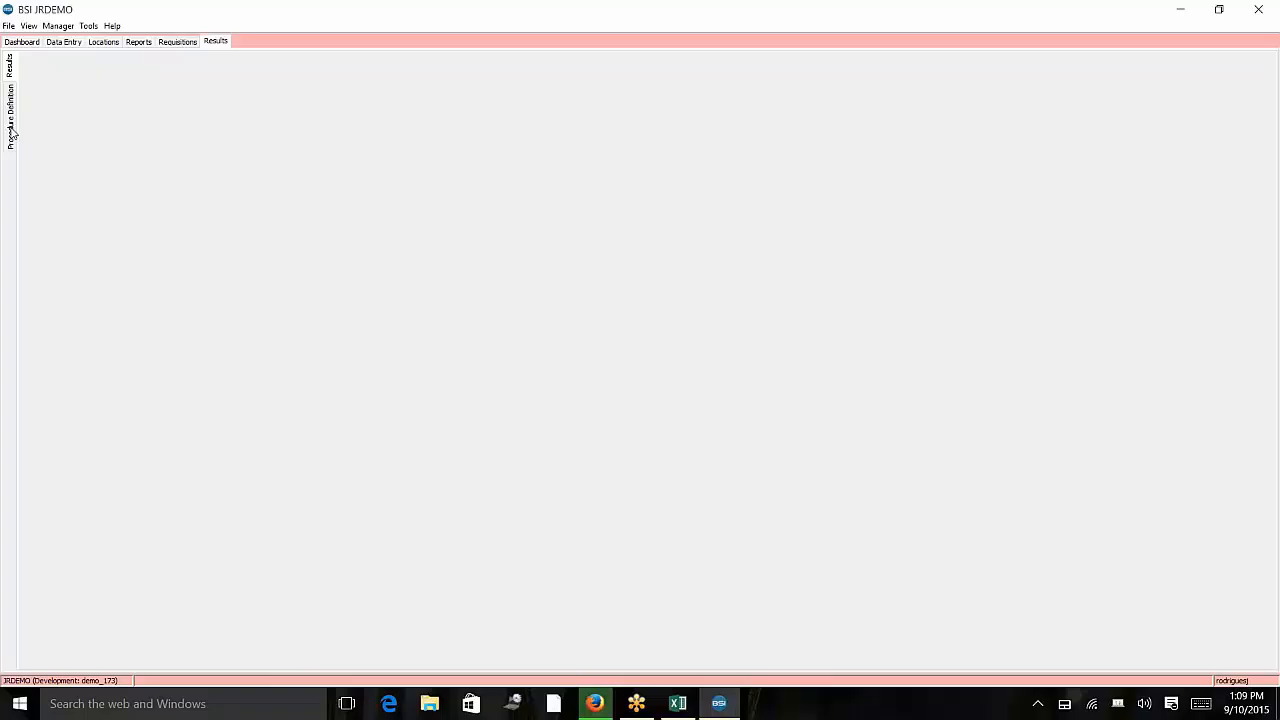
Browse the Procedure Definition and Results lists.
click(12, 133)
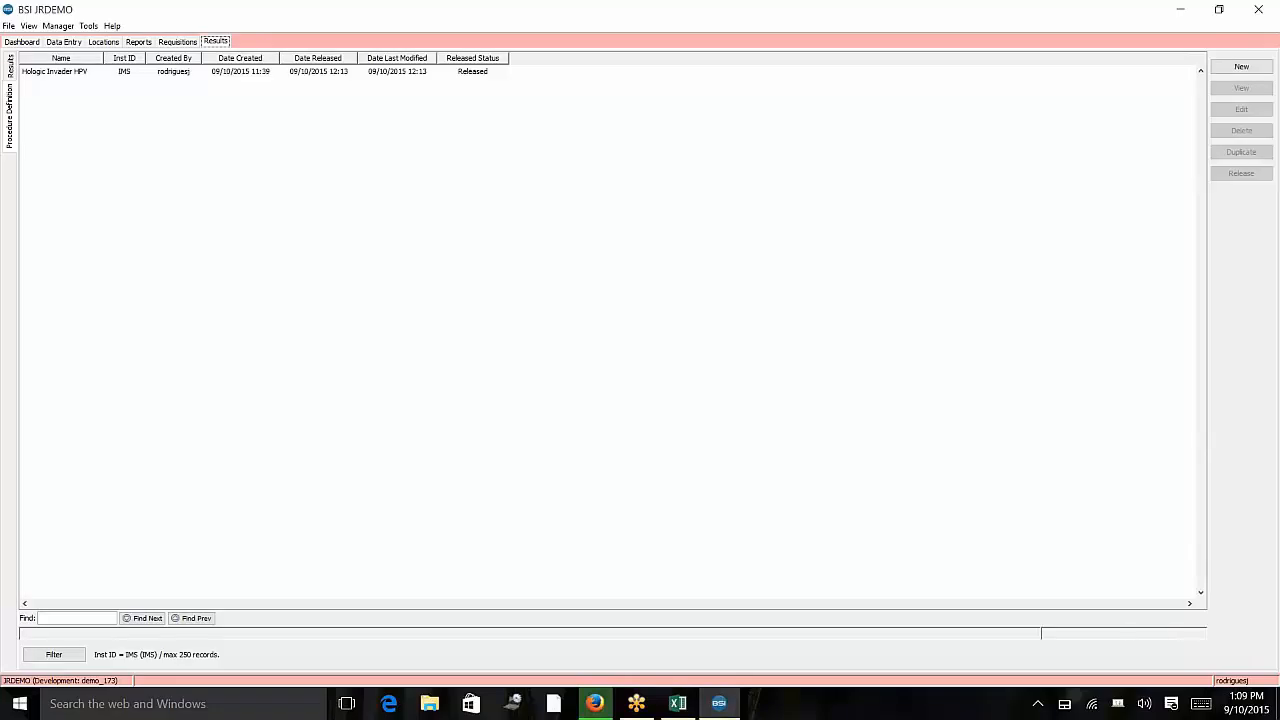
click(10, 70)
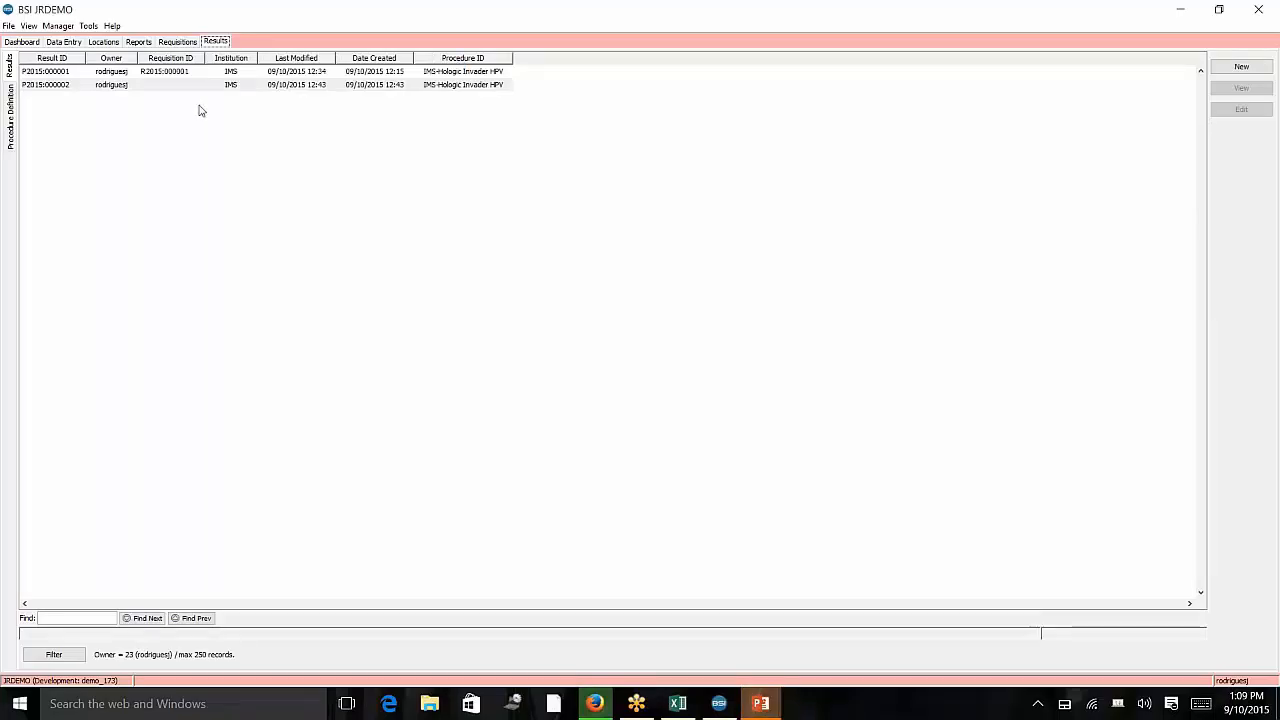
click(8, 150)
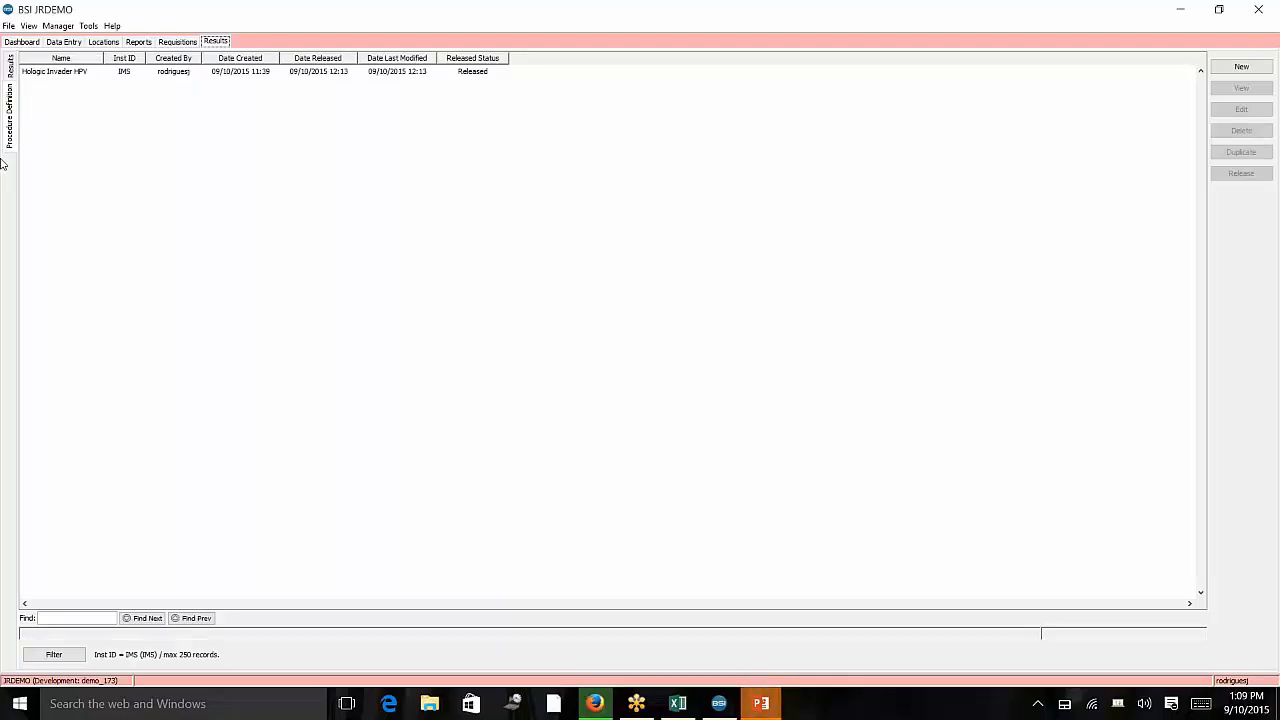
Open the Hologic Invader HPV procedure in the Procedure Editor and enlarge the editor window.
click(124, 73)
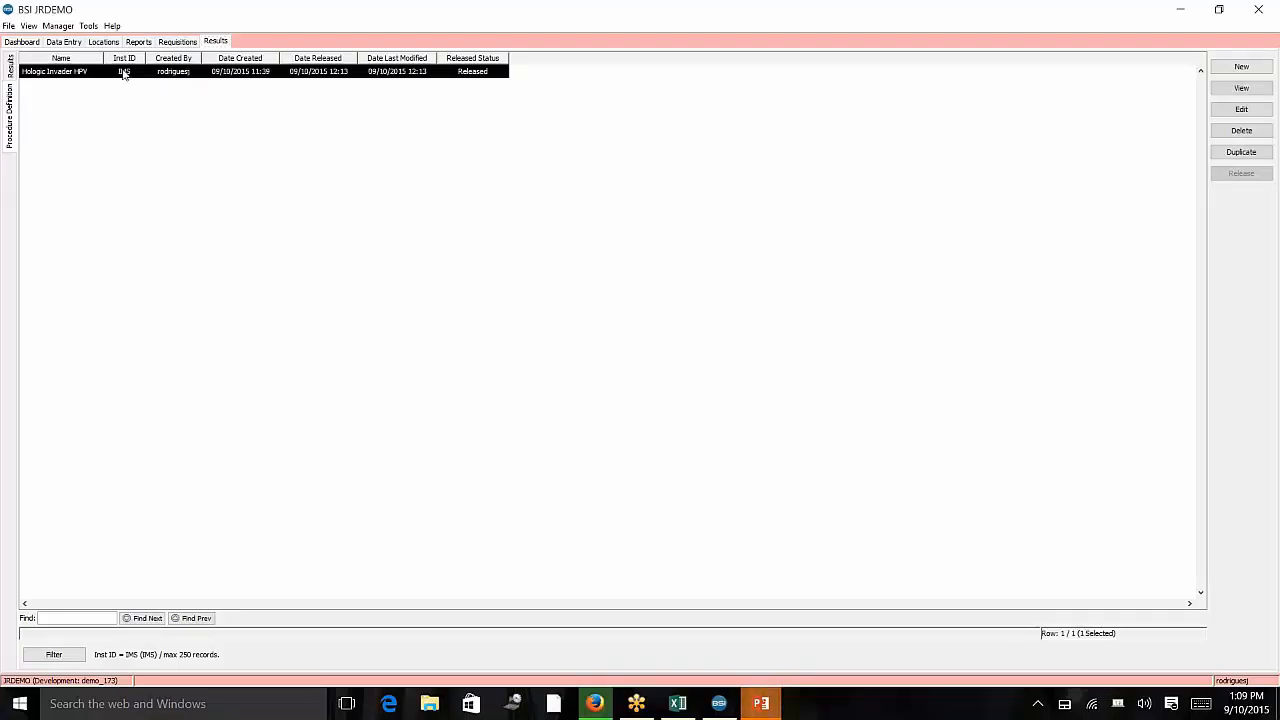
double_click(124, 73)
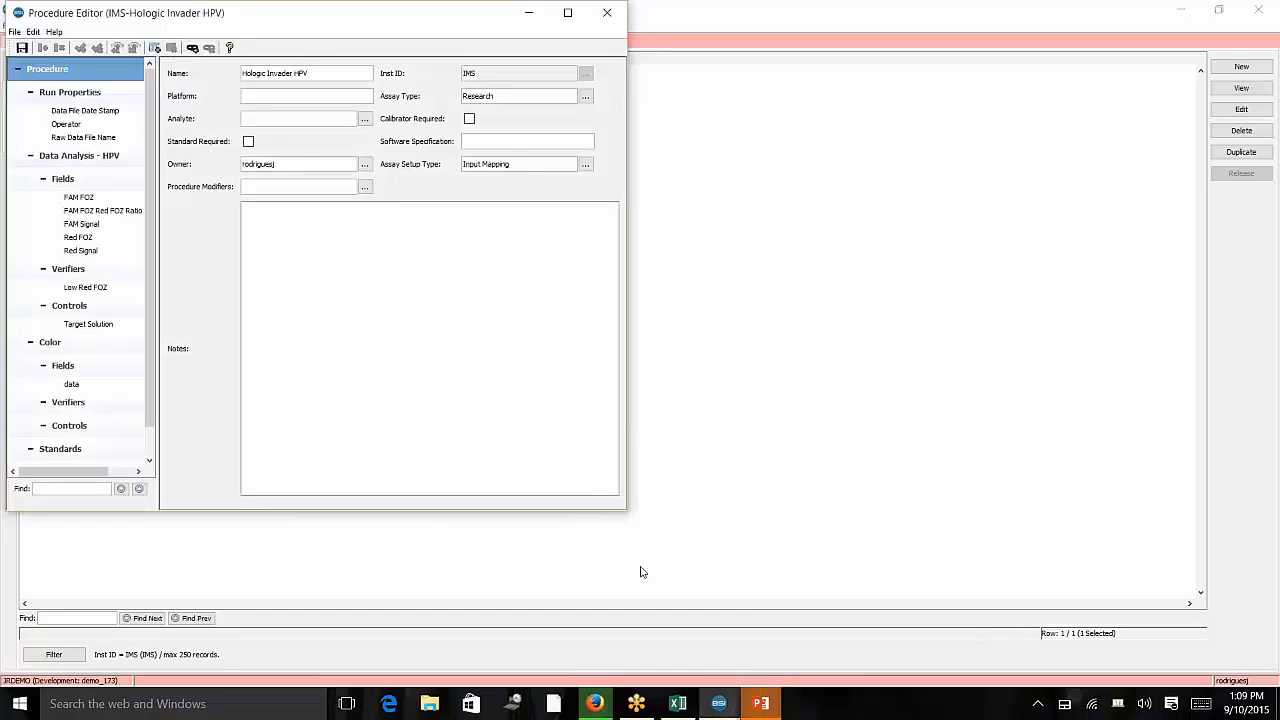
drag(628, 512, 766, 605)
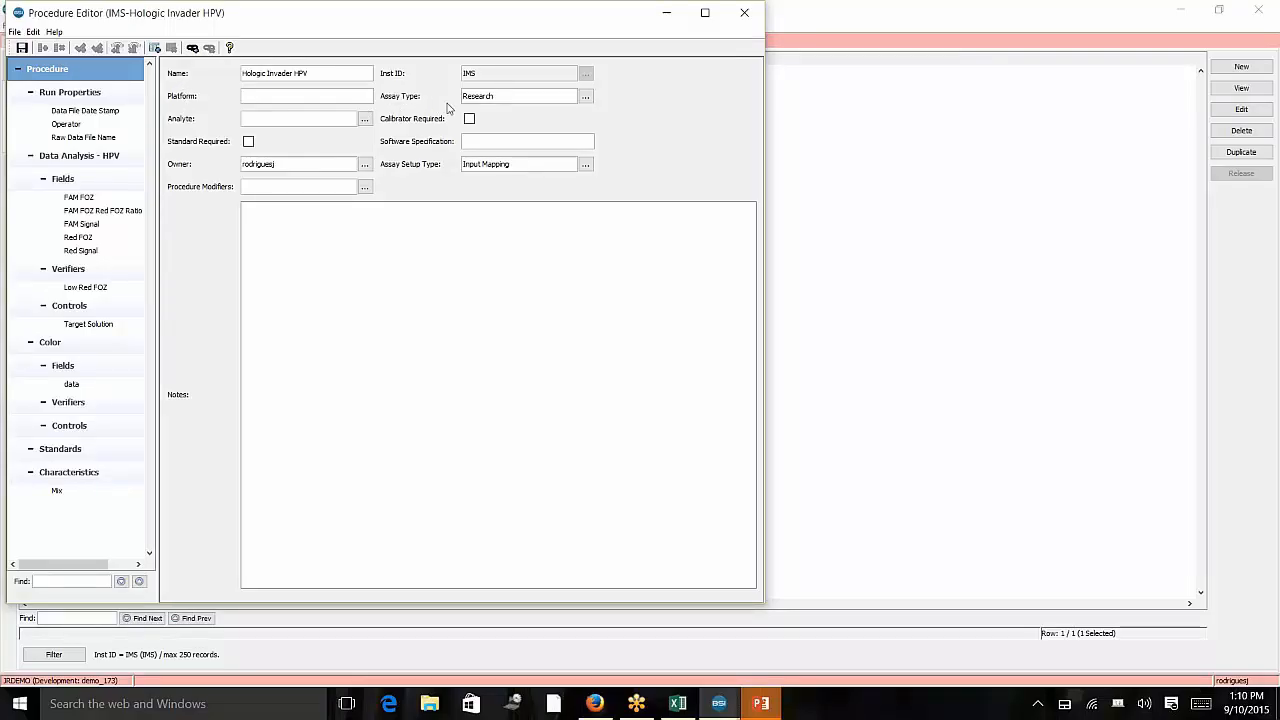
Inspect the available Assay Type codes for the procedure.
double_click(500, 96)
click(589, 99)
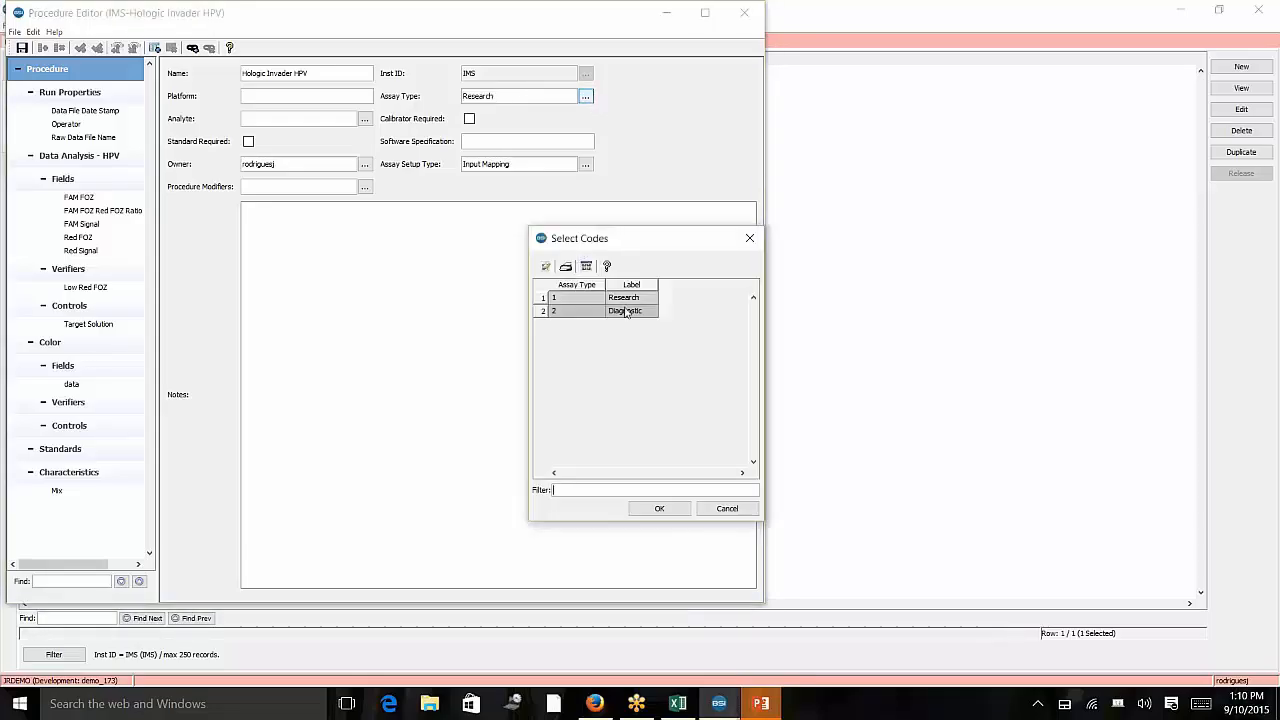
click(750, 240)
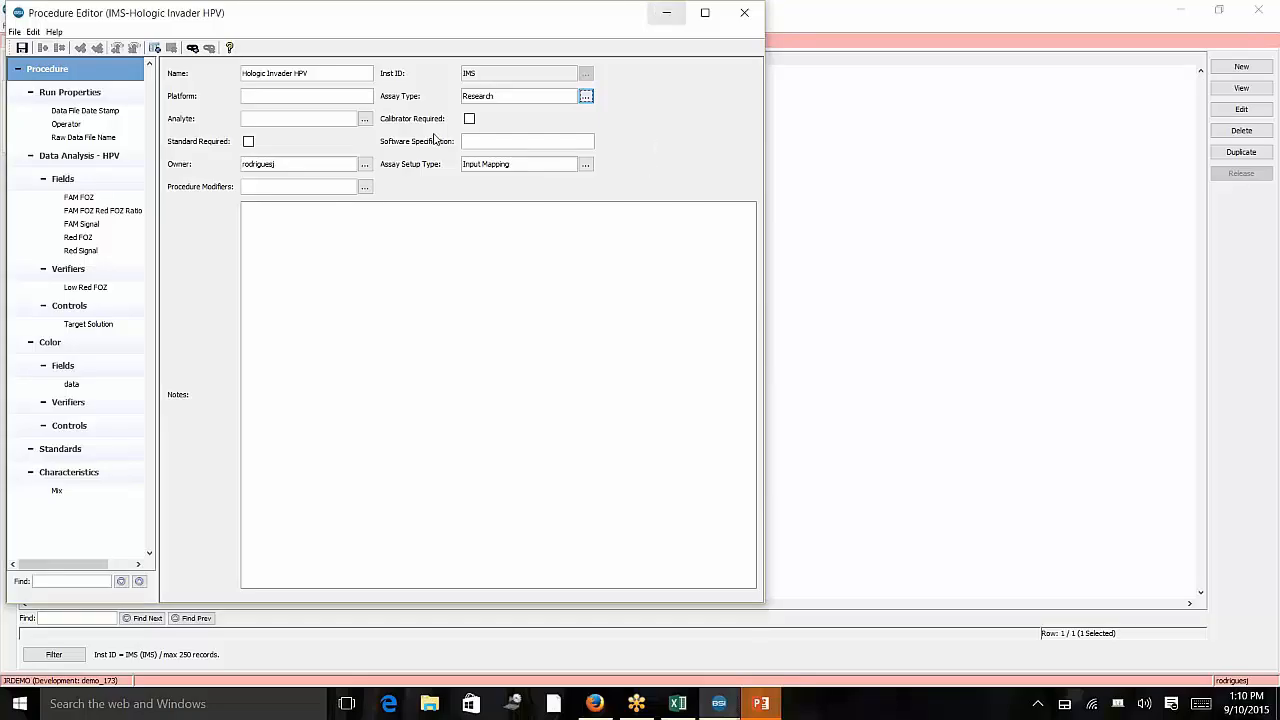
Review the procedure's general fields and the Assay Setup Type codes, keeping Input Mapping.
click(322, 96)
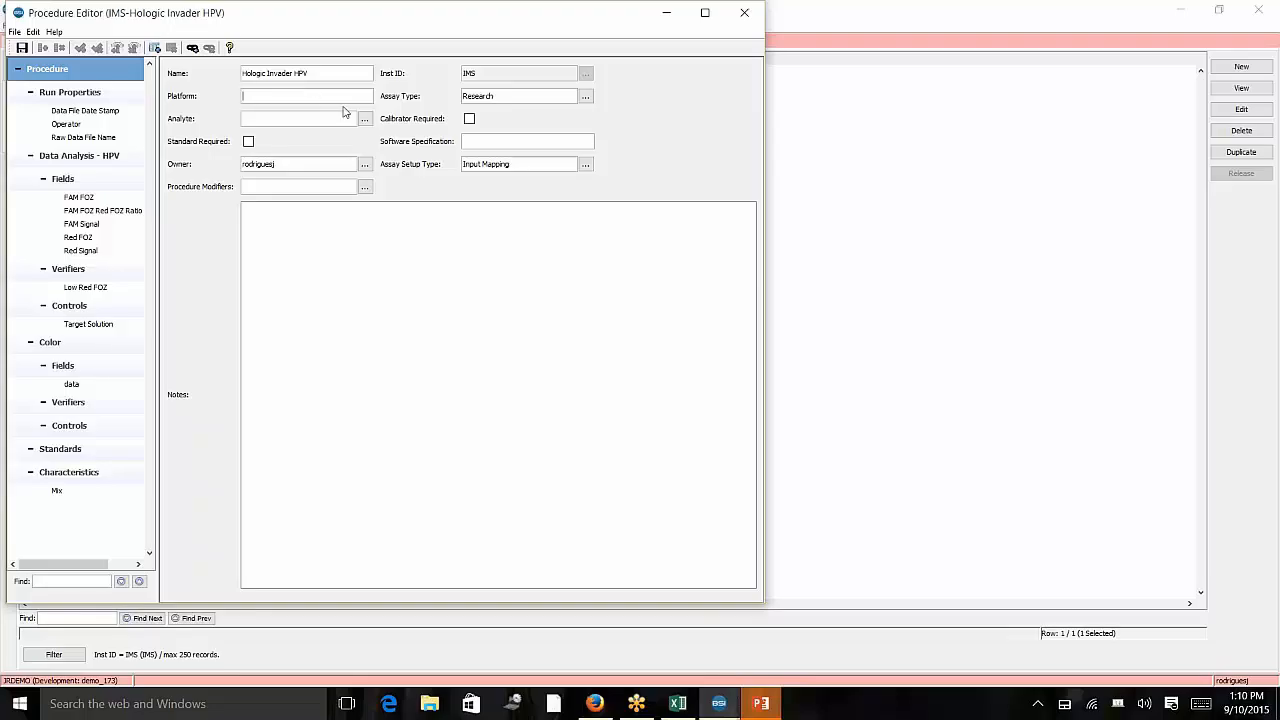
click(304, 119)
click(249, 143)
double_click(316, 164)
drag(469, 162, 508, 163)
click(585, 164)
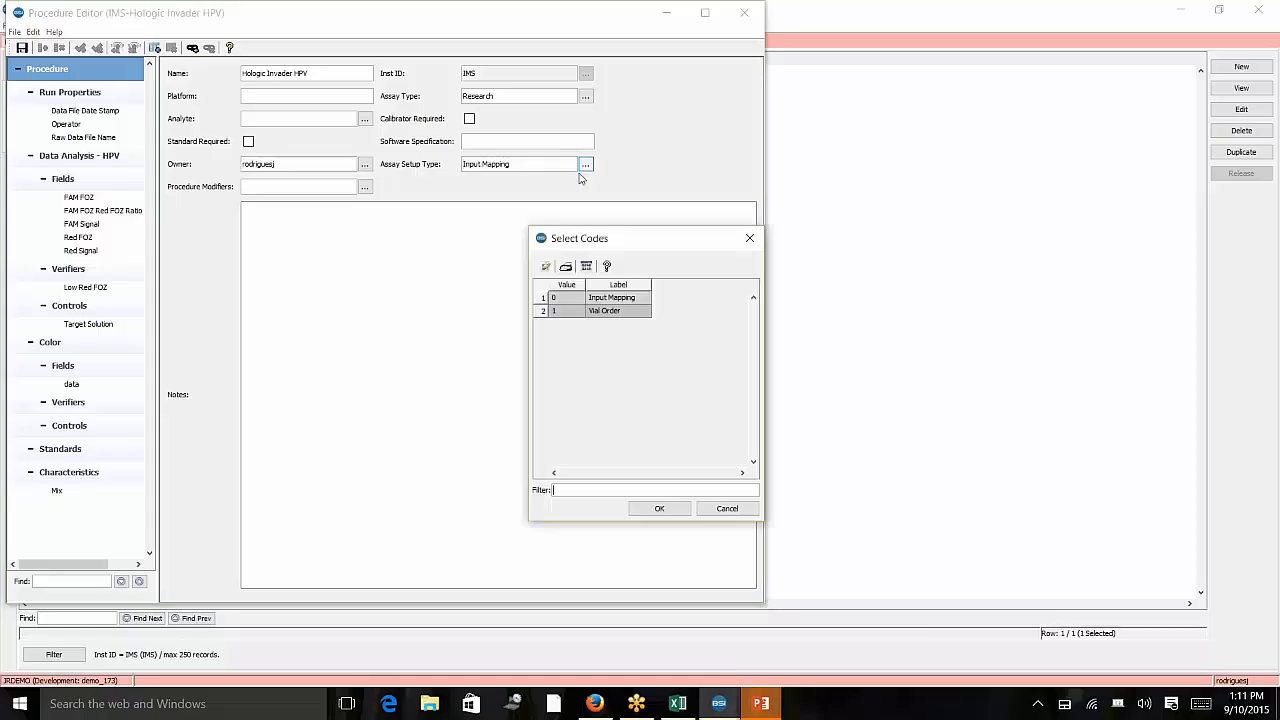
click(610, 302)
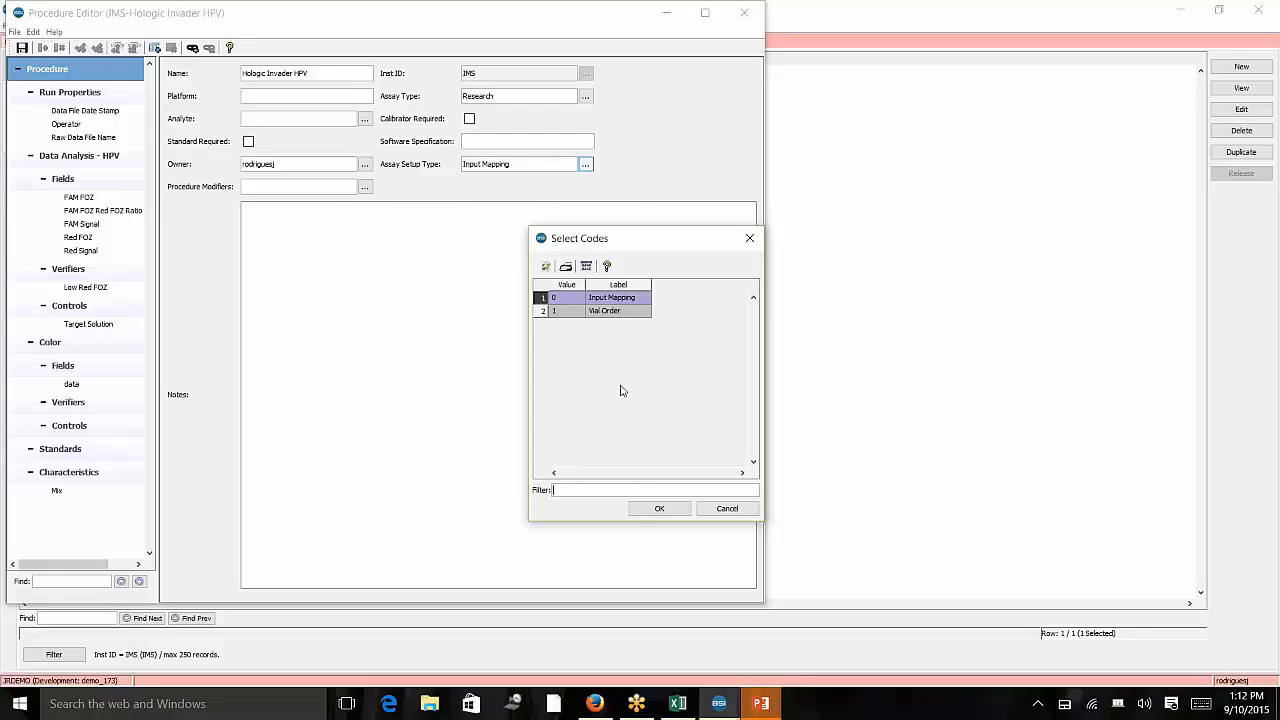
click(688, 509)
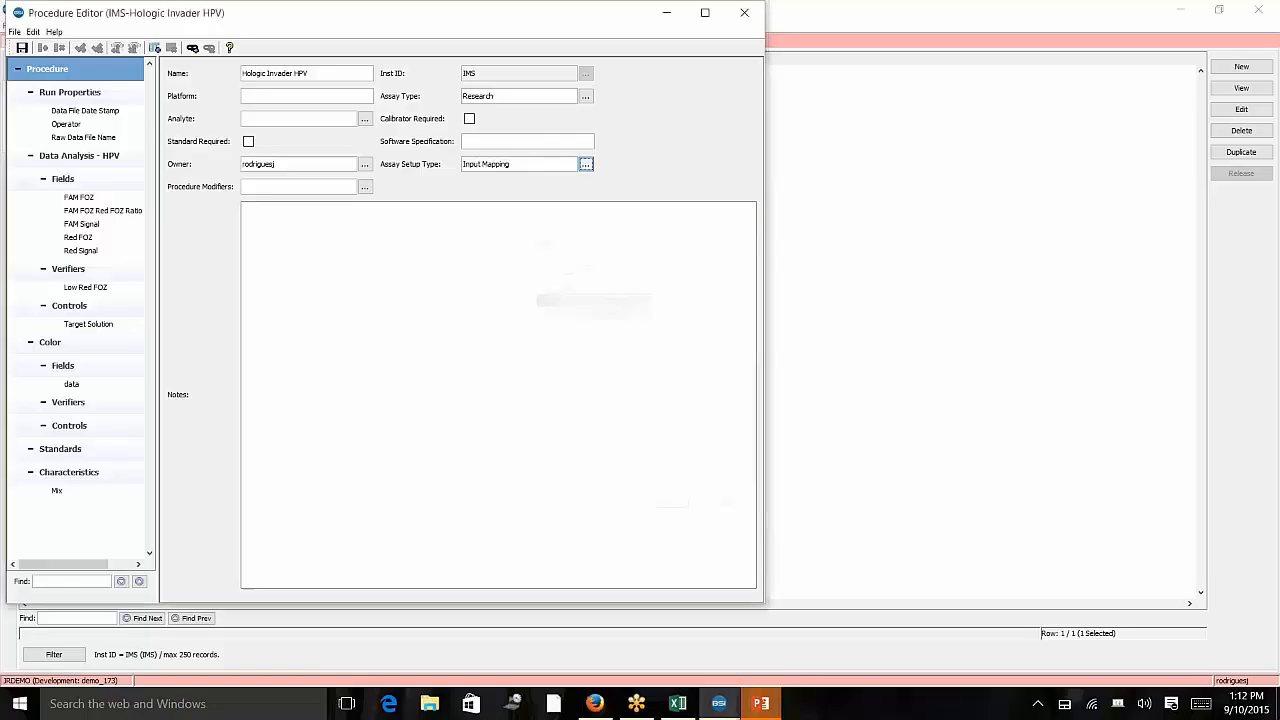
click(330, 188)
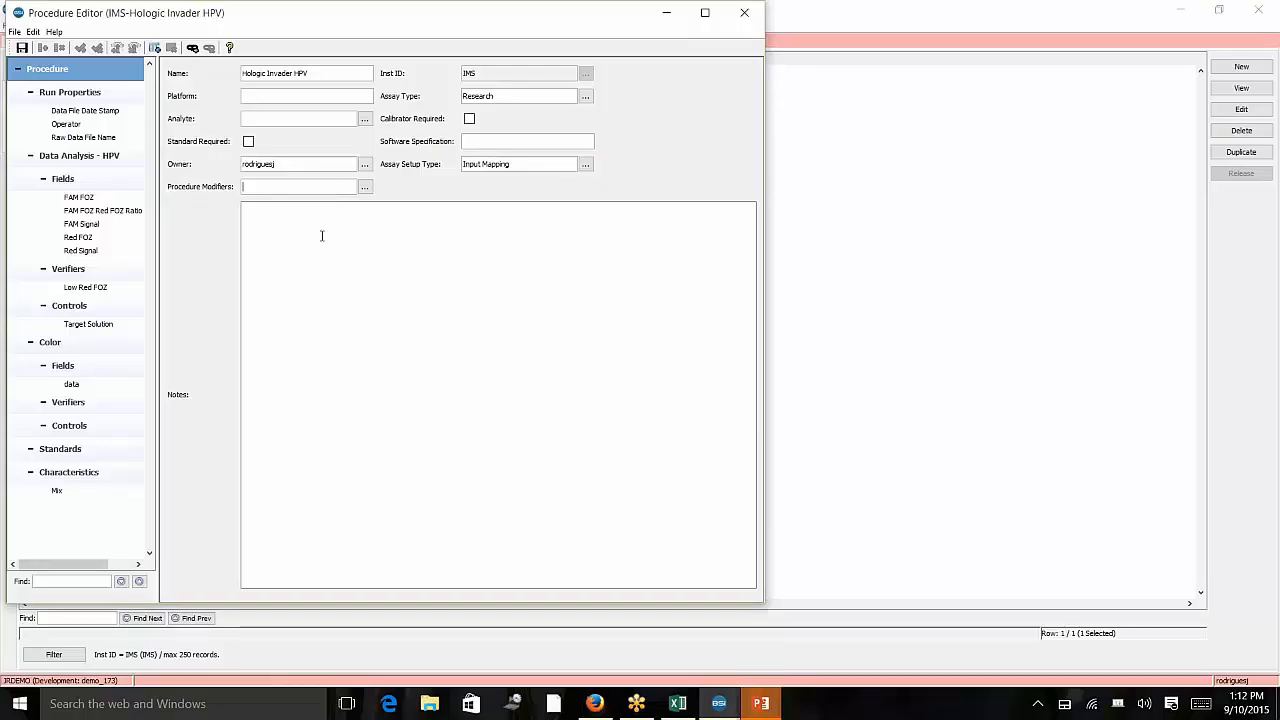
Review the Run Properties default values such as start time, end time, Input Mapping Vessel and number of specimens.
click(88, 91)
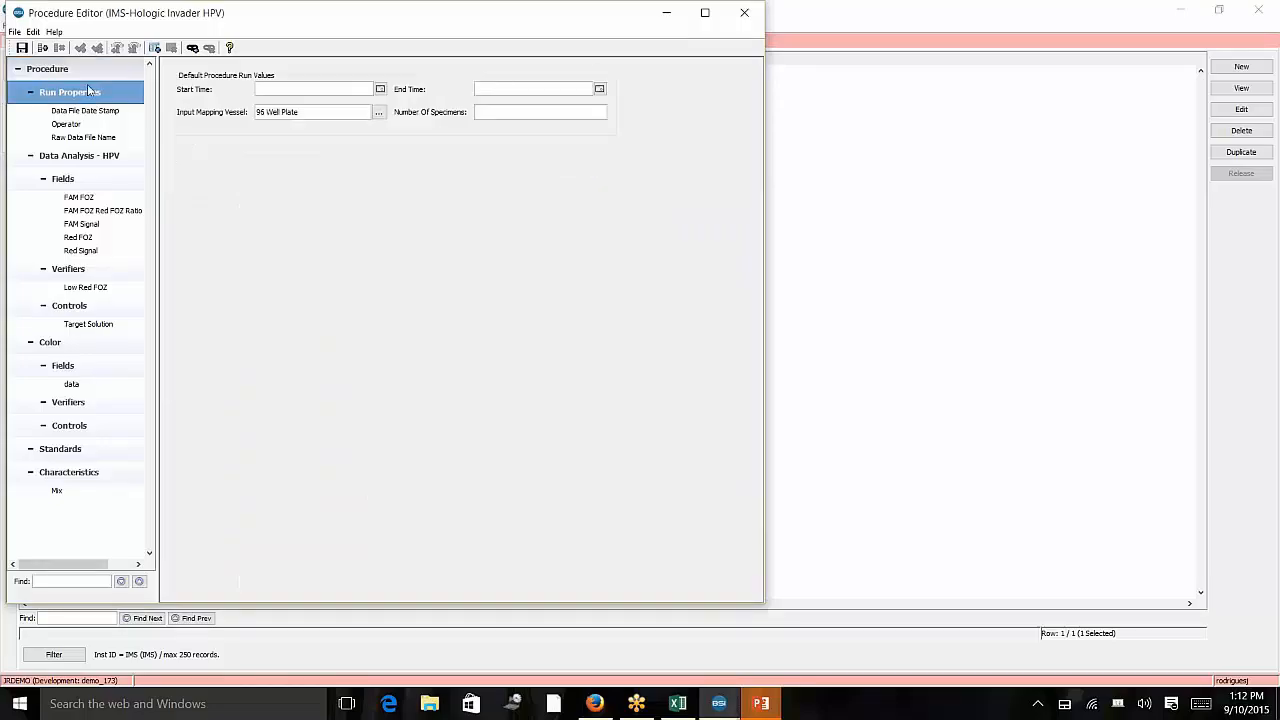
click(90, 70)
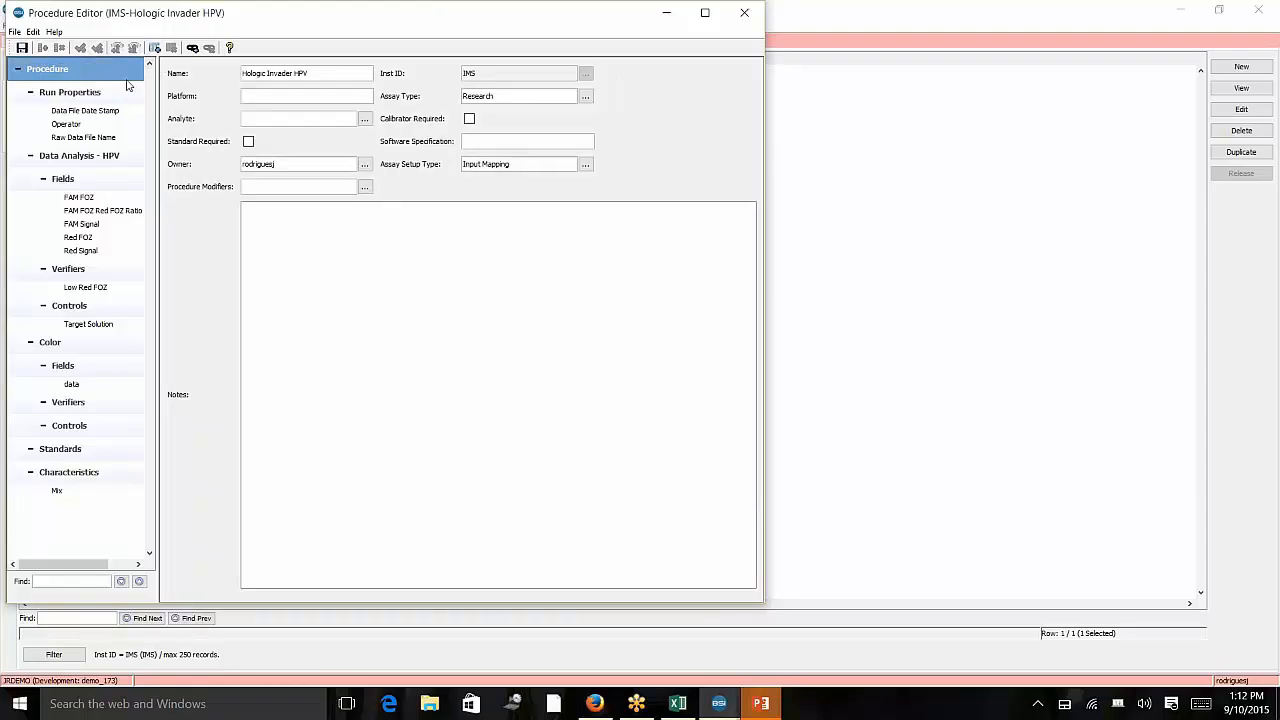
click(124, 96)
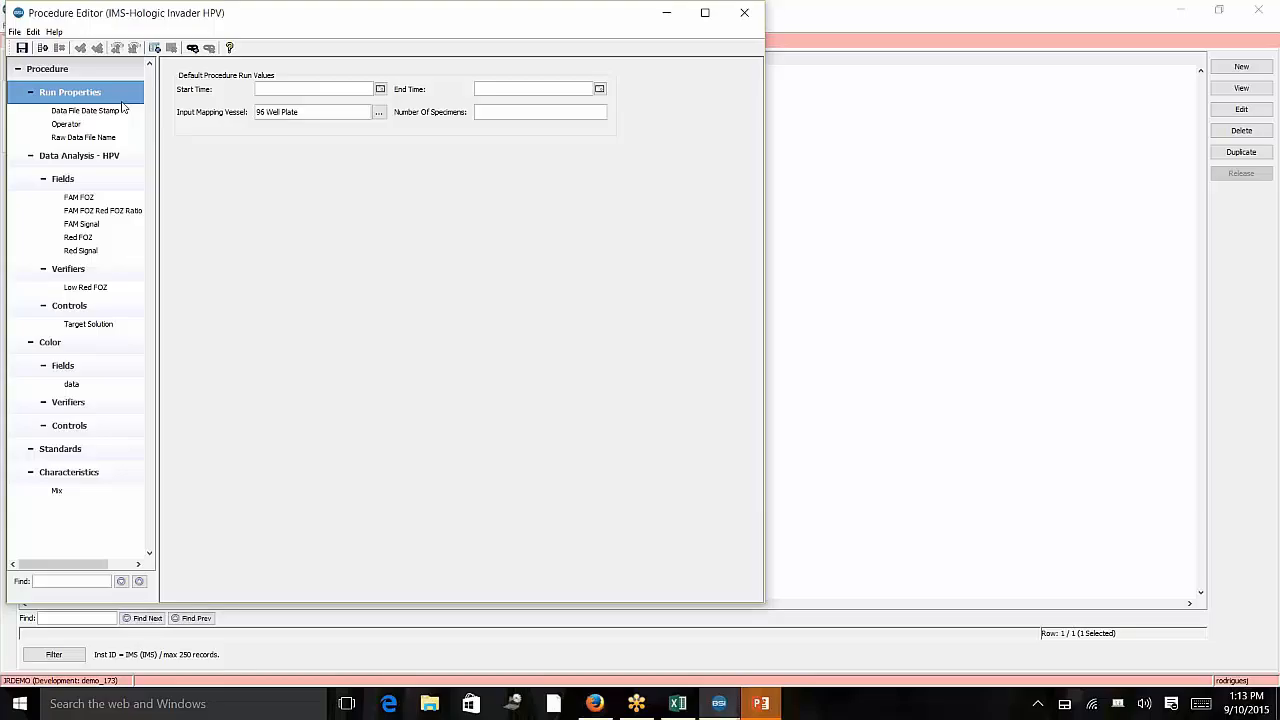
click(318, 87)
click(491, 90)
click(355, 112)
click(486, 112)
click(359, 112)
click(490, 112)
click(88, 110)
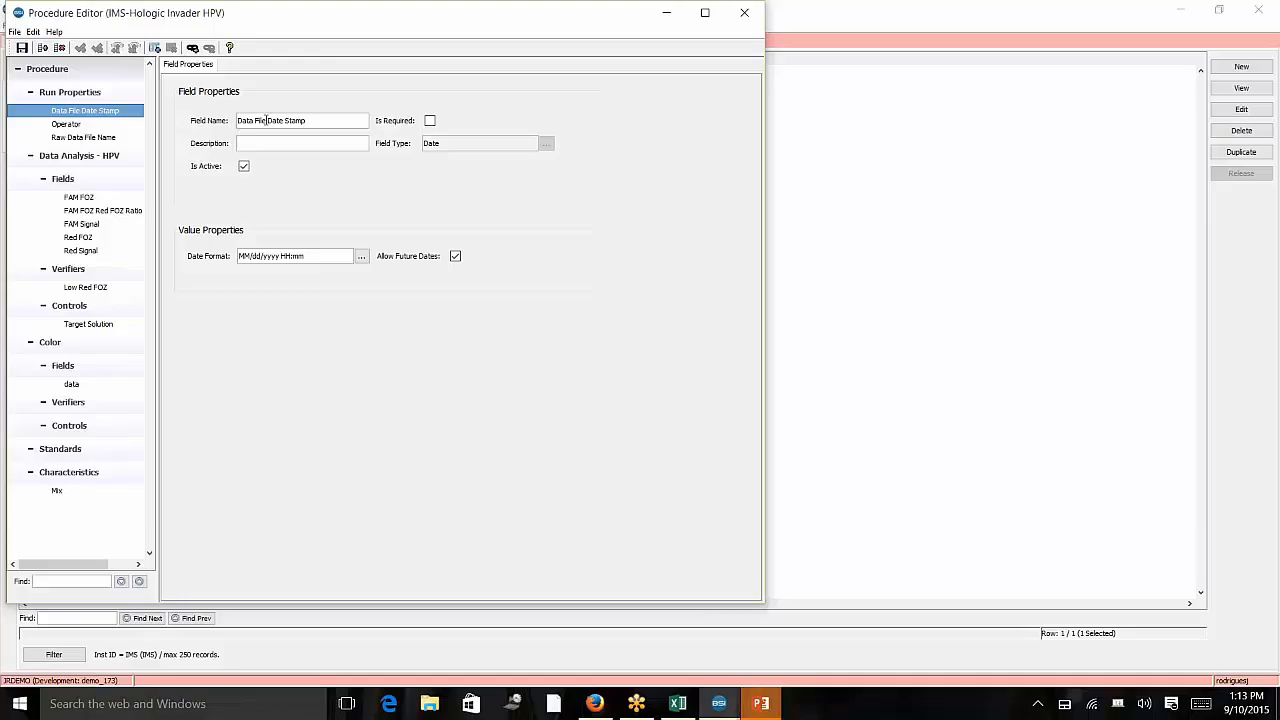
Examine the field properties of Data File Date Stamp, Operator and Raw Data File Name.
drag(312, 120, 209, 131)
click(346, 148)
click(80, 92)
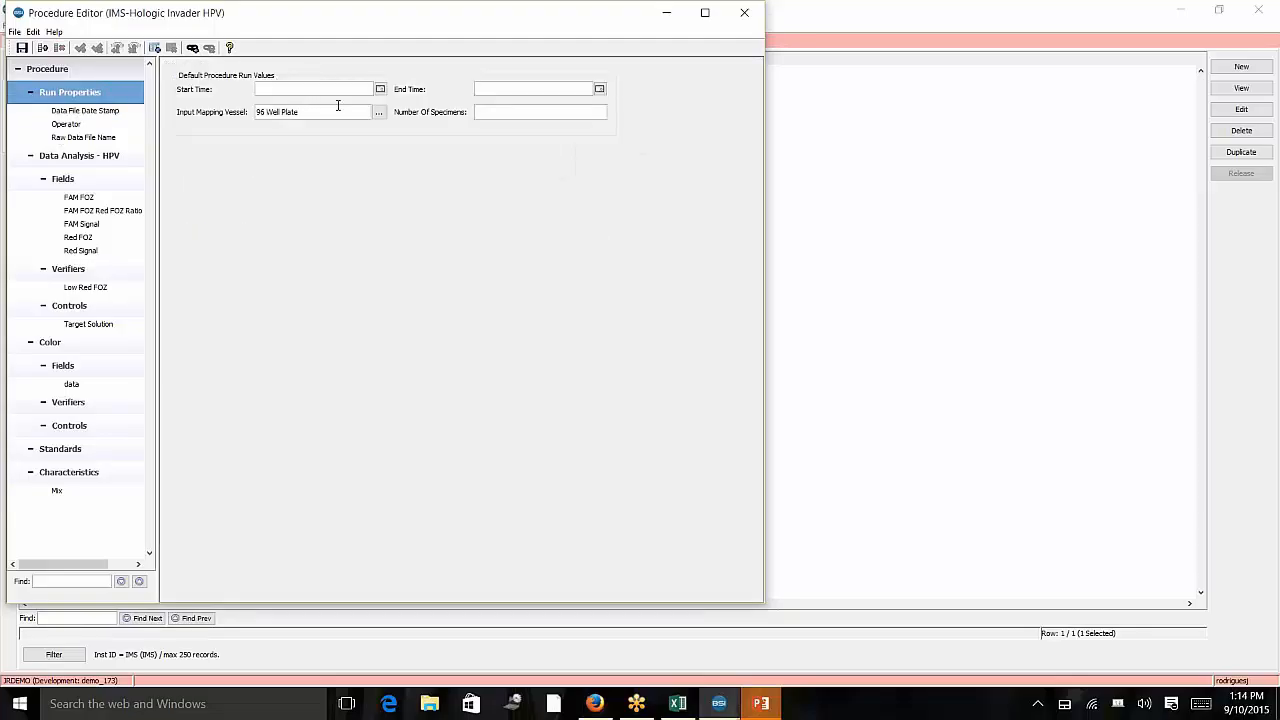
click(78, 109)
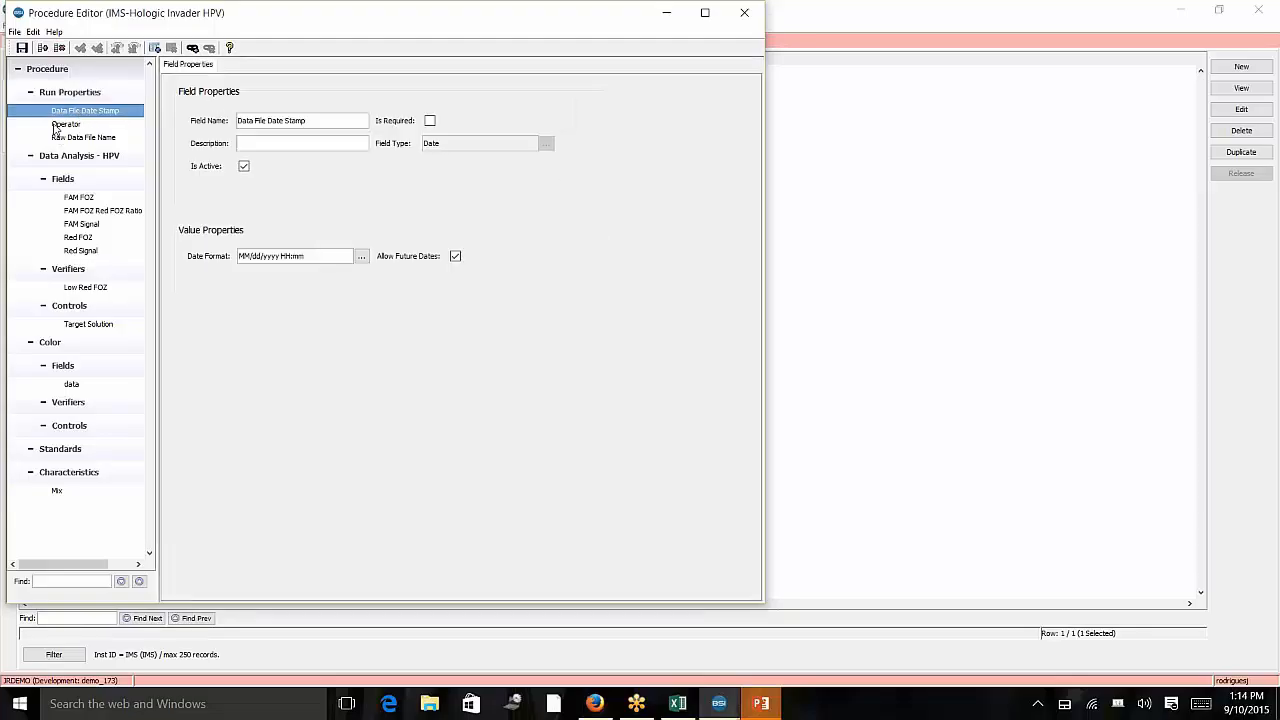
click(56, 124)
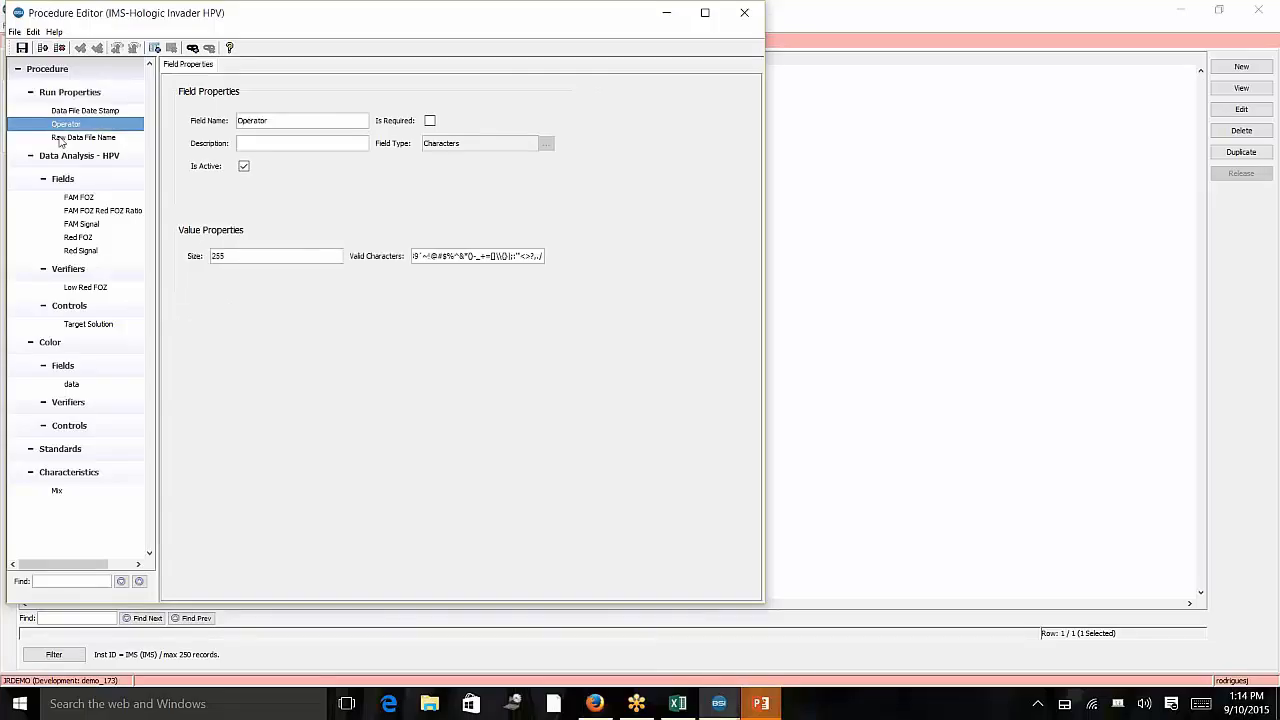
click(65, 136)
click(70, 111)
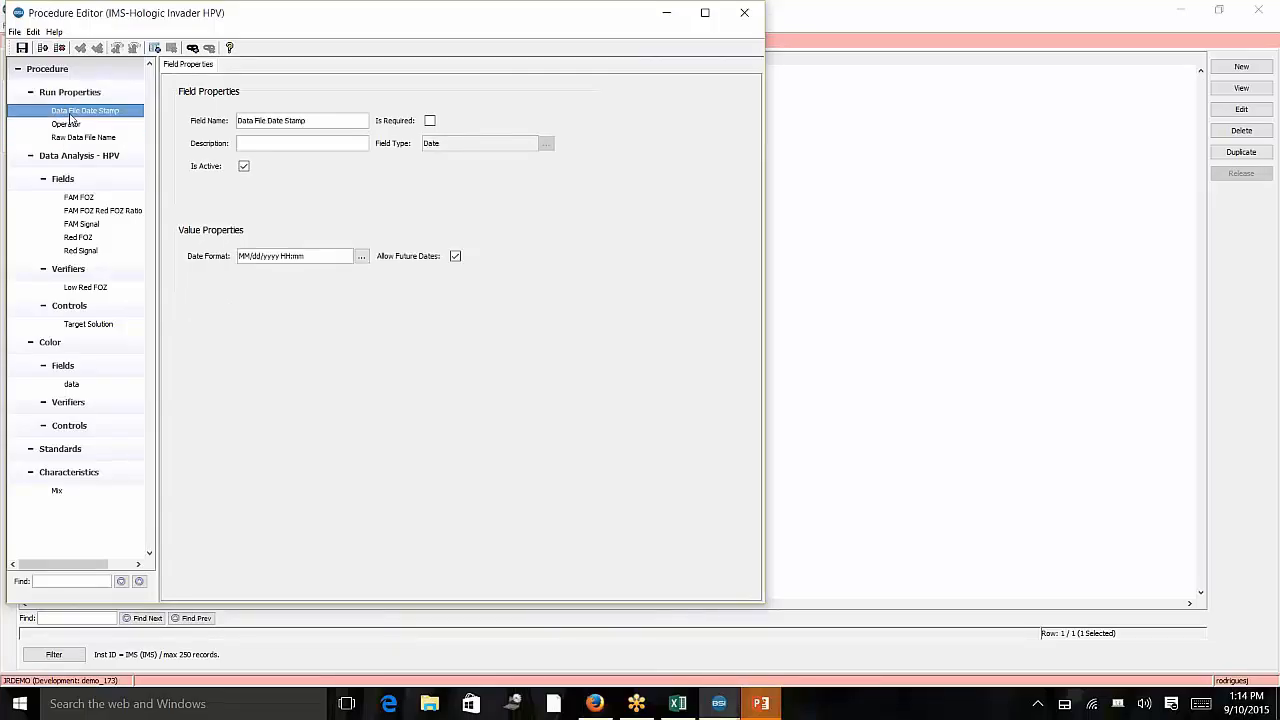
click(66, 124)
click(73, 112)
Switch to the Invader workbook in Excel and examine the header cells at the top of the sheet.
mouse_move(667, 716)
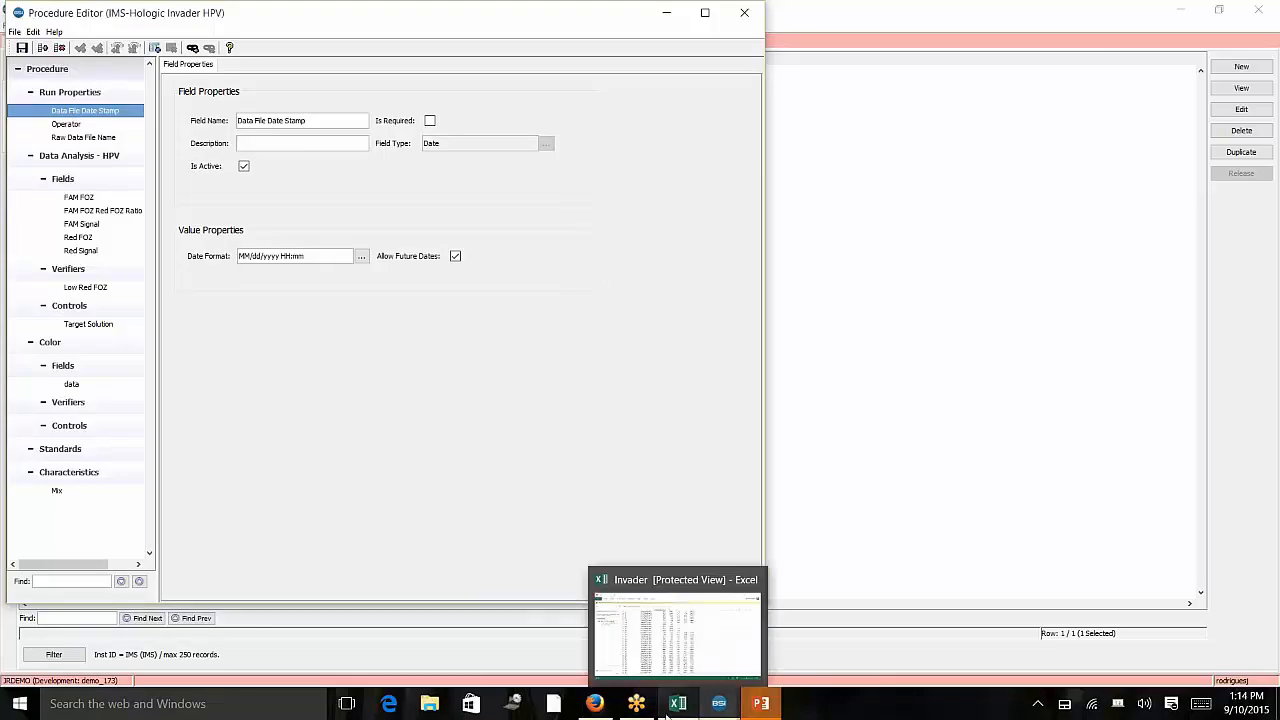
click(668, 691)
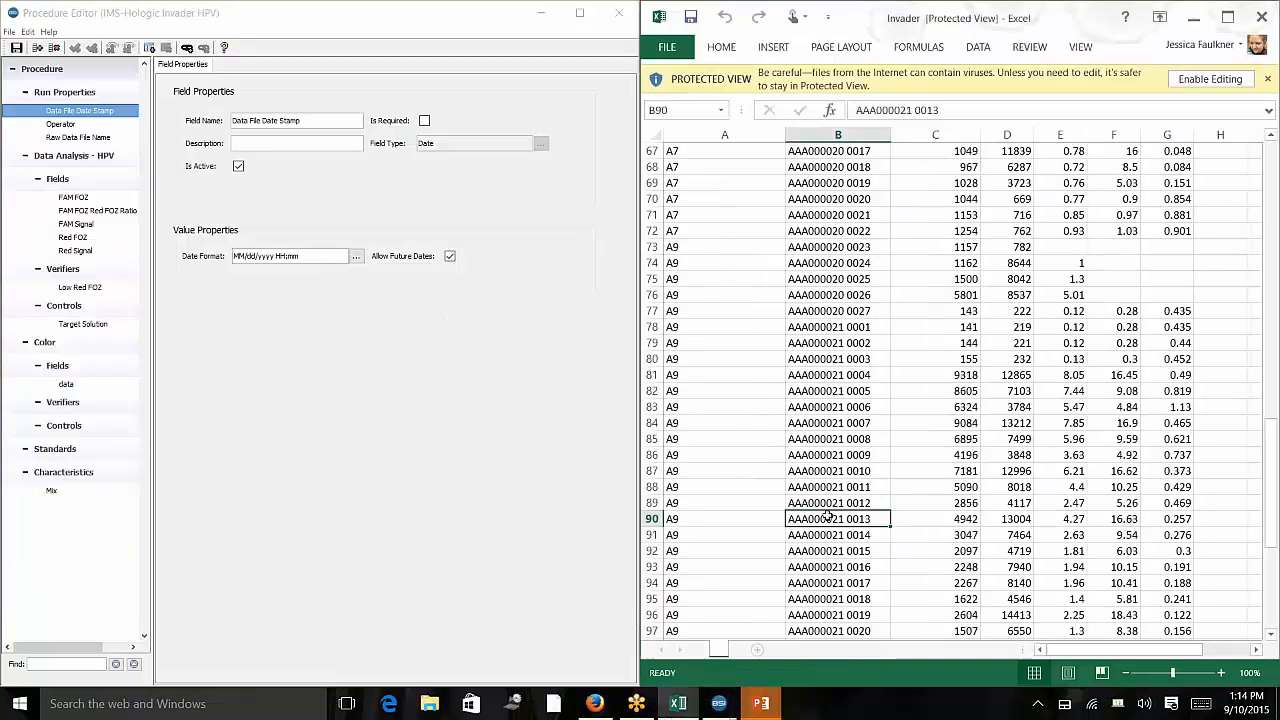
scroll(828, 515, up, 20)
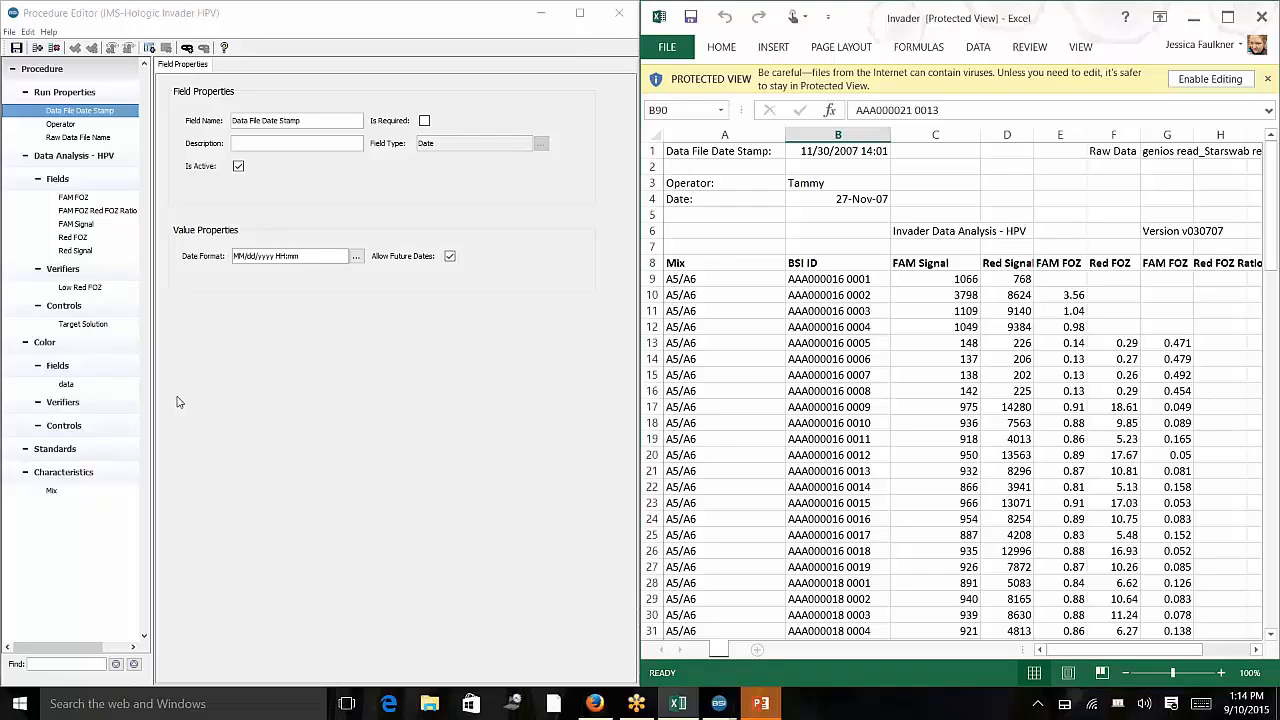
click(855, 199)
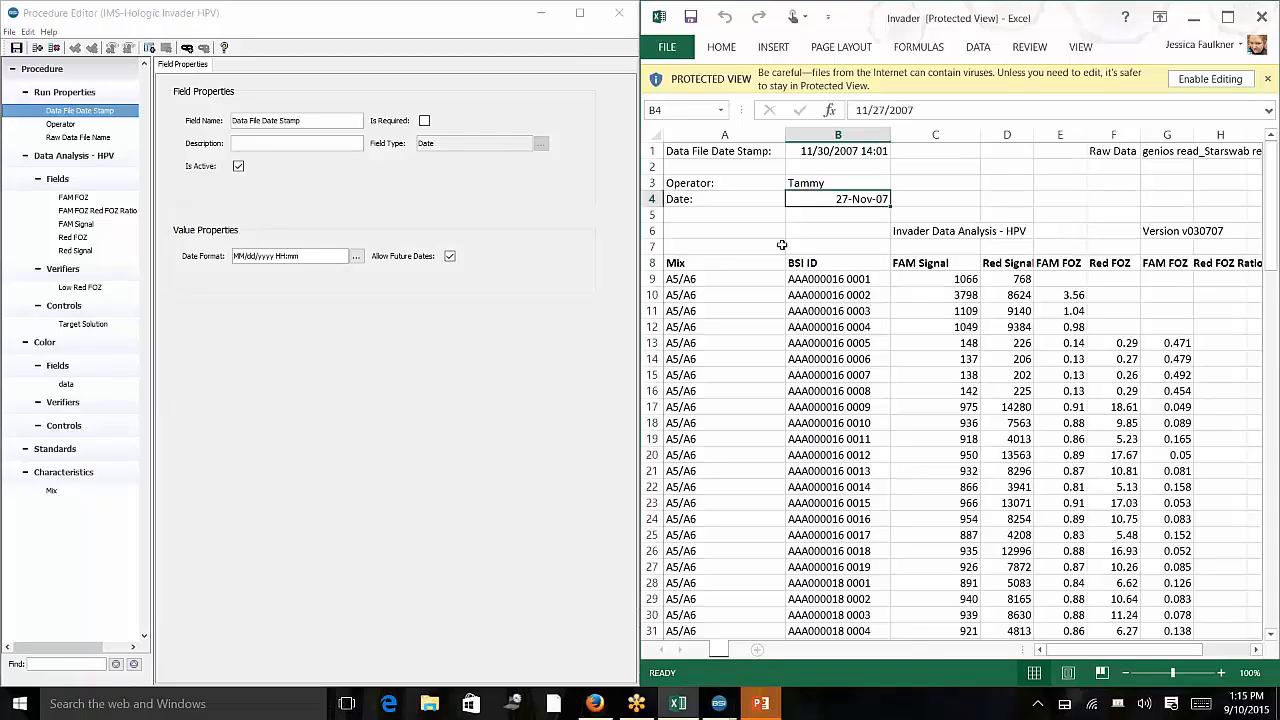
drag(690, 153, 1173, 195)
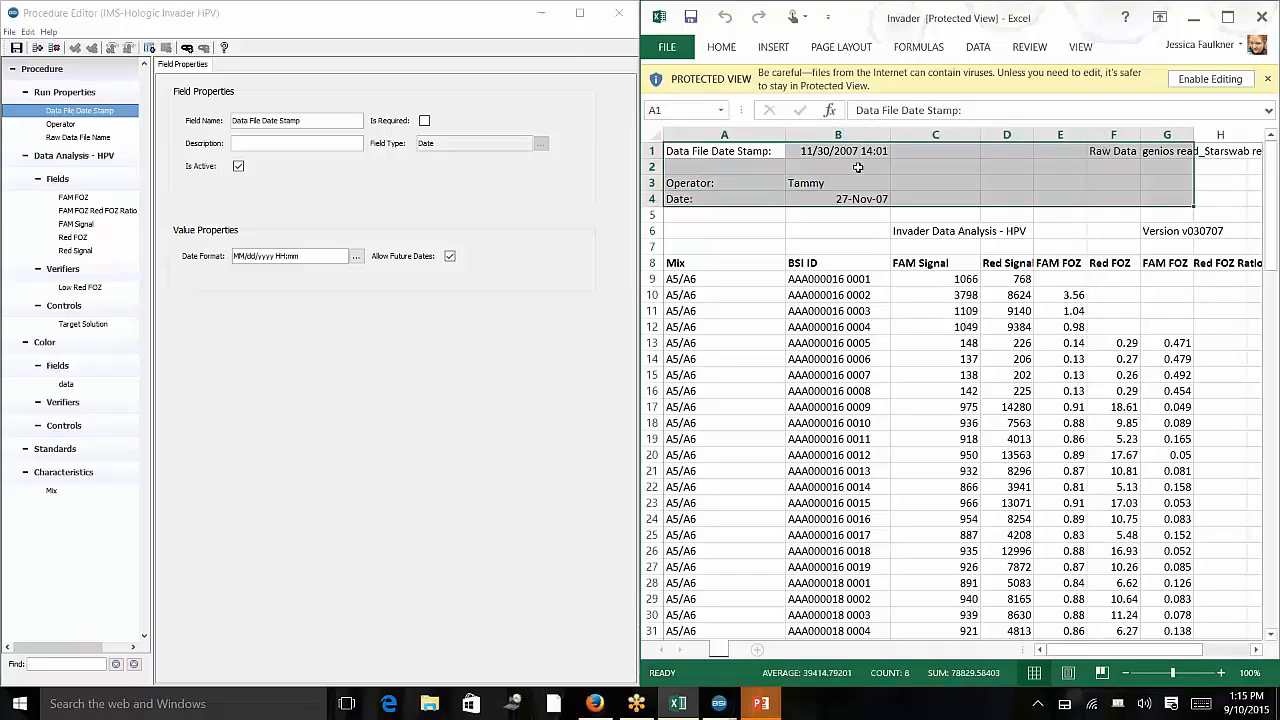
click(721, 183)
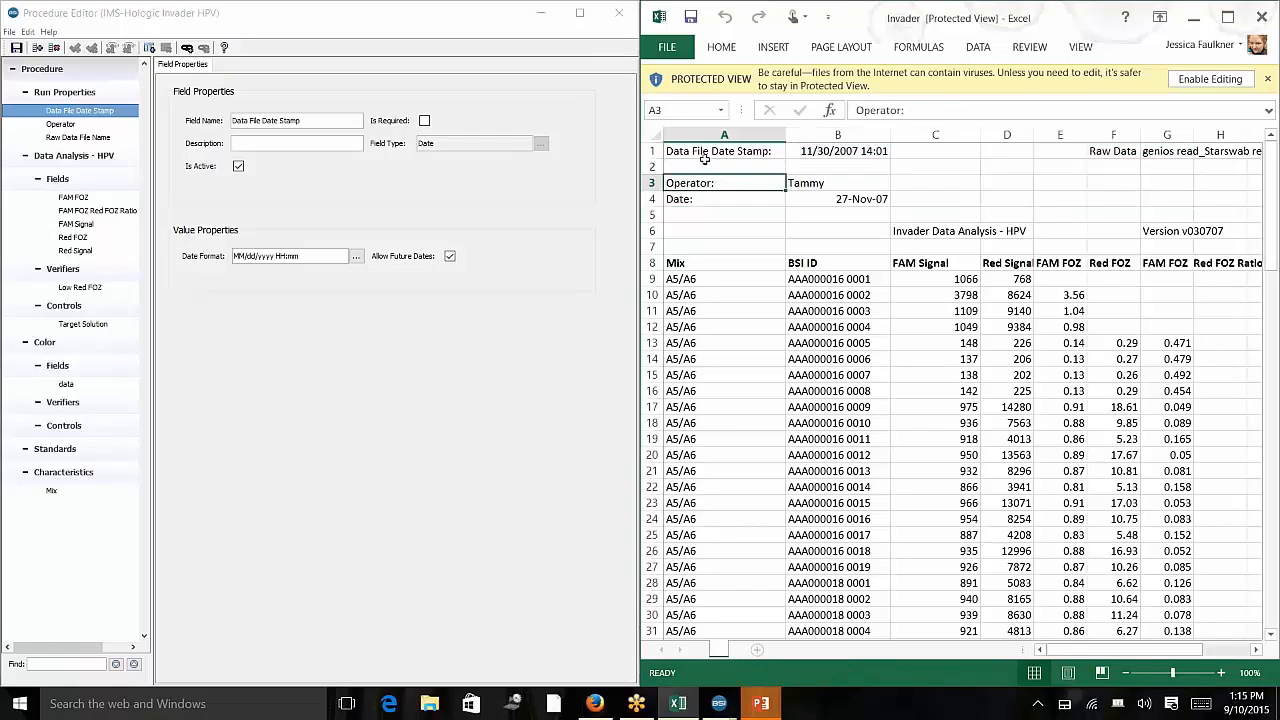
Compare each Run Properties field in the editor with its matching header cell in the spreadsheet.
click(99, 114)
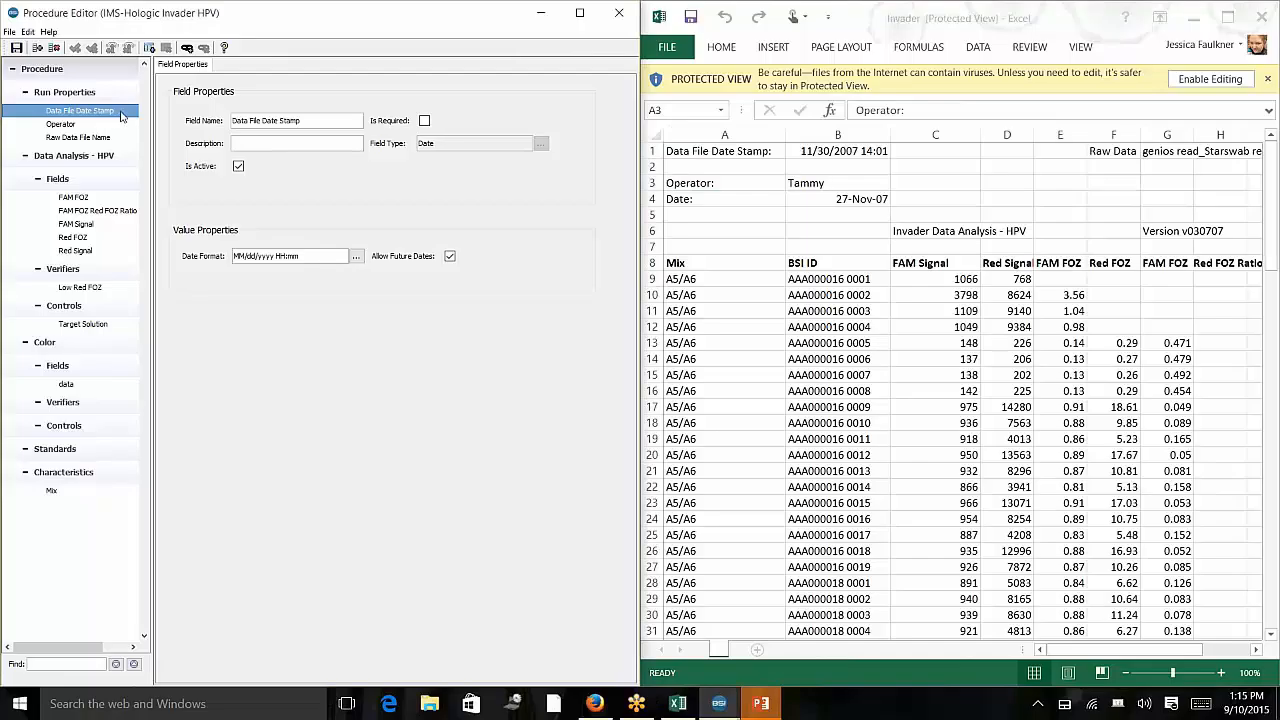
click(847, 150)
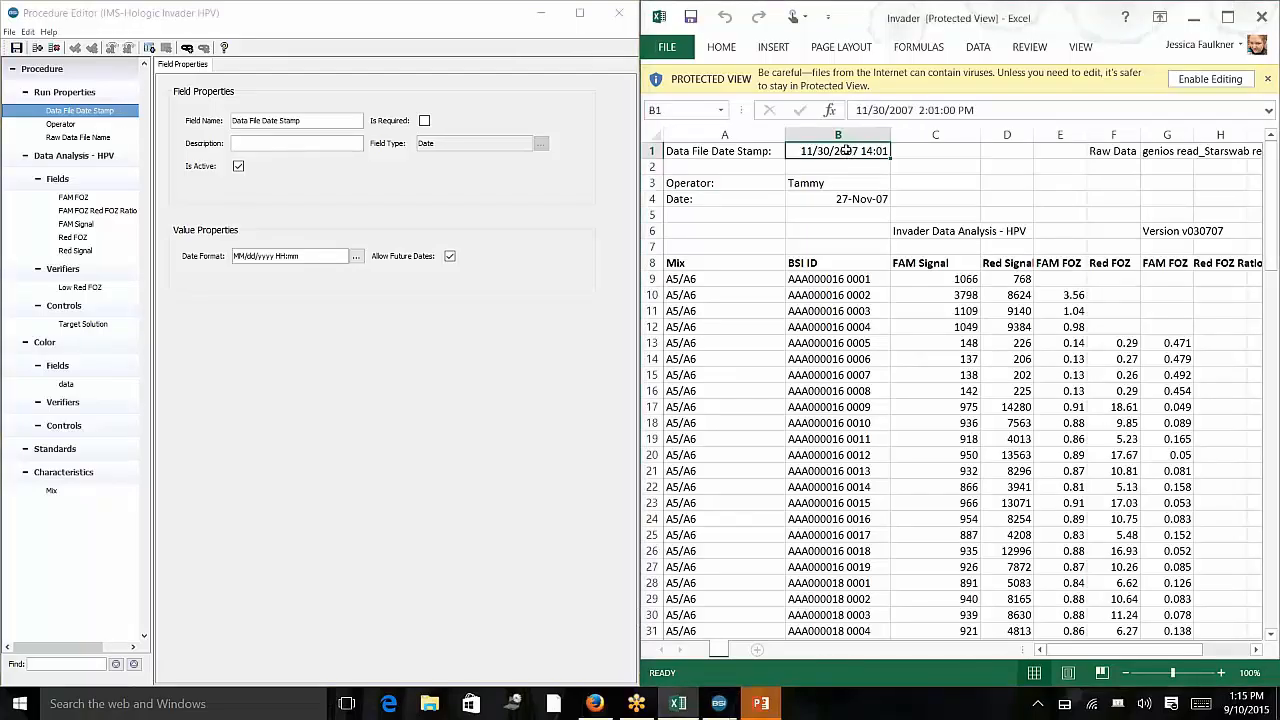
click(110, 124)
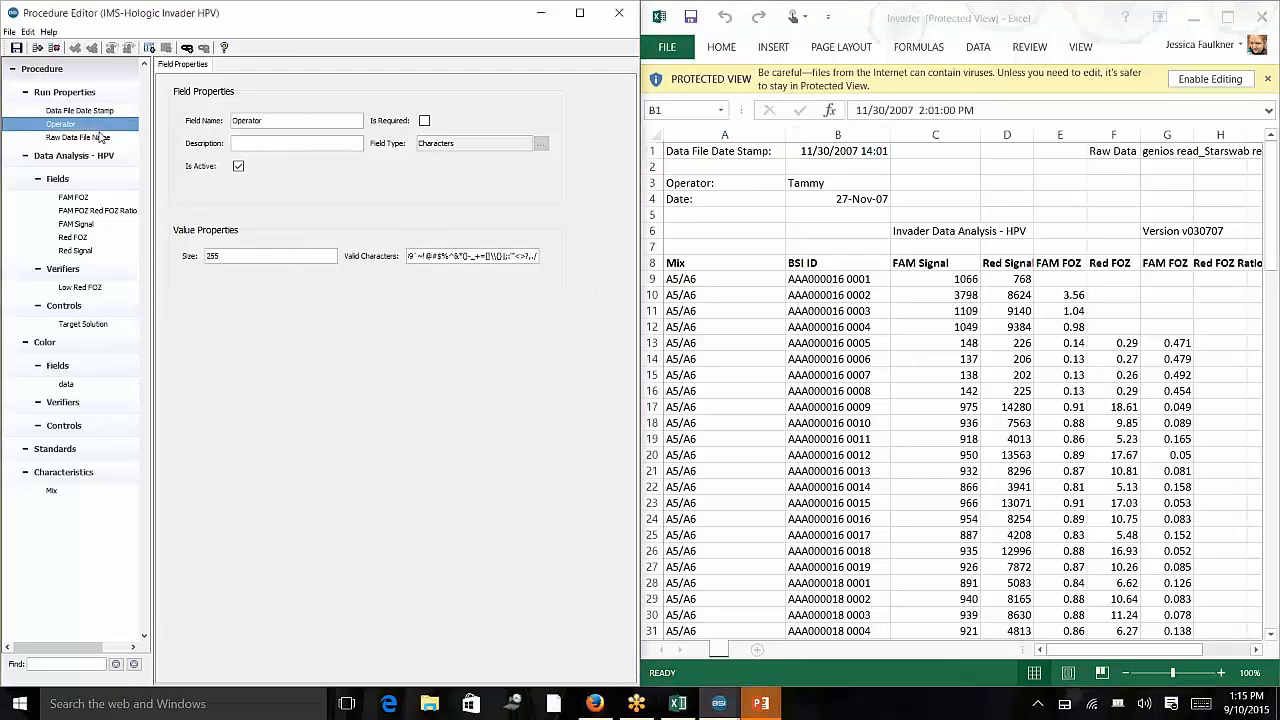
click(103, 137)
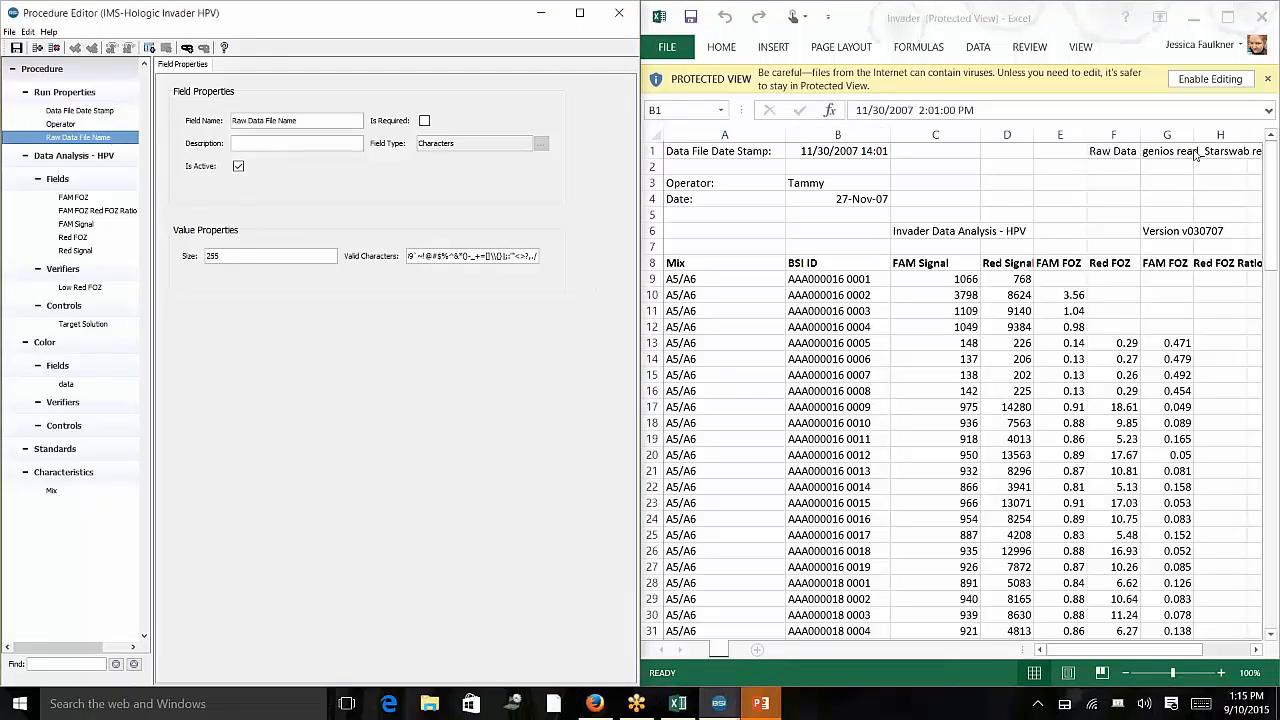
click(1128, 152)
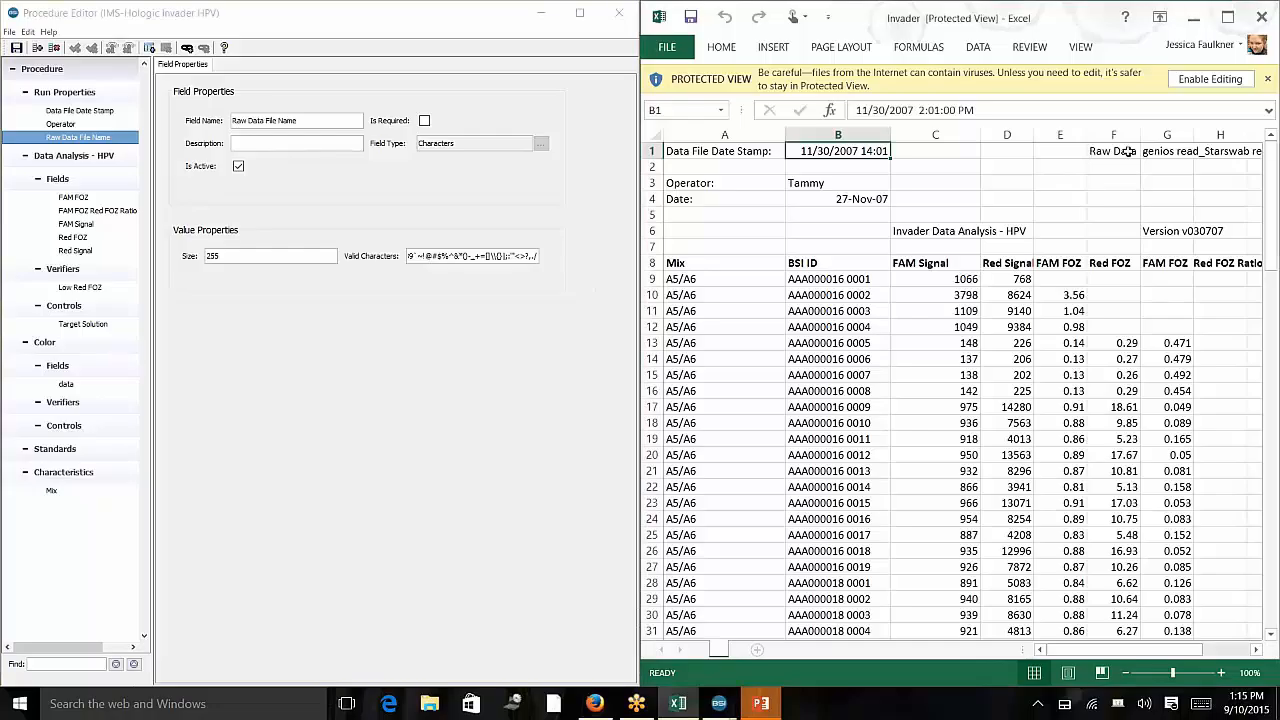
click(1128, 152)
click(1157, 152)
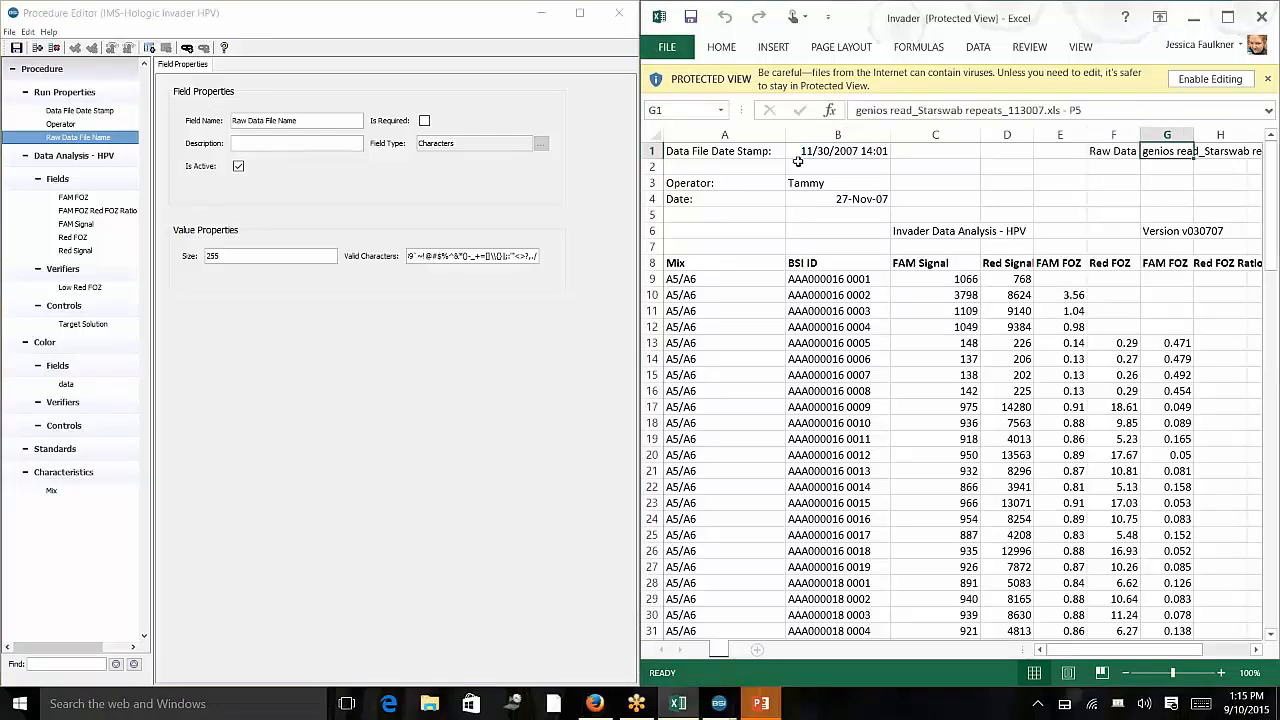
drag(808, 151, 820, 182)
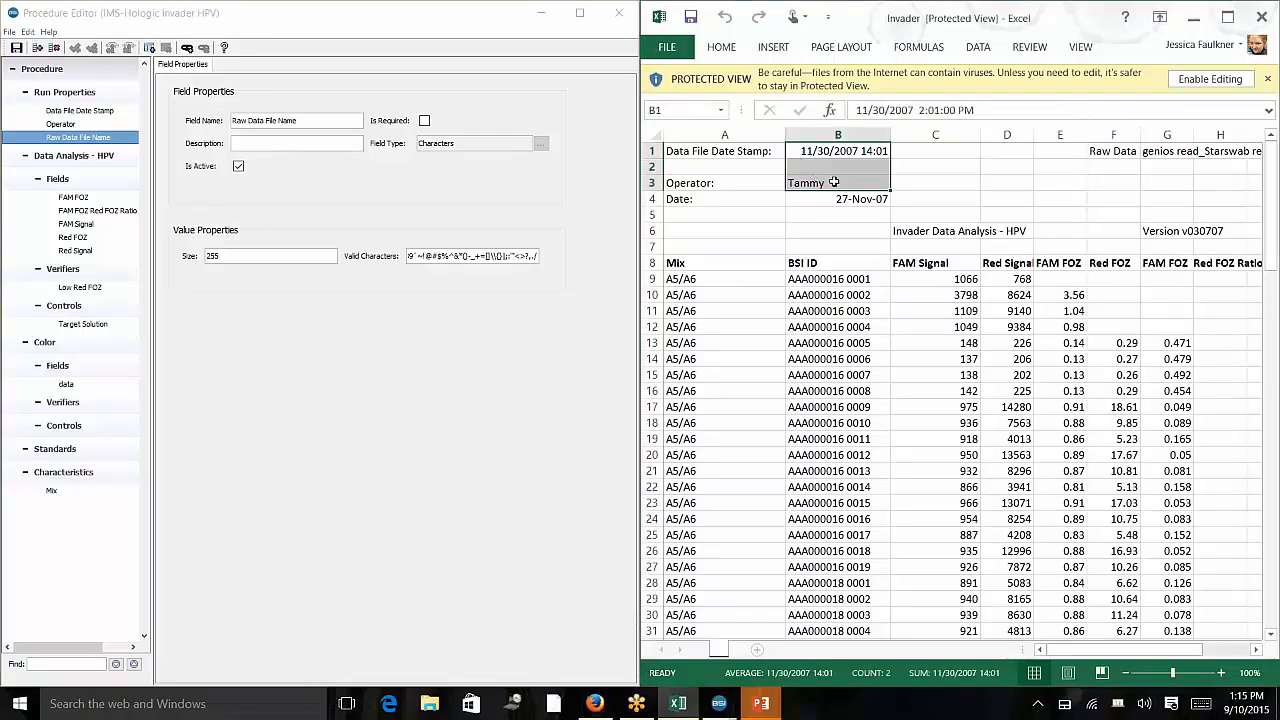
click(766, 204)
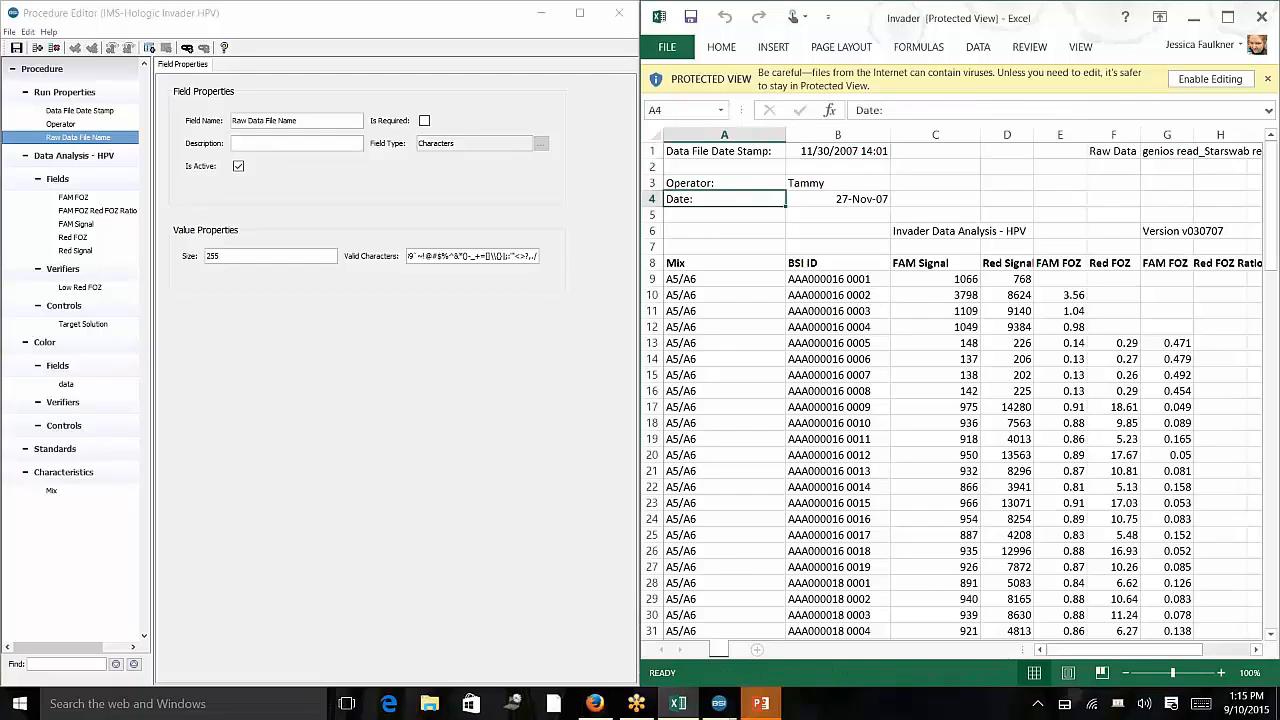
Compare the sheet's date cell with the Run Properties defaults and the Raw Data File Name field properties.
click(848, 197)
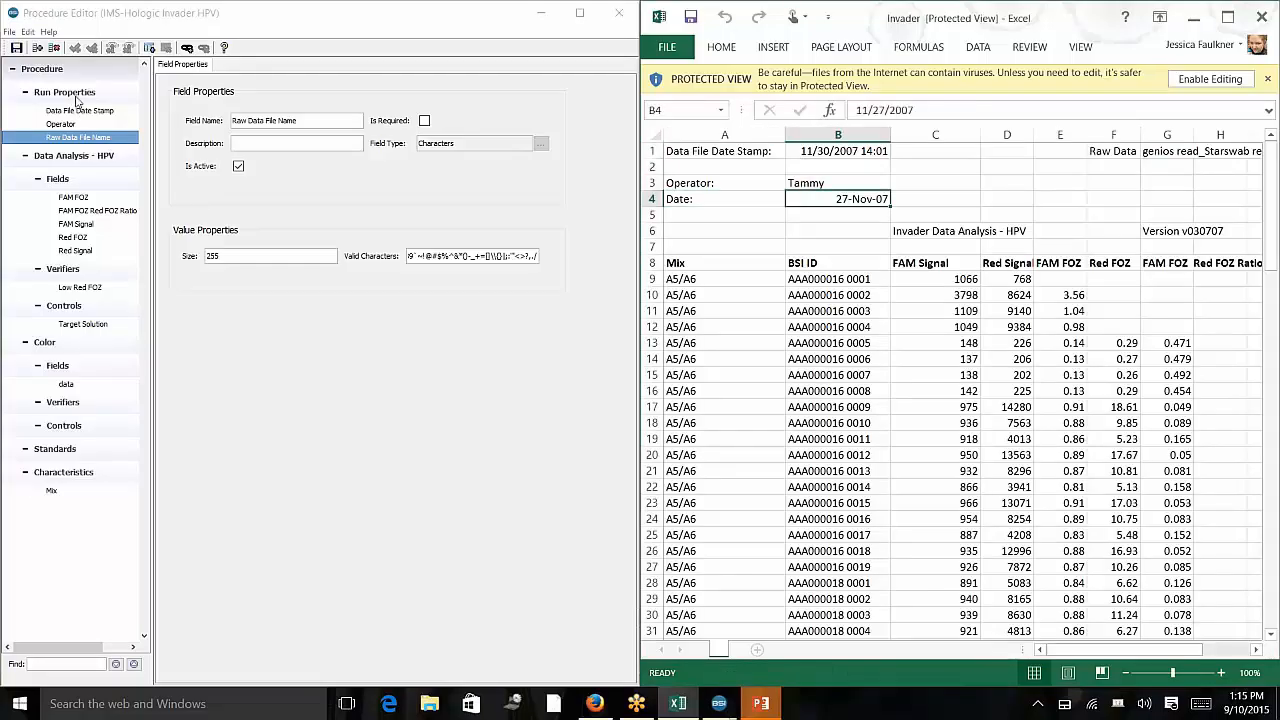
click(70, 92)
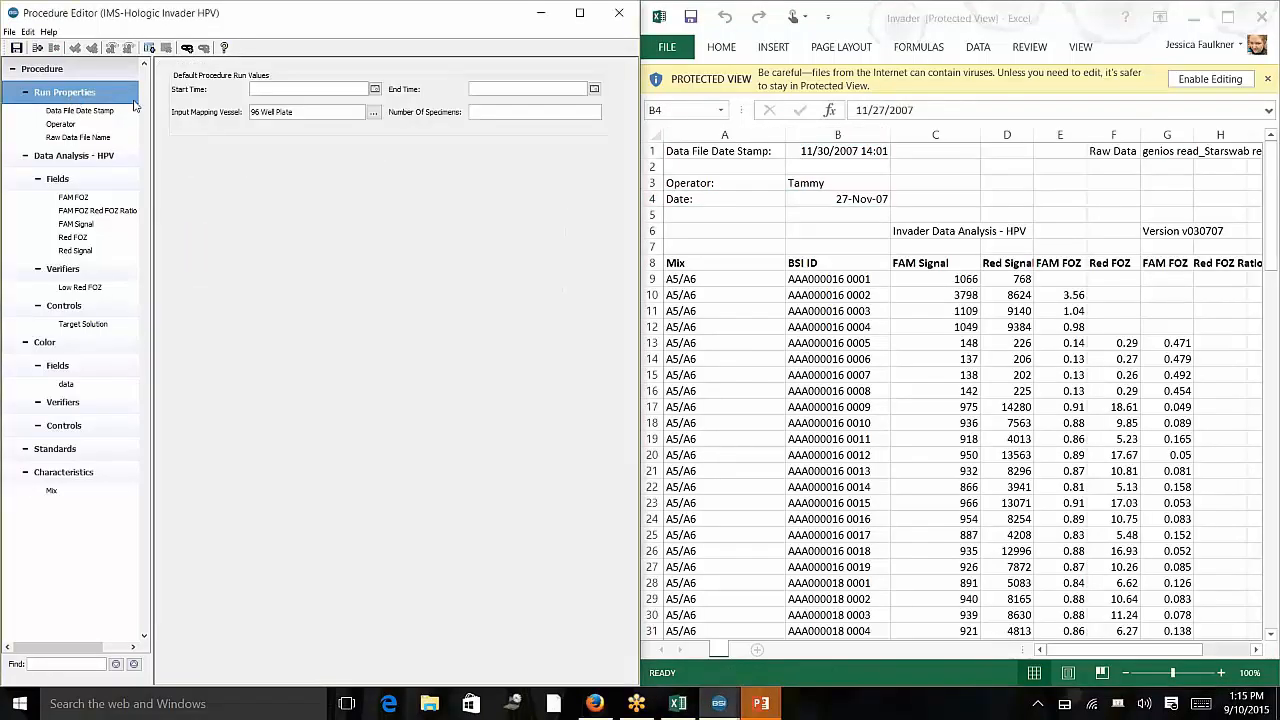
click(80, 137)
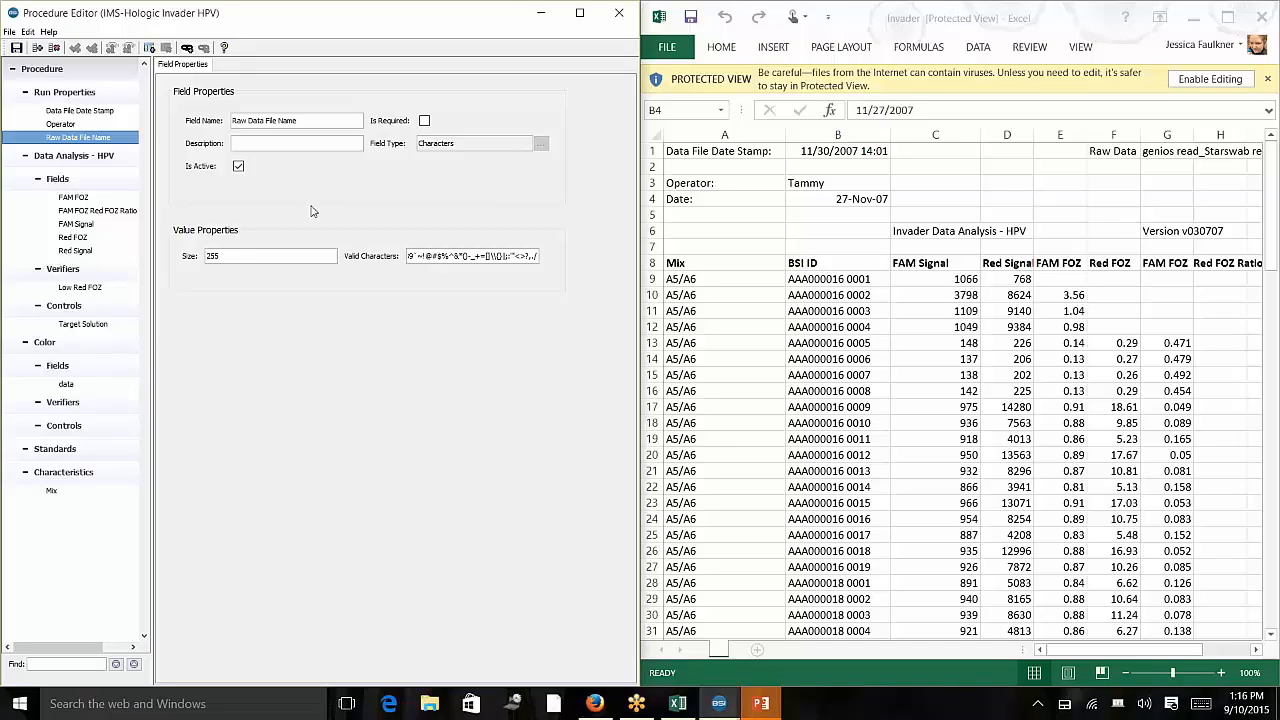
Scroll through the specimen data rows down to the plate colour grid and back to the top of the sheet.
click(806, 358)
scroll(805, 352, down, 1)
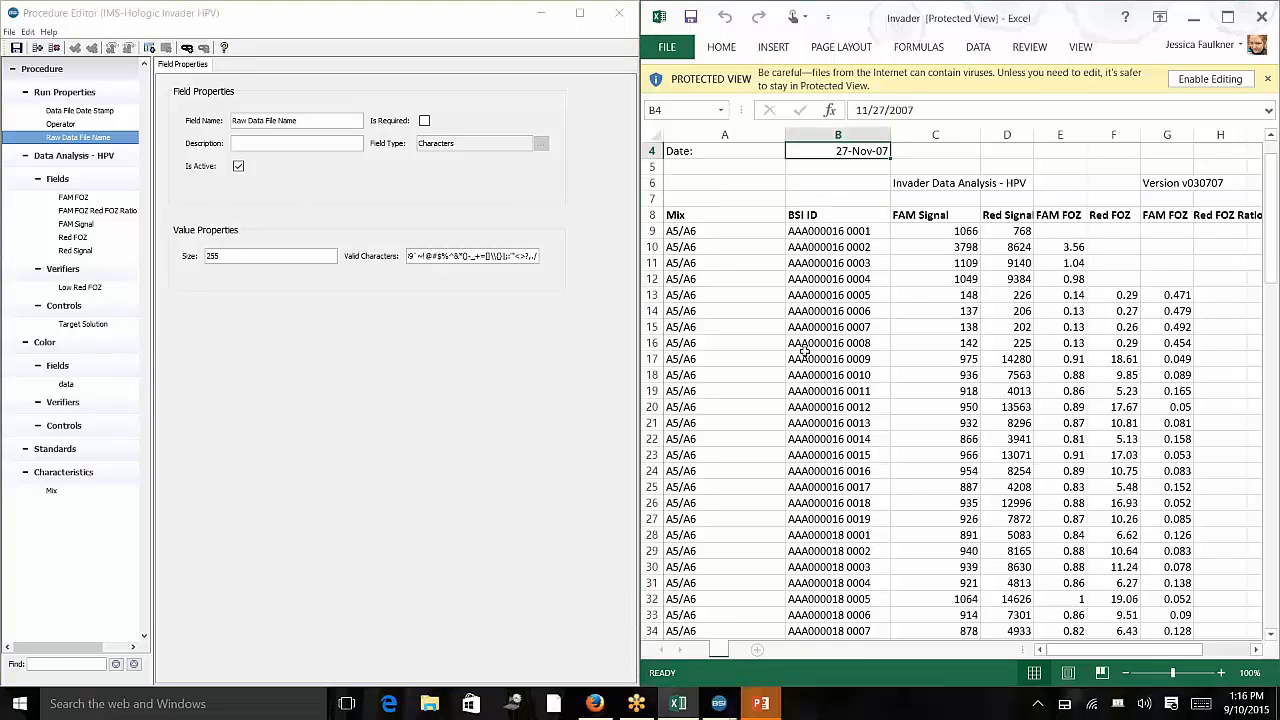
scroll(805, 350, down, 18)
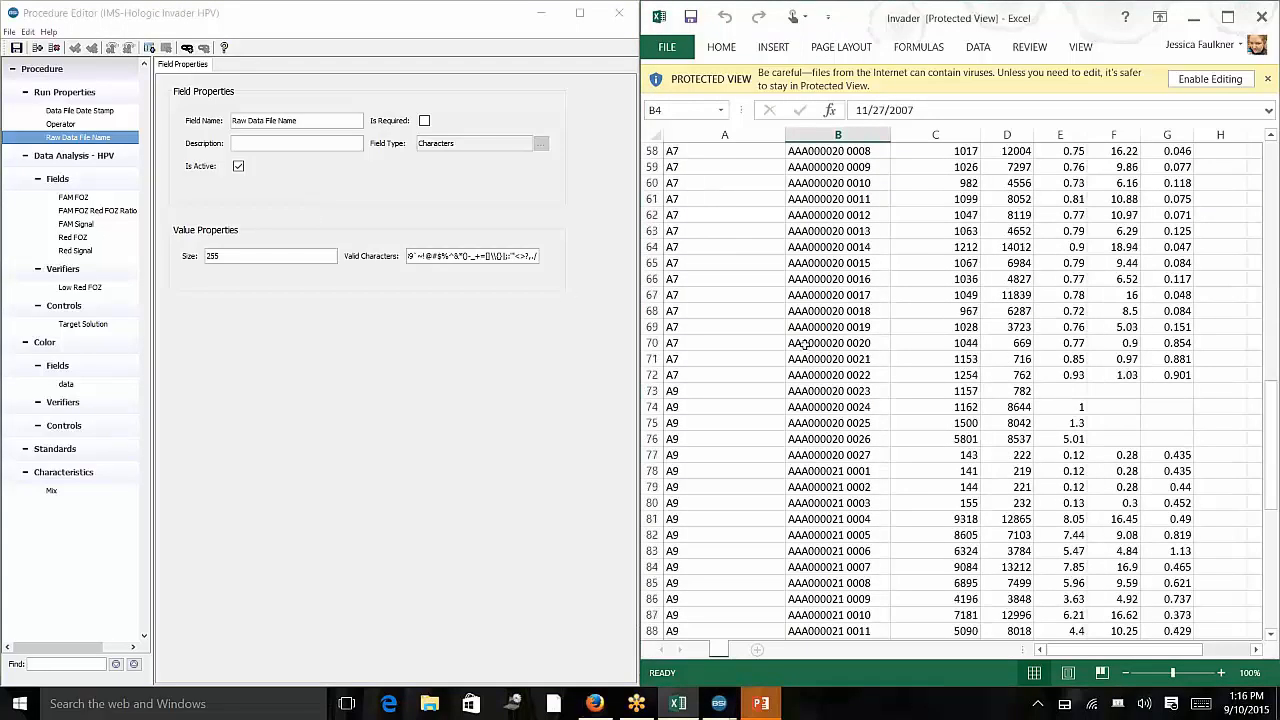
scroll(806, 347, down, 13)
scroll(774, 370, up, 1)
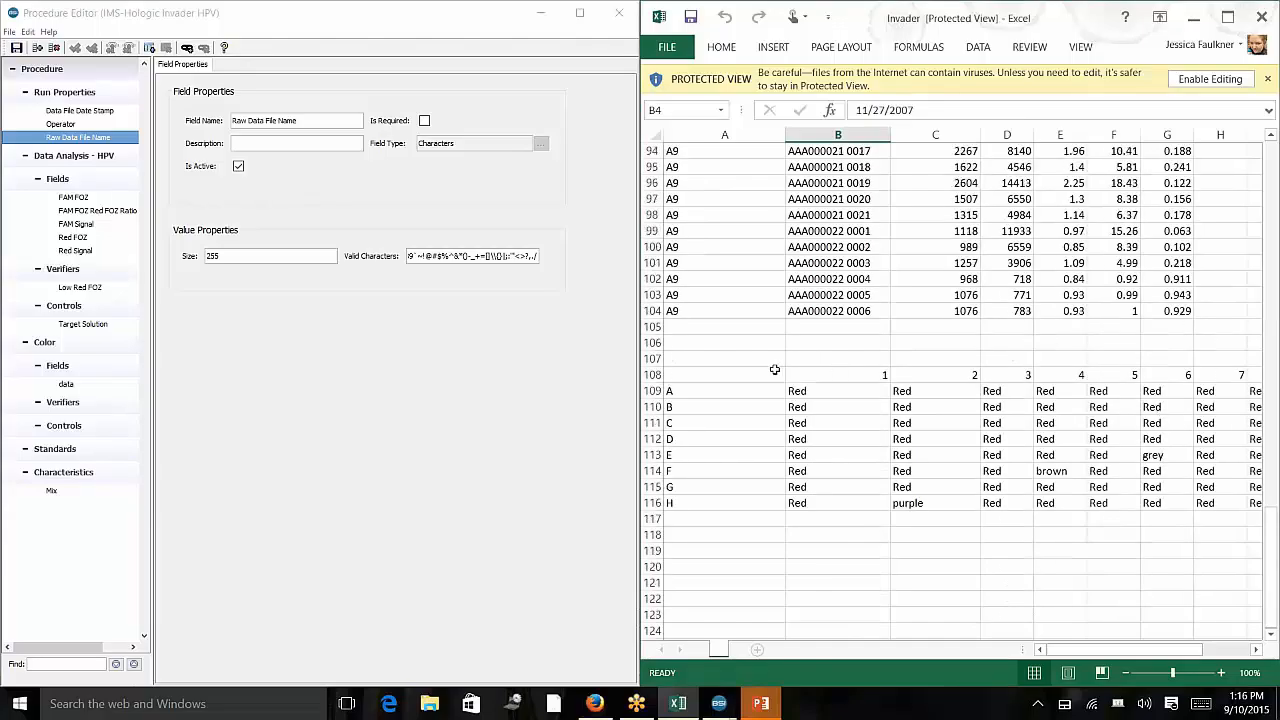
drag(698, 378, 1020, 512)
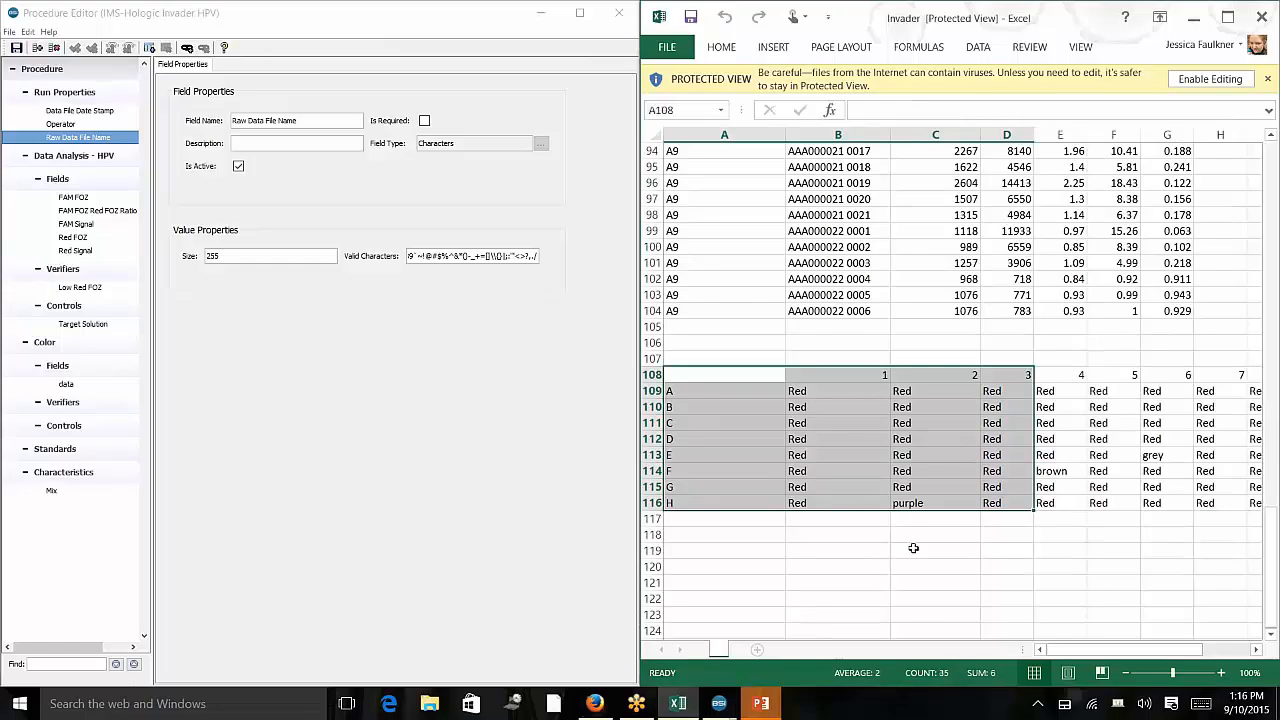
click(913, 548)
scroll(687, 500, up, 1)
scroll(687, 500, up, 18)
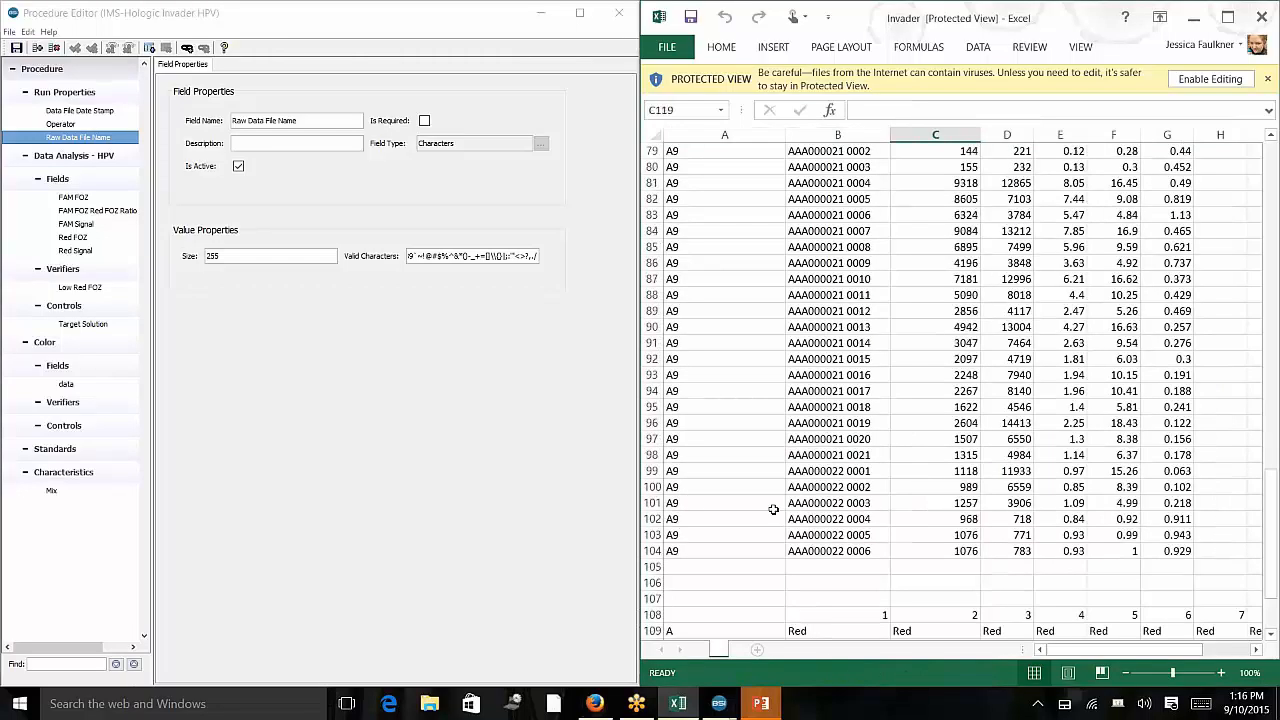
scroll(773, 510, up, 10)
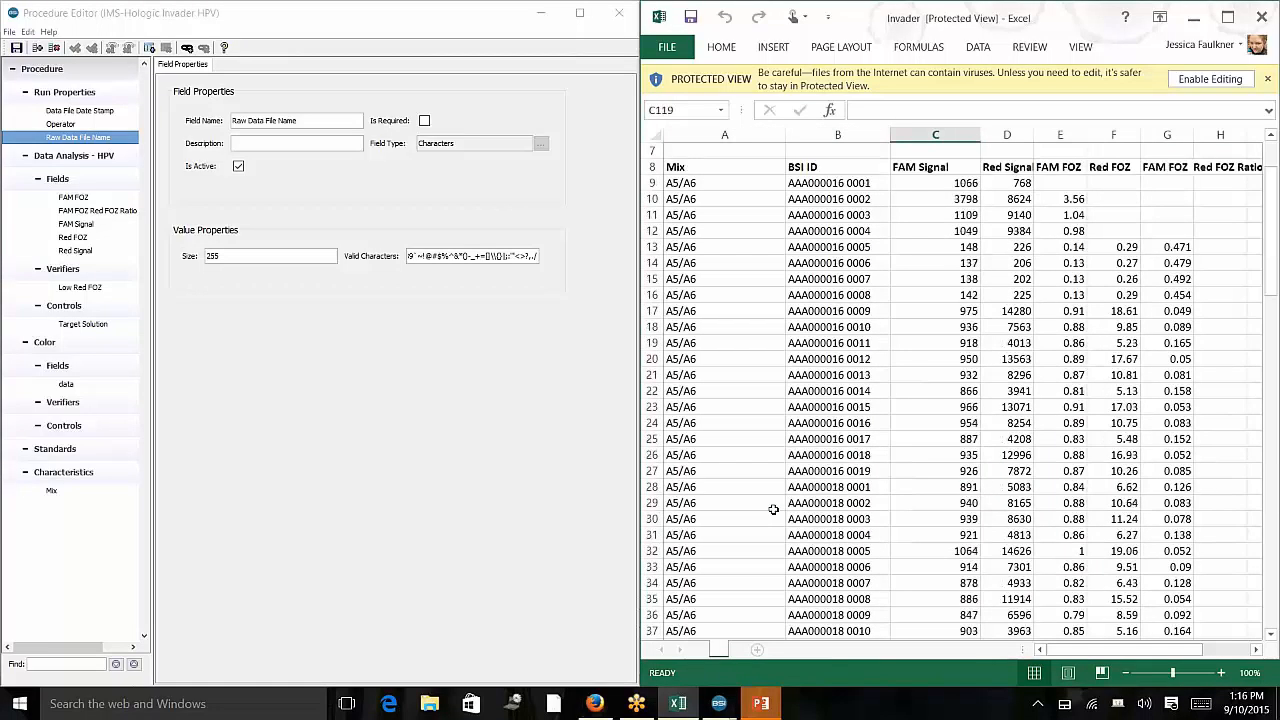
scroll(773, 510, up, 2)
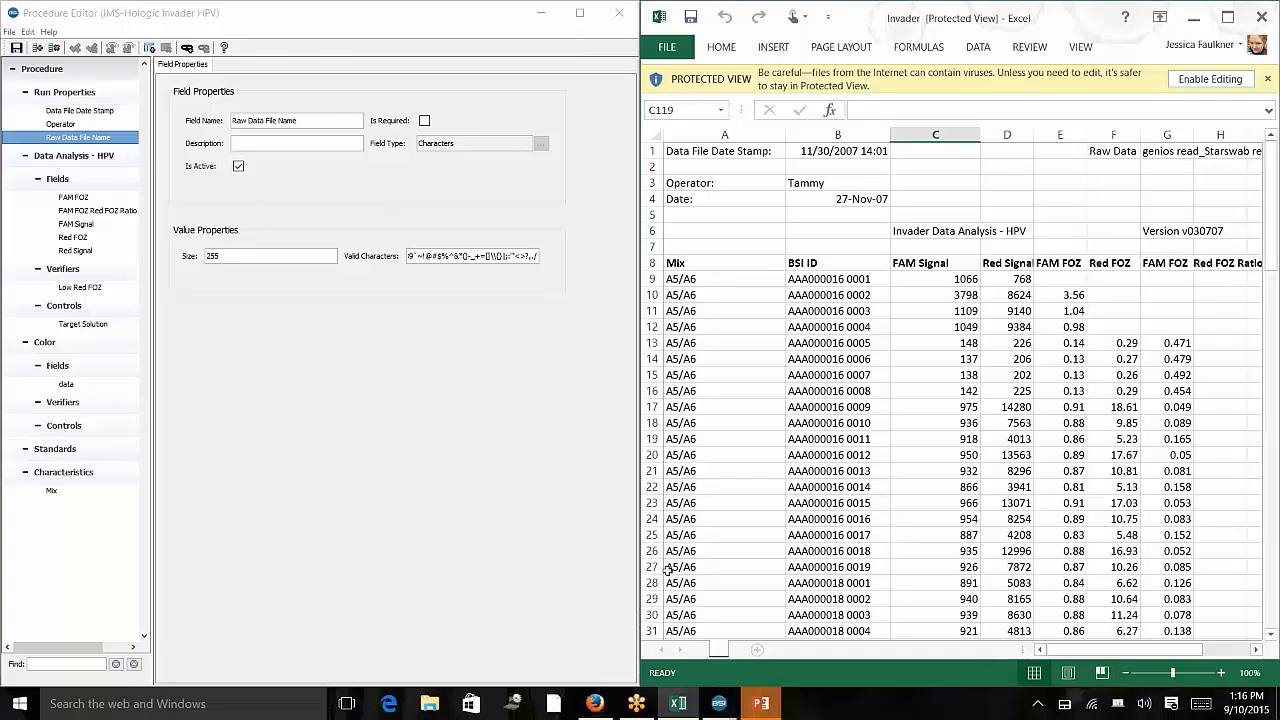
Examine the specimen rows and the Mix, BSI ID, FAM Signal, Red Signal, FAM FOZ and Red FOZ columns.
click(697, 280)
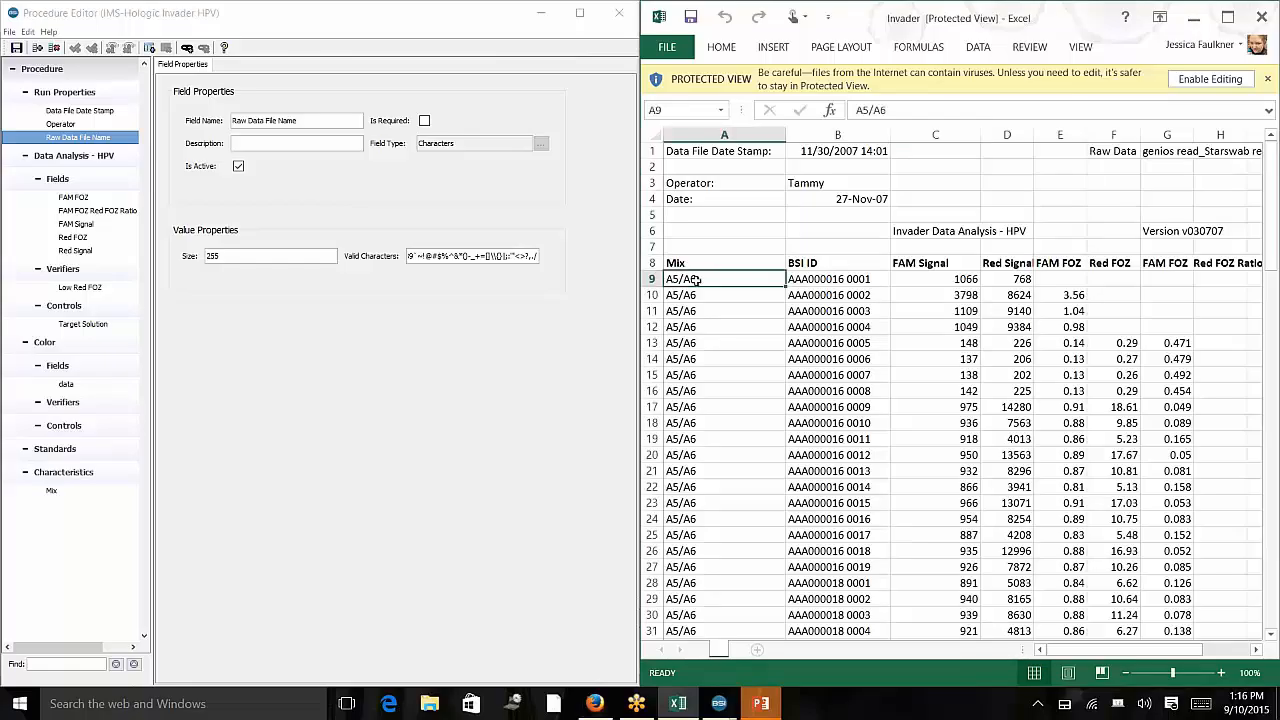
drag(697, 280, 1196, 294)
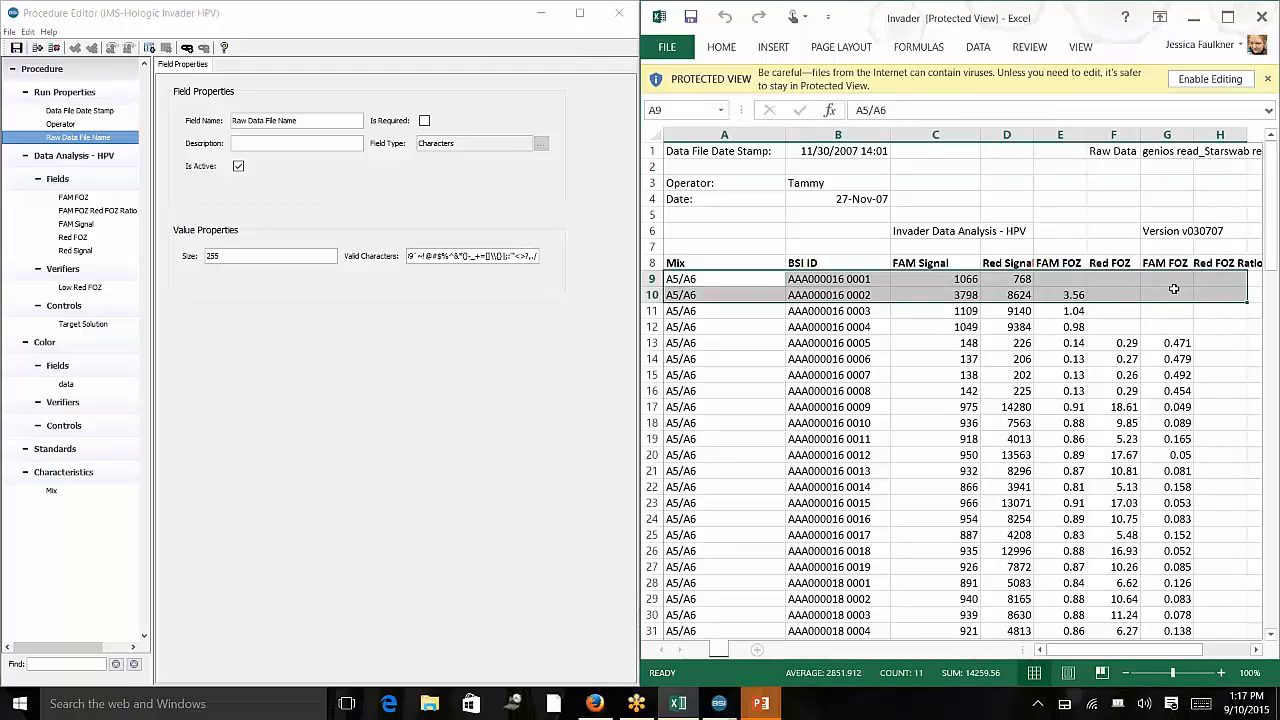
drag(767, 281, 768, 327)
drag(832, 279, 834, 343)
drag(938, 280, 942, 343)
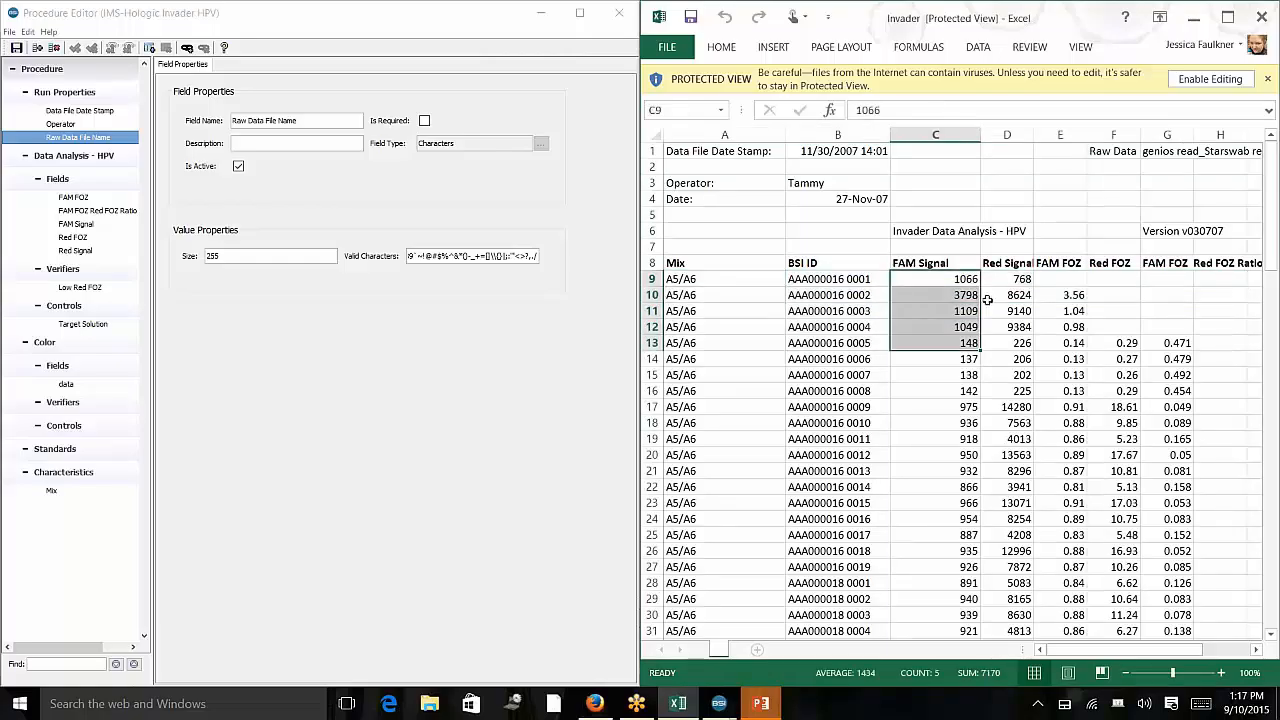
drag(1005, 280, 1010, 374)
drag(1069, 294, 1073, 375)
click(1073, 375)
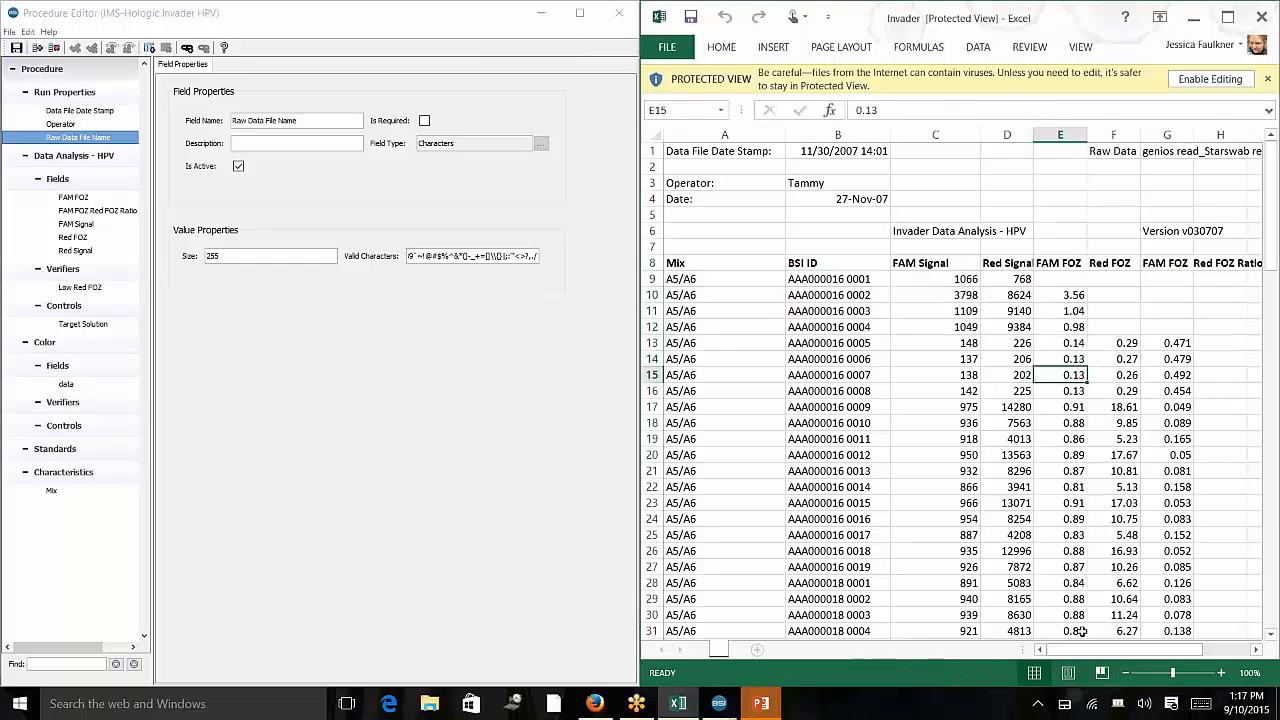
mouse_move(1106, 650)
mouse_down()
mouse_move(1117, 650)
mouse_move(1082, 650)
mouse_up()
click(805, 279)
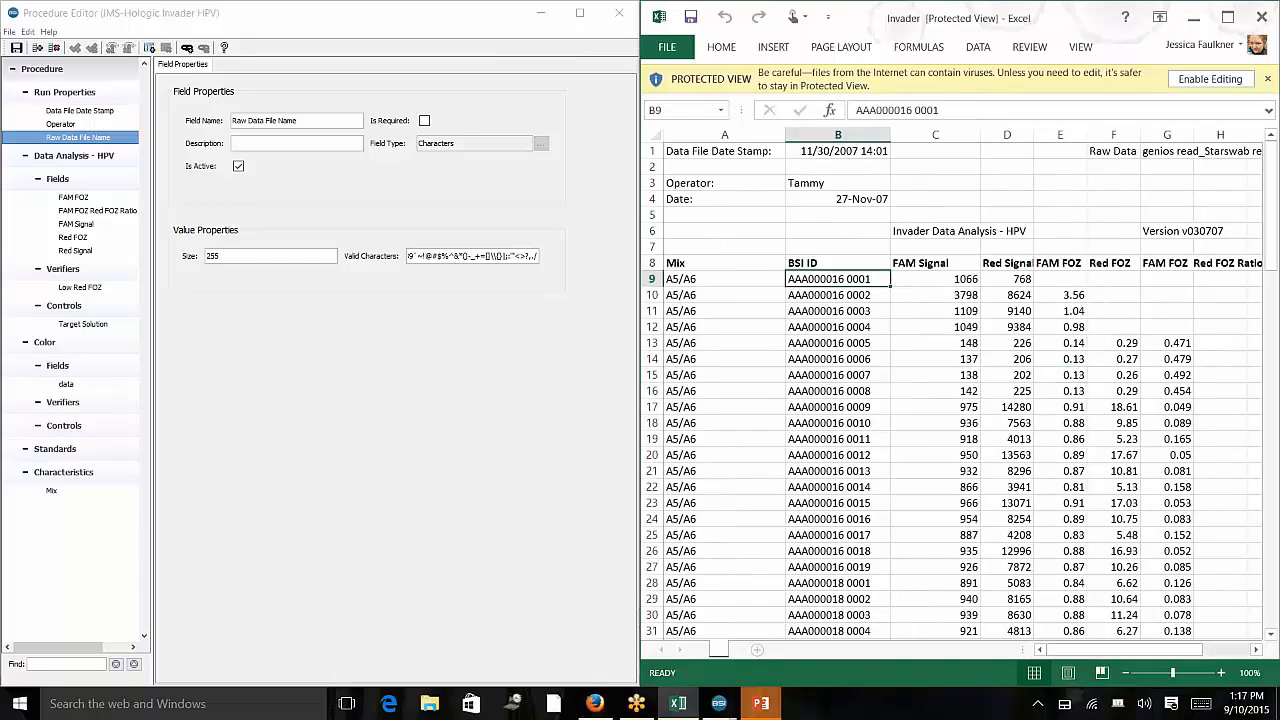
key(Right)
key(Right)
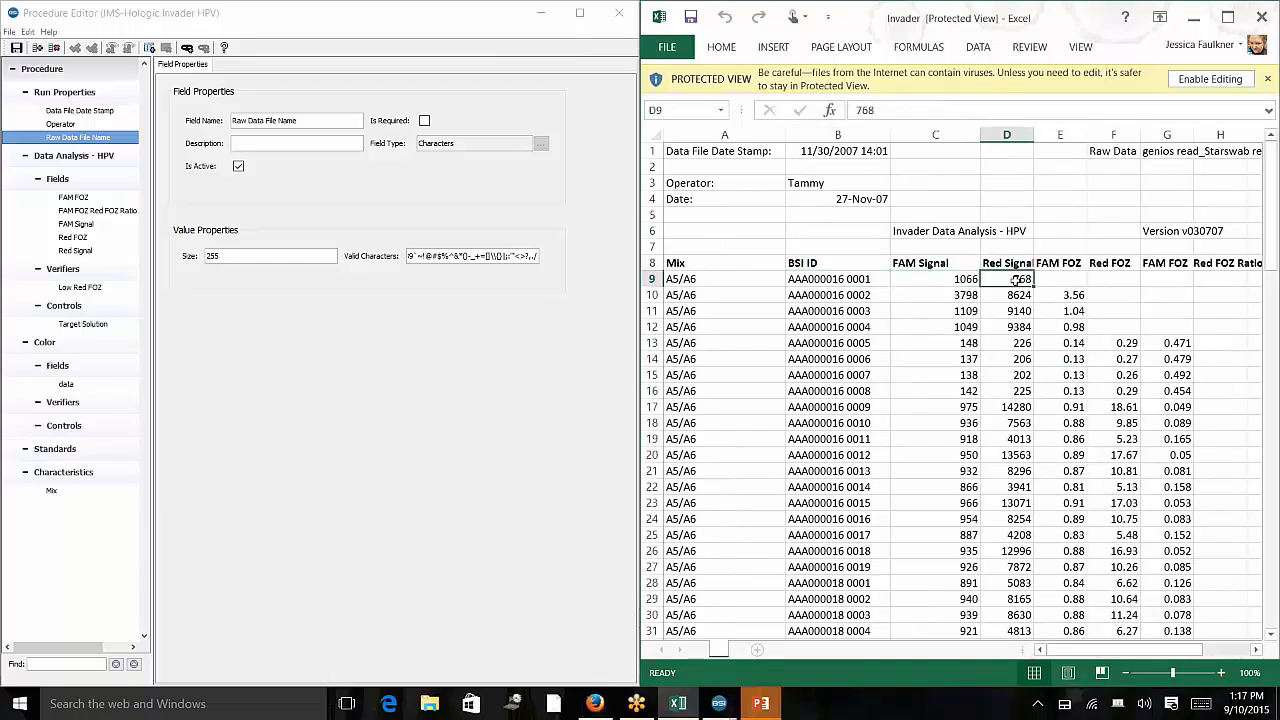
click(1065, 281)
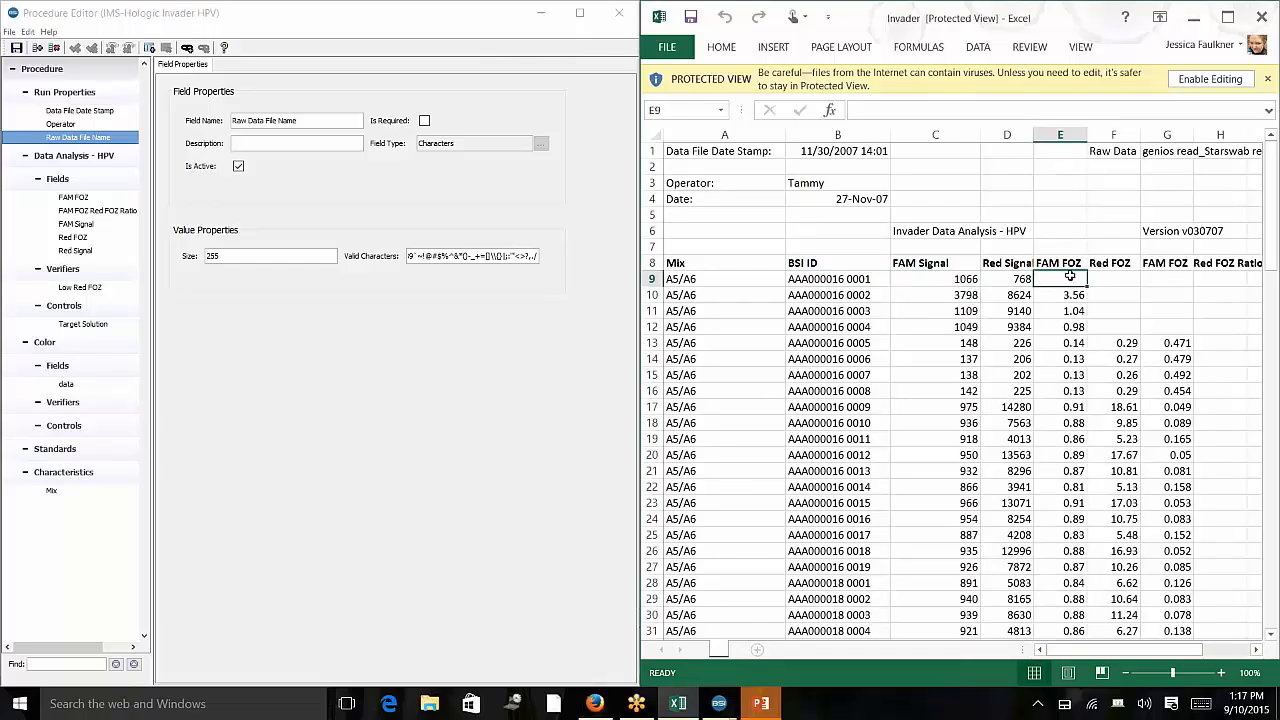
click(1112, 281)
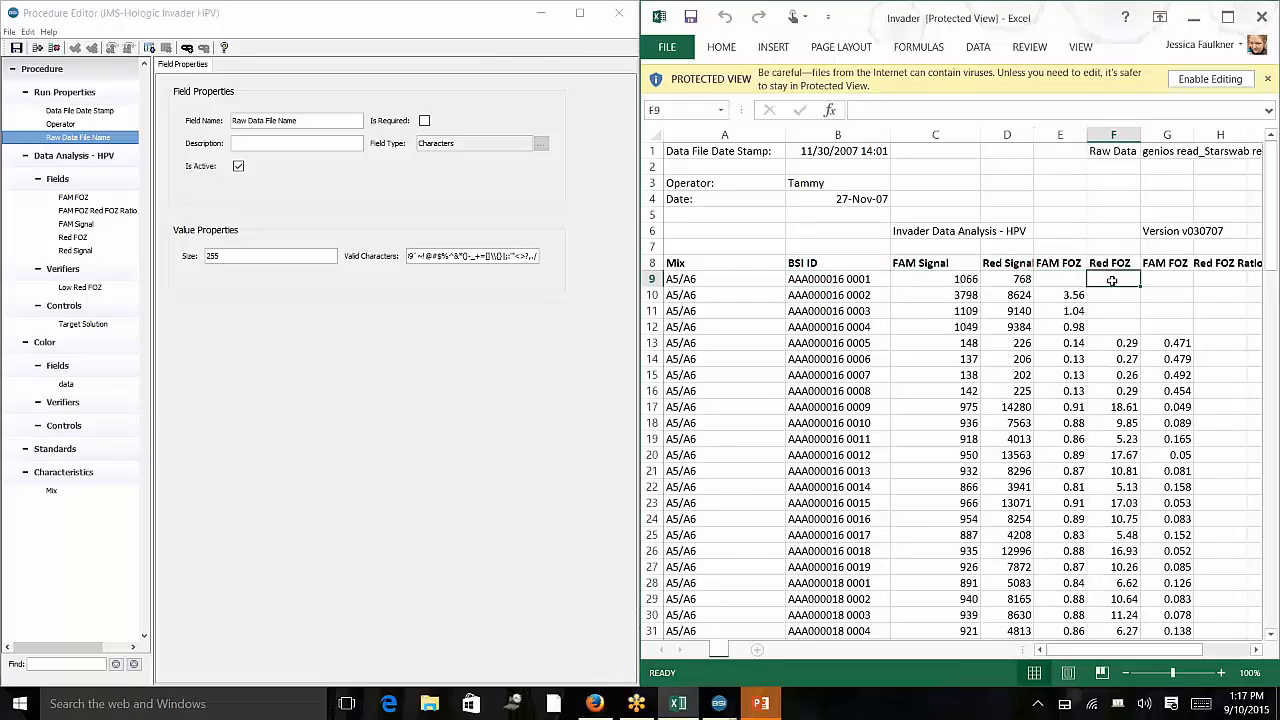
click(1166, 290)
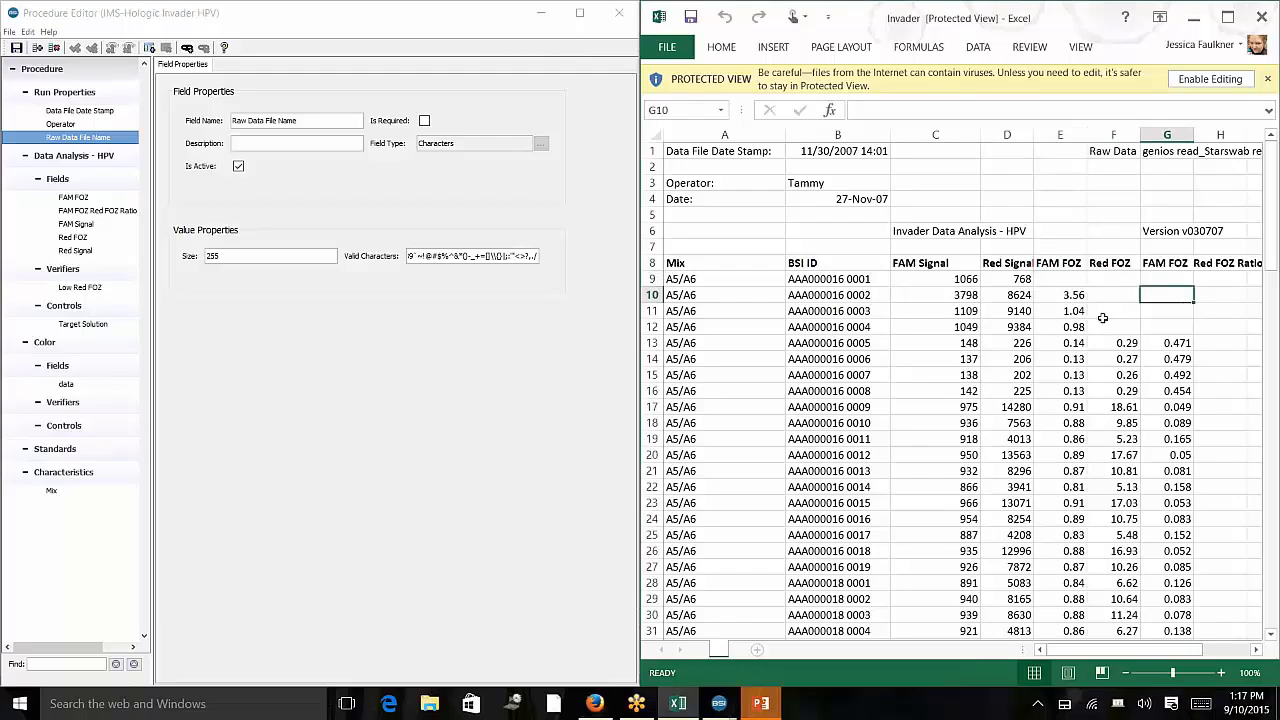
drag(1060, 279, 1060, 375)
drag(1166, 311, 1166, 391)
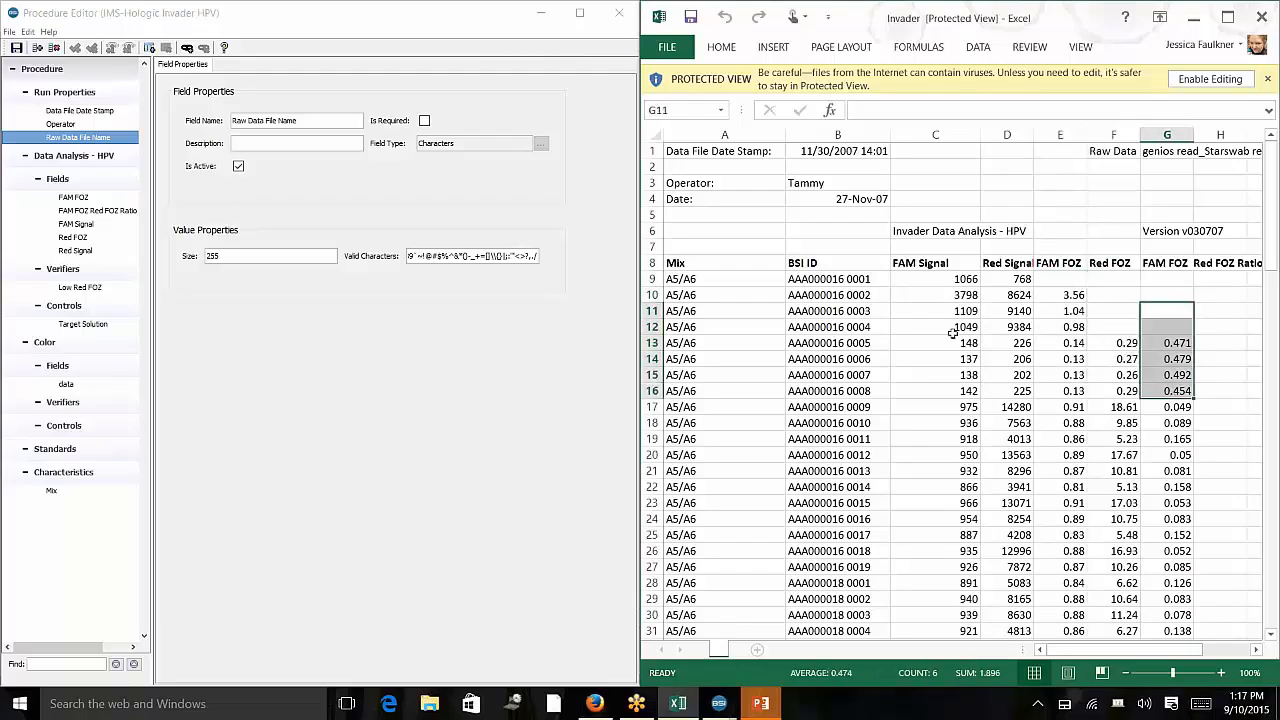
click(955, 331)
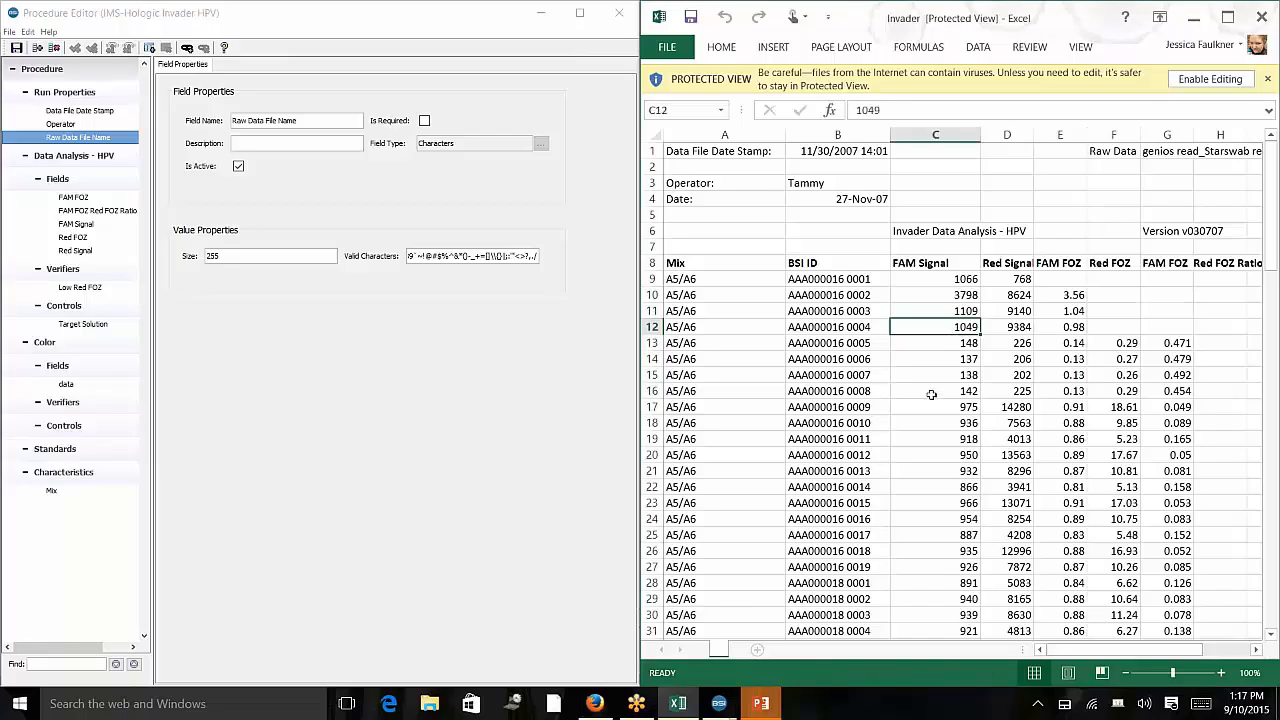
Examine the plate colour grid by row letter and column number, temporarily widening the spreadsheet window.
scroll(931, 394, down, 3)
scroll(930, 393, up, 3)
scroll(965, 377, down, 14)
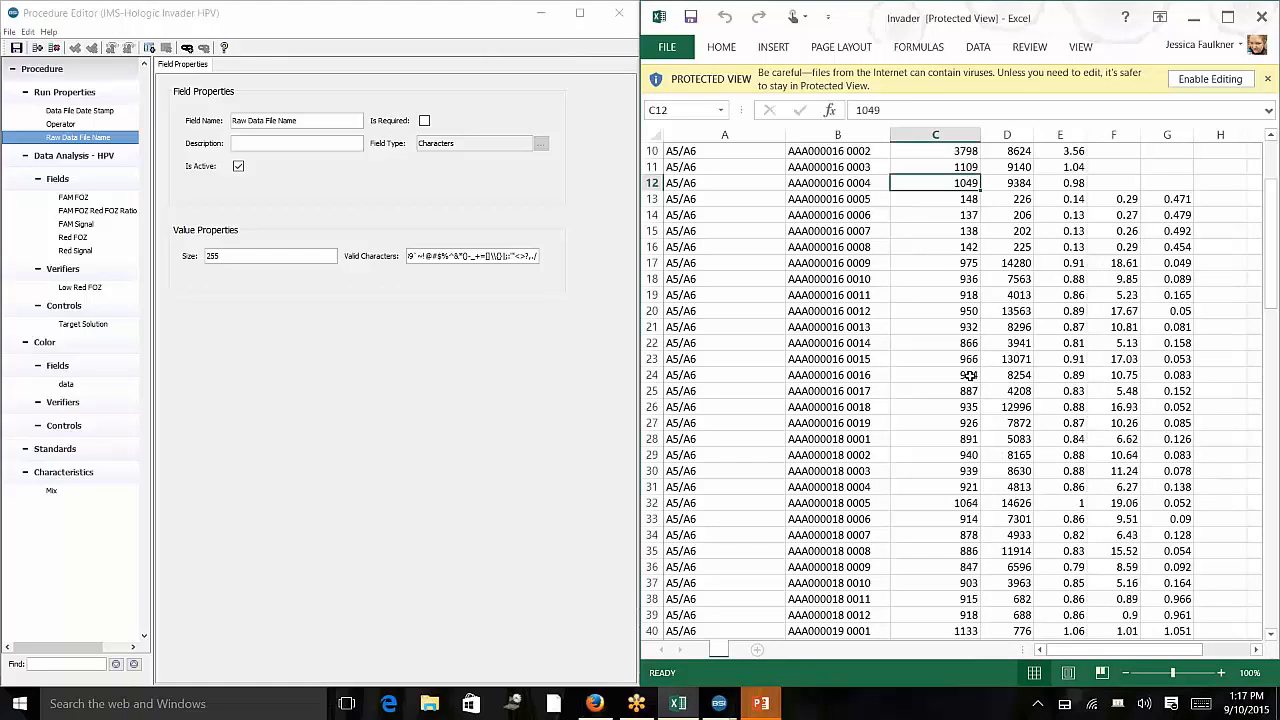
scroll(968, 376, down, 19)
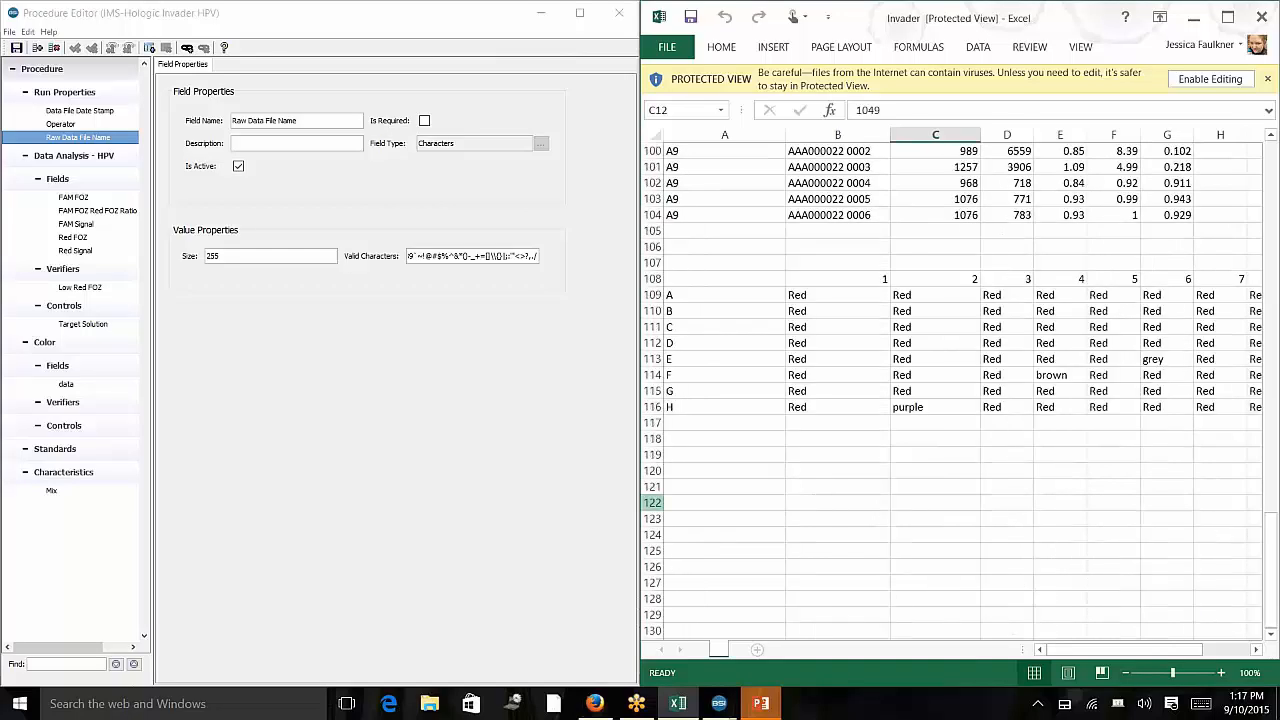
drag(639, 513, 384, 509)
click(605, 289)
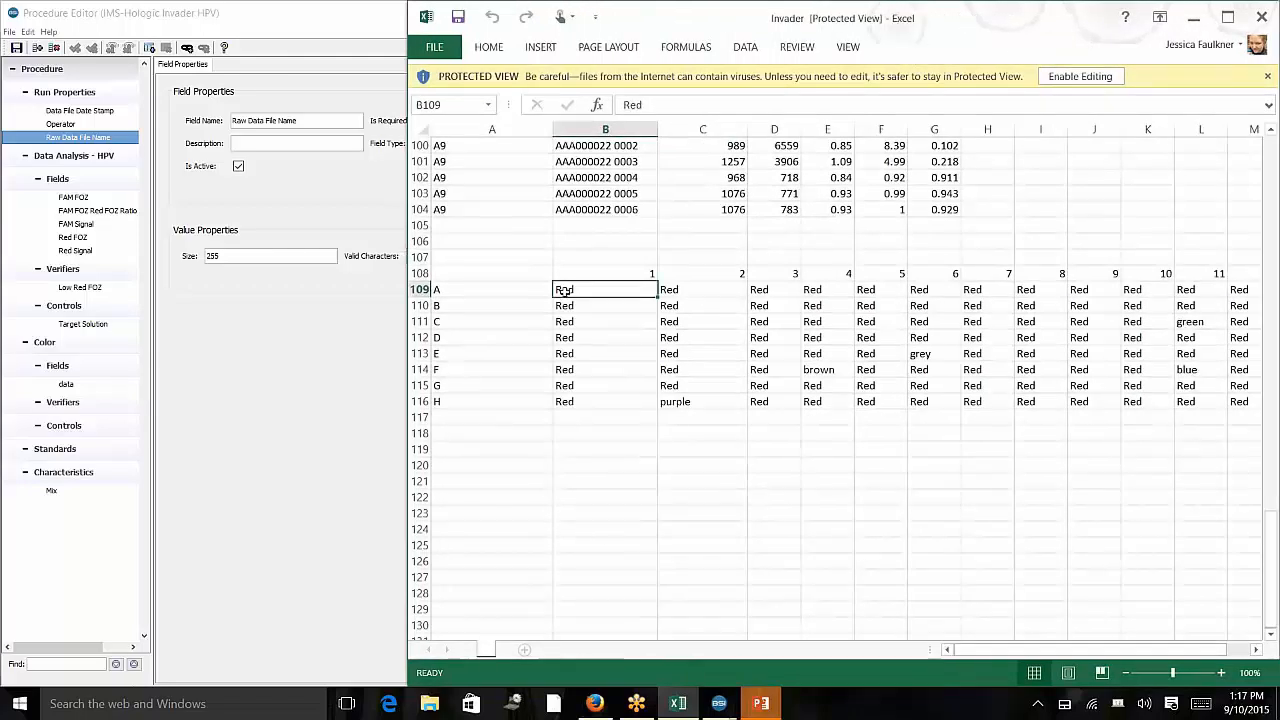
drag(491, 273, 1268, 405)
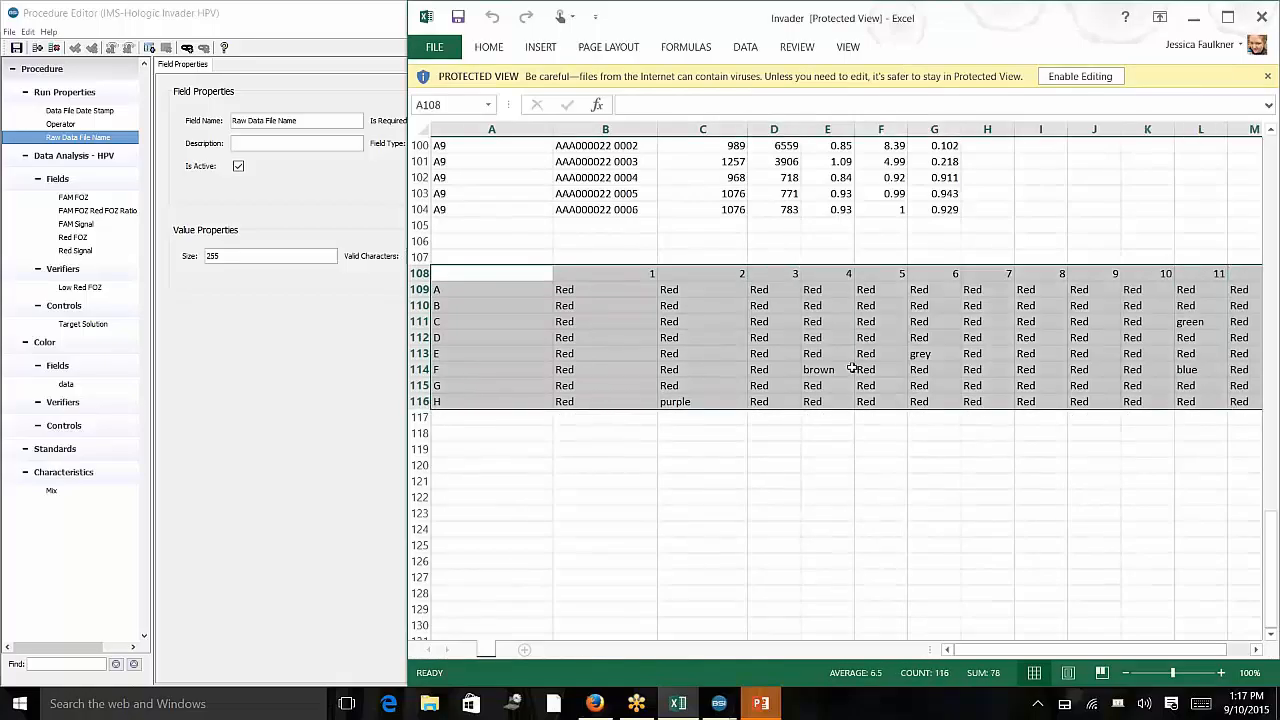
click(573, 288)
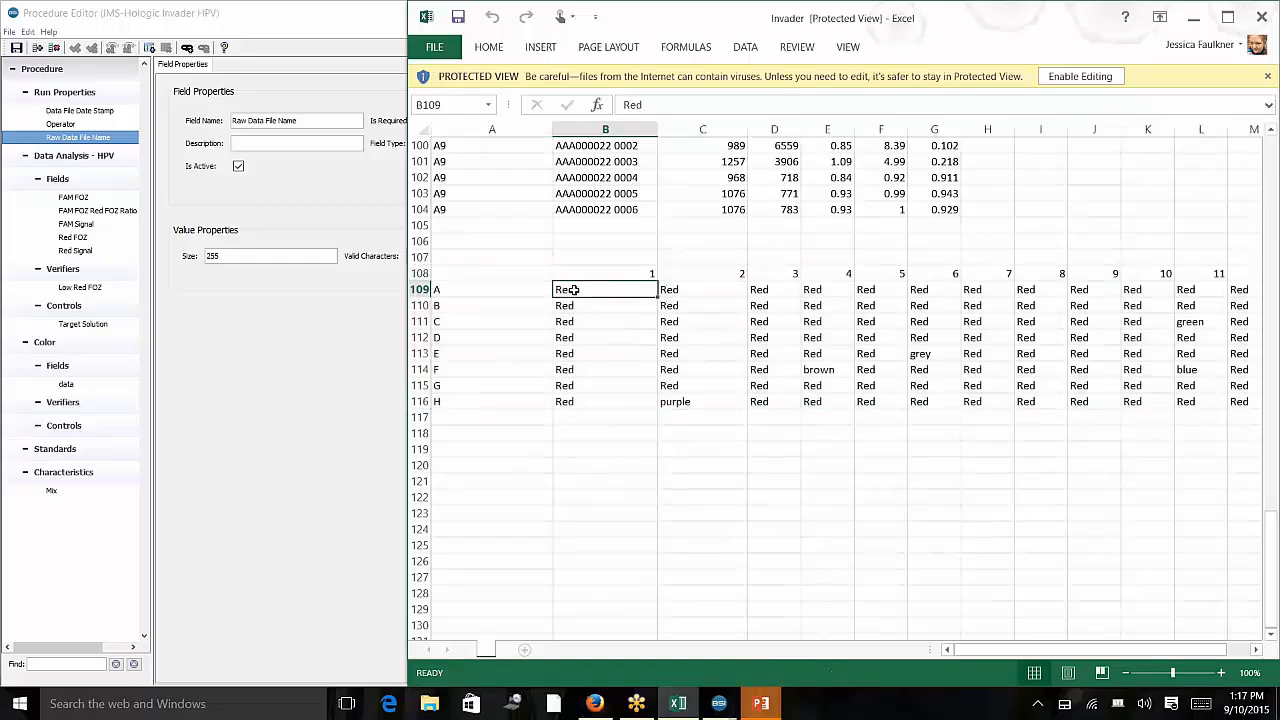
click(566, 305)
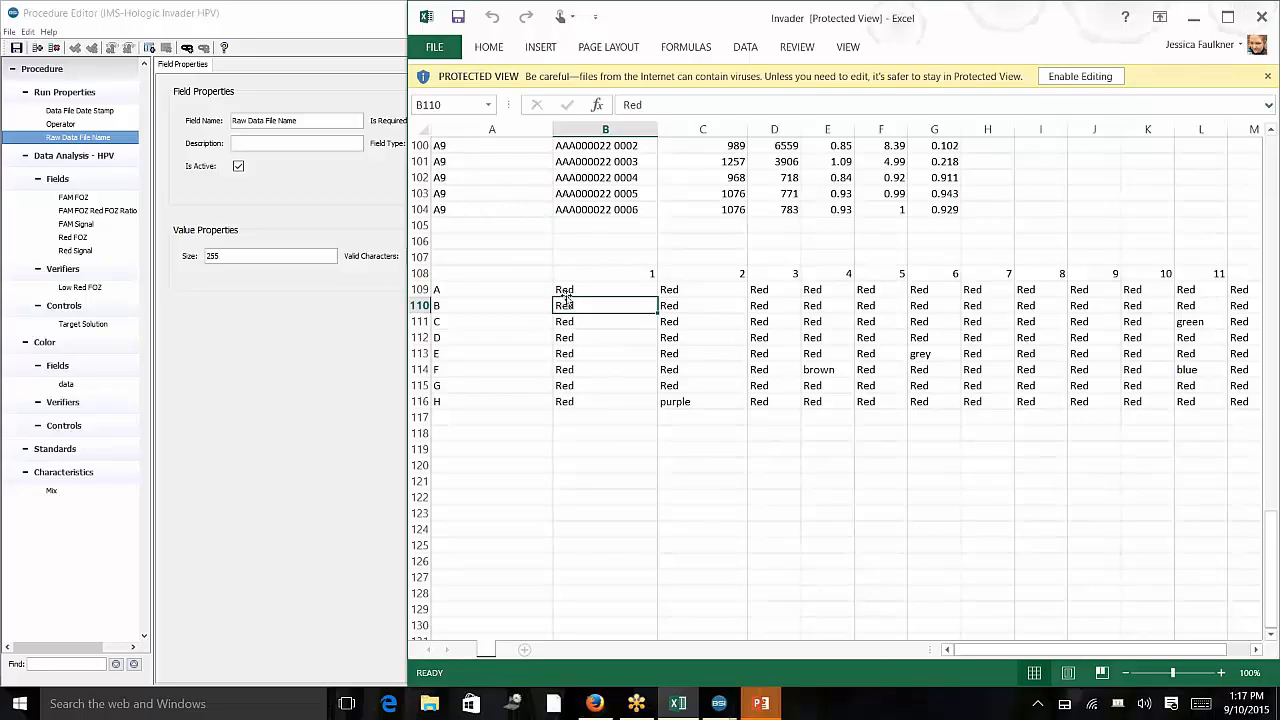
drag(566, 291, 580, 291)
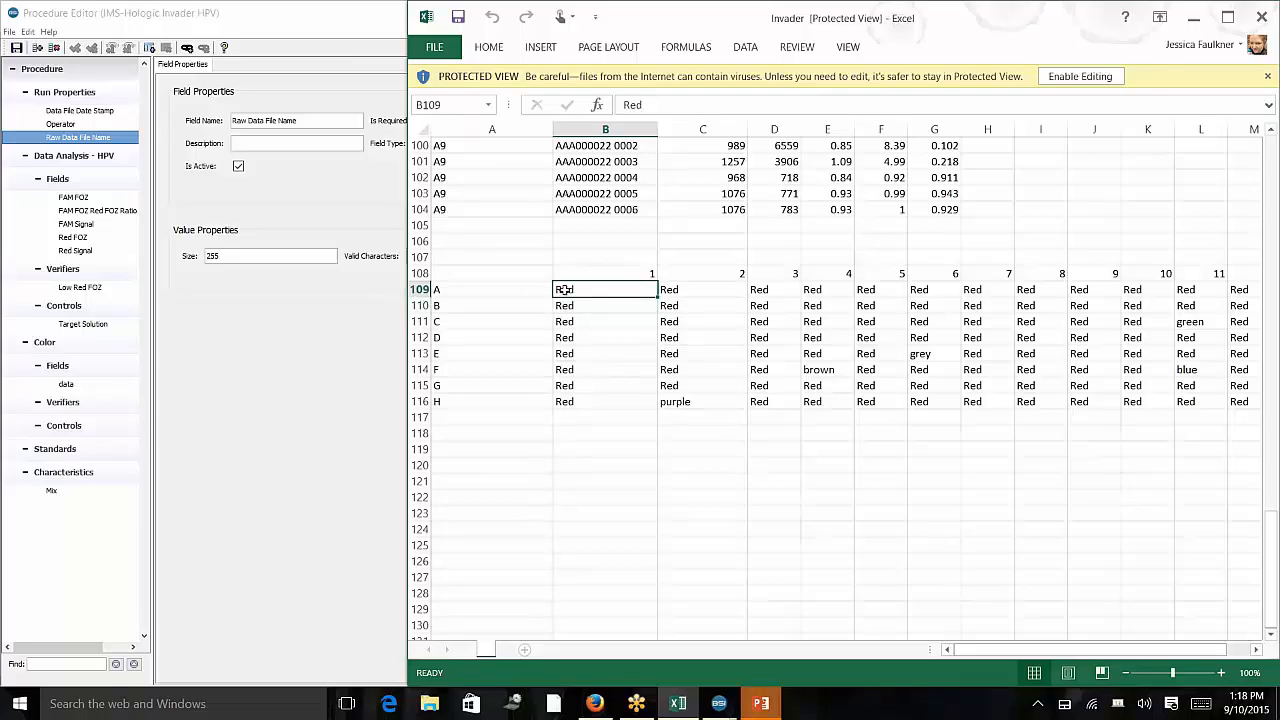
drag(572, 274, 742, 354)
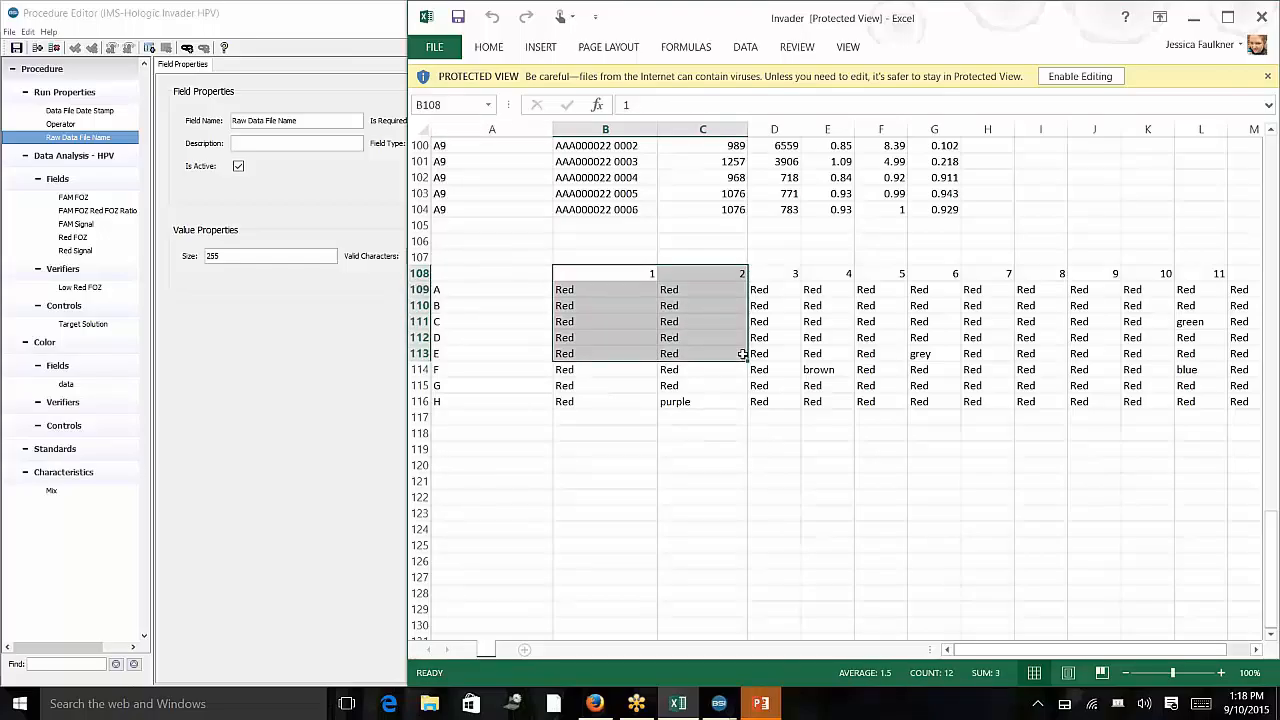
drag(409, 386, 625, 452)
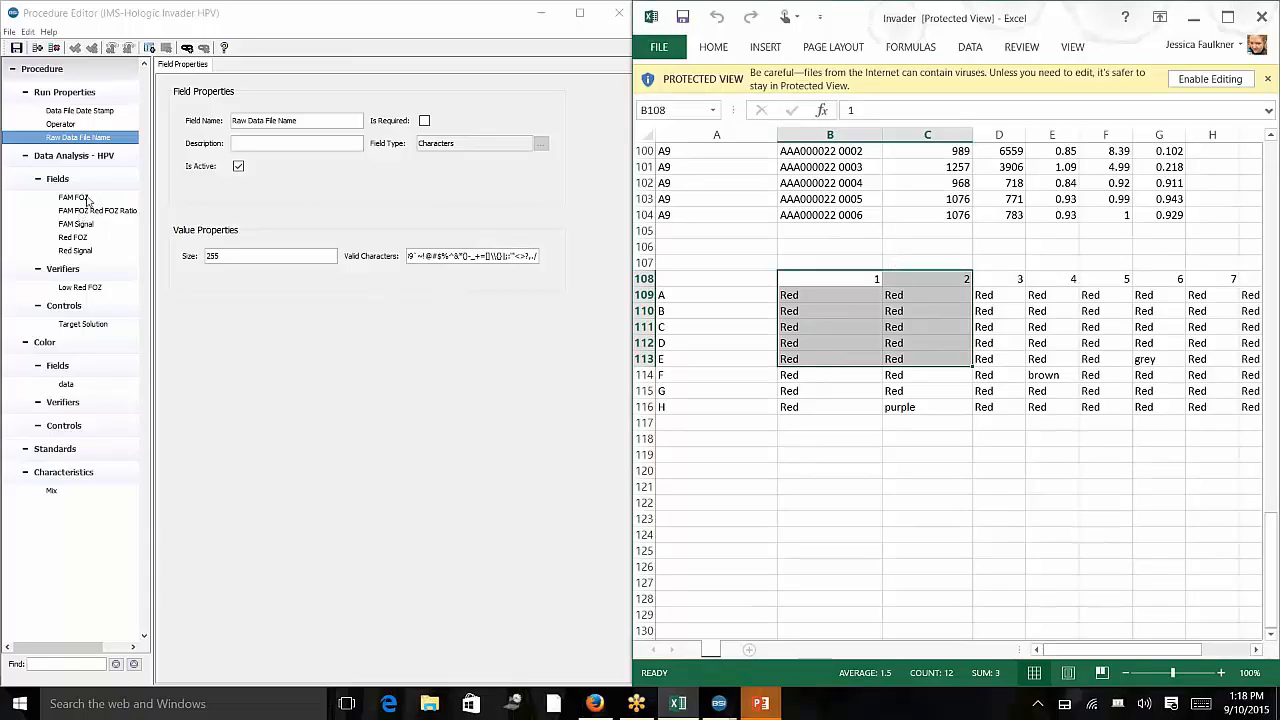
Relate the Data Analysis - HPV table and its FAM FOZ field to the sheet's title and column headers.
click(80, 156)
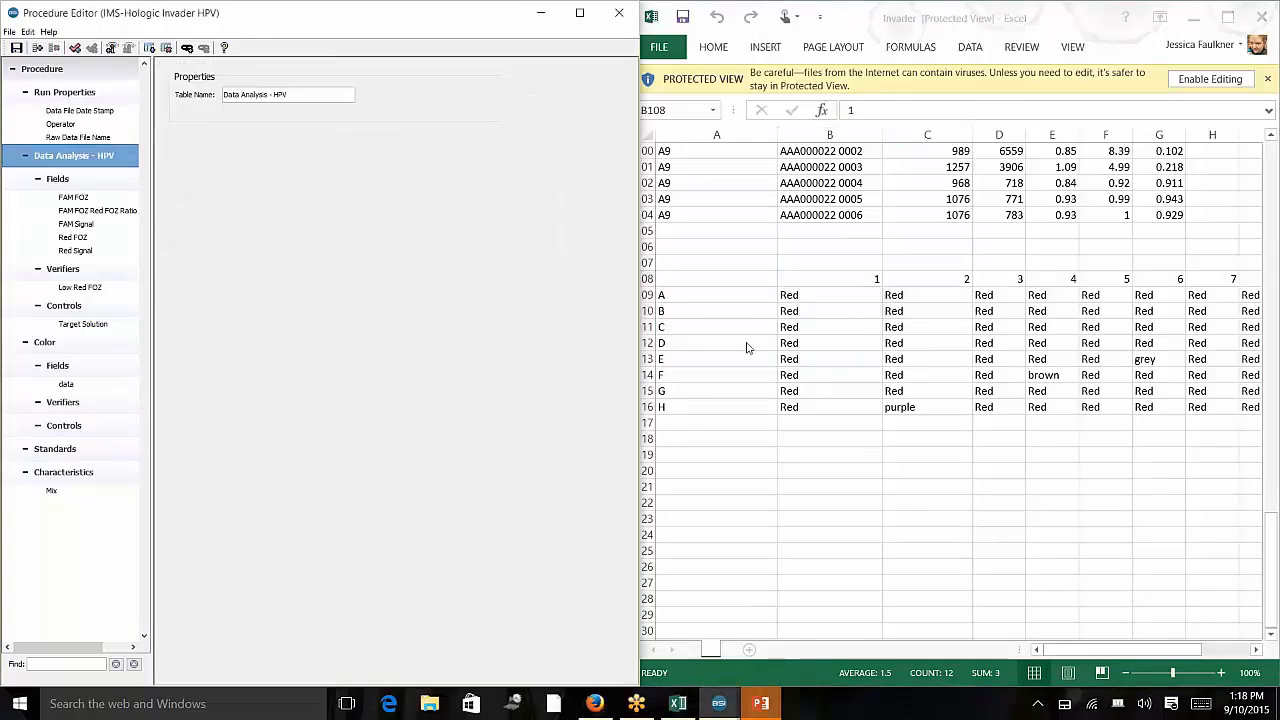
scroll(746, 346, up, 8)
scroll(749, 337, up, 20)
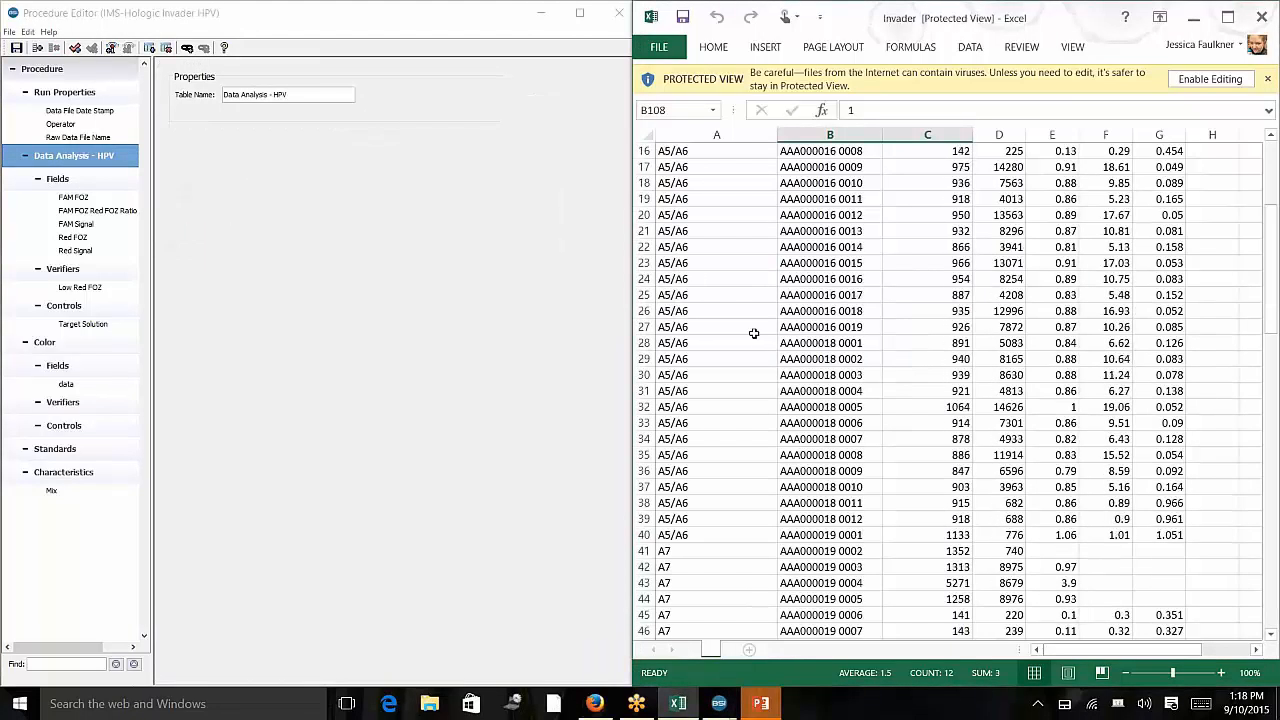
click(906, 232)
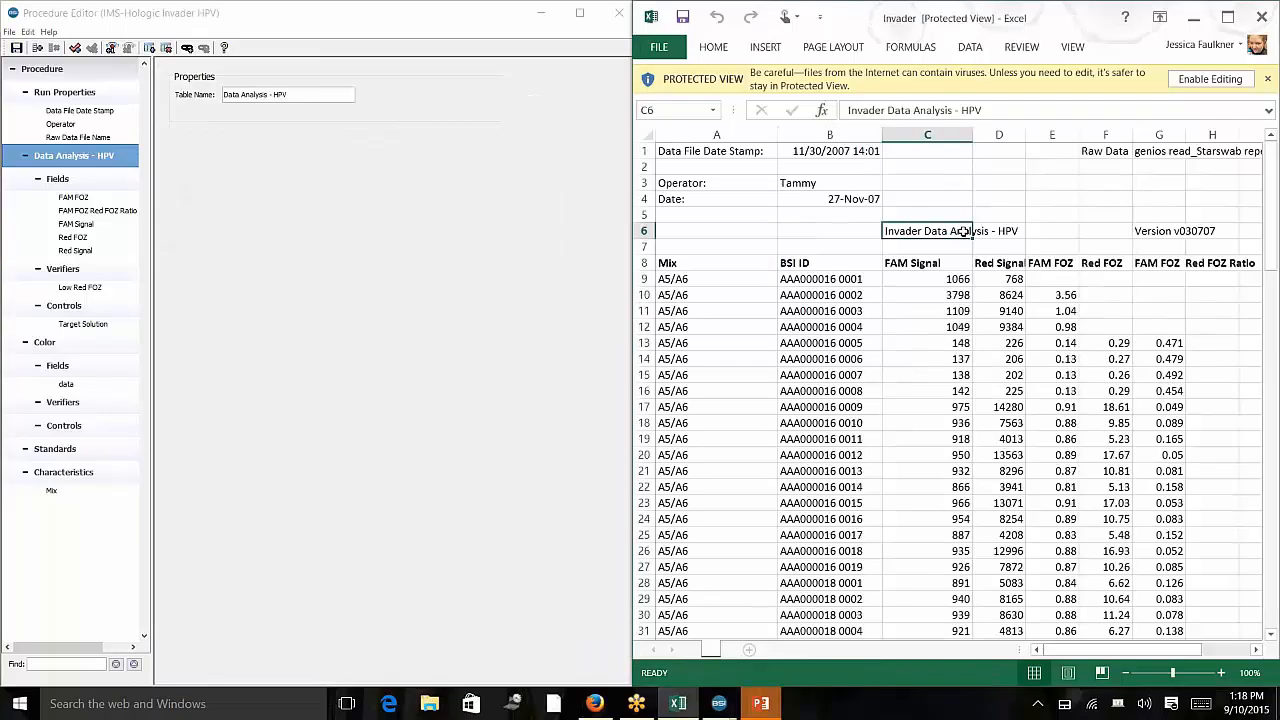
click(918, 260)
click(90, 197)
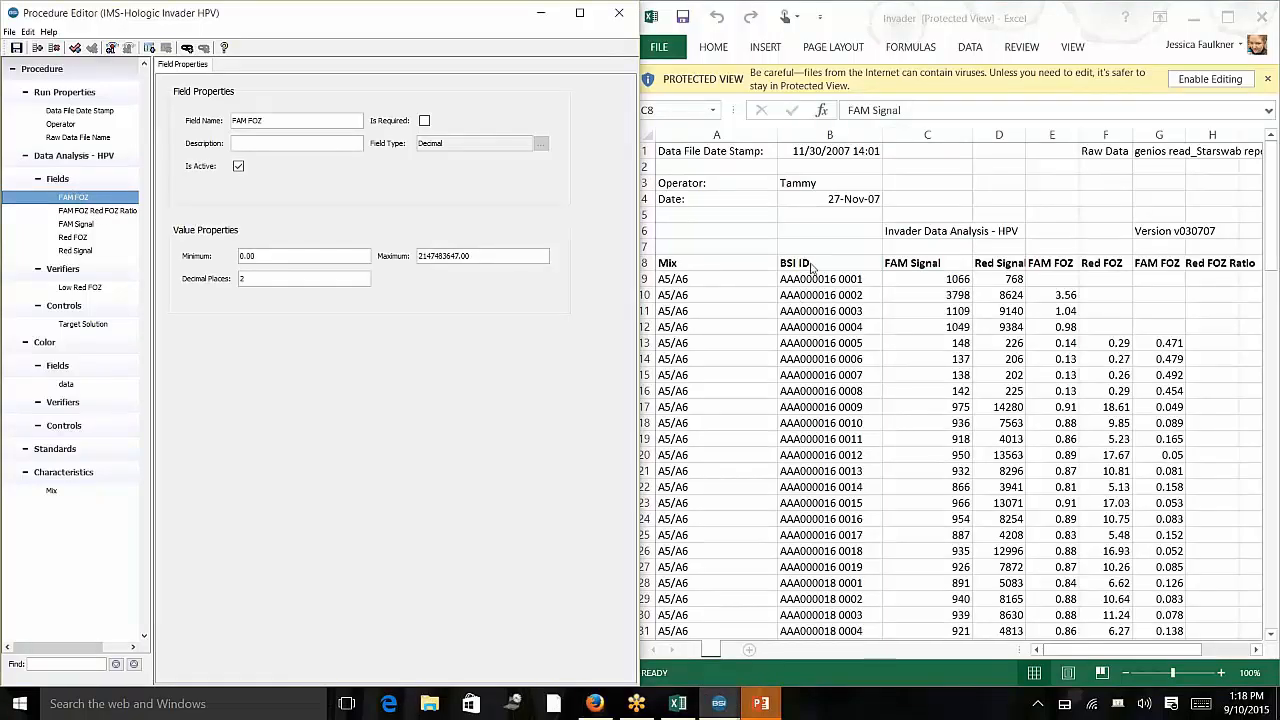
click(822, 375)
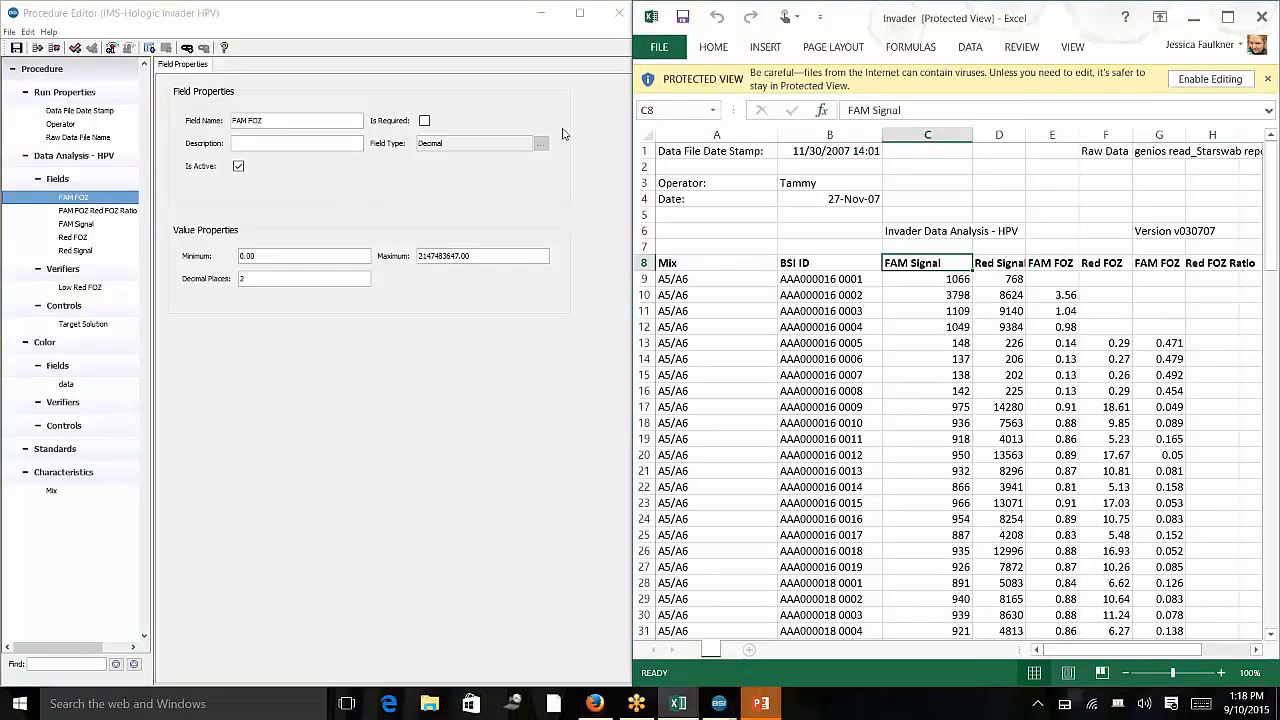
Examine the field properties of FAM FOZ Red FOZ Ratio, FAM Signal and Red Signal.
click(113, 212)
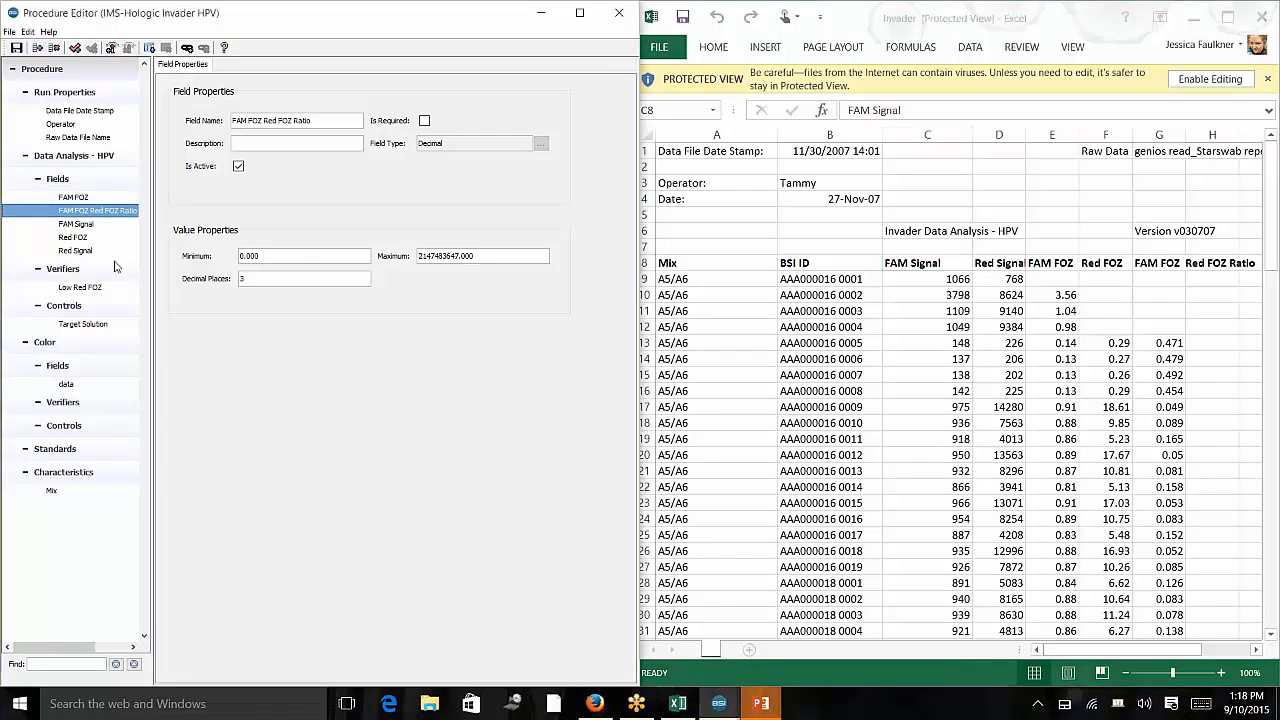
click(88, 224)
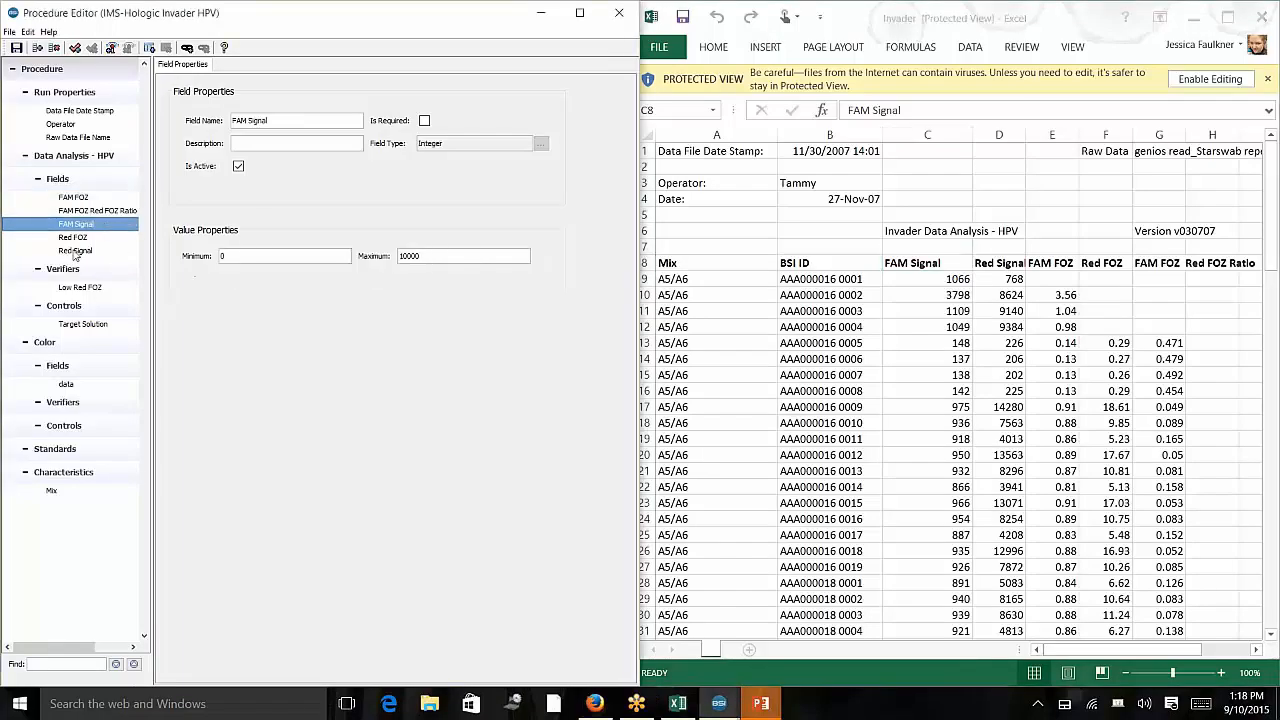
click(127, 242)
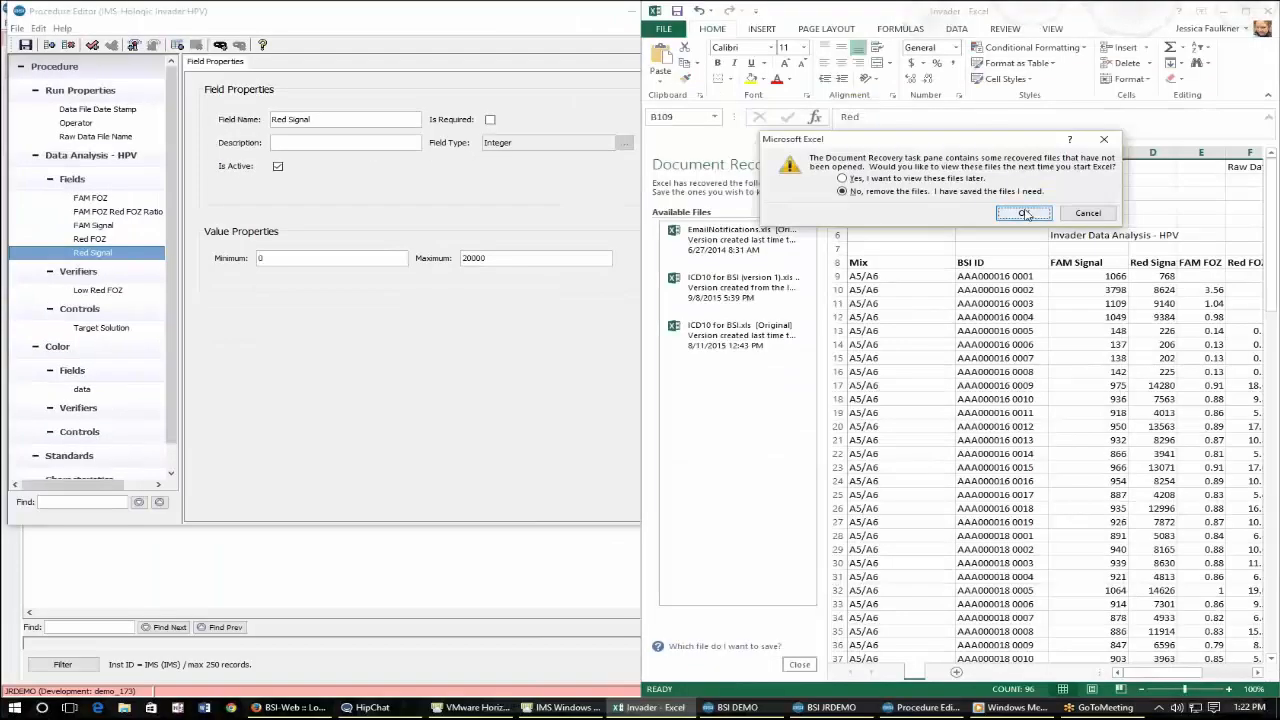
Dismiss the spreadsheet's document recovery prompt and highlight the first specimen row from Mix through FAM FOZ.
click(1025, 214)
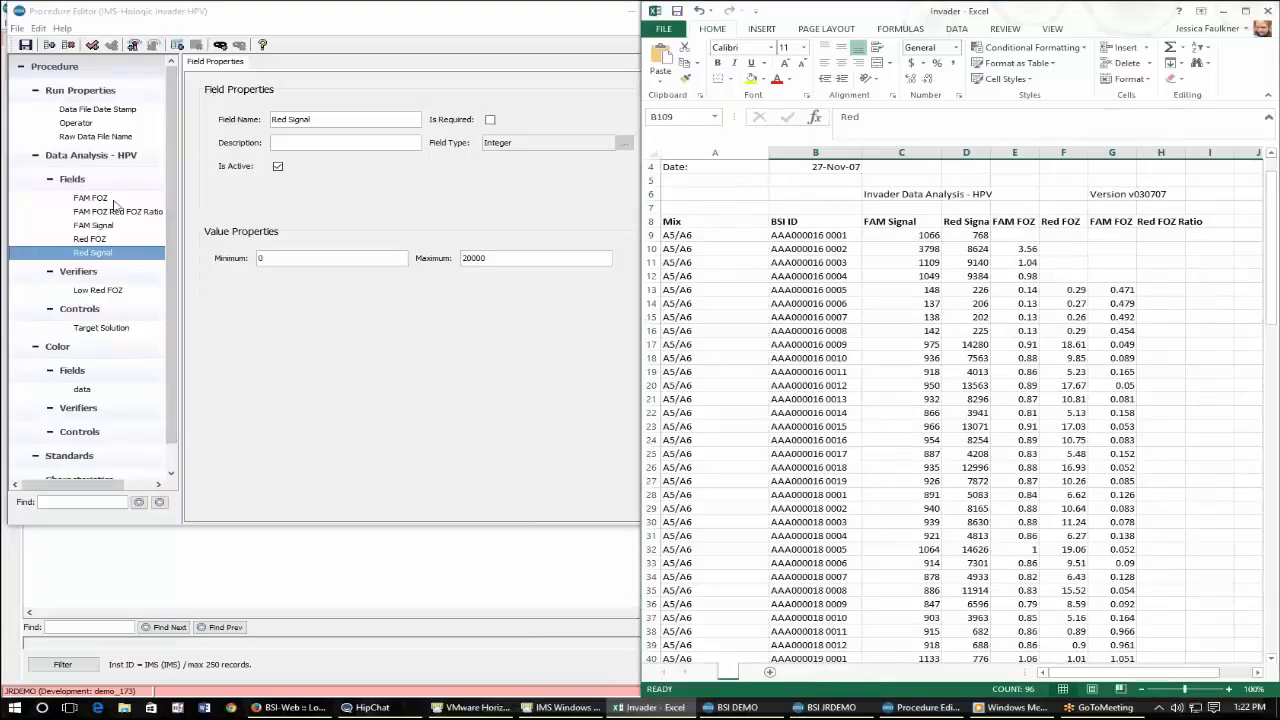
click(740, 234)
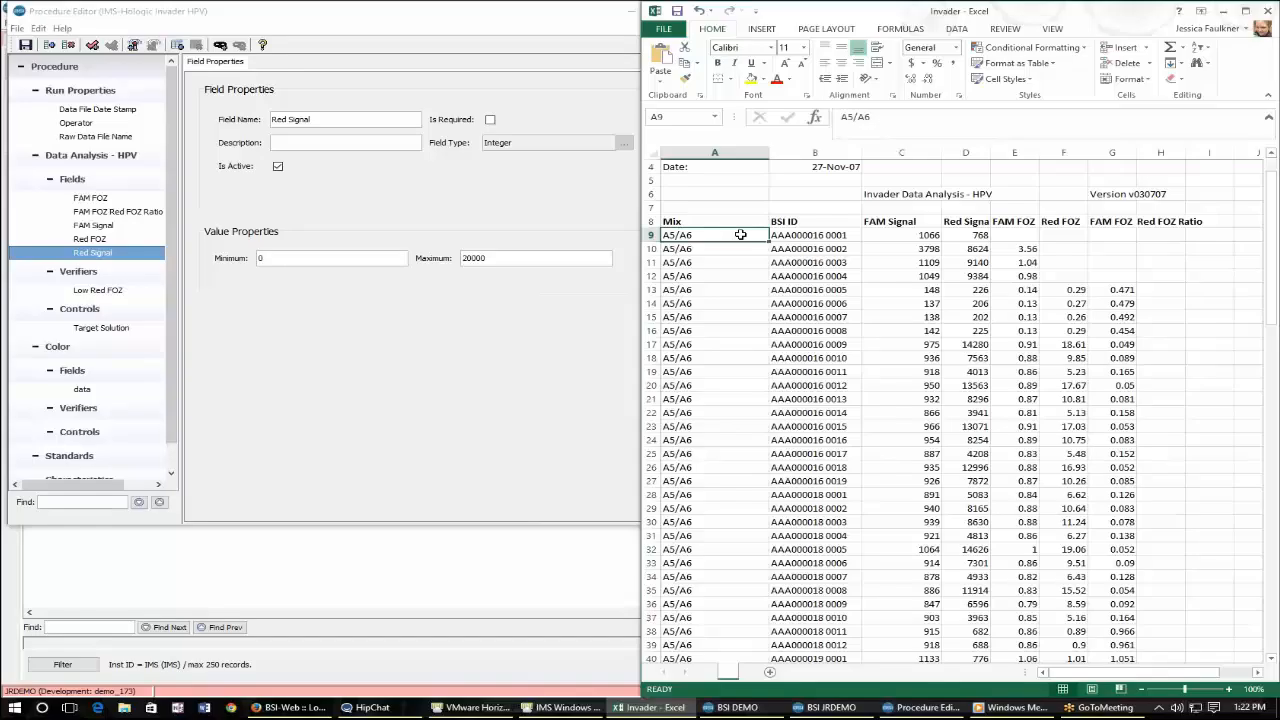
drag(740, 234, 1015, 237)
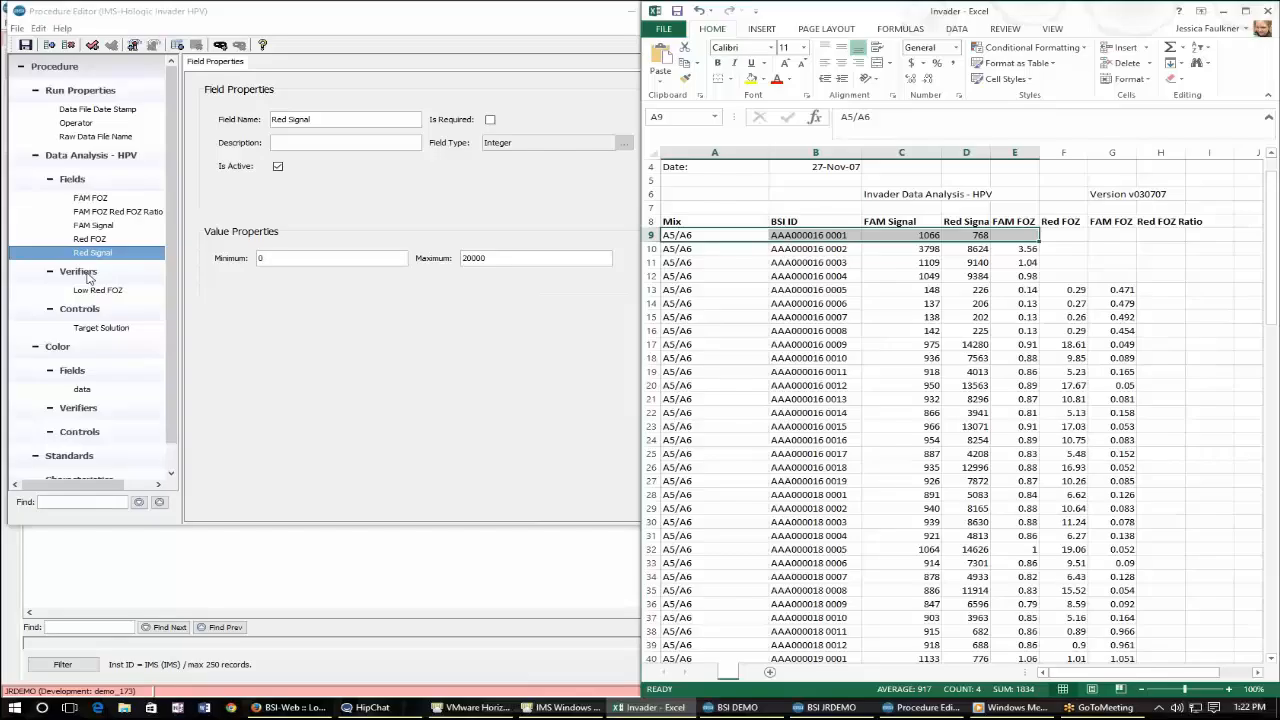
scroll(115, 362, down, 1)
scroll(115, 362, up, 1)
Examine the Color table, its data choice field with colour values, and its verifiers.
click(63, 350)
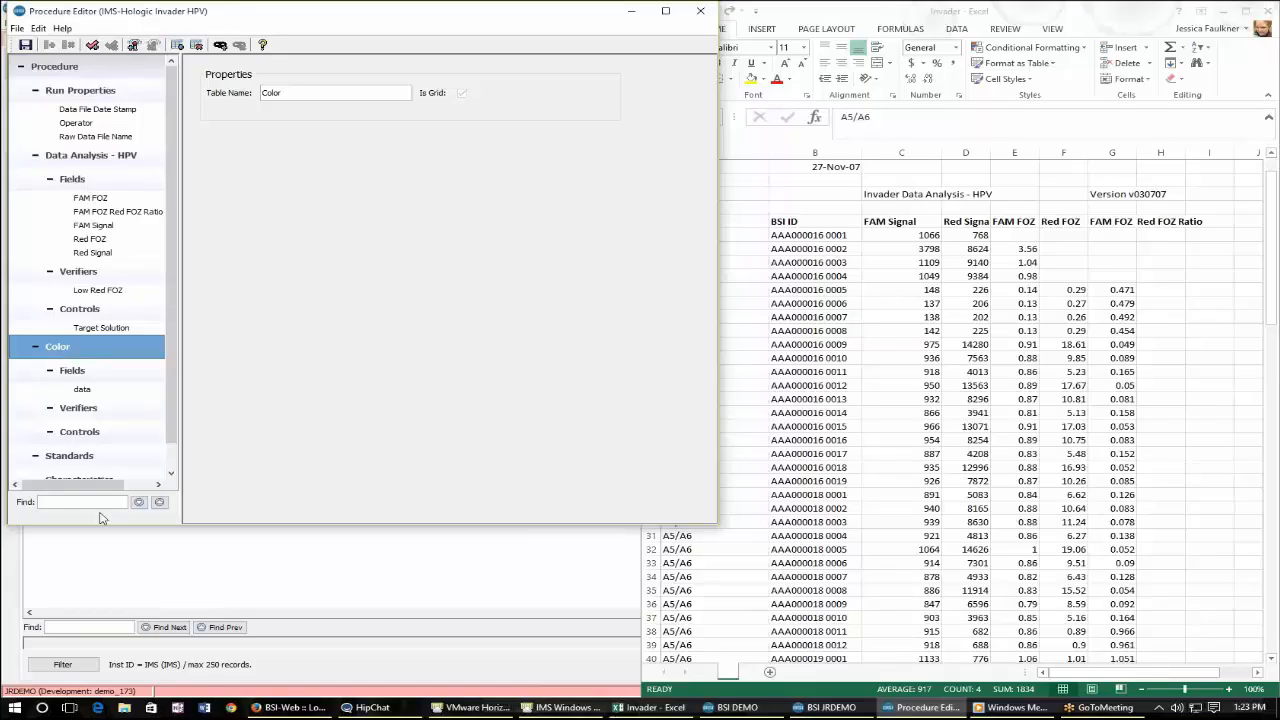
click(100, 393)
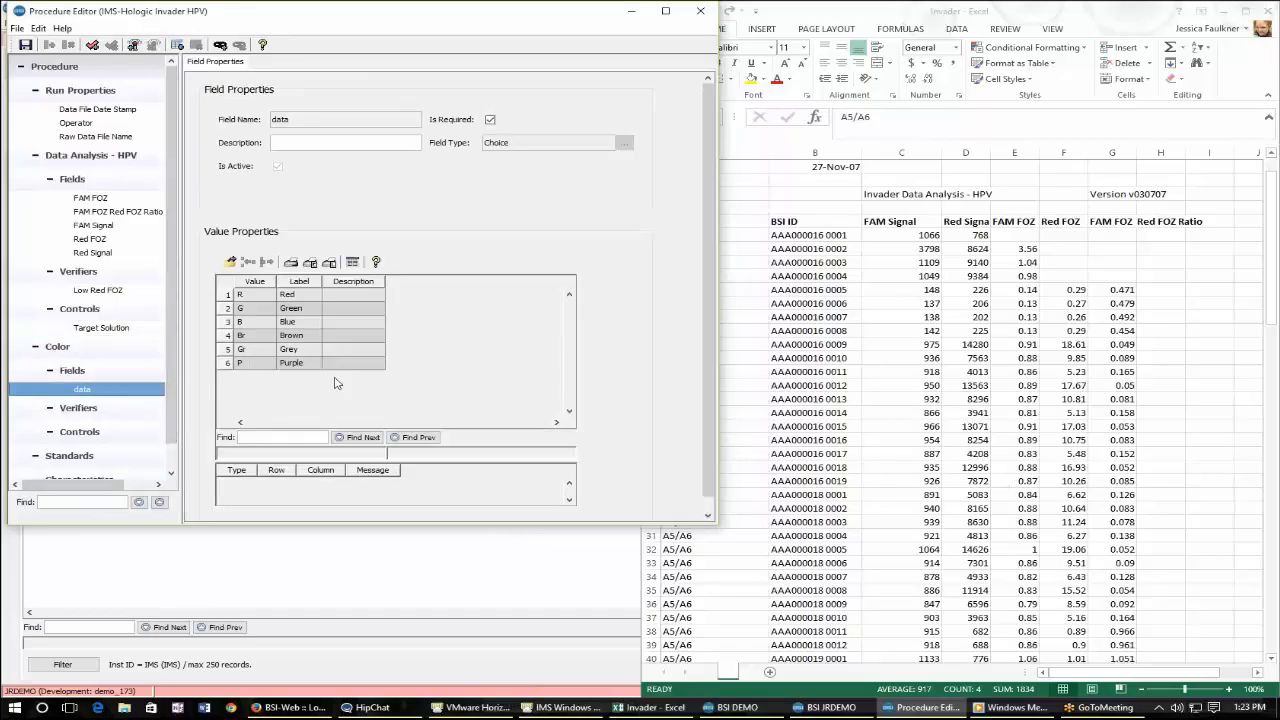
click(88, 409)
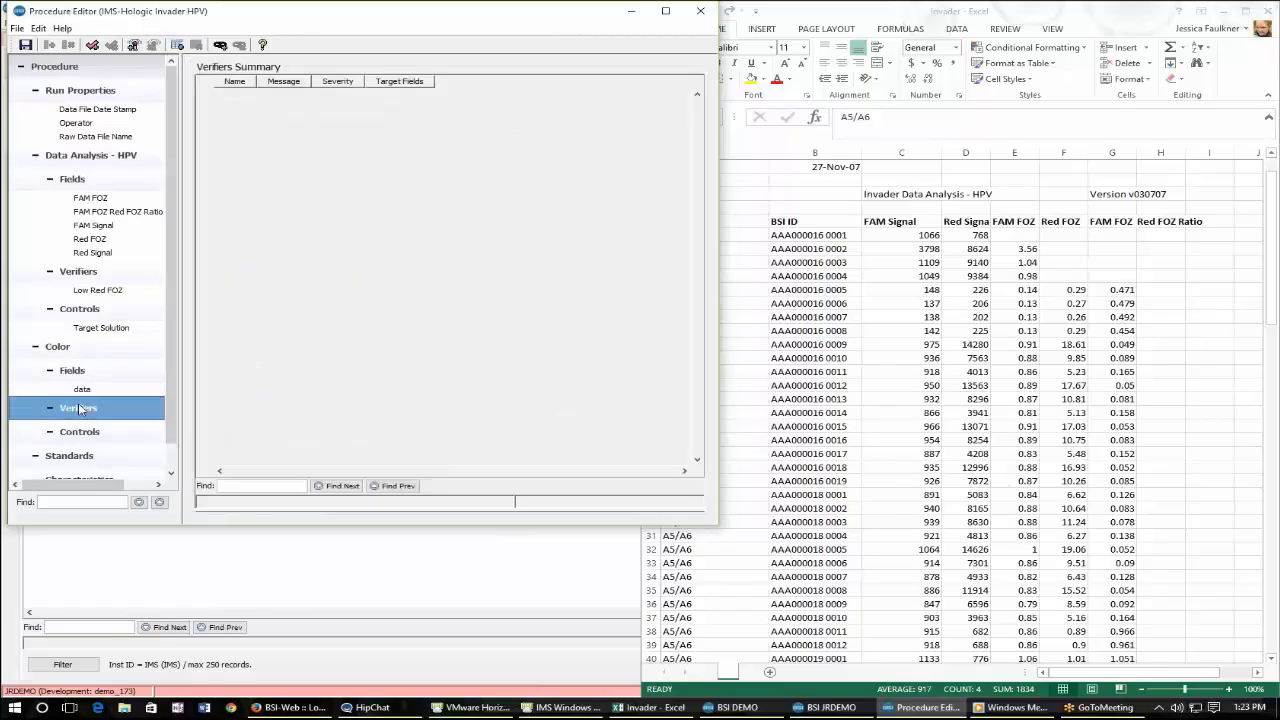
click(90, 390)
Examine the Low Red FOZ verifier's message and its Red FOZ <= 1.50 criterion.
click(100, 292)
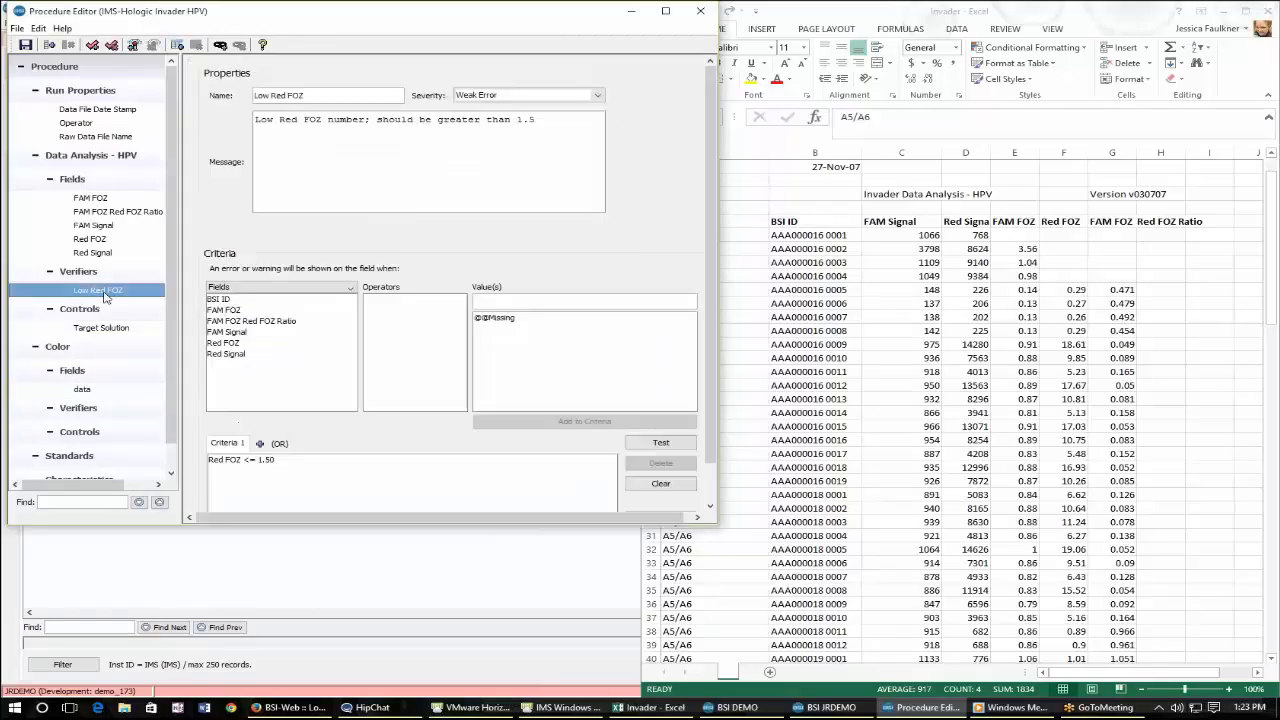
click(105, 273)
click(118, 292)
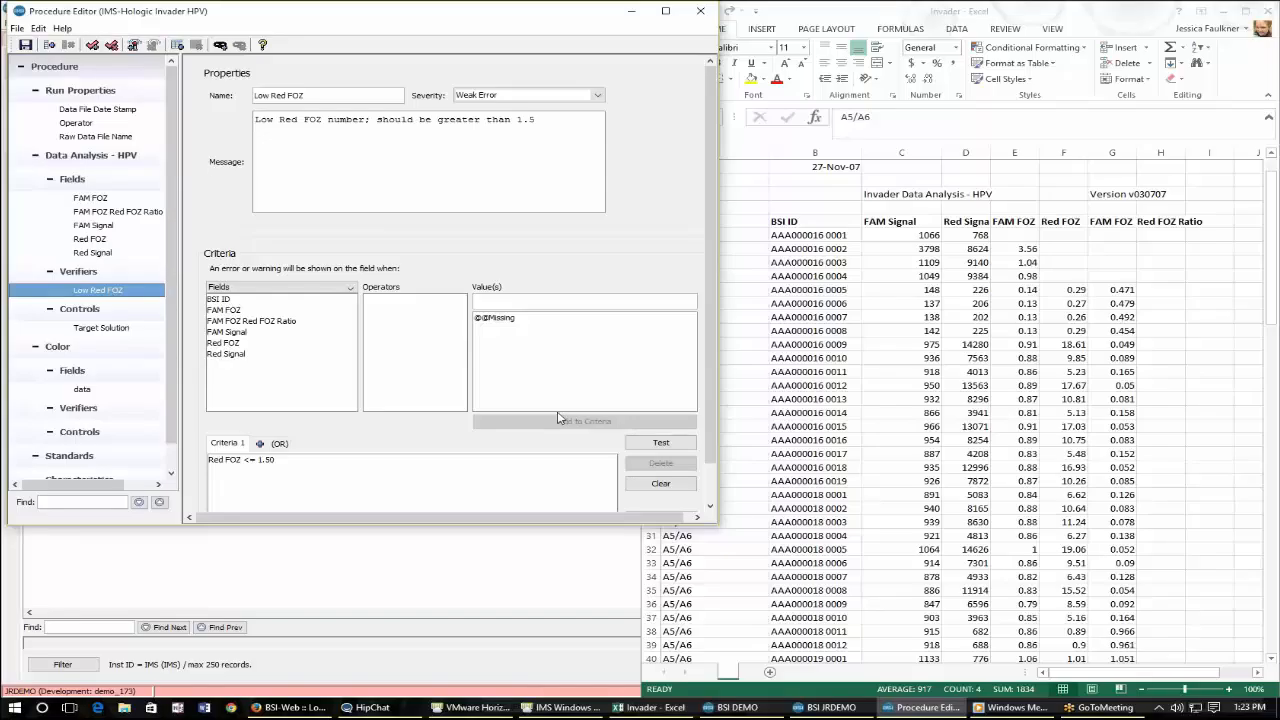
click(380, 461)
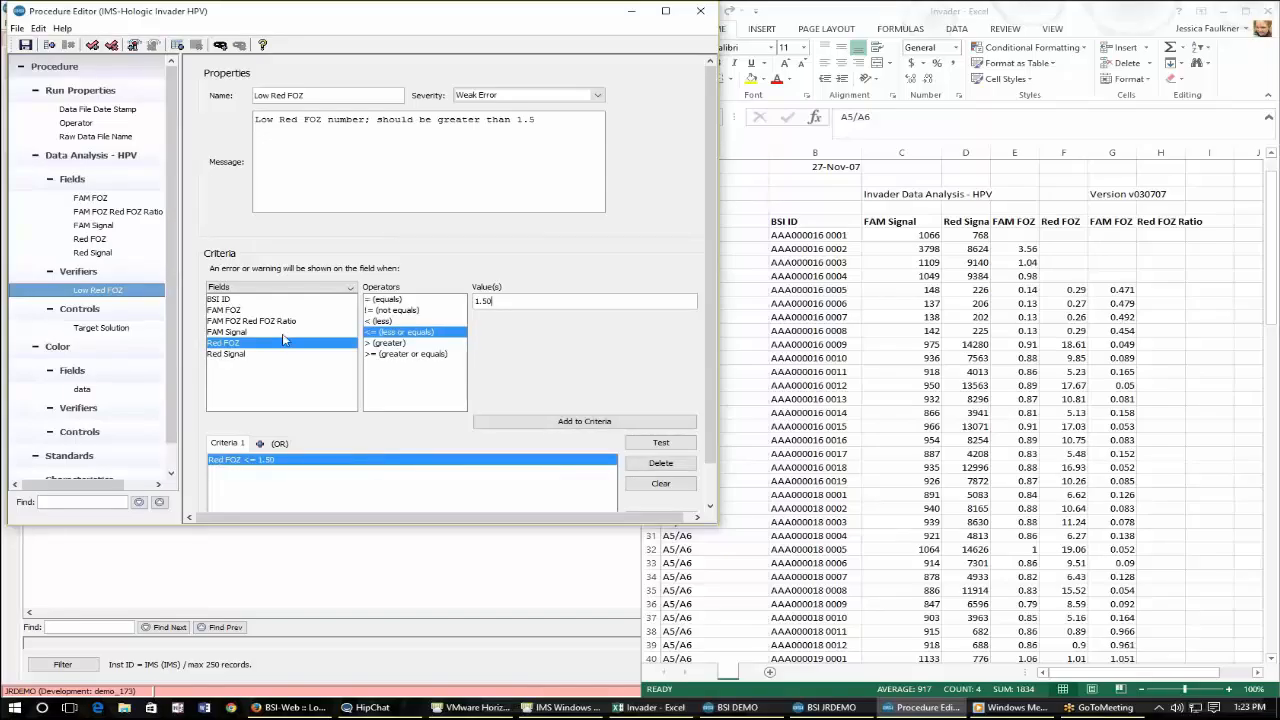
Switch the Low Red FOZ verifier's severity between Error and Weak Error, leaving it on Weak Error.
click(546, 97)
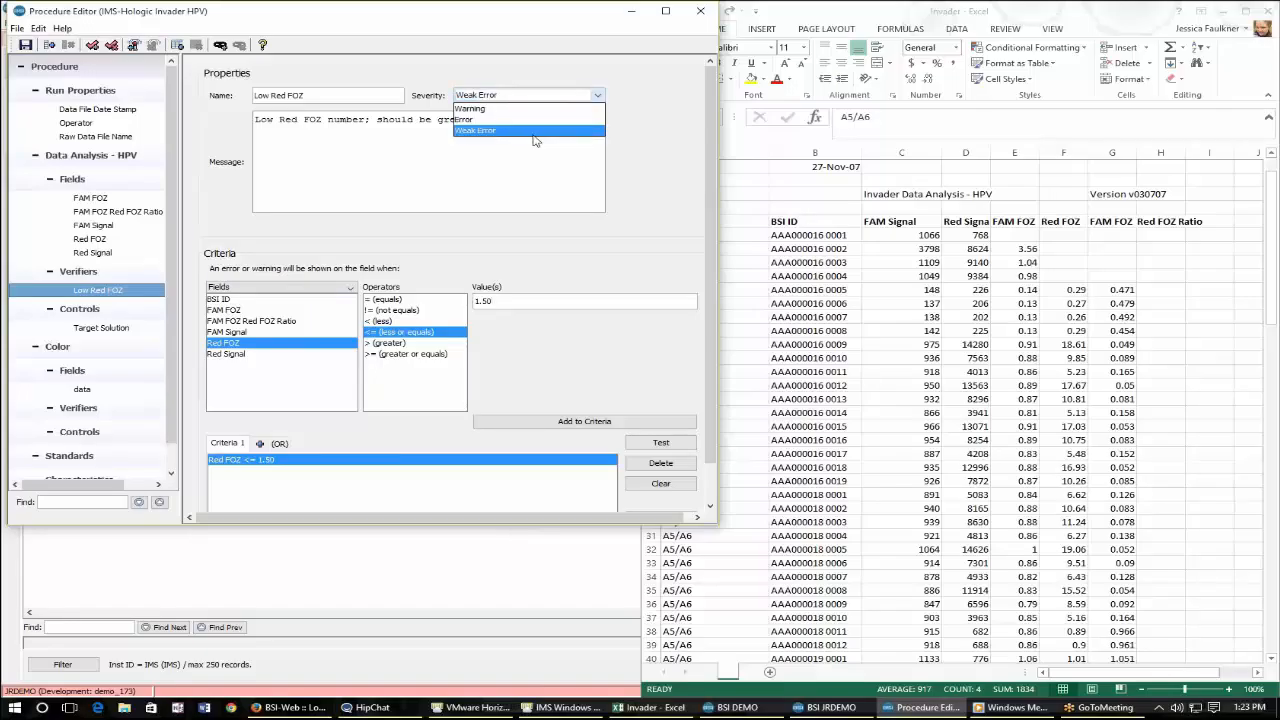
click(530, 130)
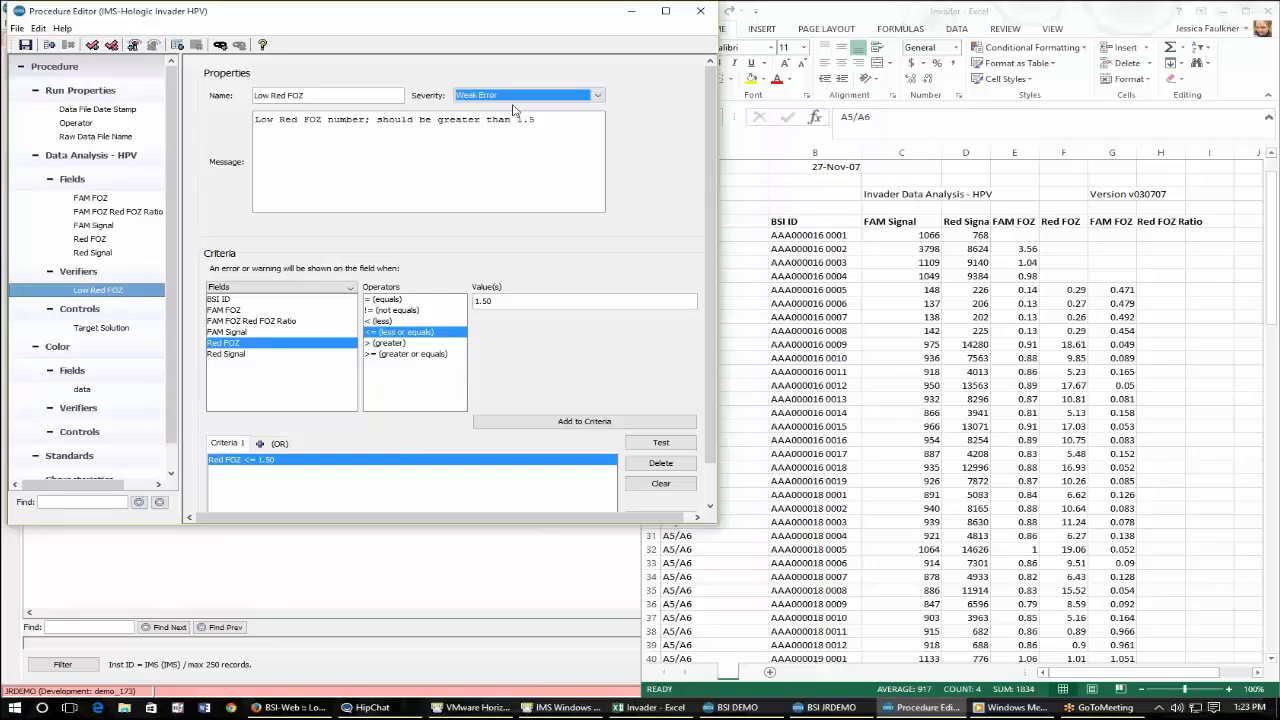
click(480, 96)
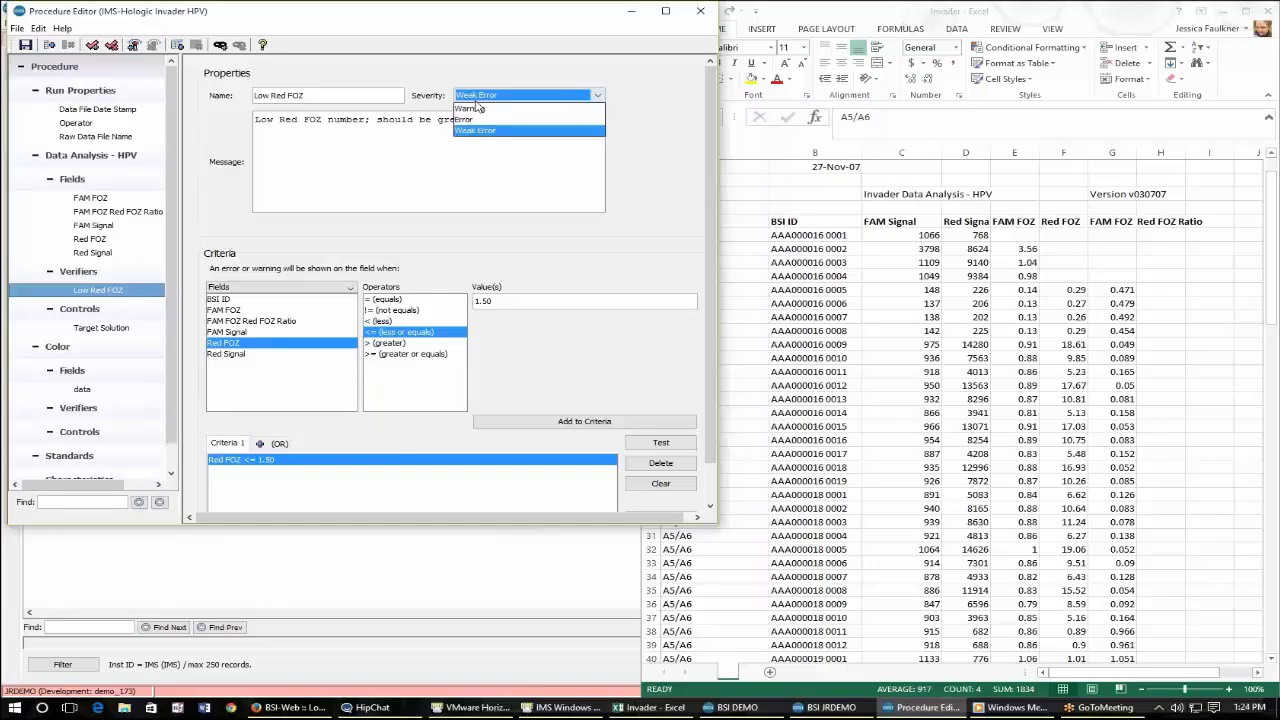
click(482, 118)
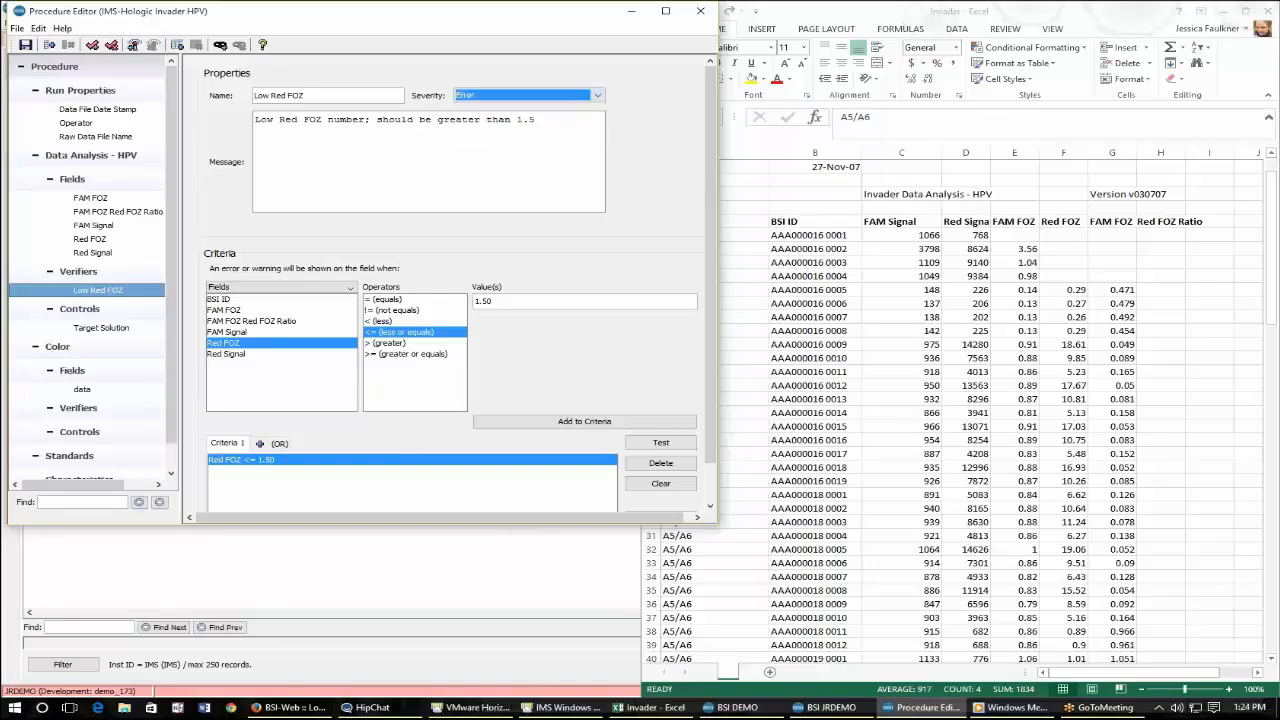
click(482, 96)
click(489, 131)
Examine the procedure's Run Properties and the Raw Data File Name field.
click(85, 70)
click(98, 92)
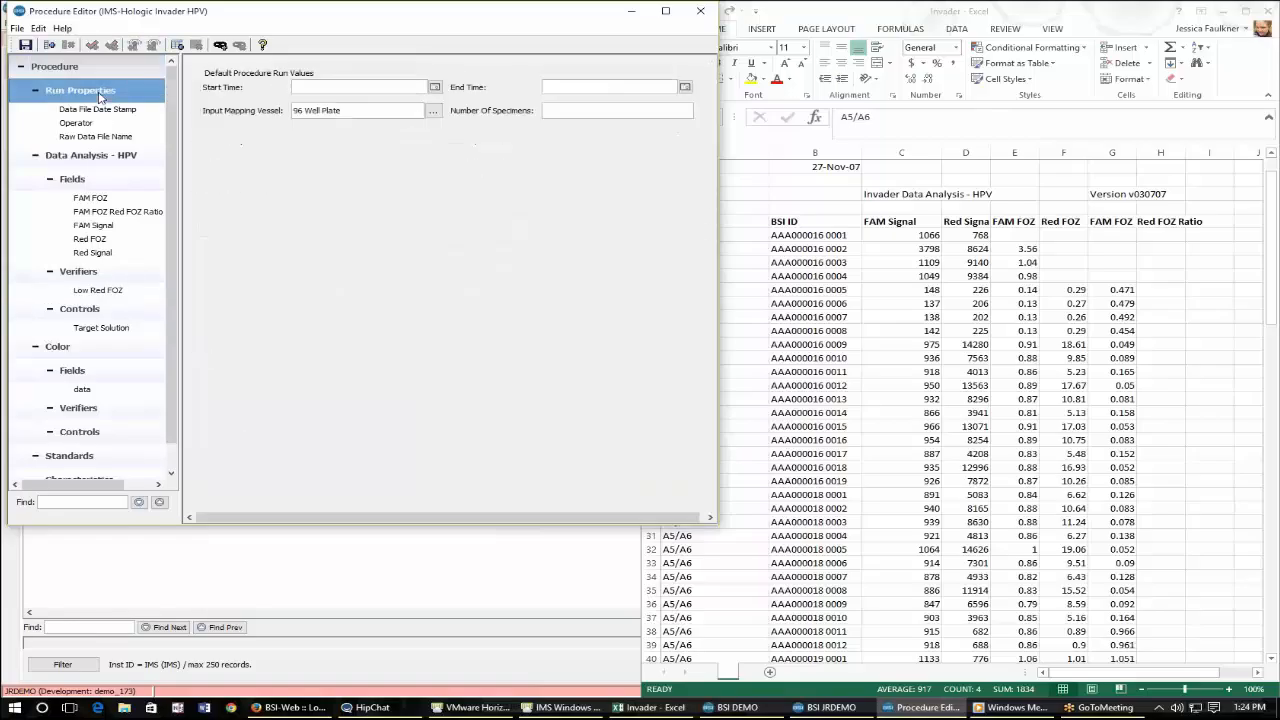
click(60, 136)
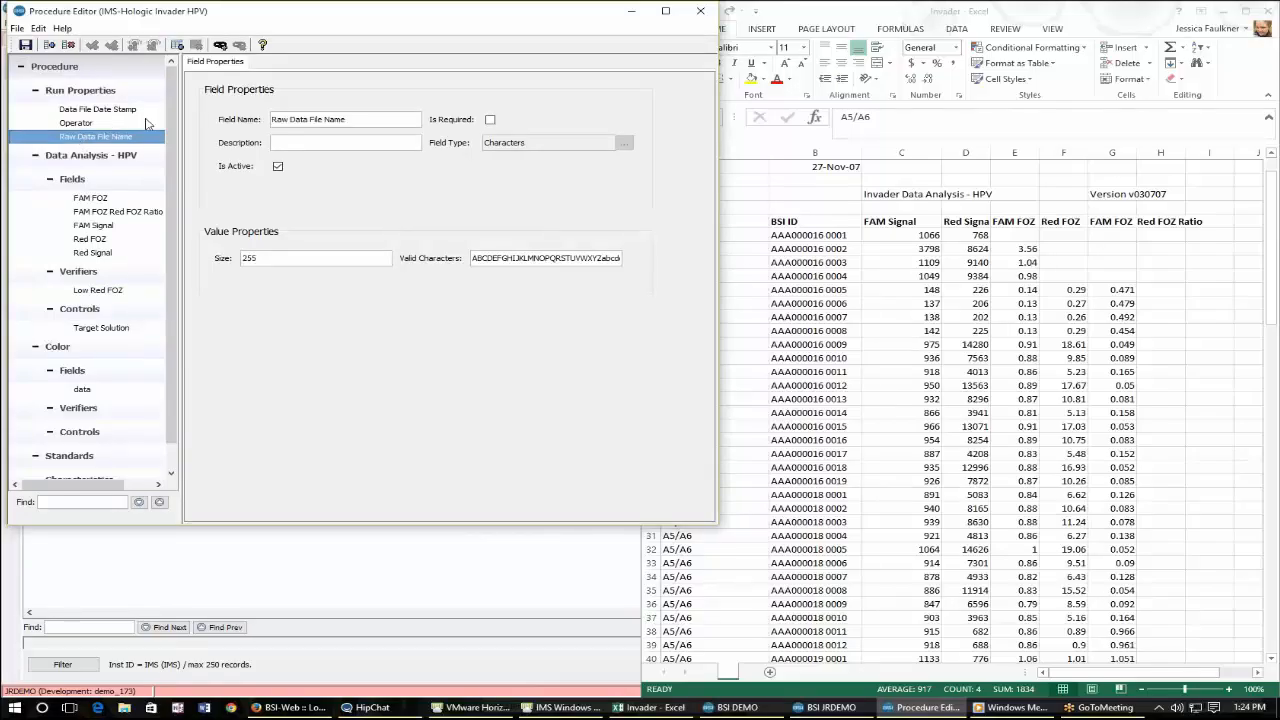
Examine the FAM FOZ field and the Target Solution control's criterion, then open Standards.
click(116, 198)
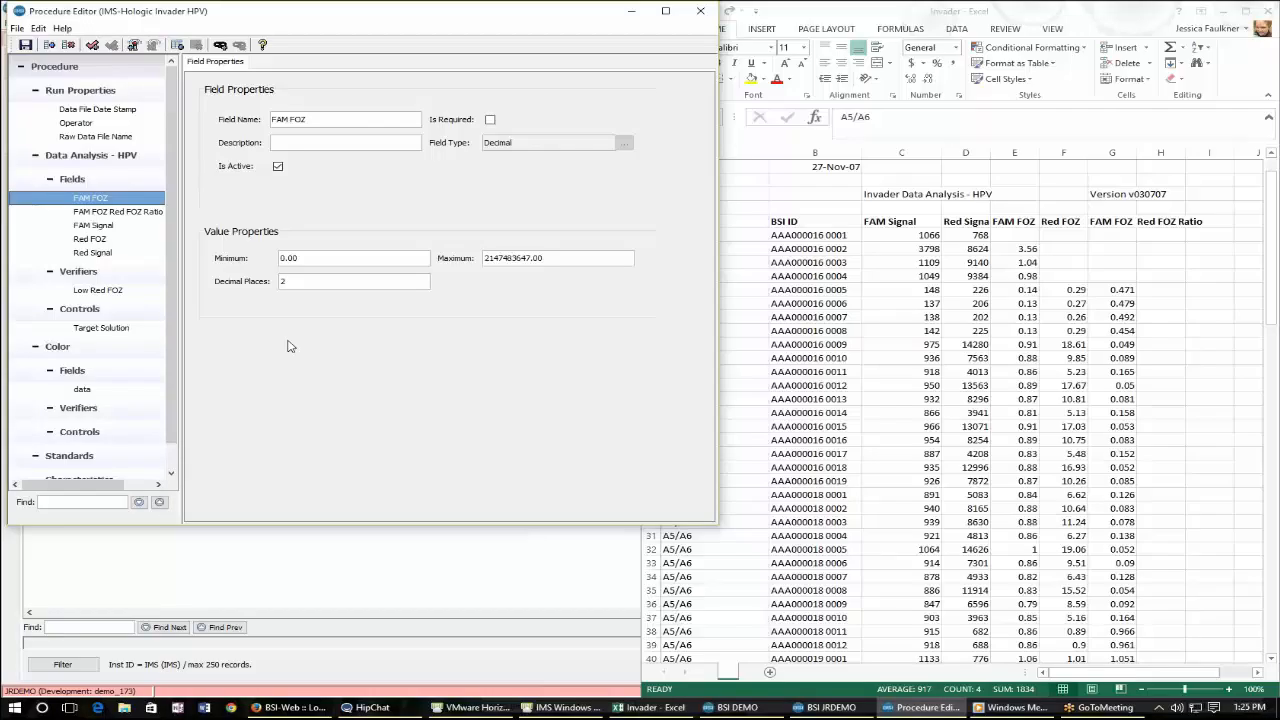
click(103, 330)
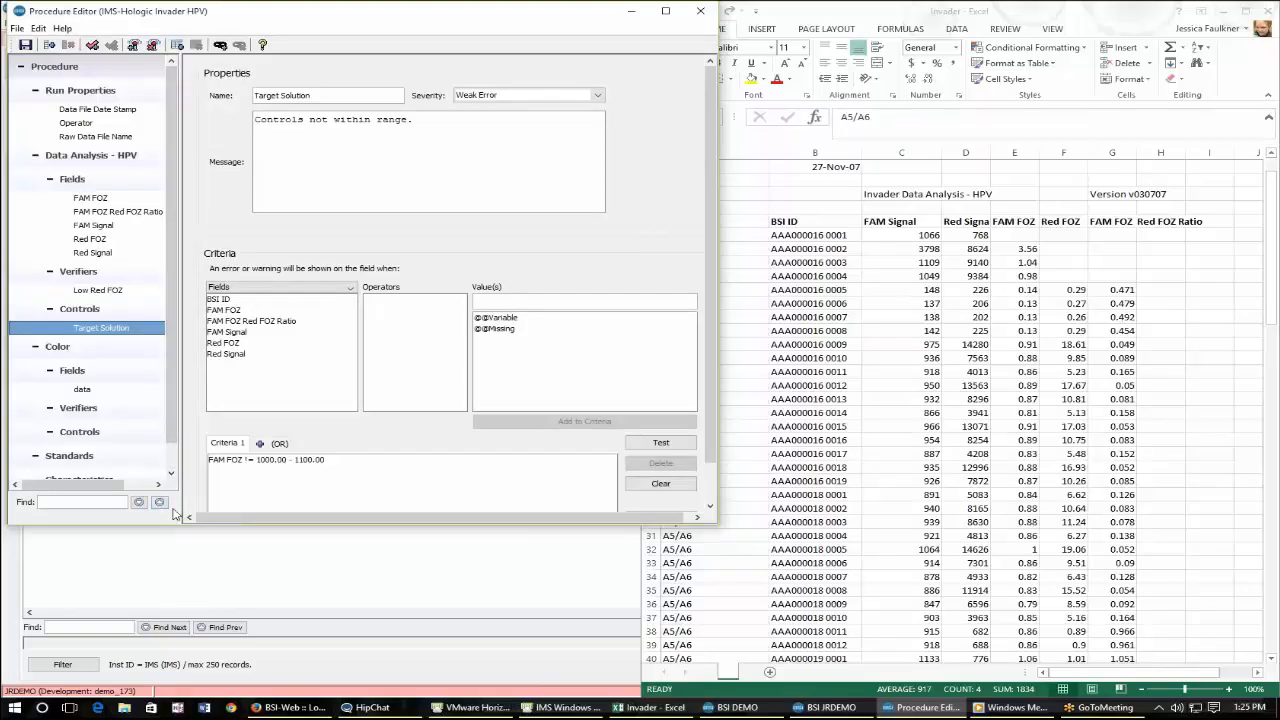
click(582, 460)
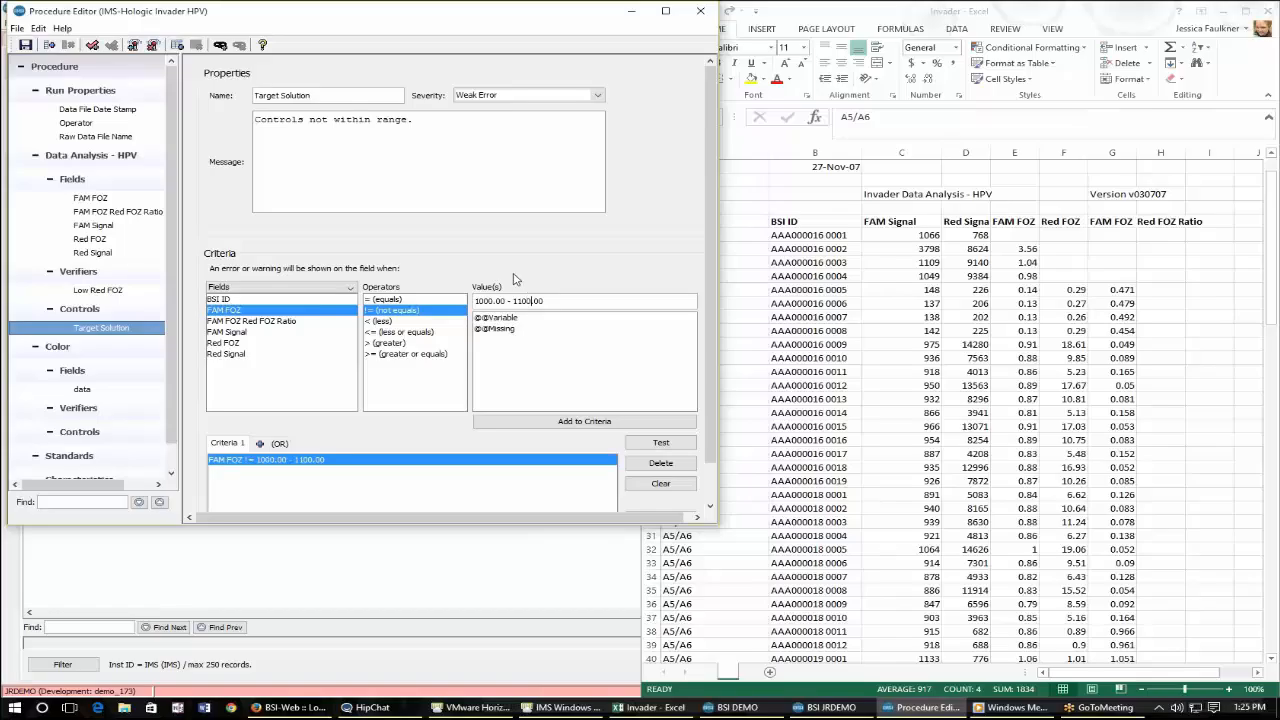
click(400, 331)
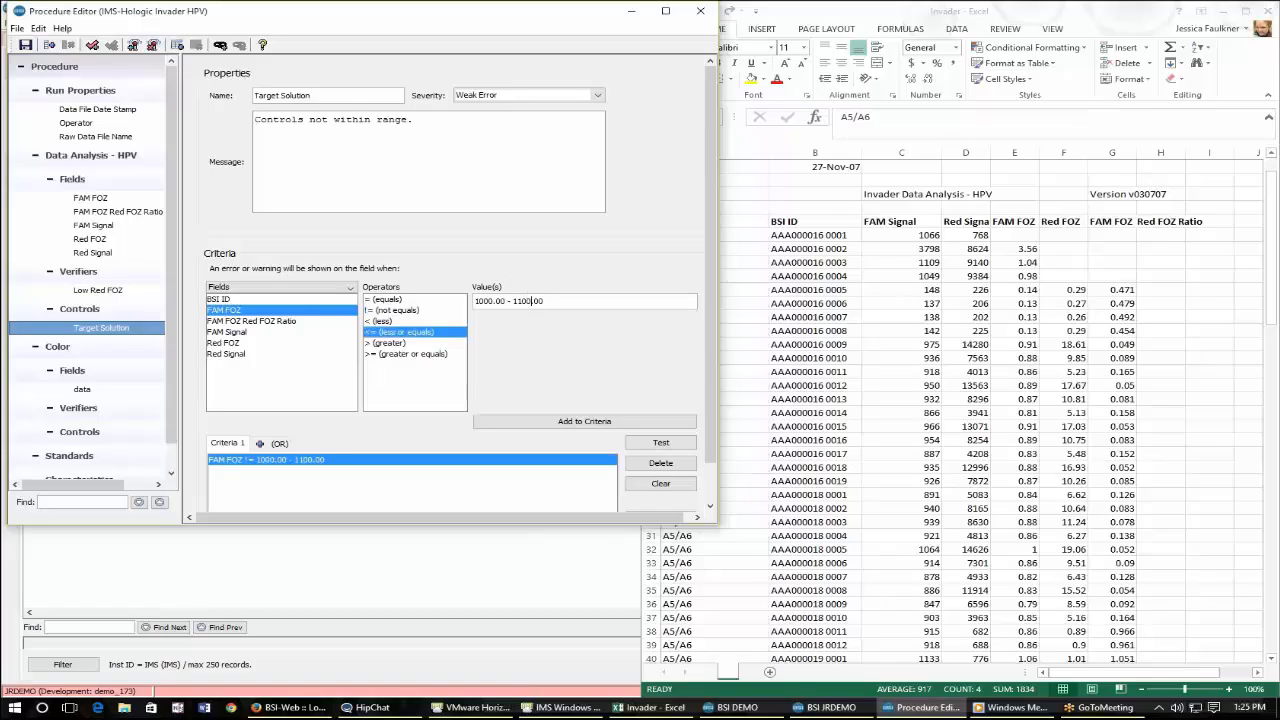
scroll(117, 372, down, 1)
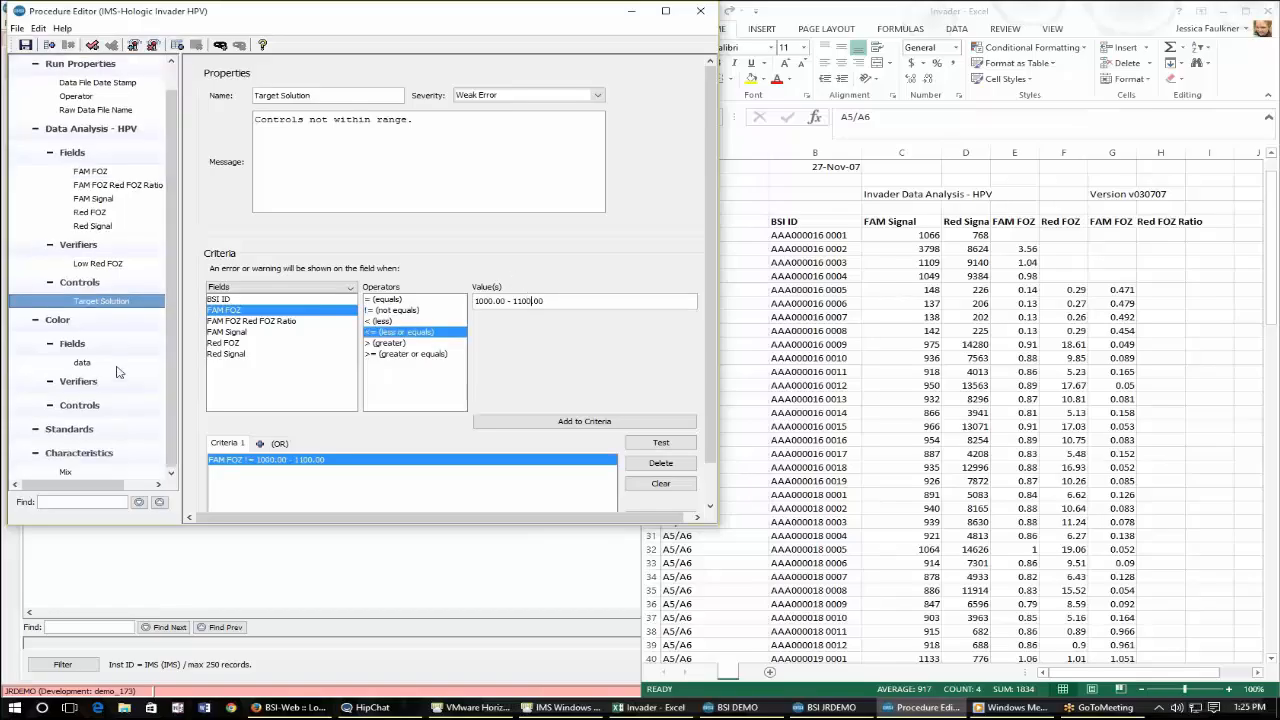
click(134, 436)
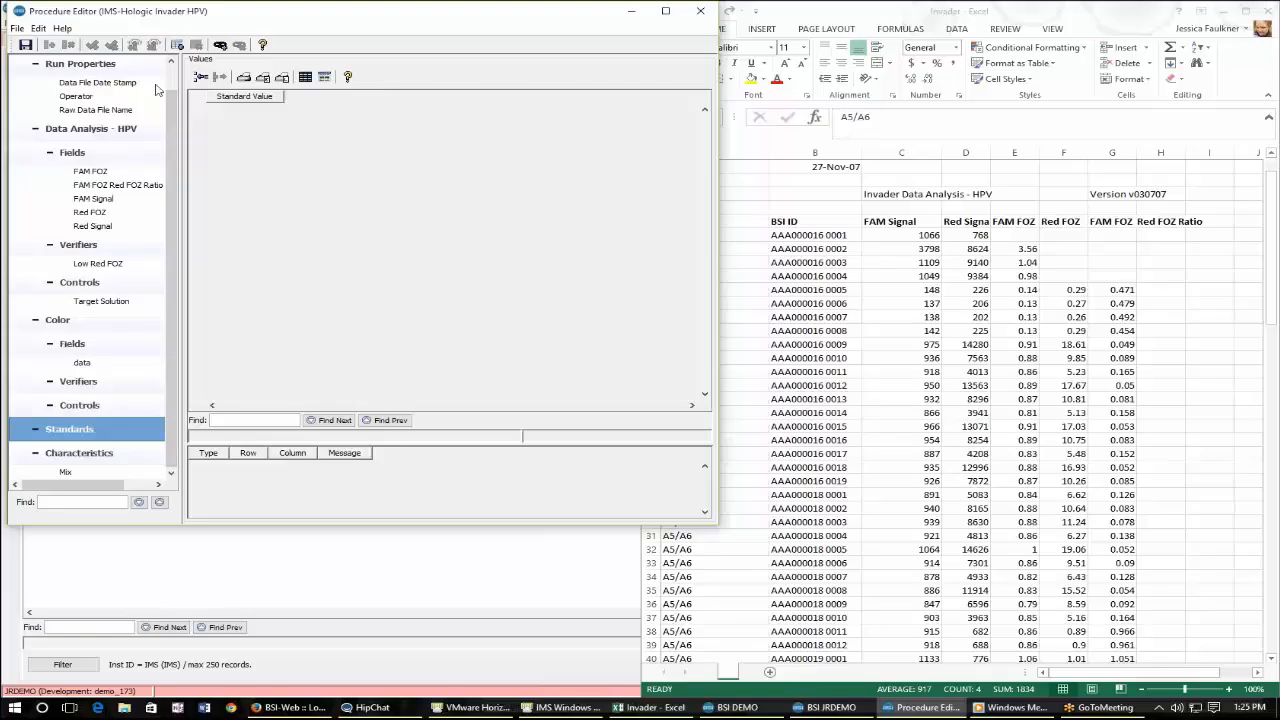
Add two standard values named st a and st b.
click(200, 77)
click(200, 77)
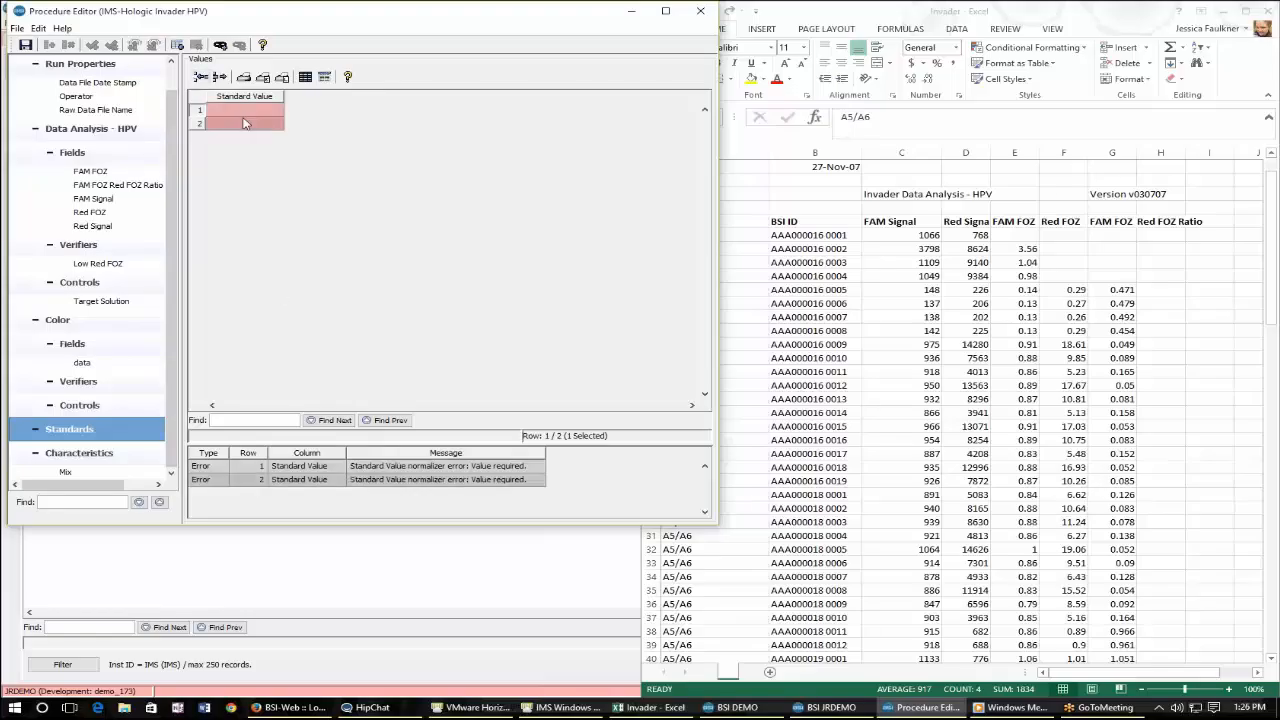
click(243, 110)
text(st a)
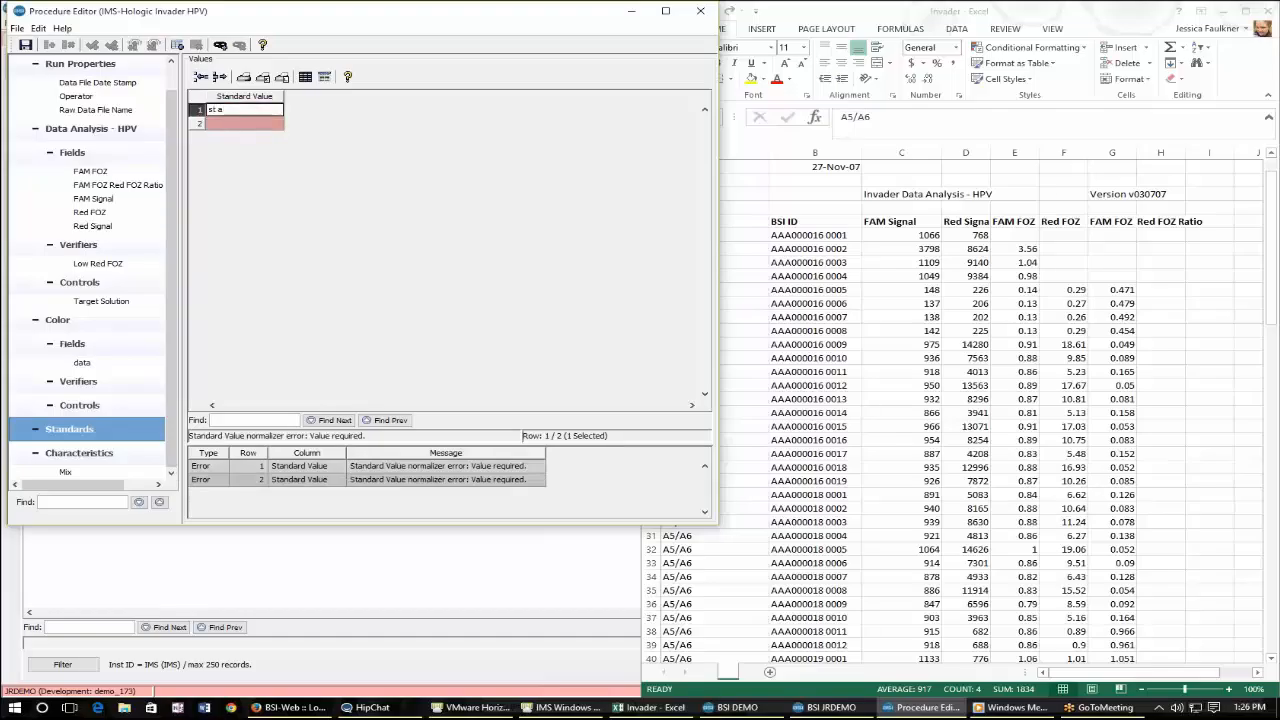
key(Return)
text(st b)
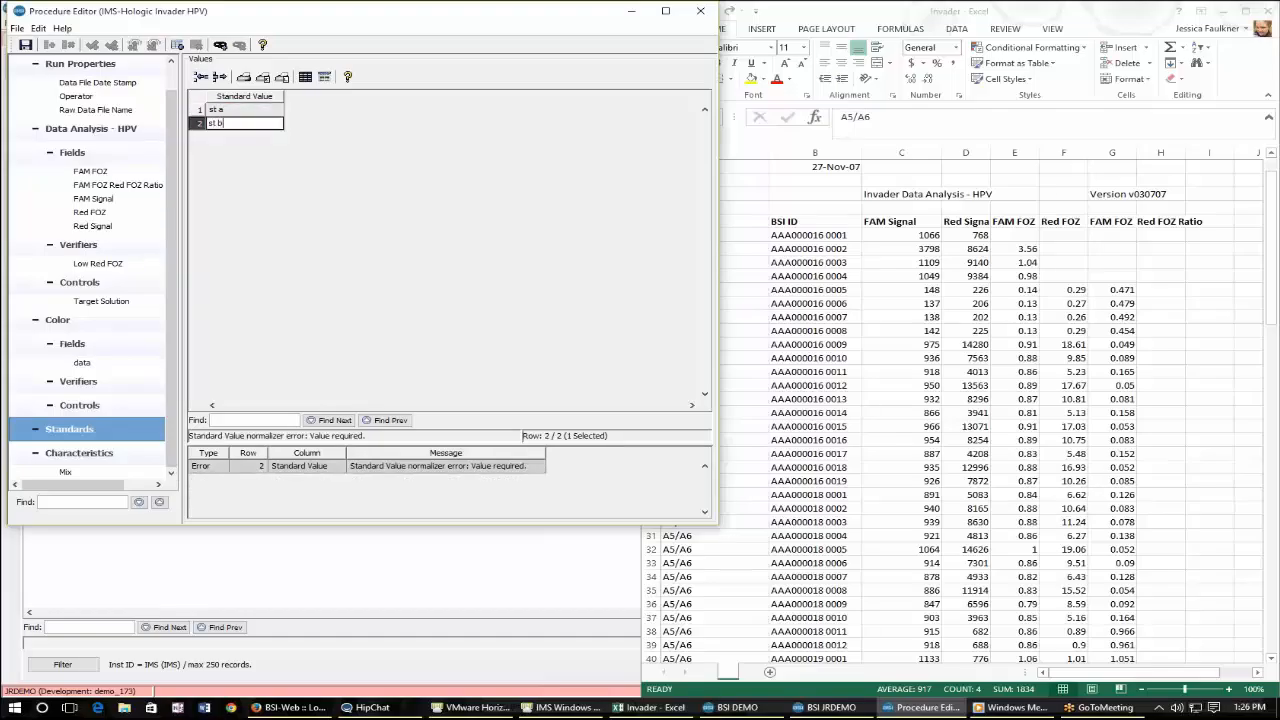
Compare the Mix characteristic values with the sheet's Mix column.
click(101, 455)
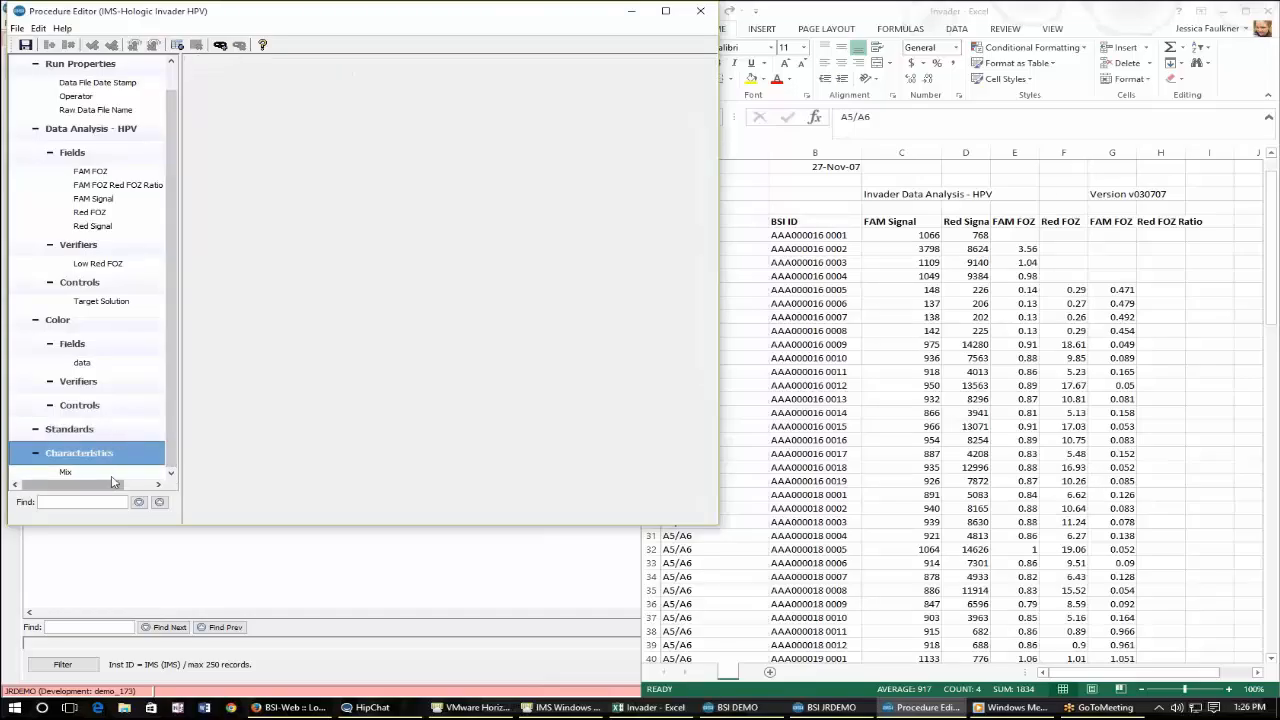
click(110, 473)
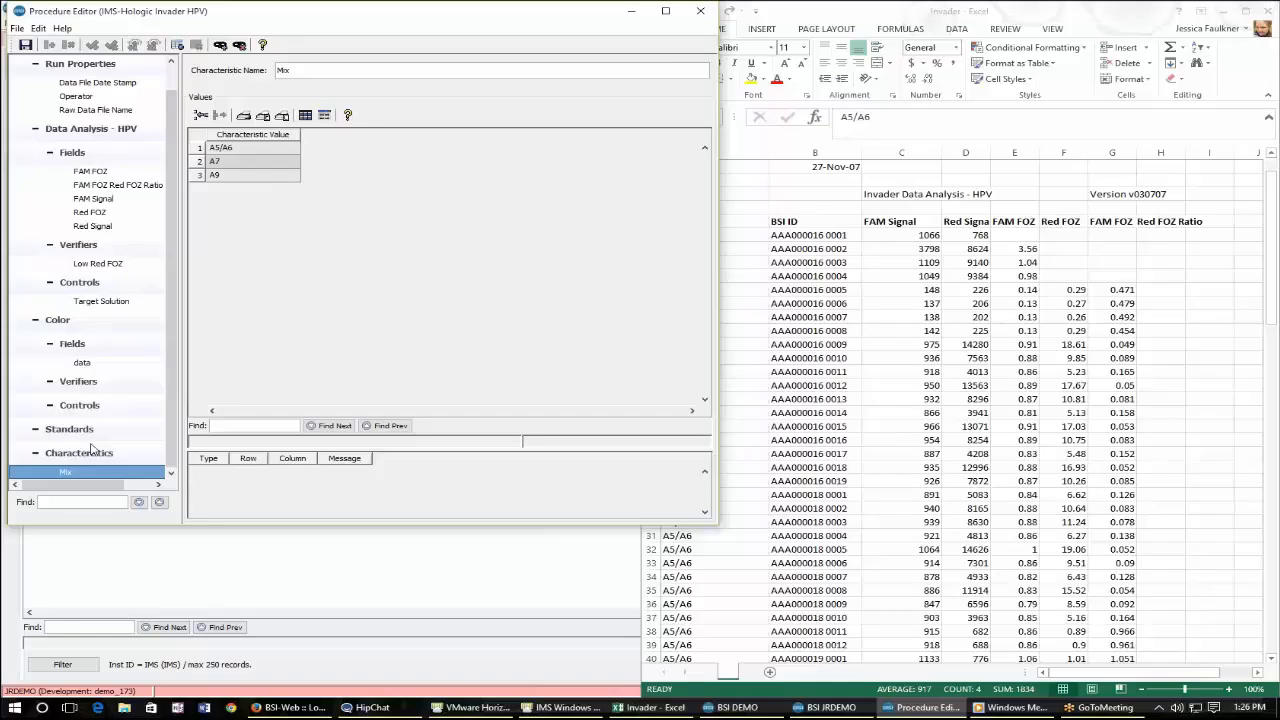
click(745, 567)
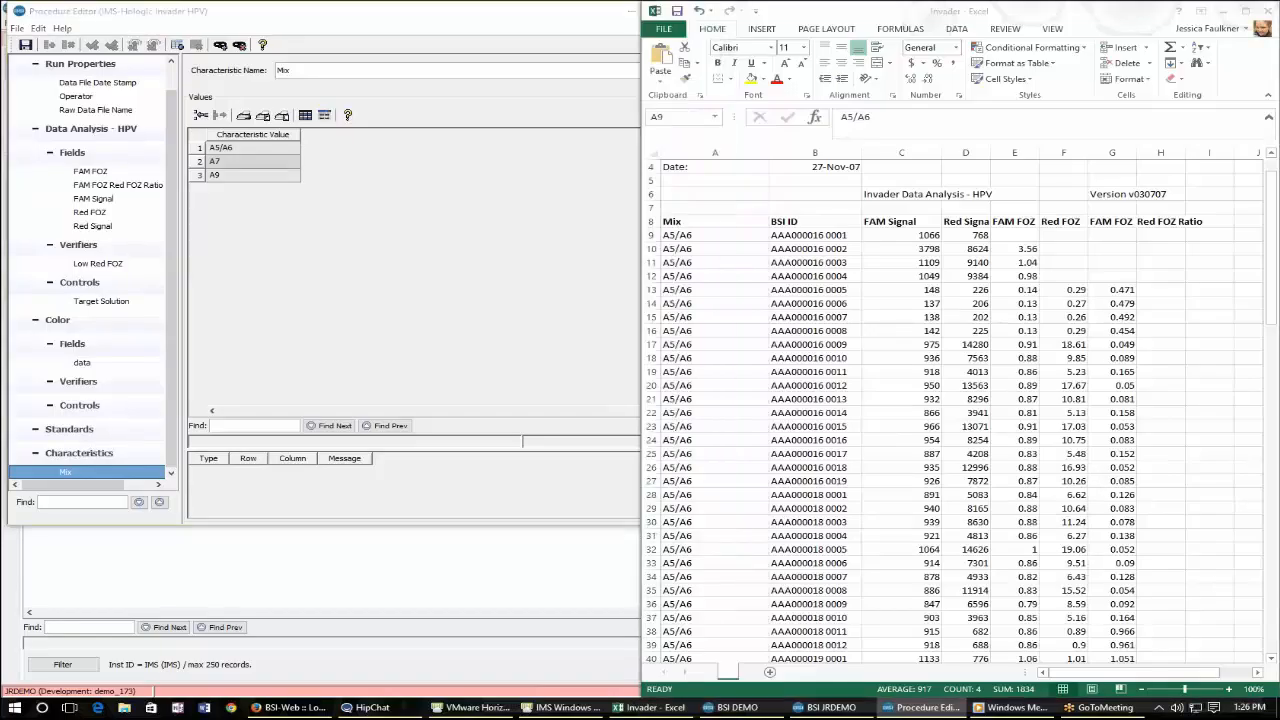
click(700, 221)
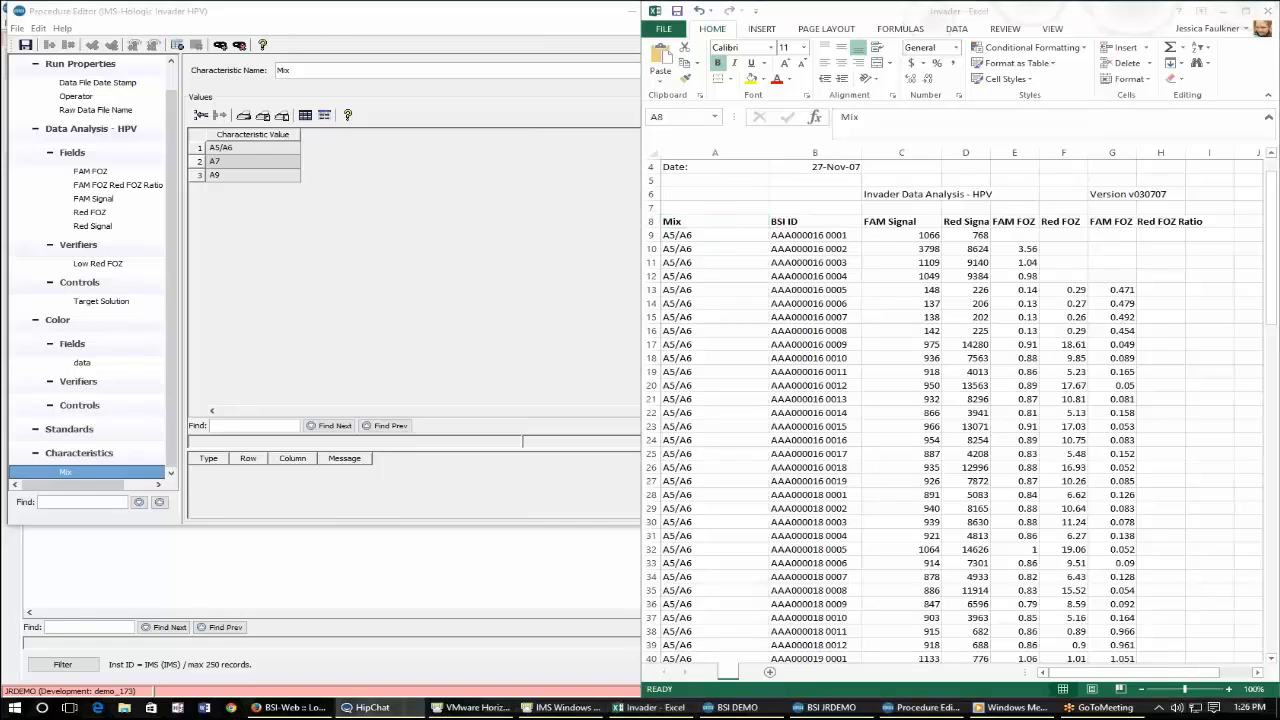
Close the procedure editor for the Hologic Invader HPV definition.
click(259, 336)
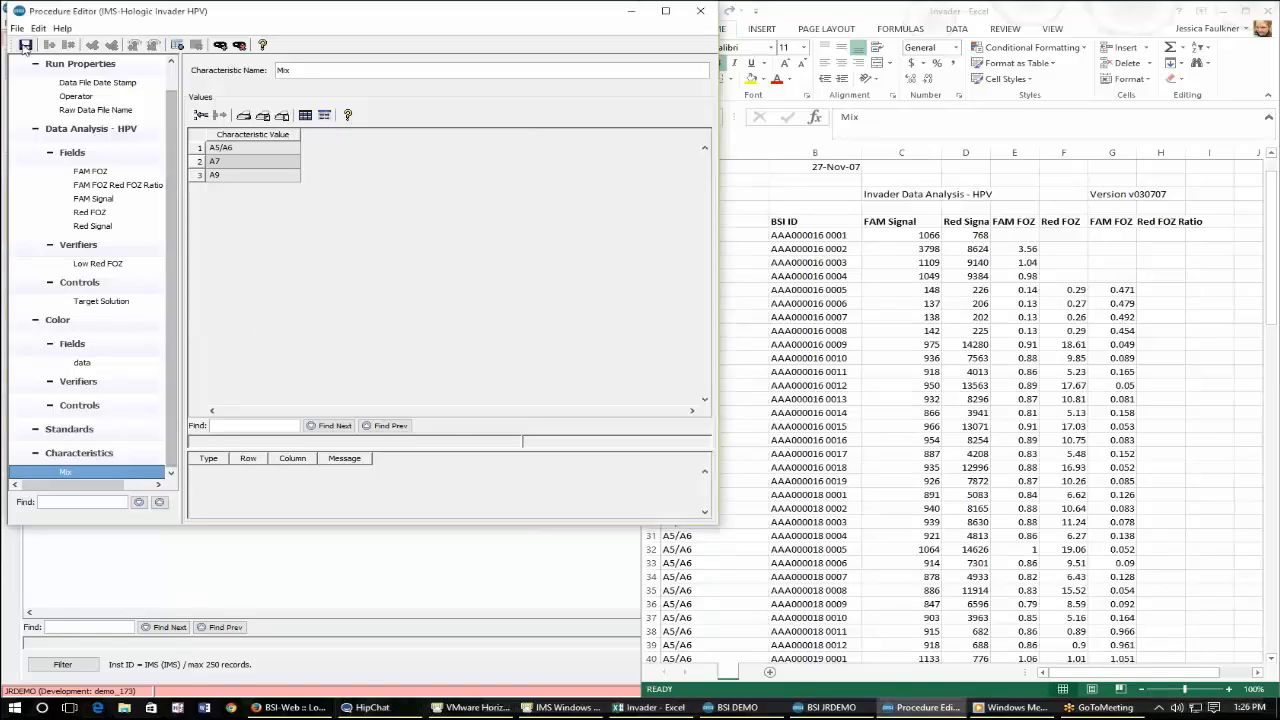
drag(250, 18, 273, 140)
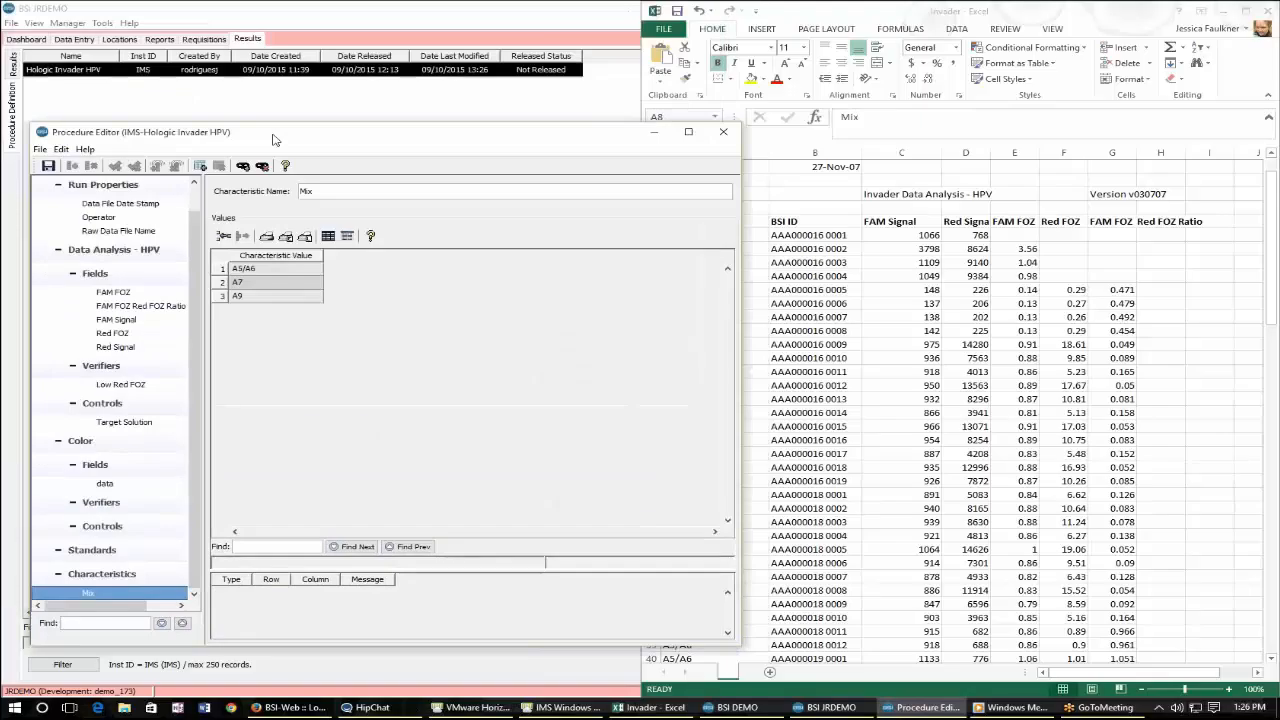
click(720, 140)
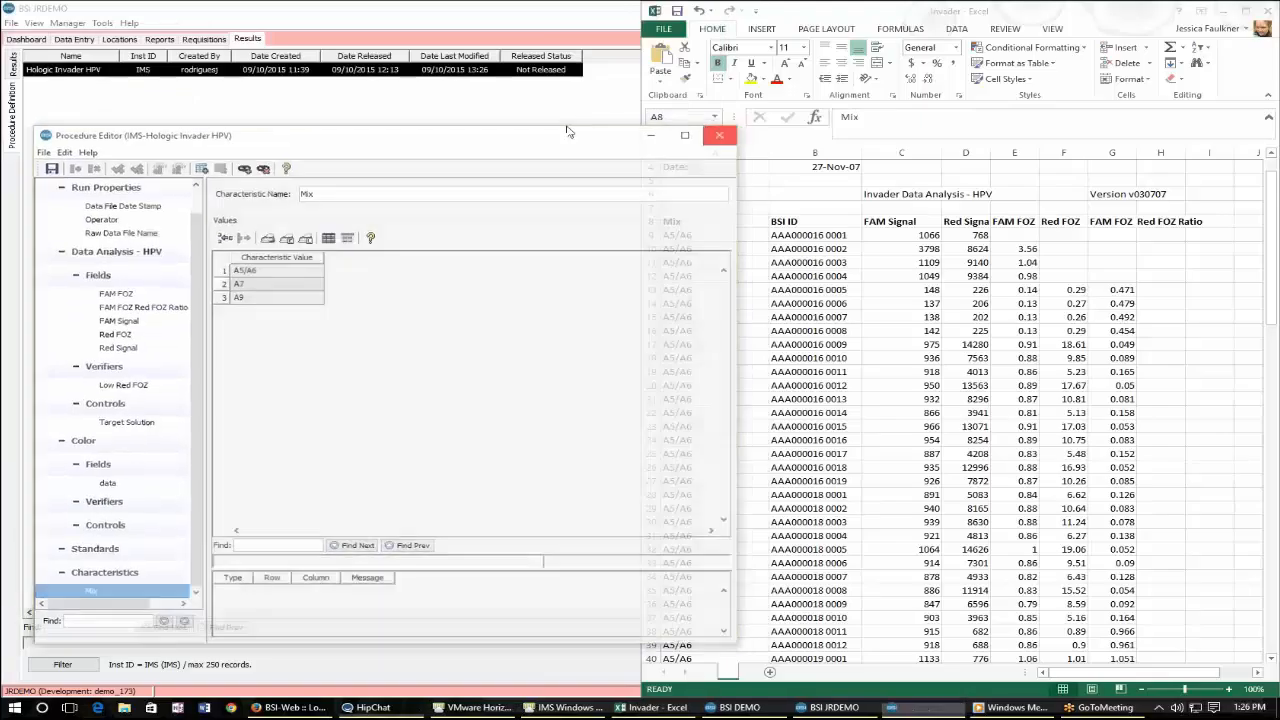
click(590, 160)
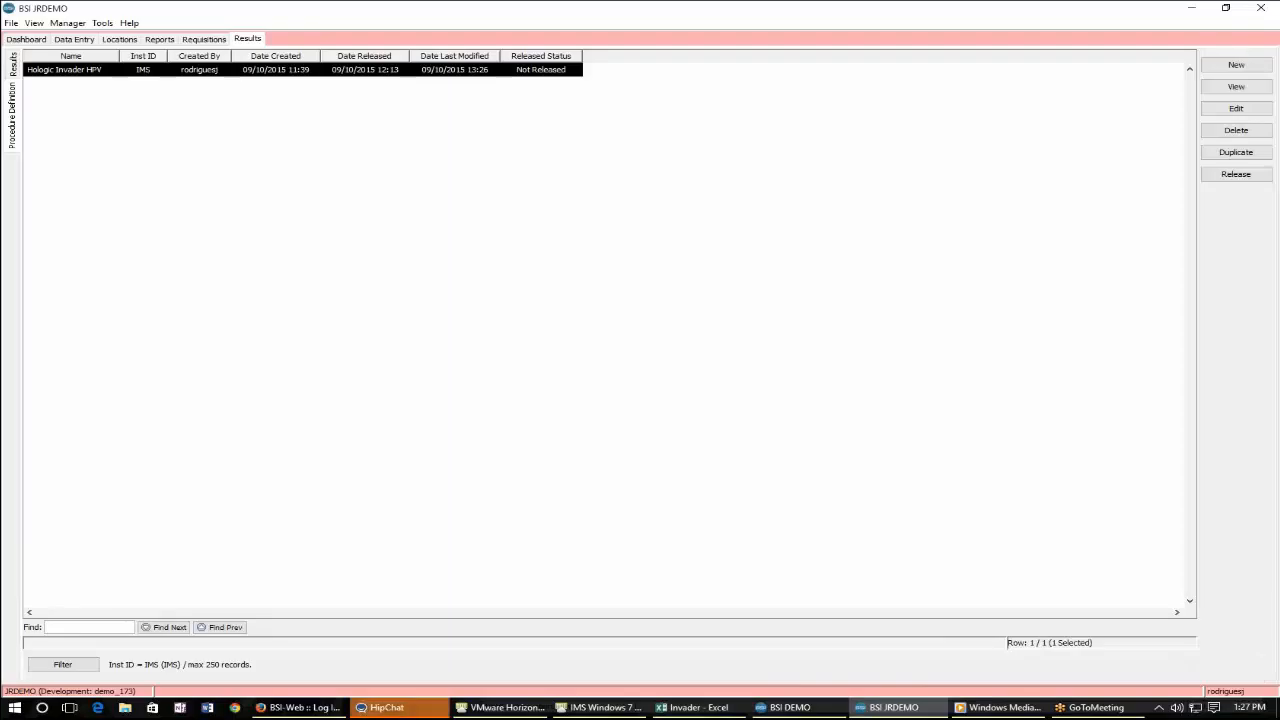
Release the Hologic Invader HPV procedure definition and return to the procedure definitions list.
click(1227, 180)
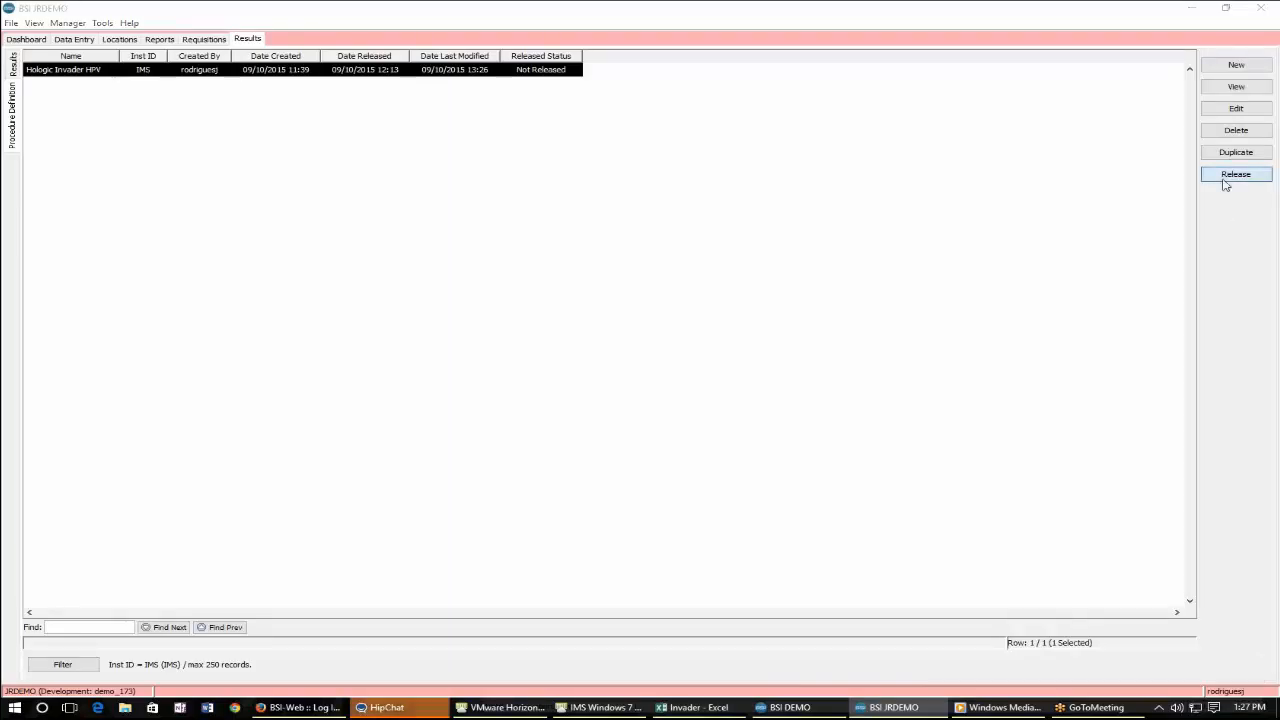
click(628, 389)
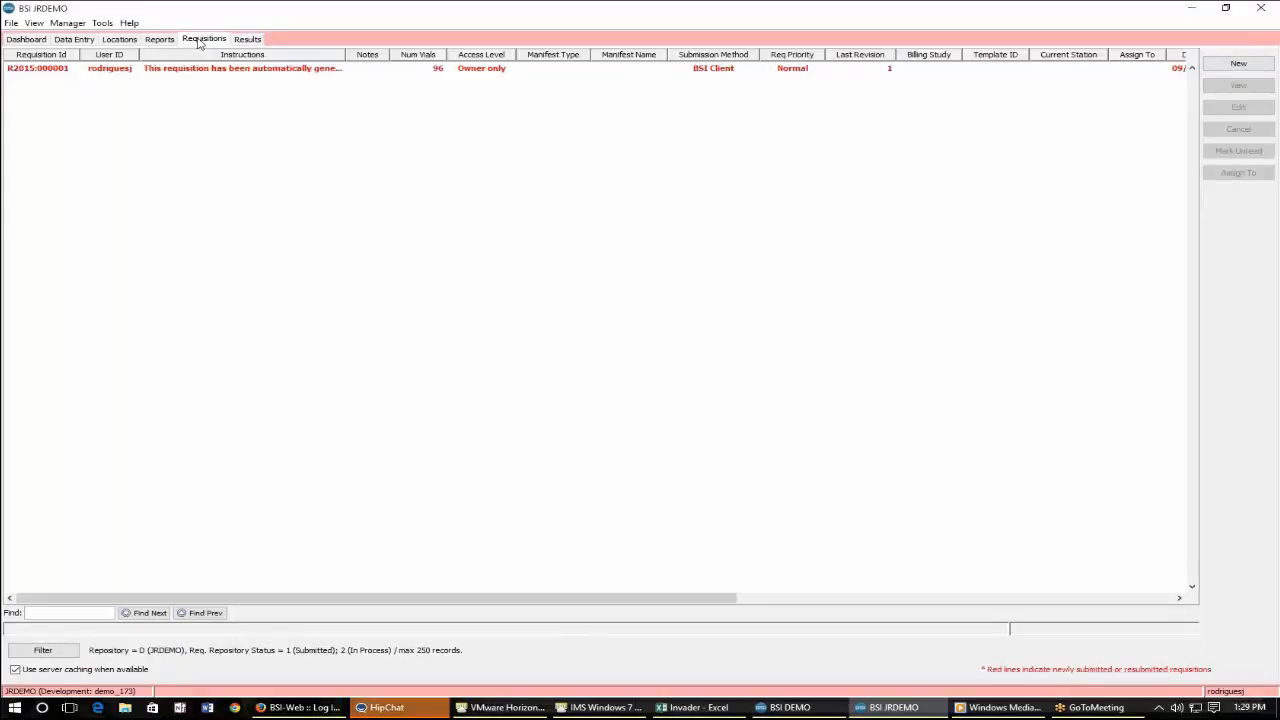
click(245, 40)
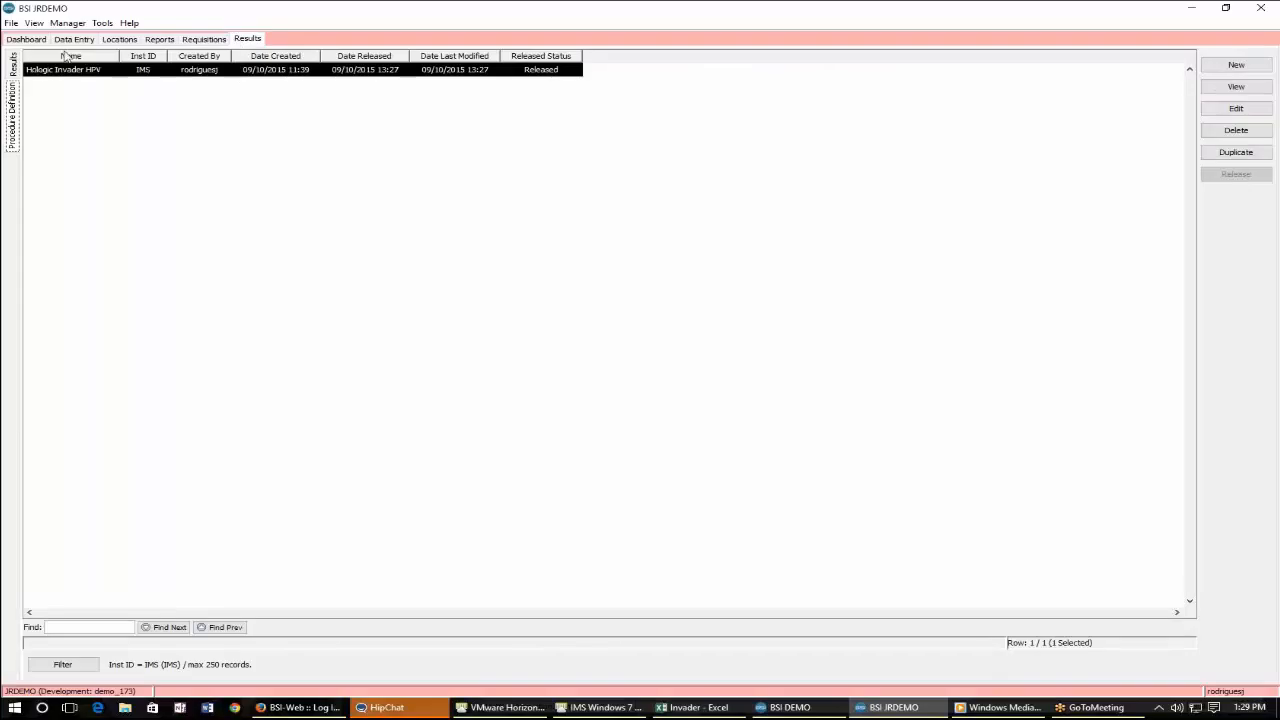
Open result batch P2015:000002 and scroll through its rows and Mix values, then close it.
click(14, 62)
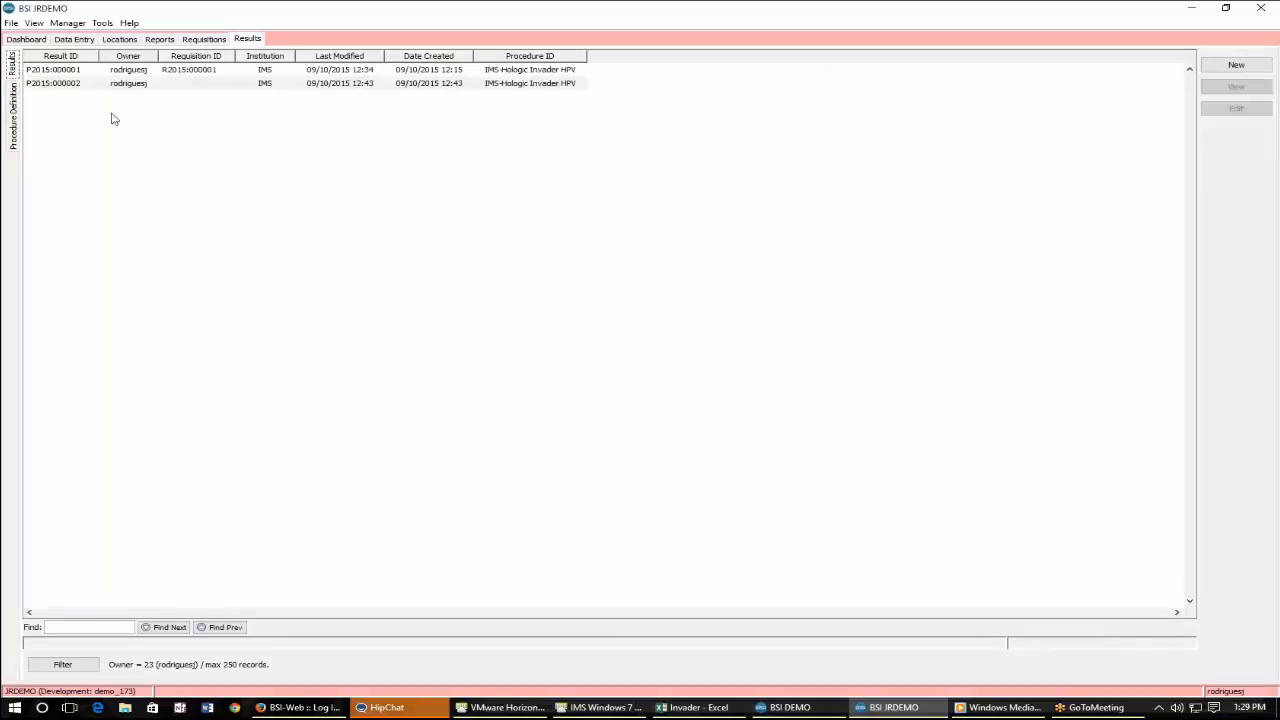
click(145, 84)
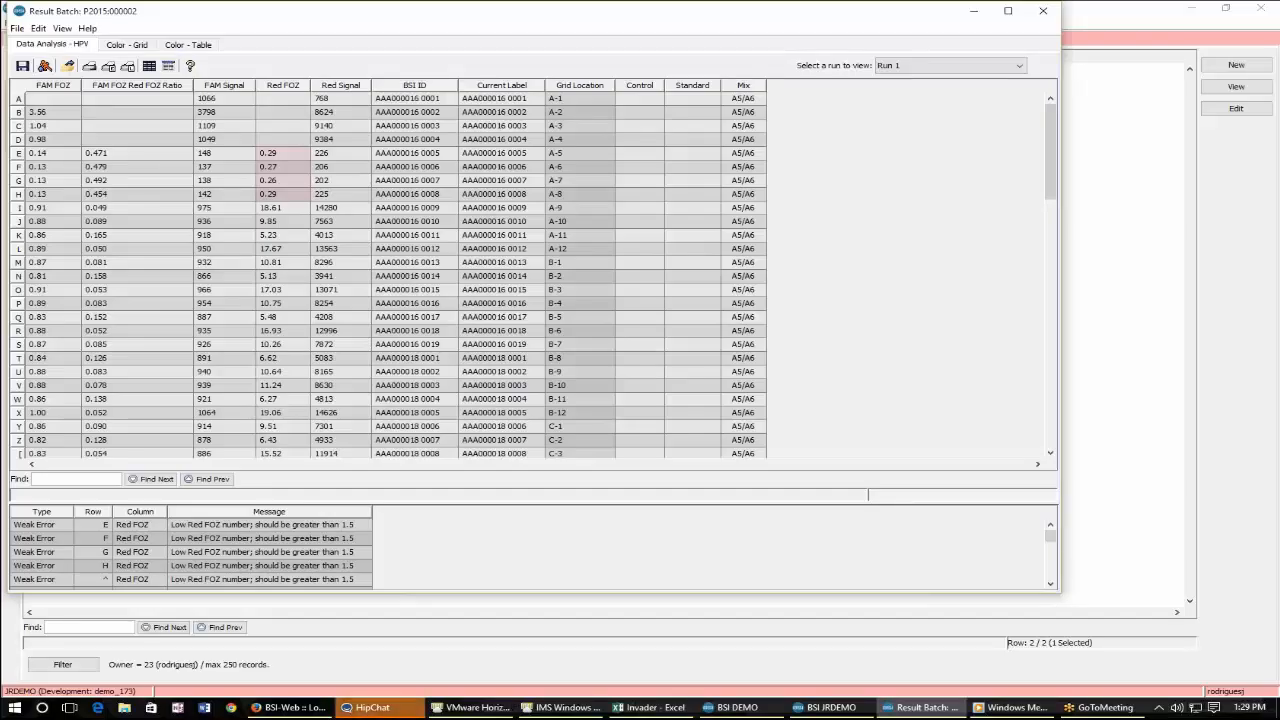
scroll(456, 244, down, 10)
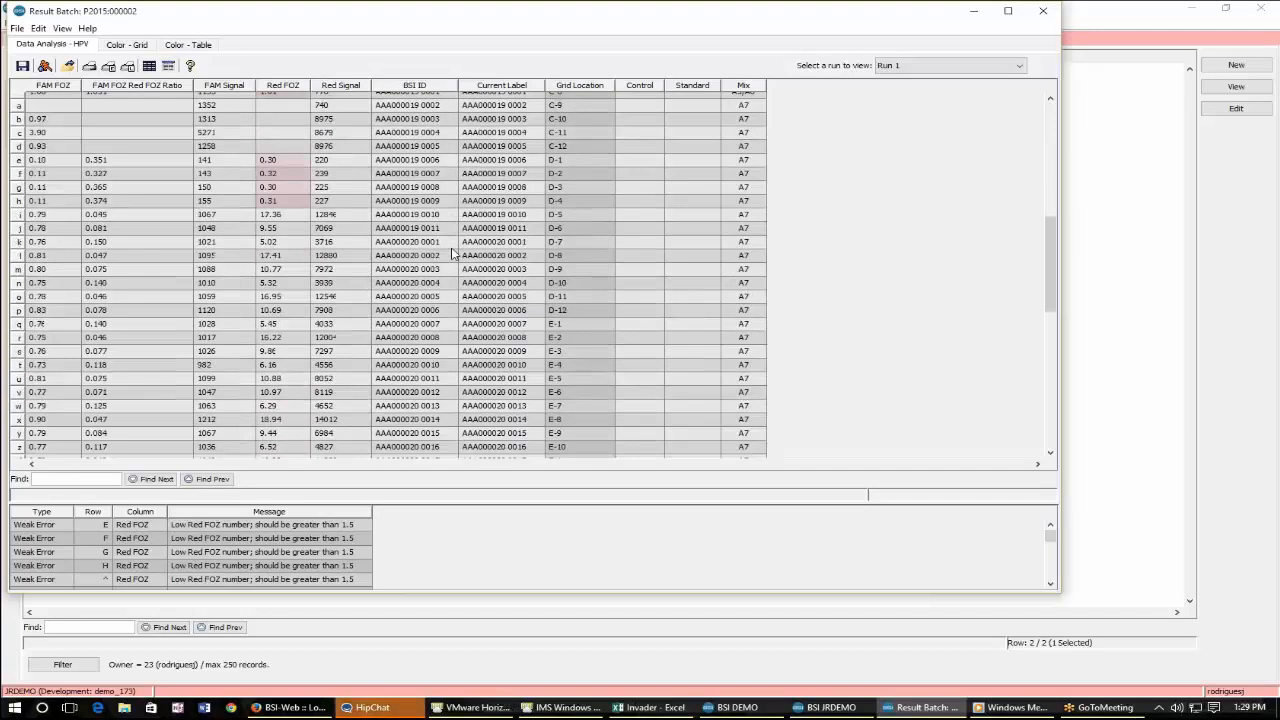
scroll(458, 254, down, 1)
scroll(463, 252, down, 11)
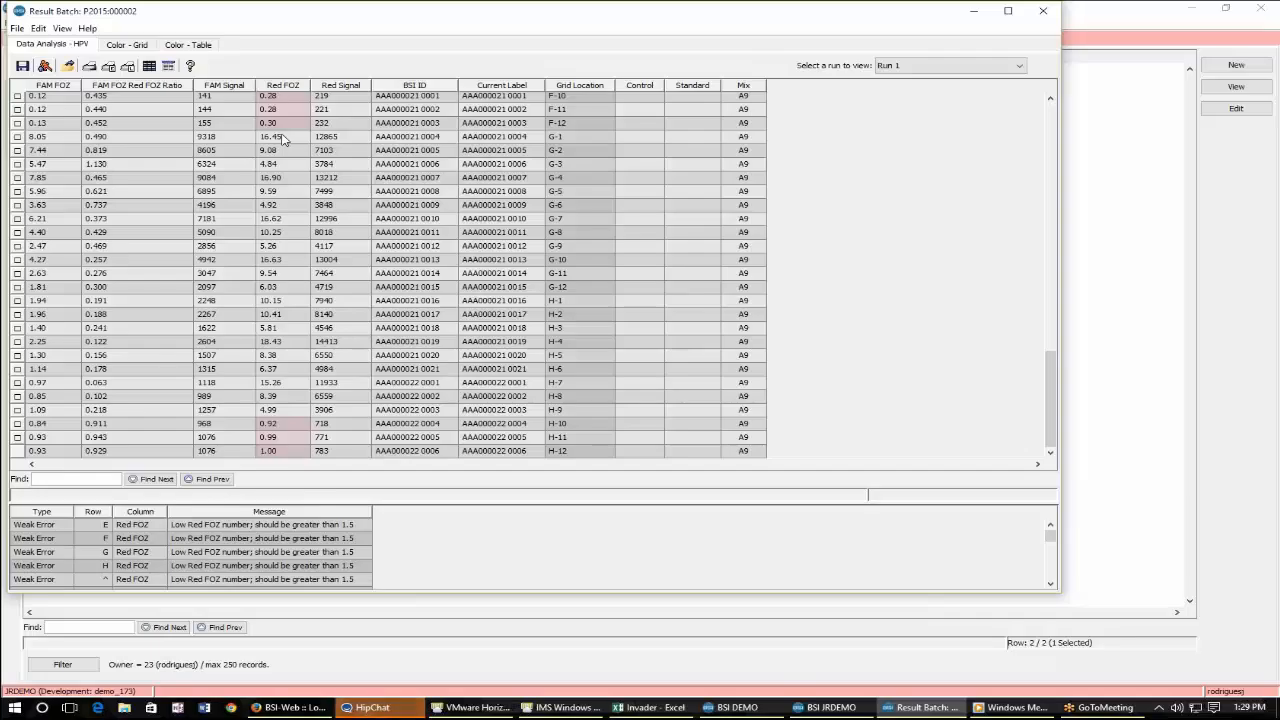
scroll(282, 390, up, 7)
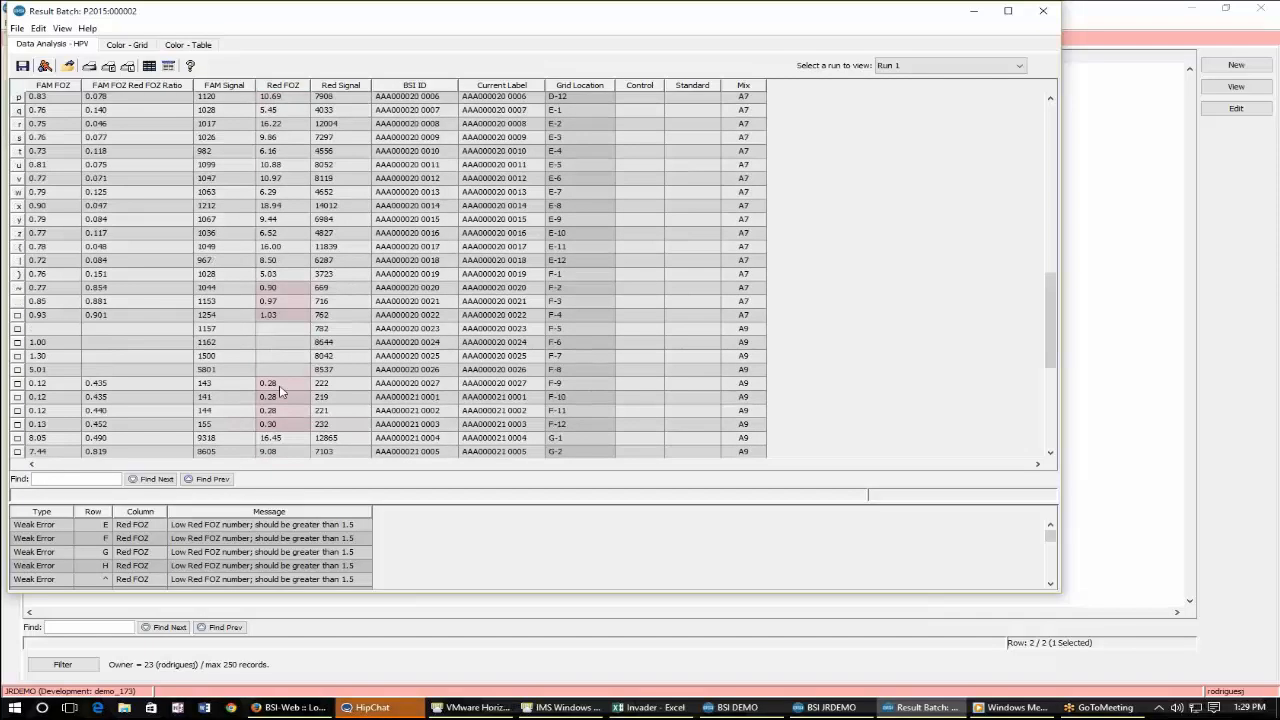
scroll(282, 390, up, 10)
scroll(282, 390, up, 5)
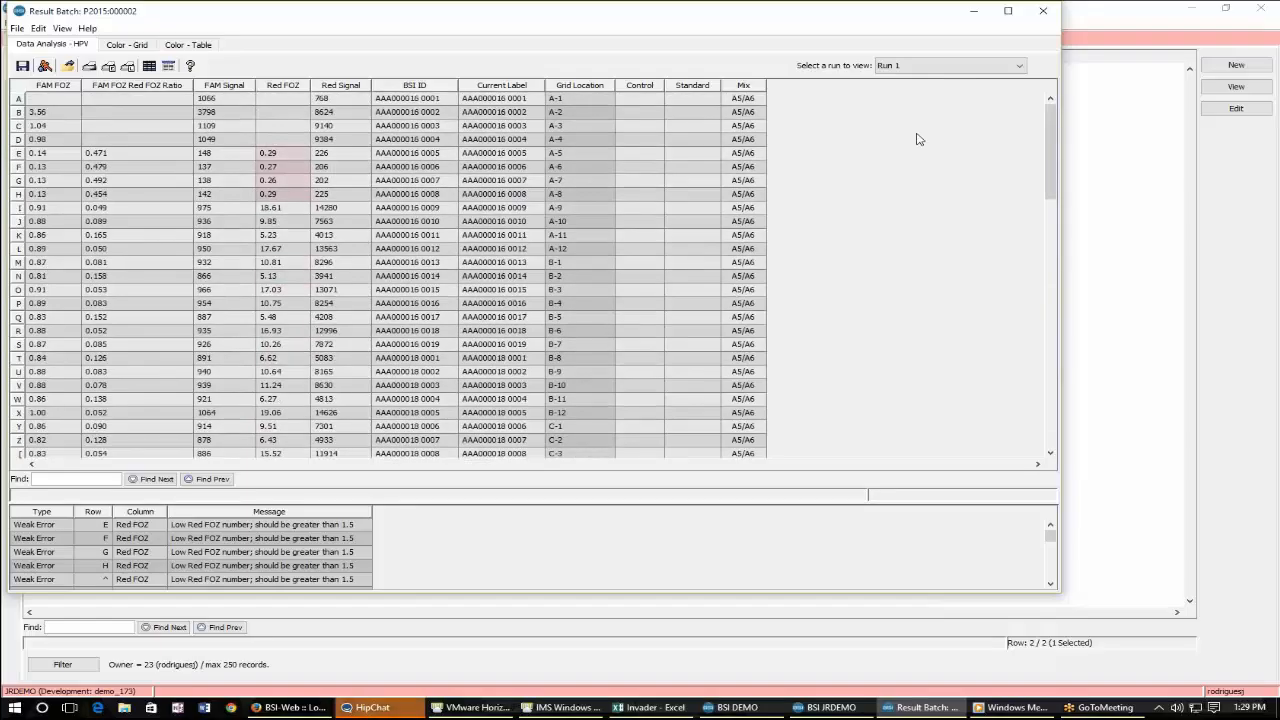
click(1043, 10)
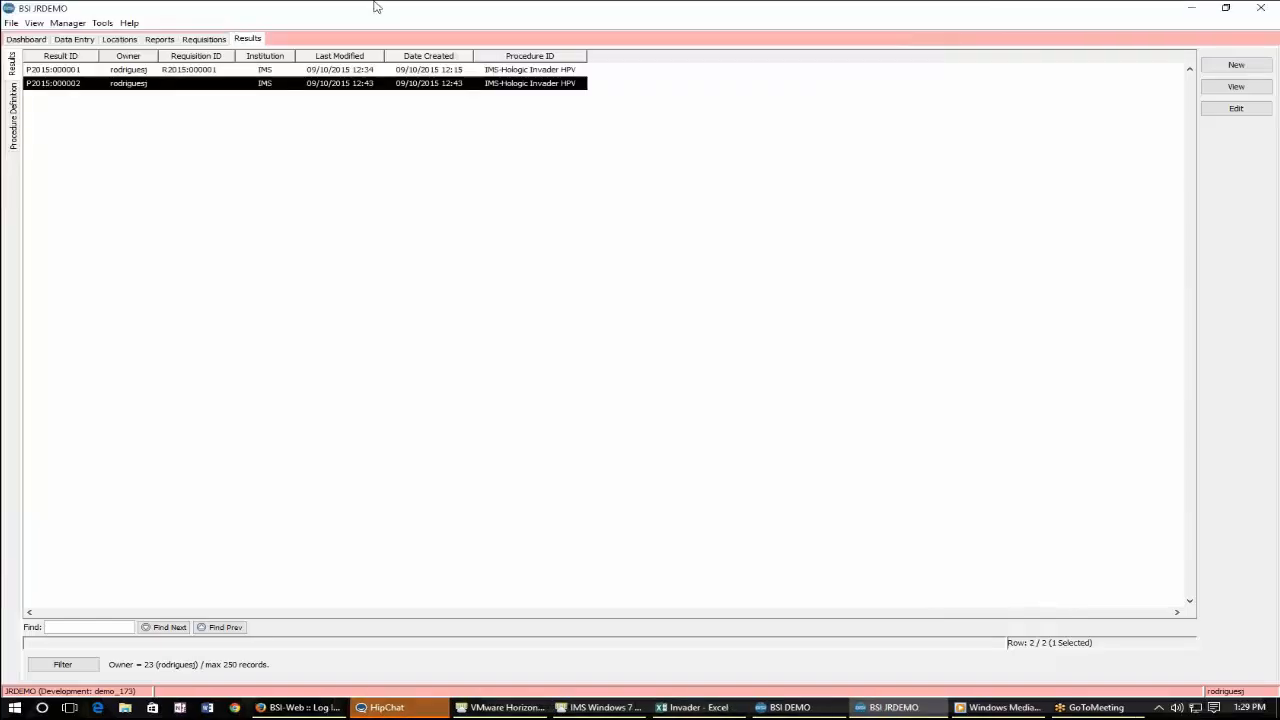
Open requisition R2015:000001 for editing and widen its window.
click(205, 38)
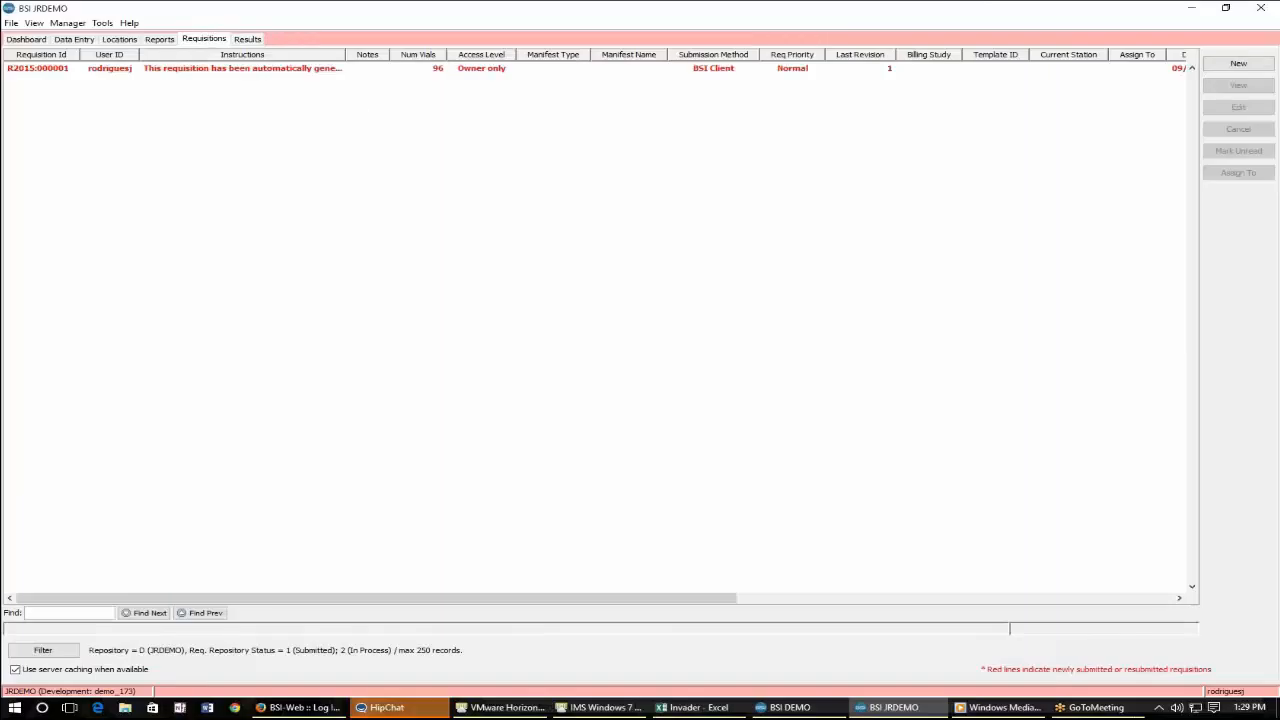
click(573, 68)
double_click(575, 68)
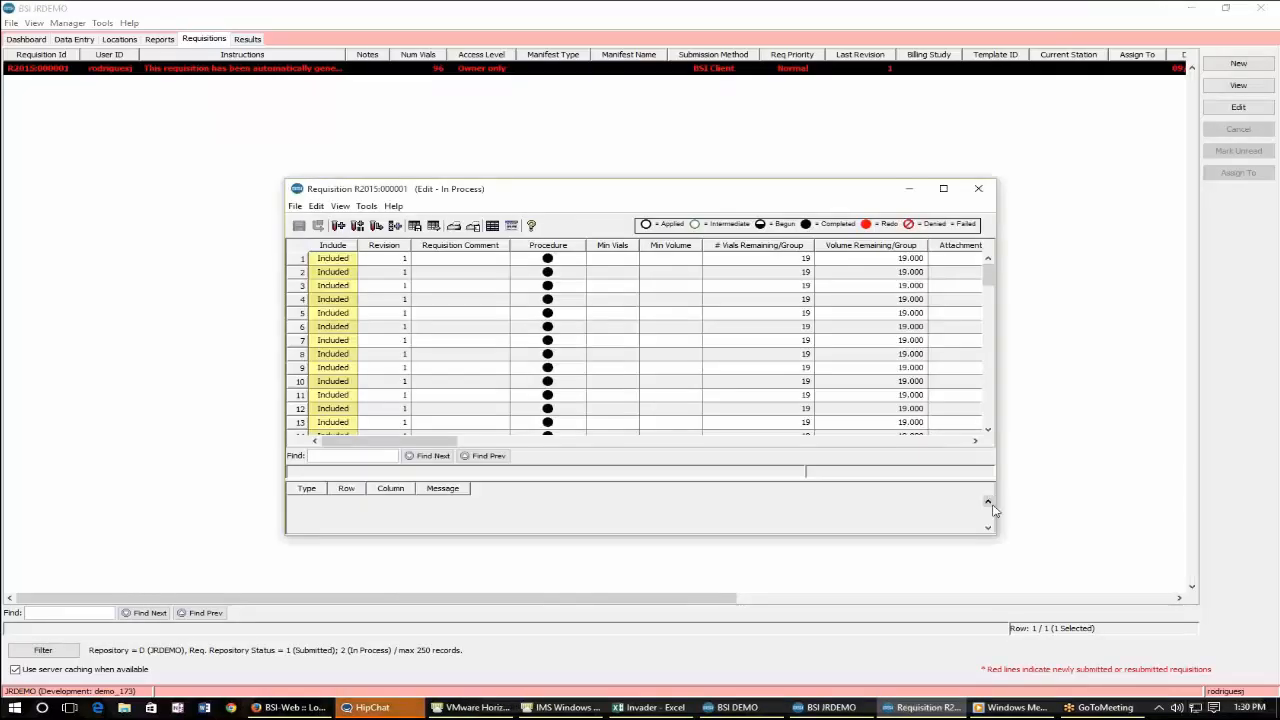
drag(996, 510, 1124, 505)
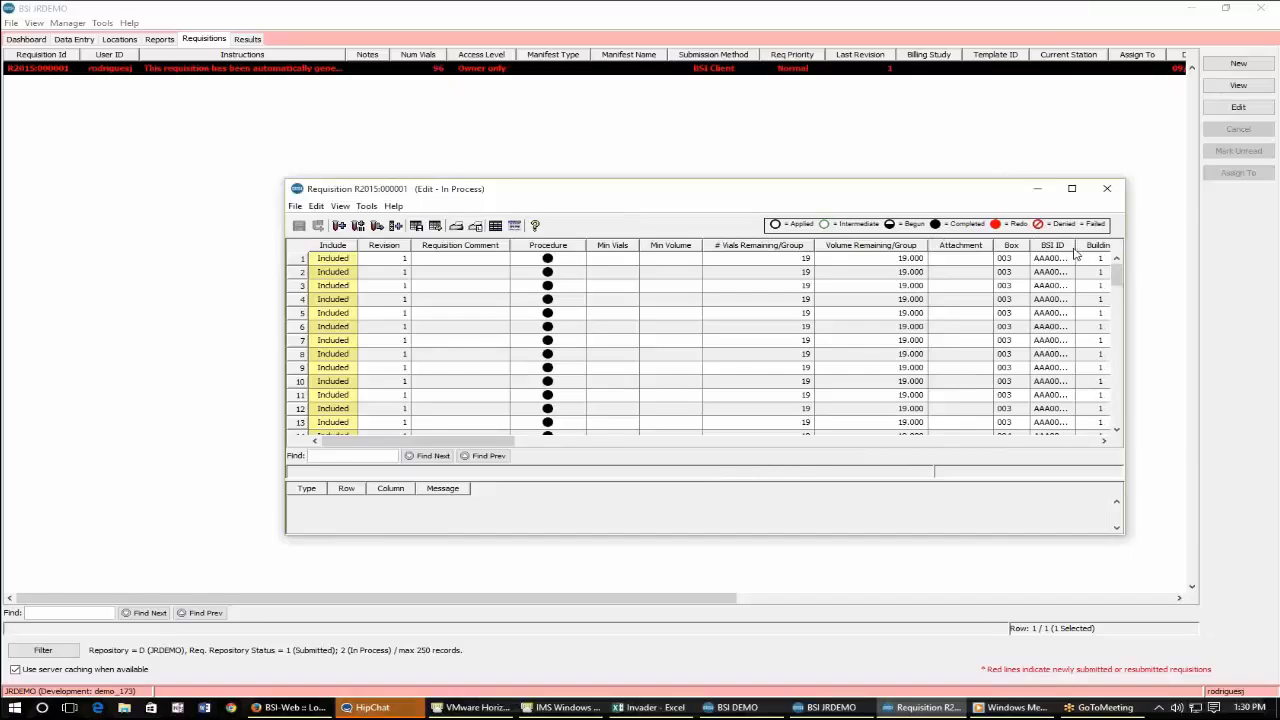
Select all vials in the requisition and add a Procedure task to them.
key(ctrl+a)
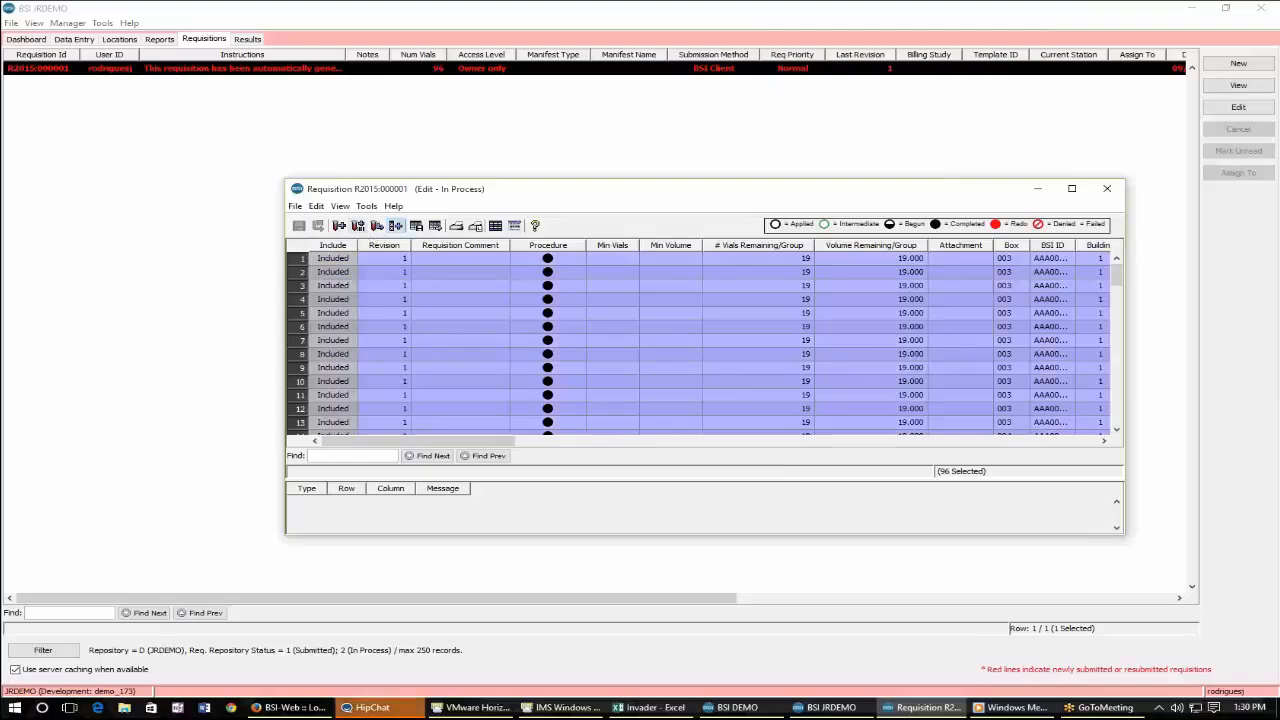
click(396, 225)
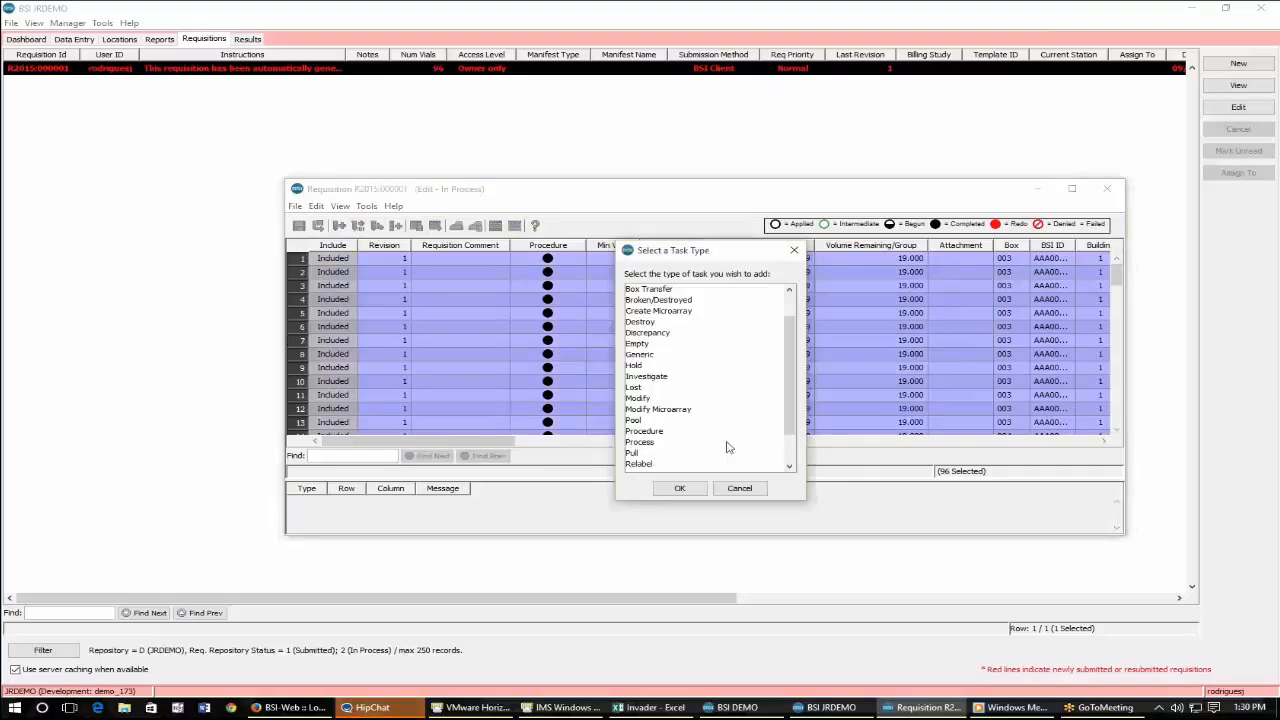
double_click(727, 433)
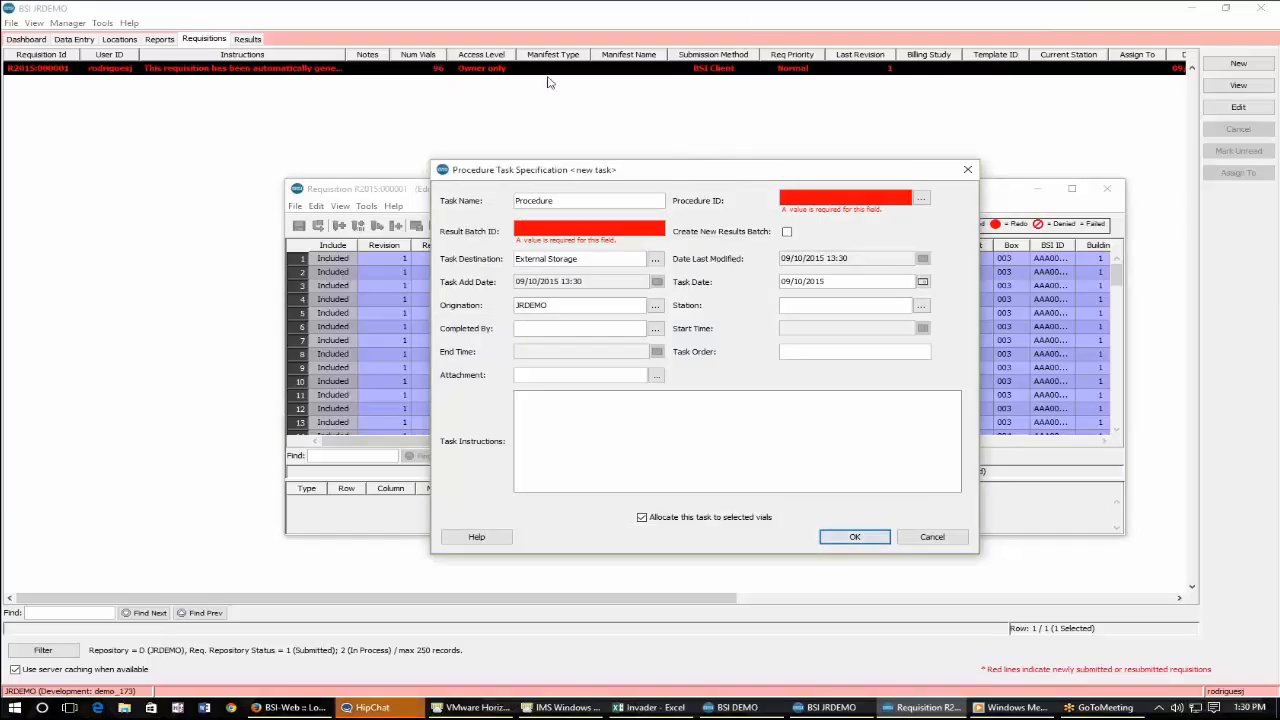
Set the task's procedure to IMS-Hologic Invader HPV with a new results batch and confirm the task.
click(921, 198)
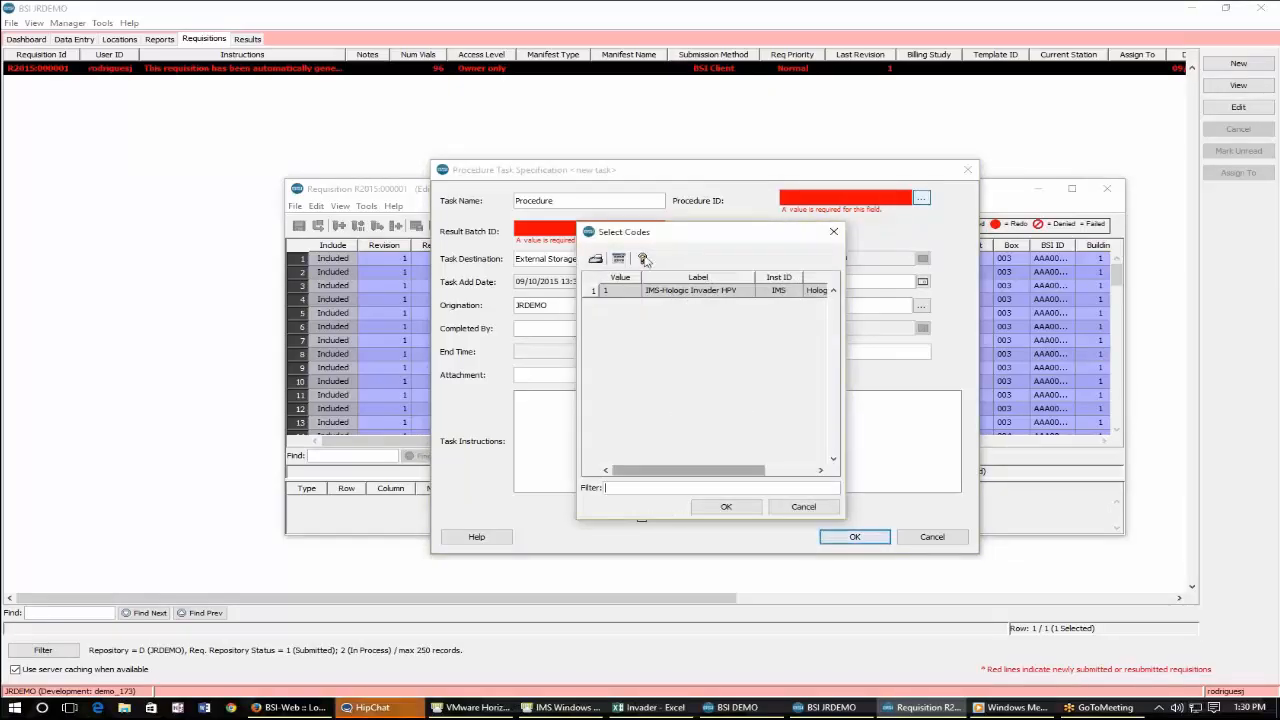
click(720, 291)
double_click(720, 292)
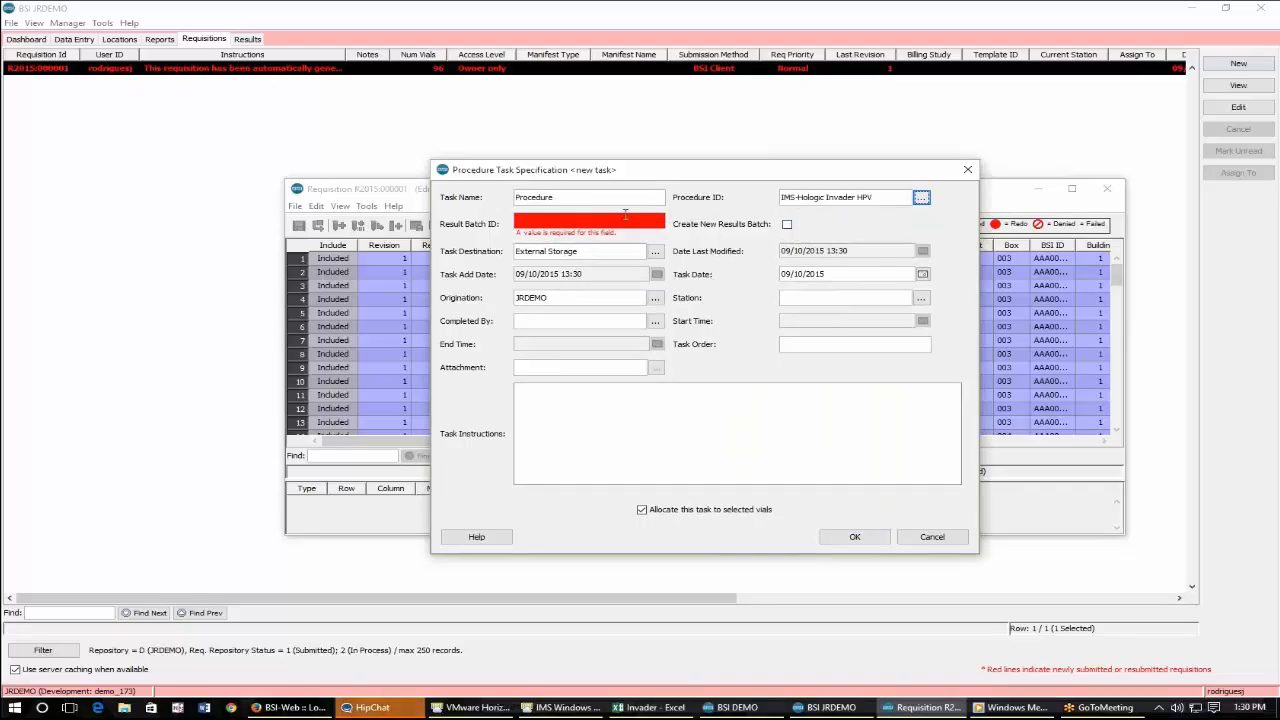
click(584, 218)
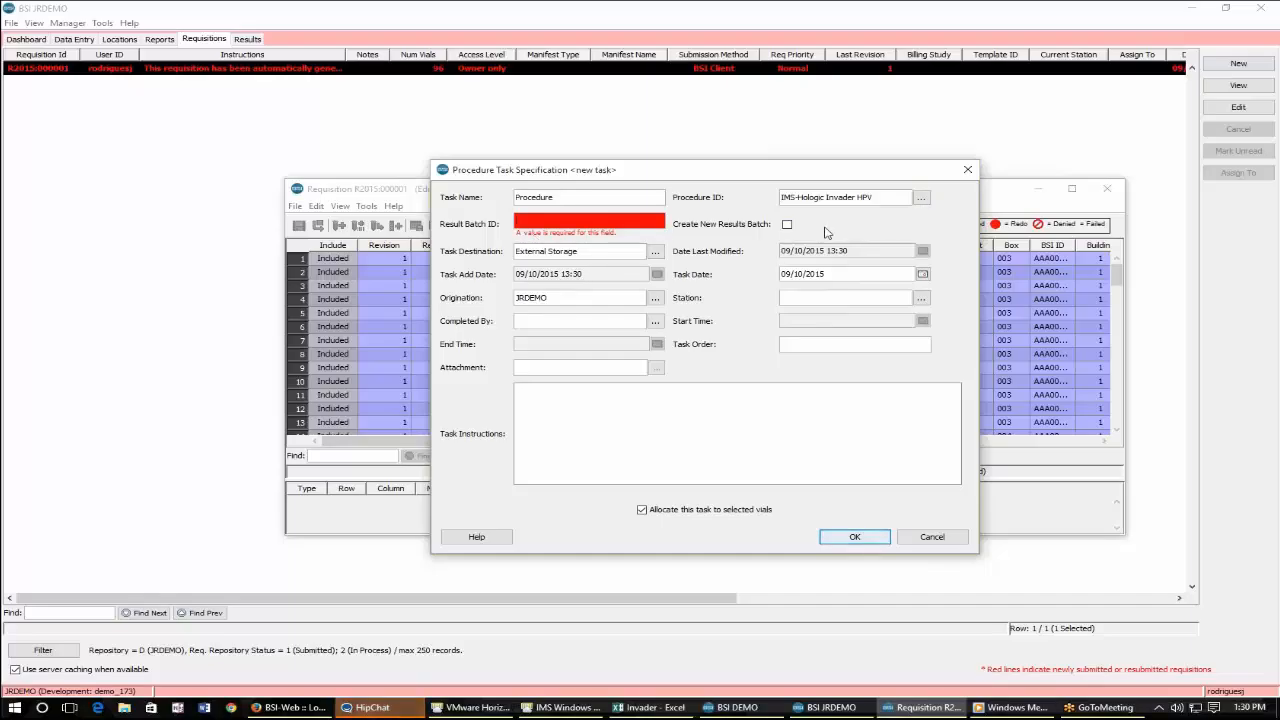
click(787, 224)
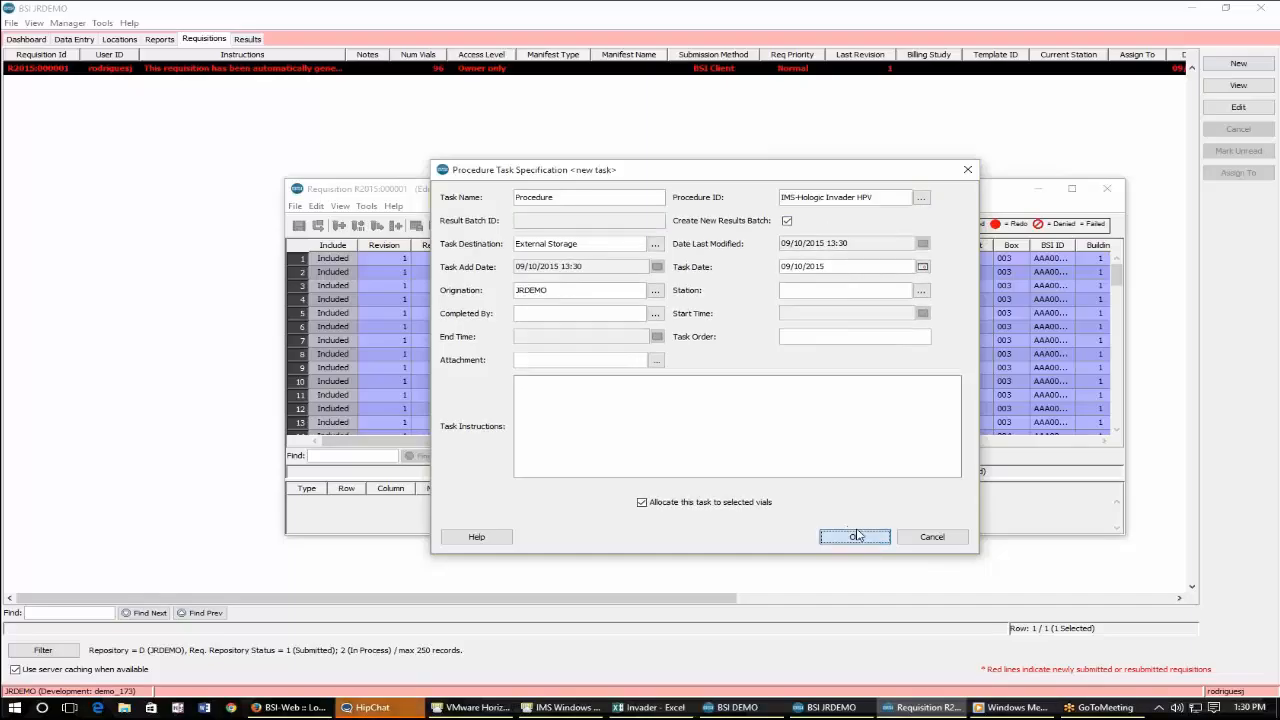
click(855, 537)
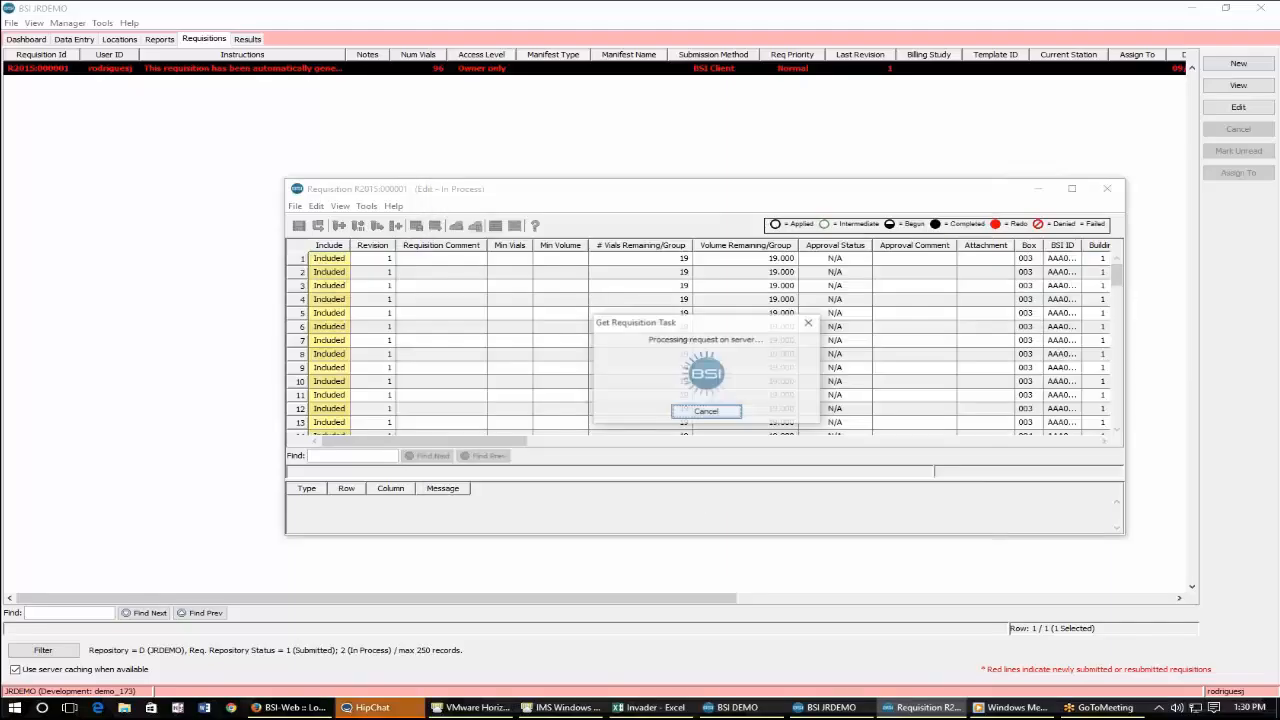
Execute the assay on the selected vials and set the run label to 1.
right_click(640, 301)
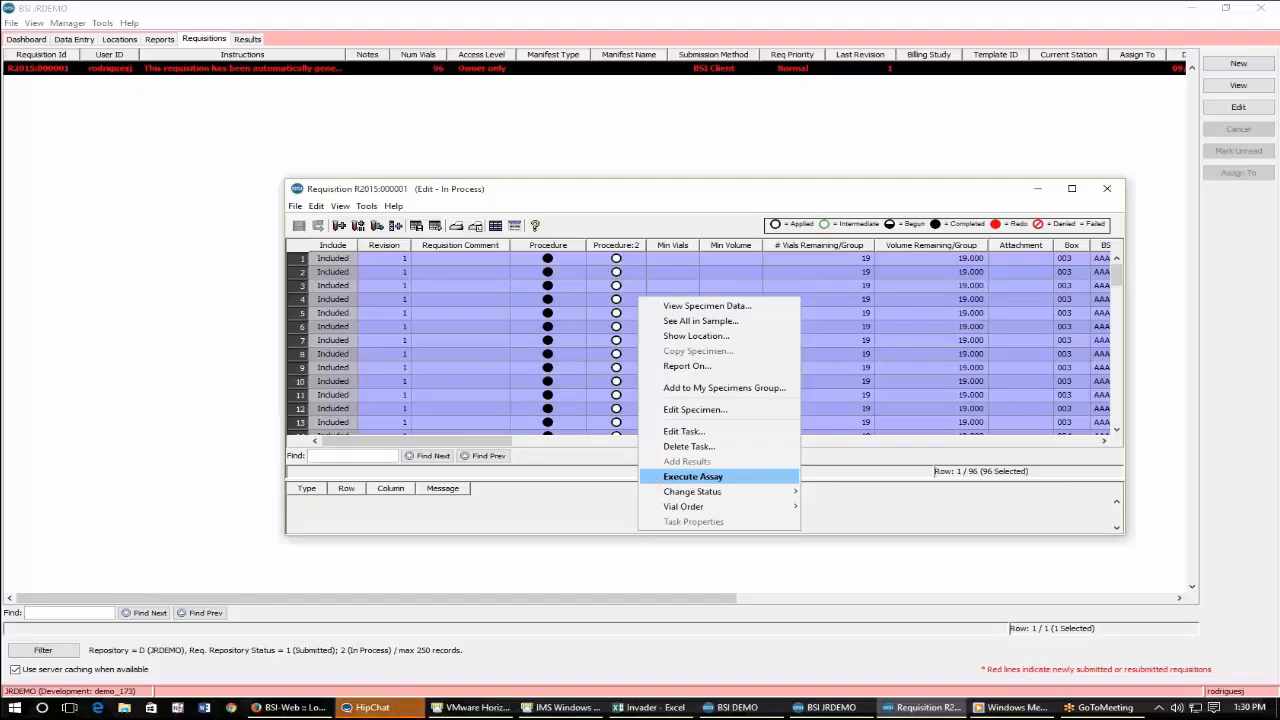
key(Return)
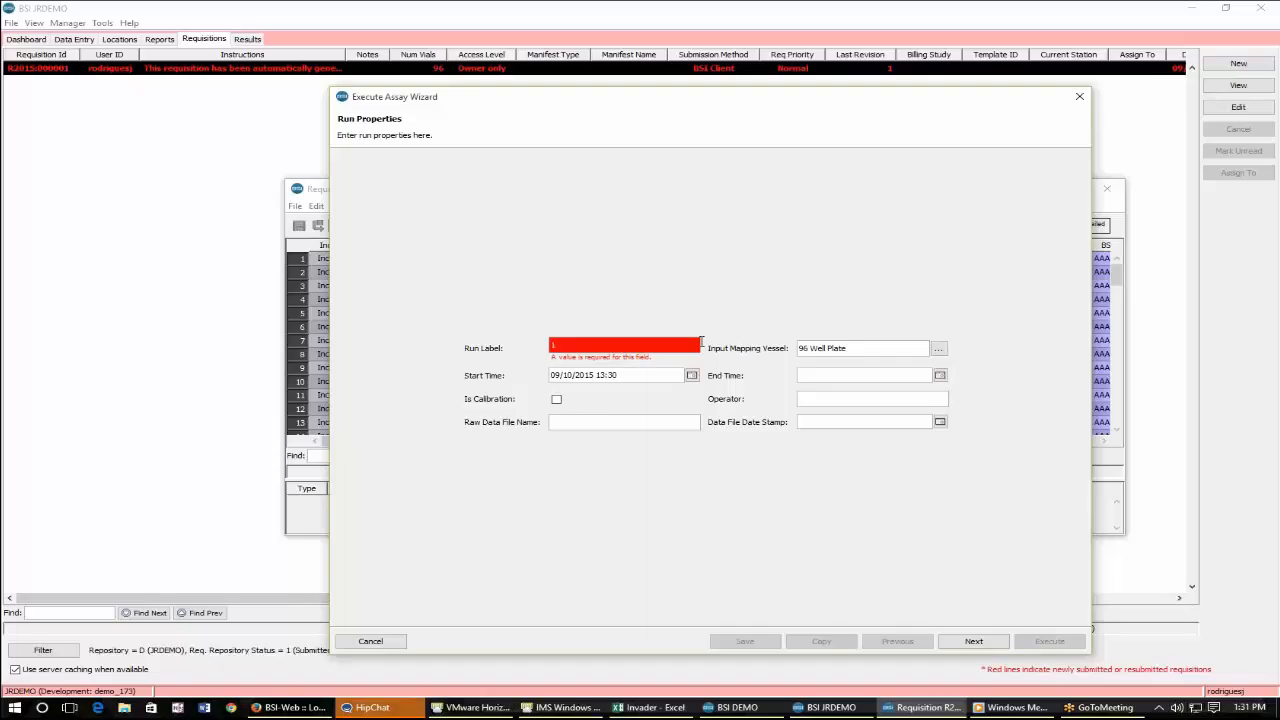
text(1)
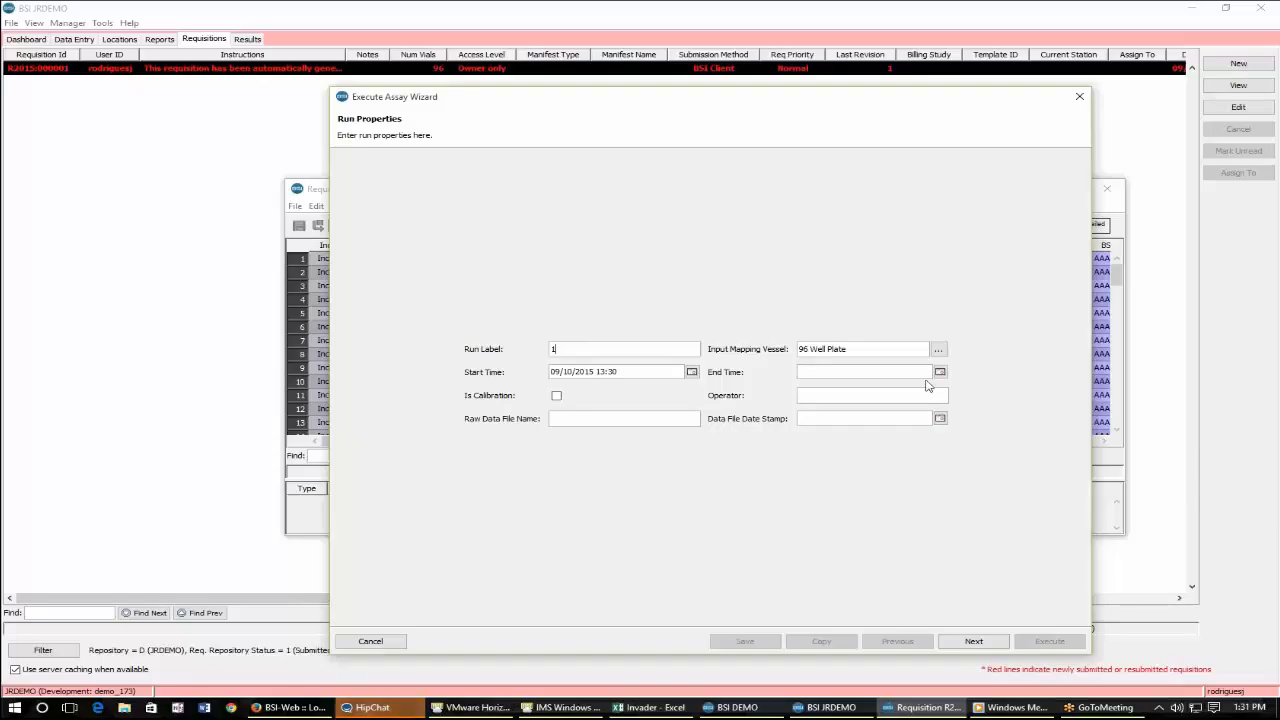
key(Tab)
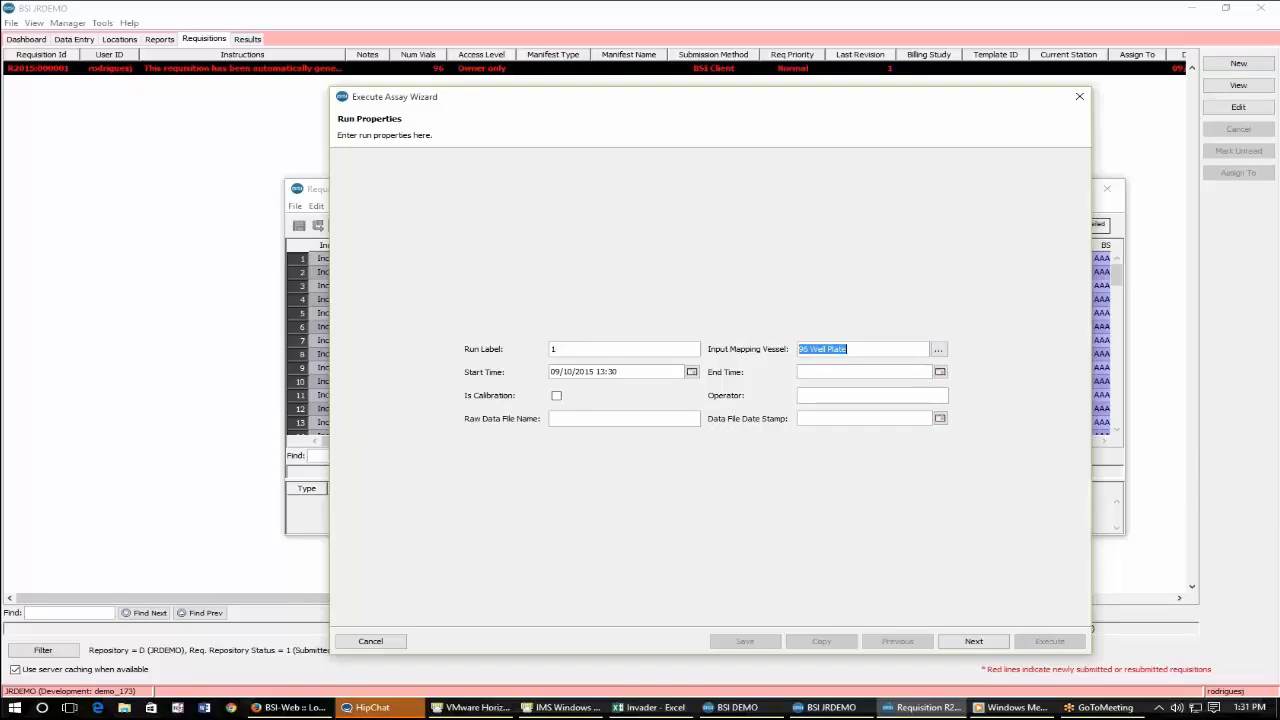
Choose 96 Well Plate as the input mapping vessel.
click(938, 349)
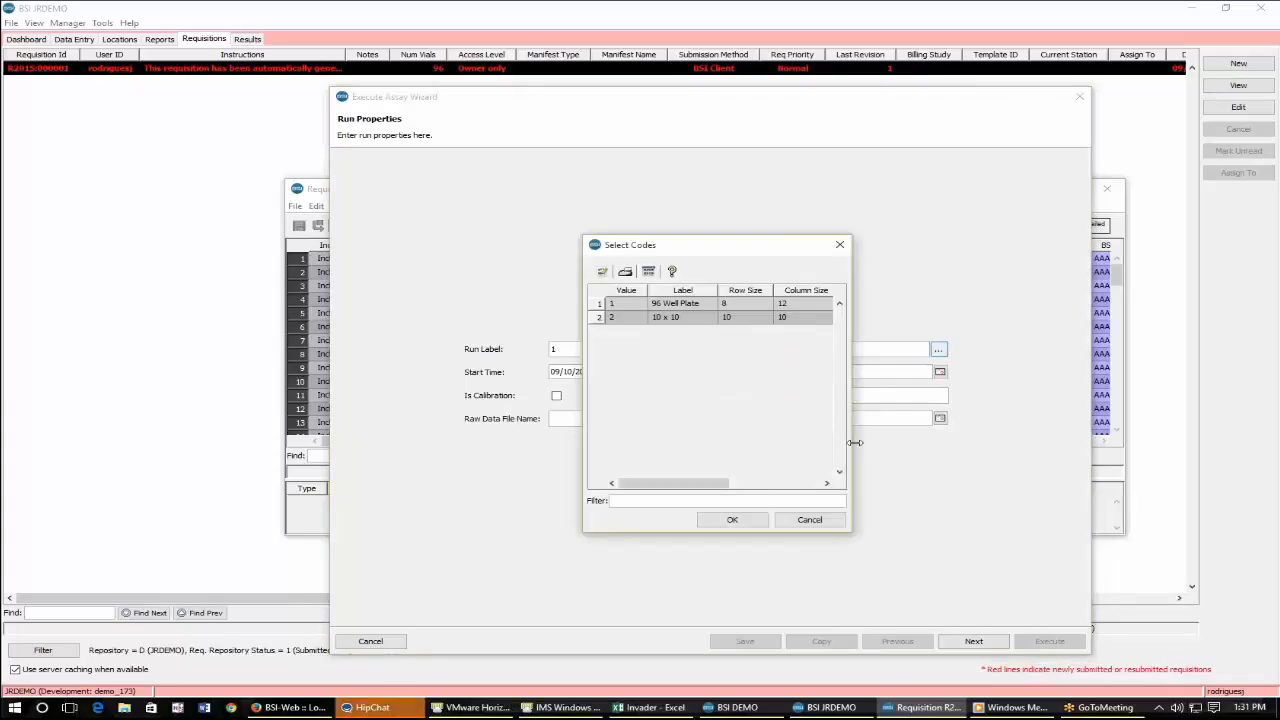
drag(851, 435, 1093, 435)
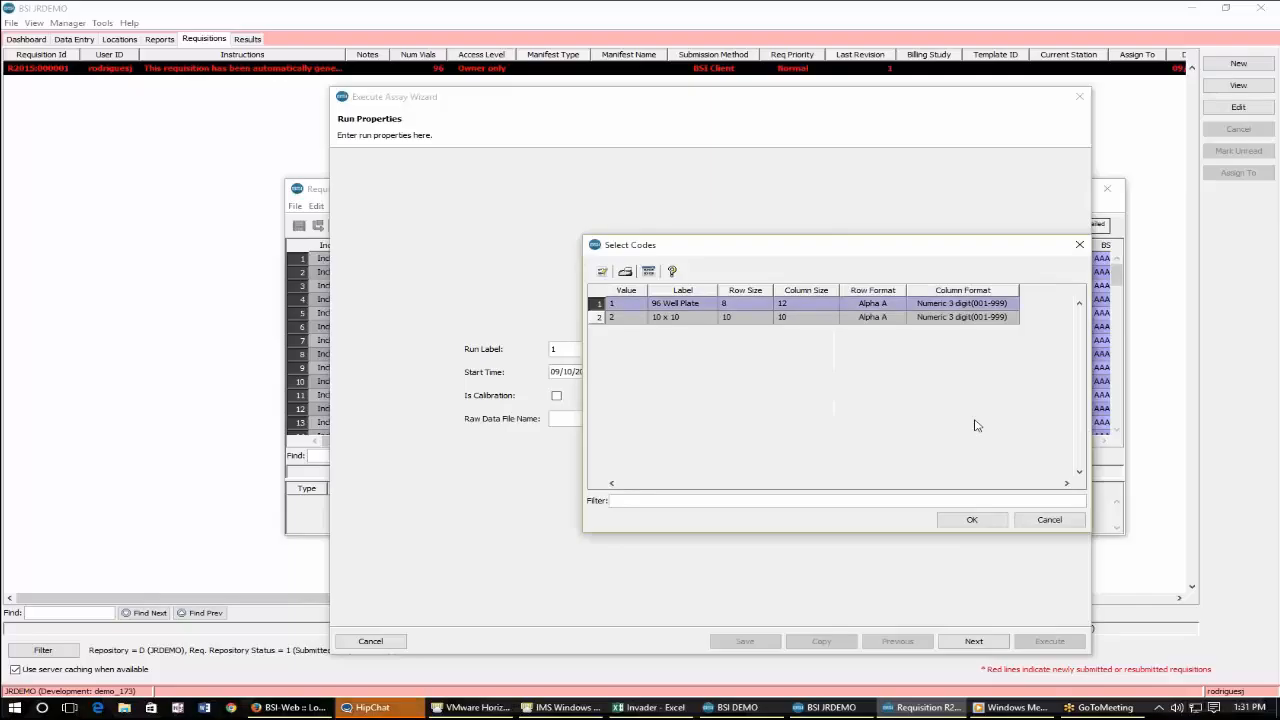
click(972, 519)
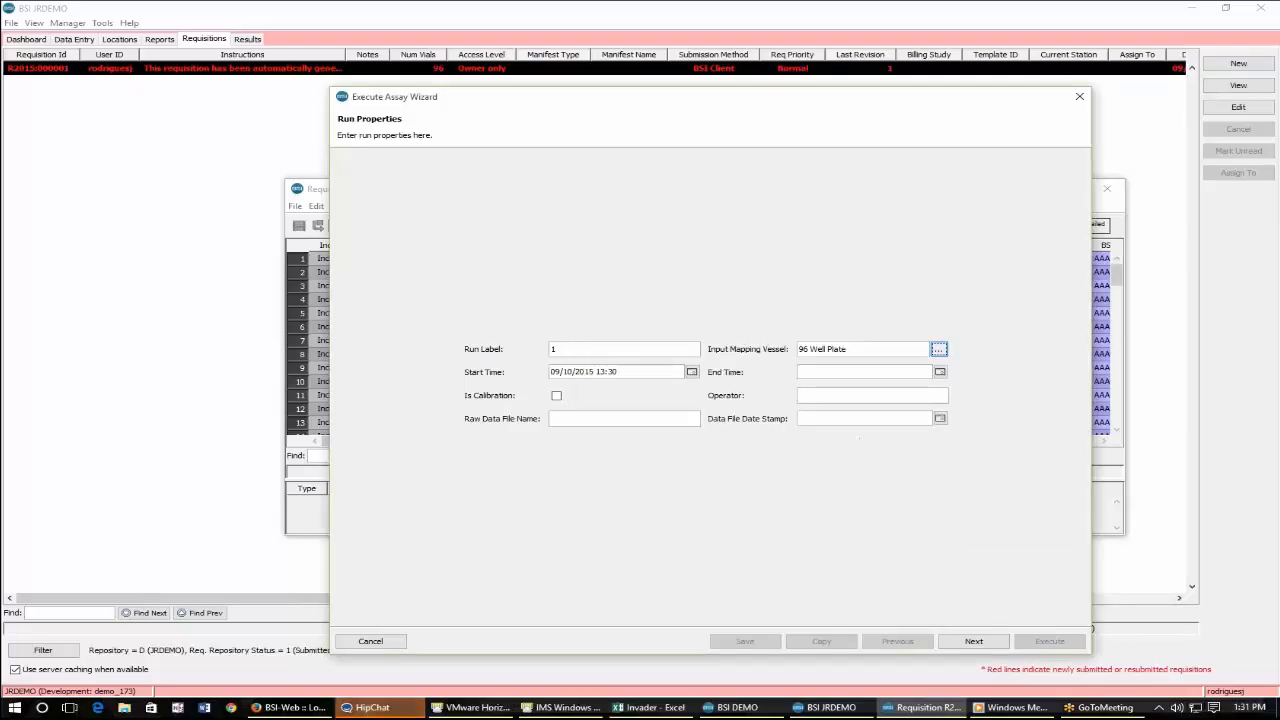
Enter the operator's name and advance the wizard to the control properties.
click(624, 419)
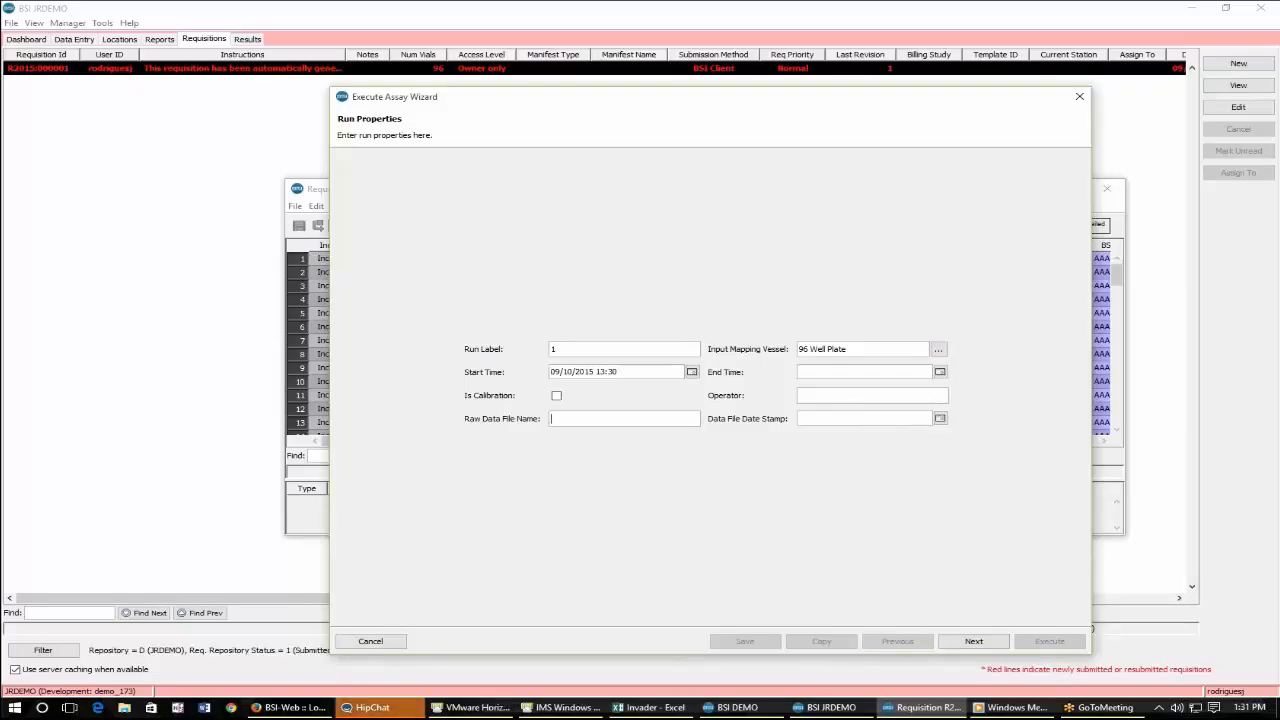
click(835, 397)
text(Tammy)
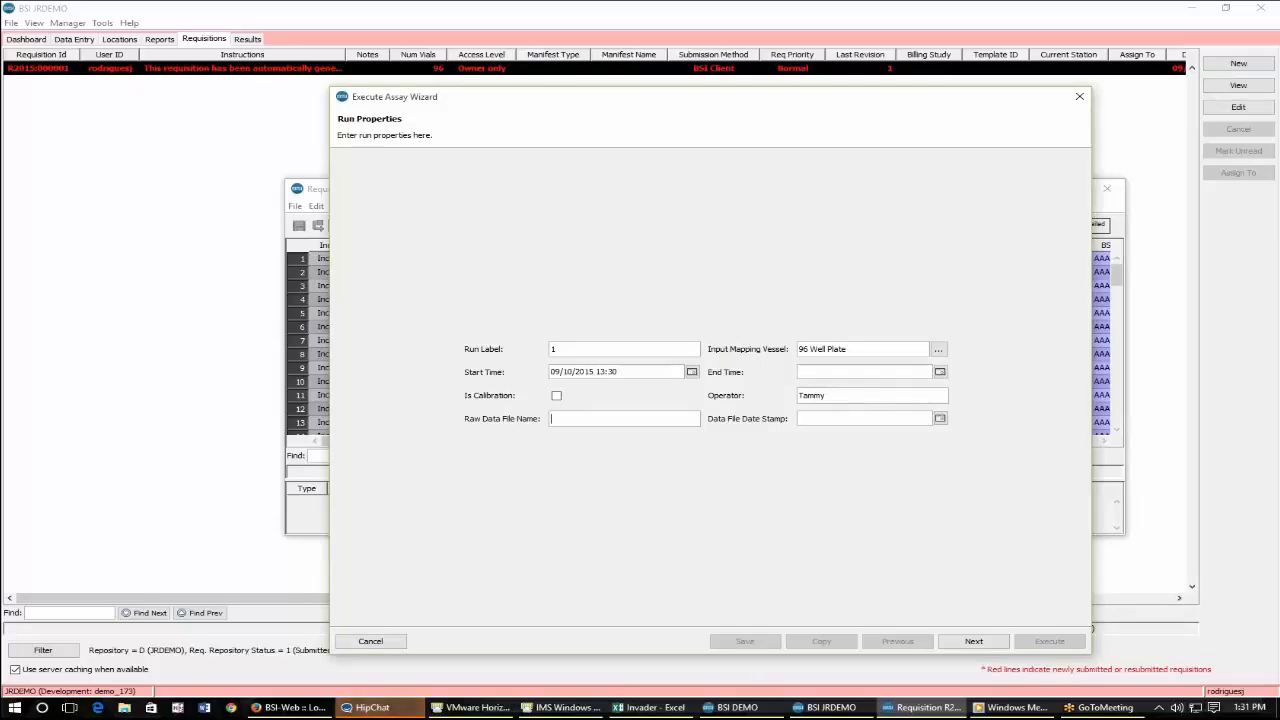
click(609, 423)
click(947, 644)
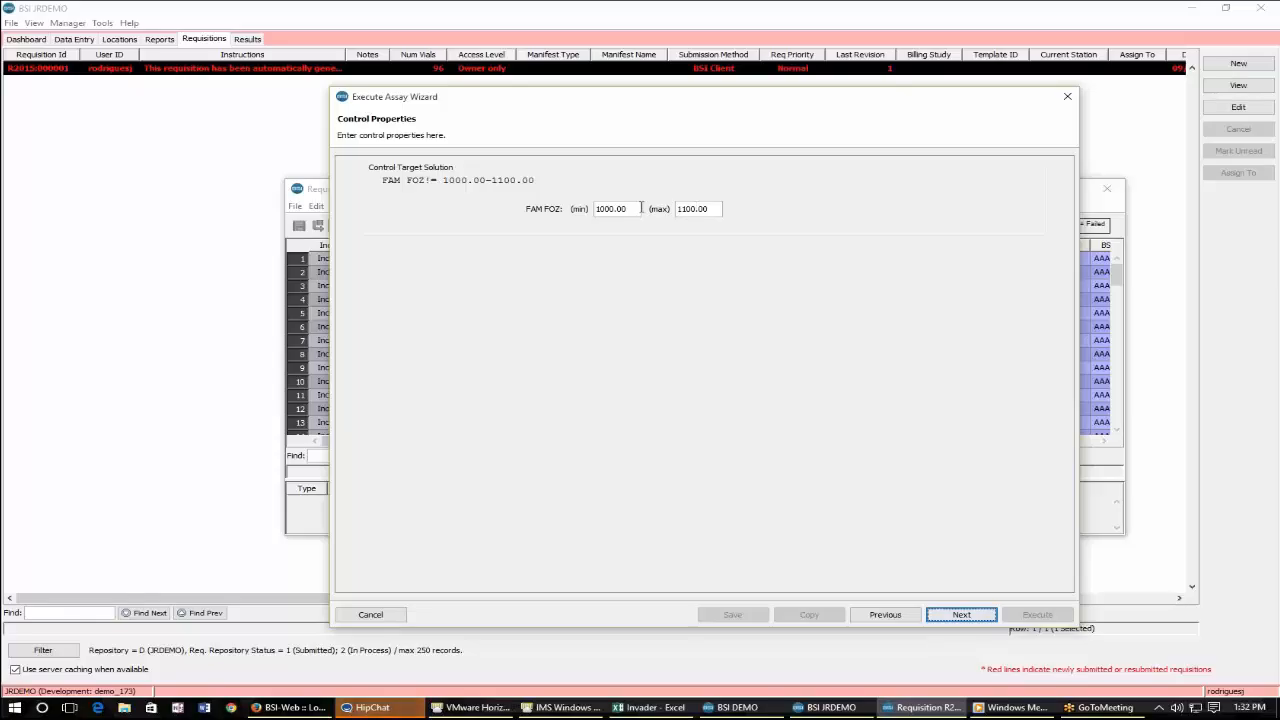
Advance the Execute Assay Wizard to the specimen mapping page and widen the wizard window.
click(962, 615)
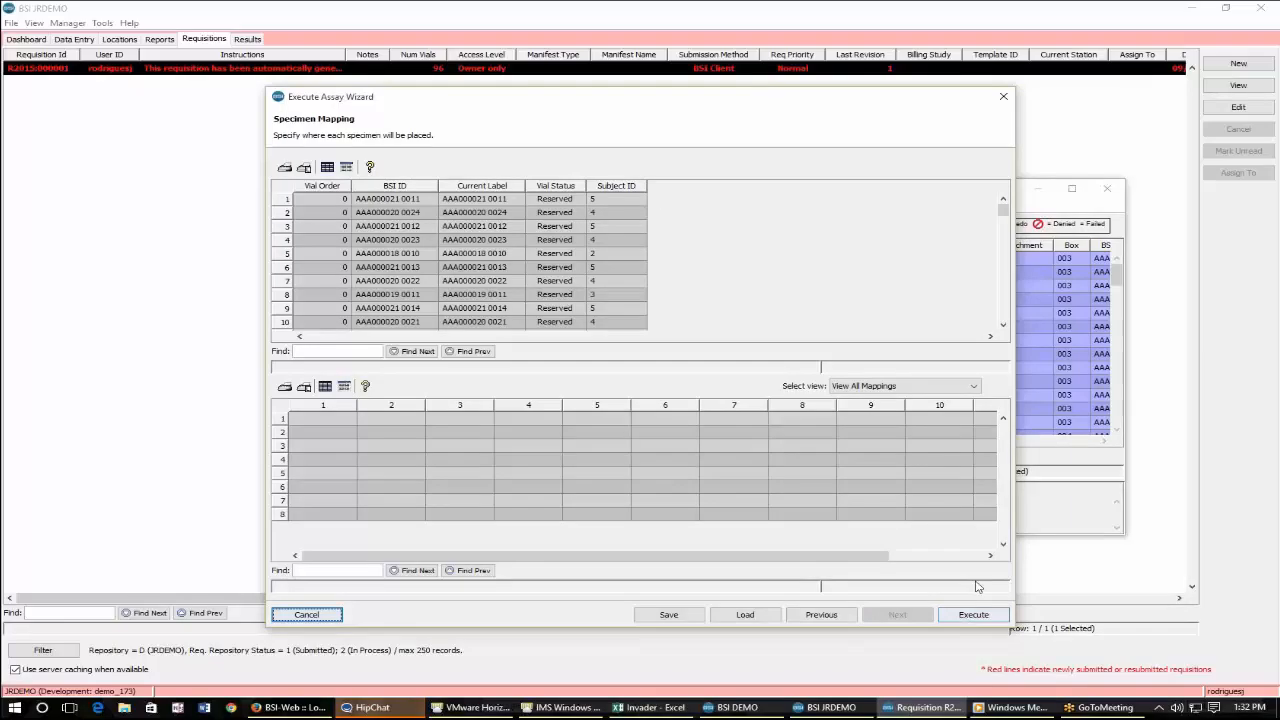
drag(1013, 626, 1230, 622)
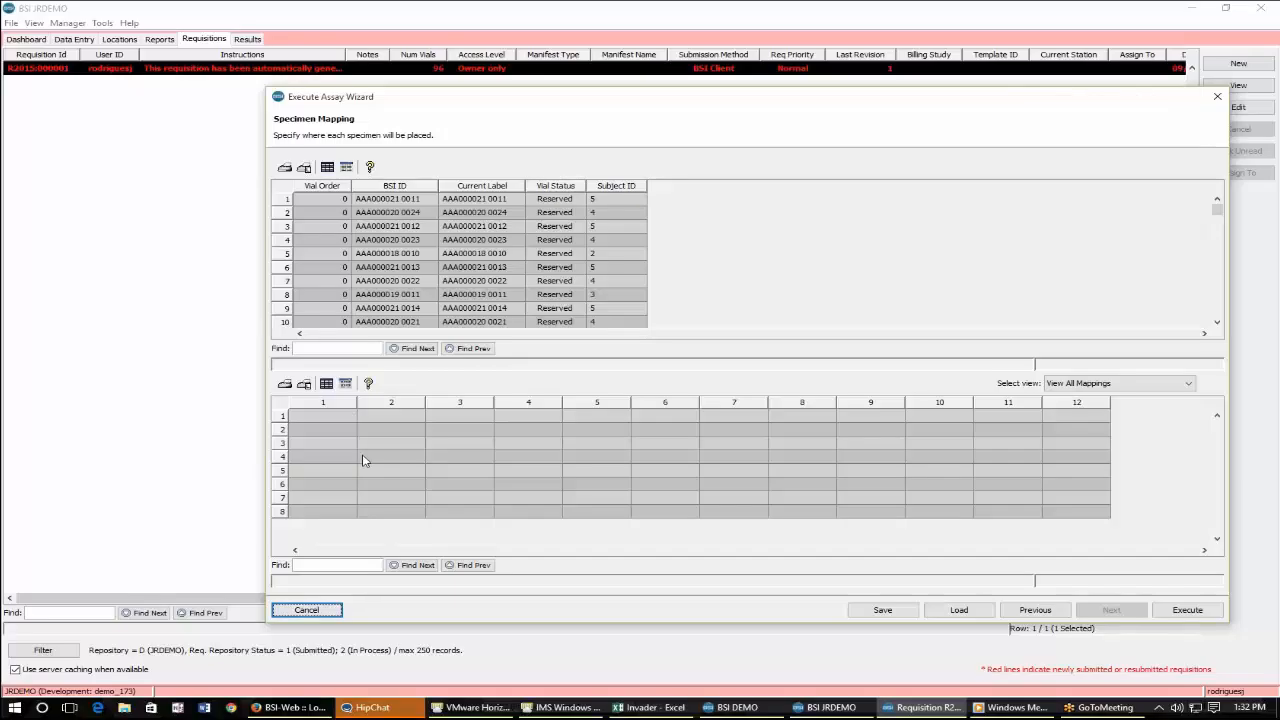
click(432, 200)
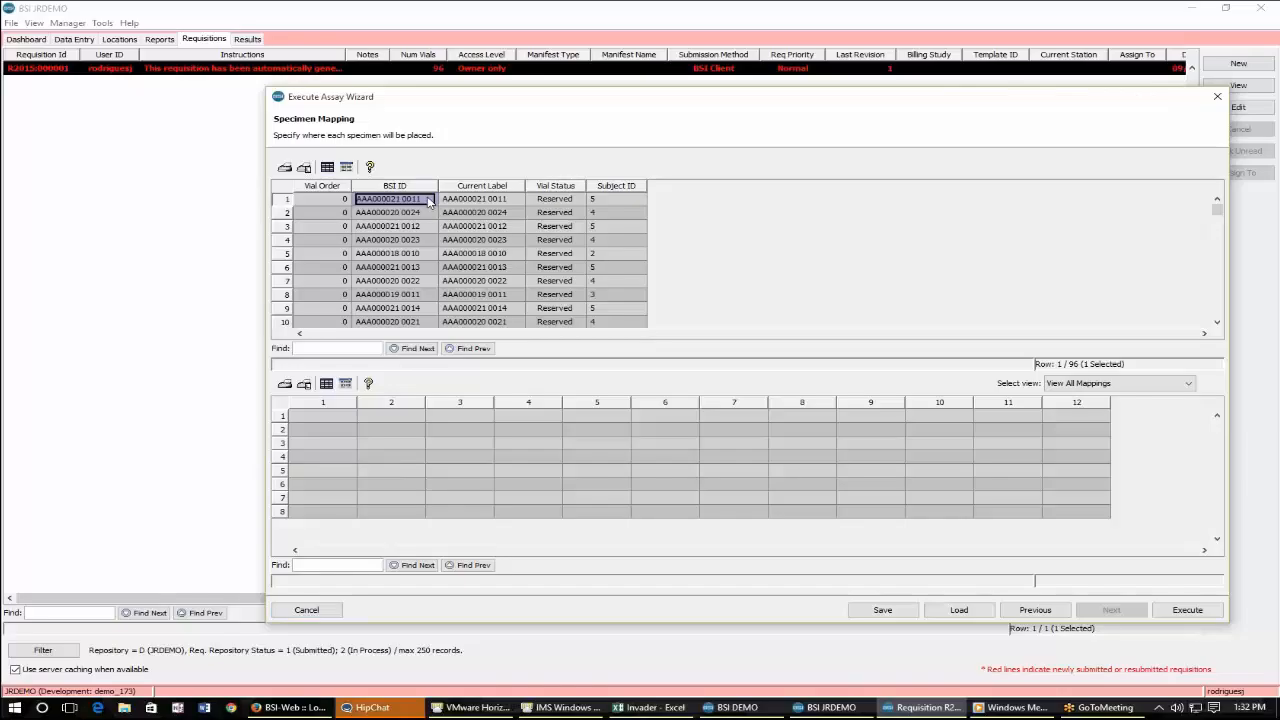
drag(430, 202, 330, 416)
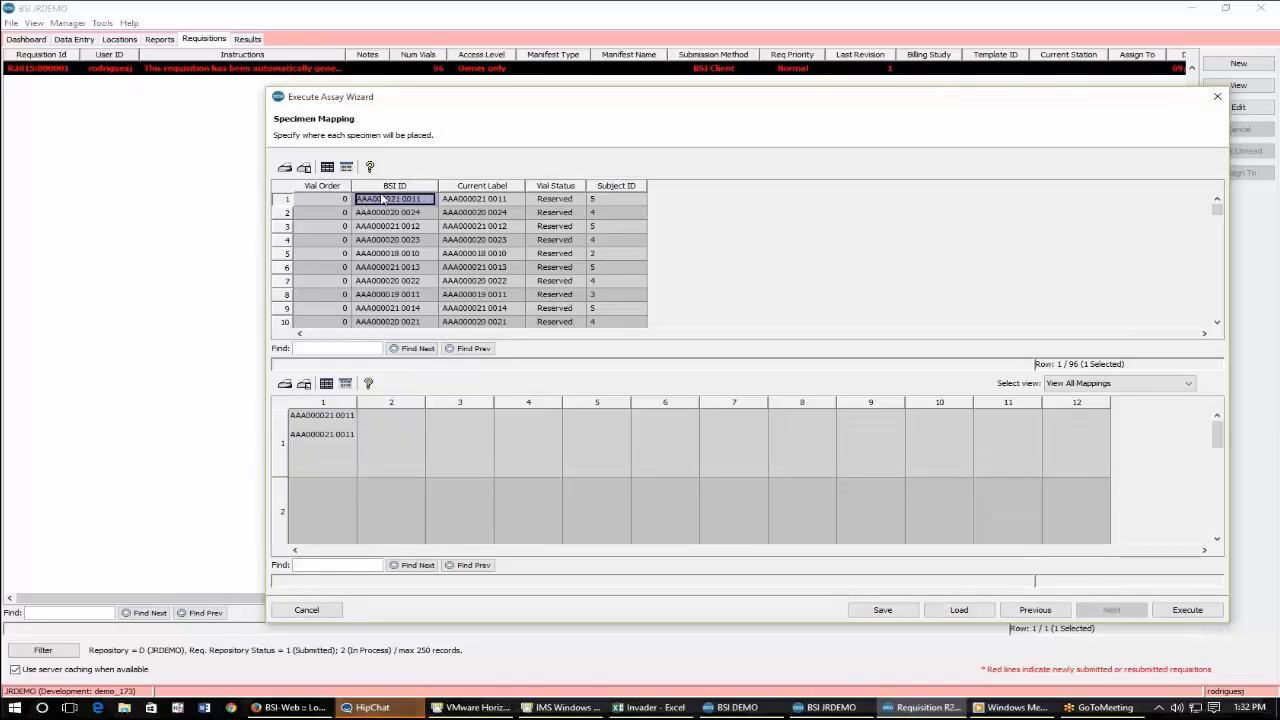
drag(385, 200, 429, 405)
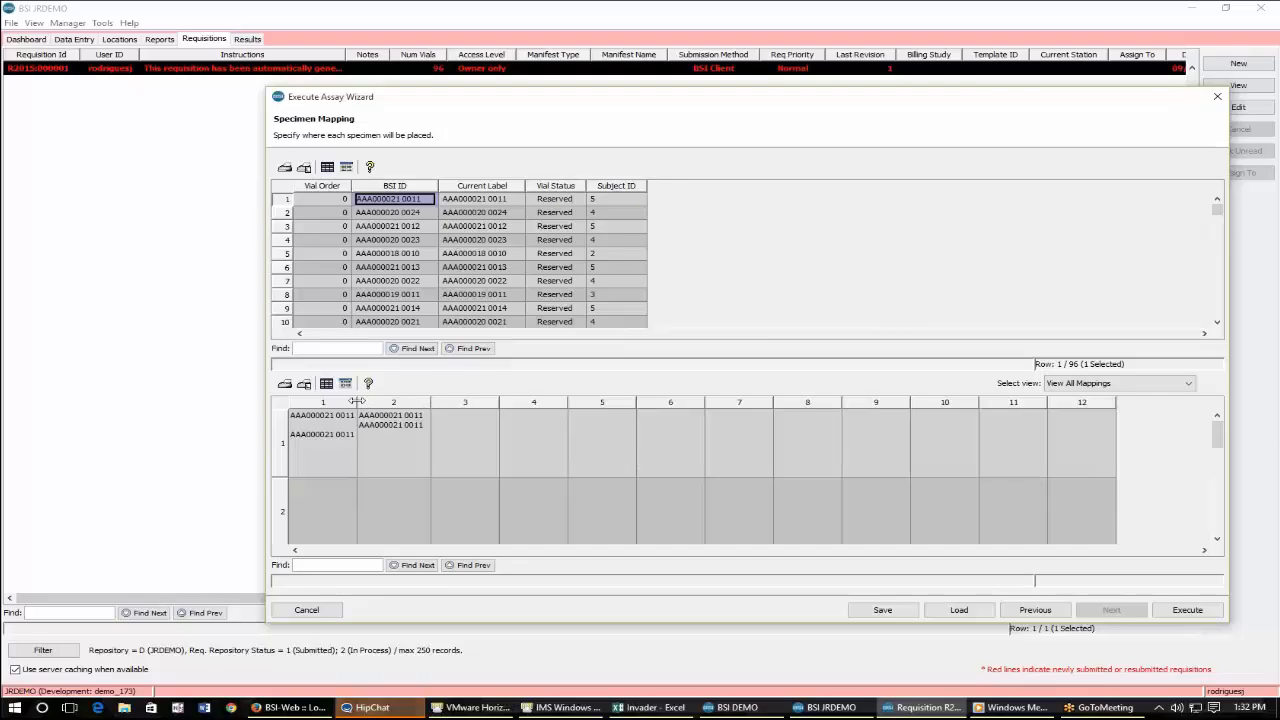
drag(357, 401, 364, 401)
click(361, 452)
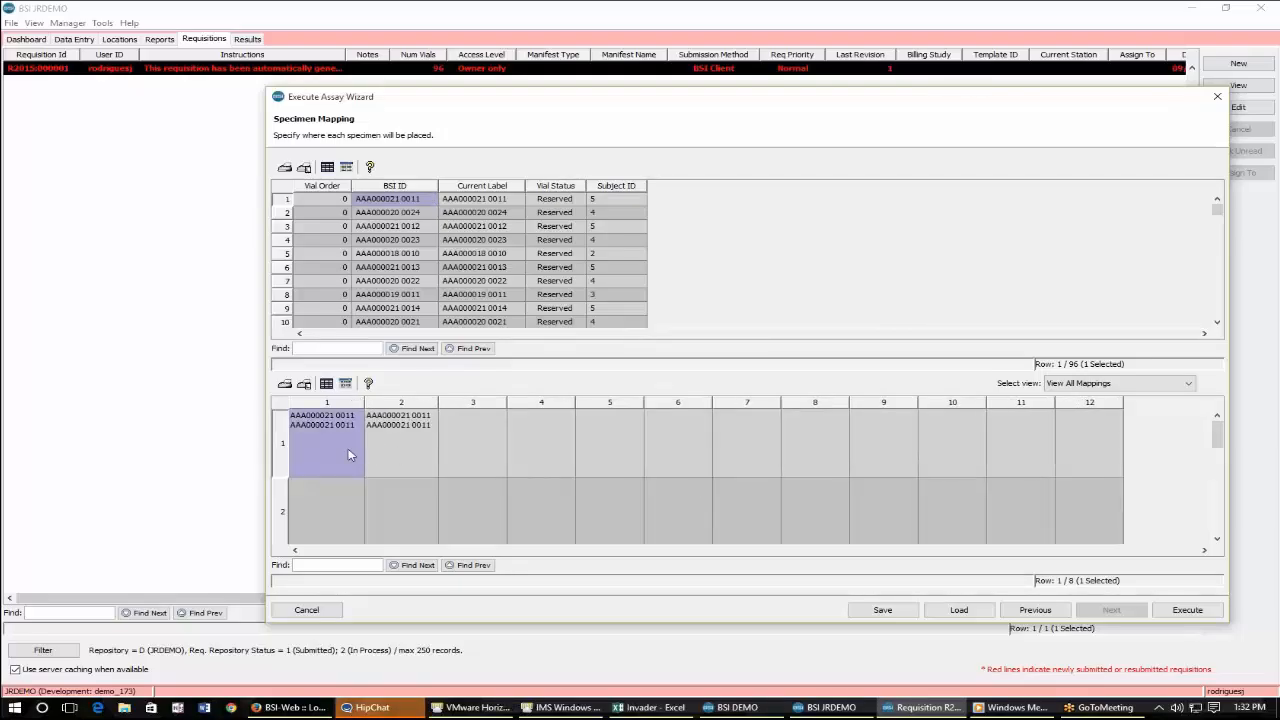
click(378, 459)
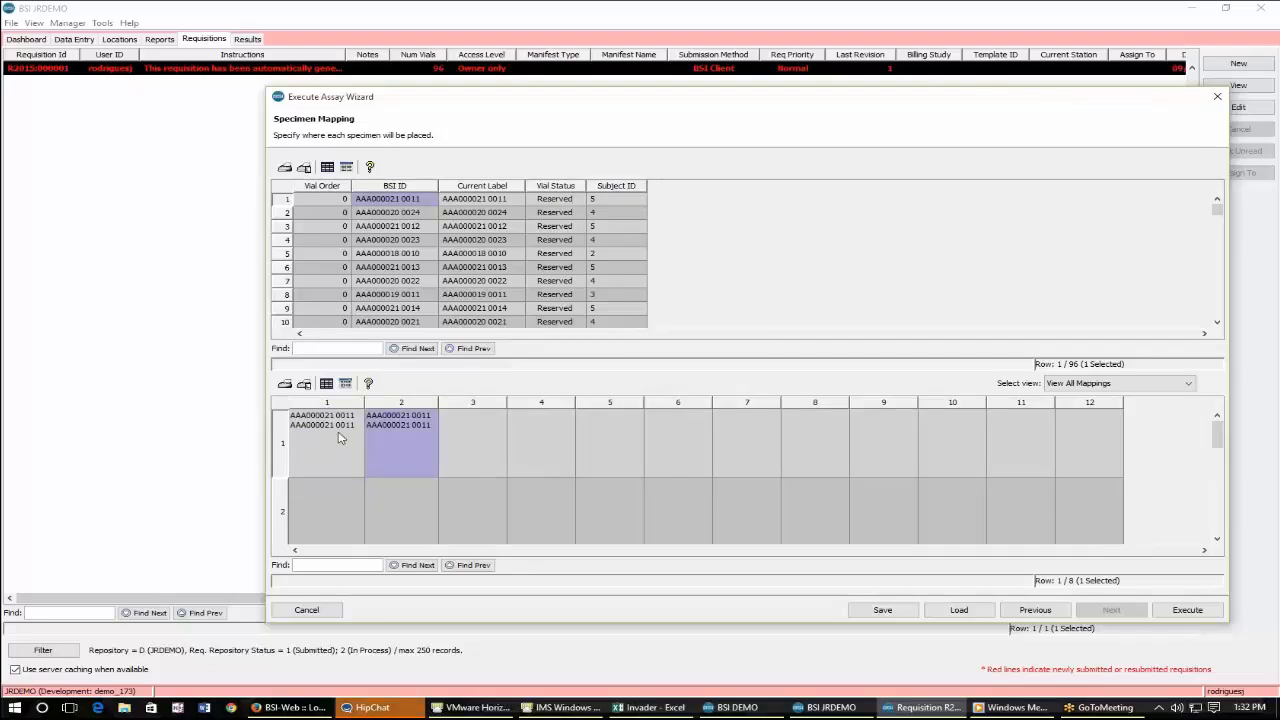
ctrl+click(323, 474)
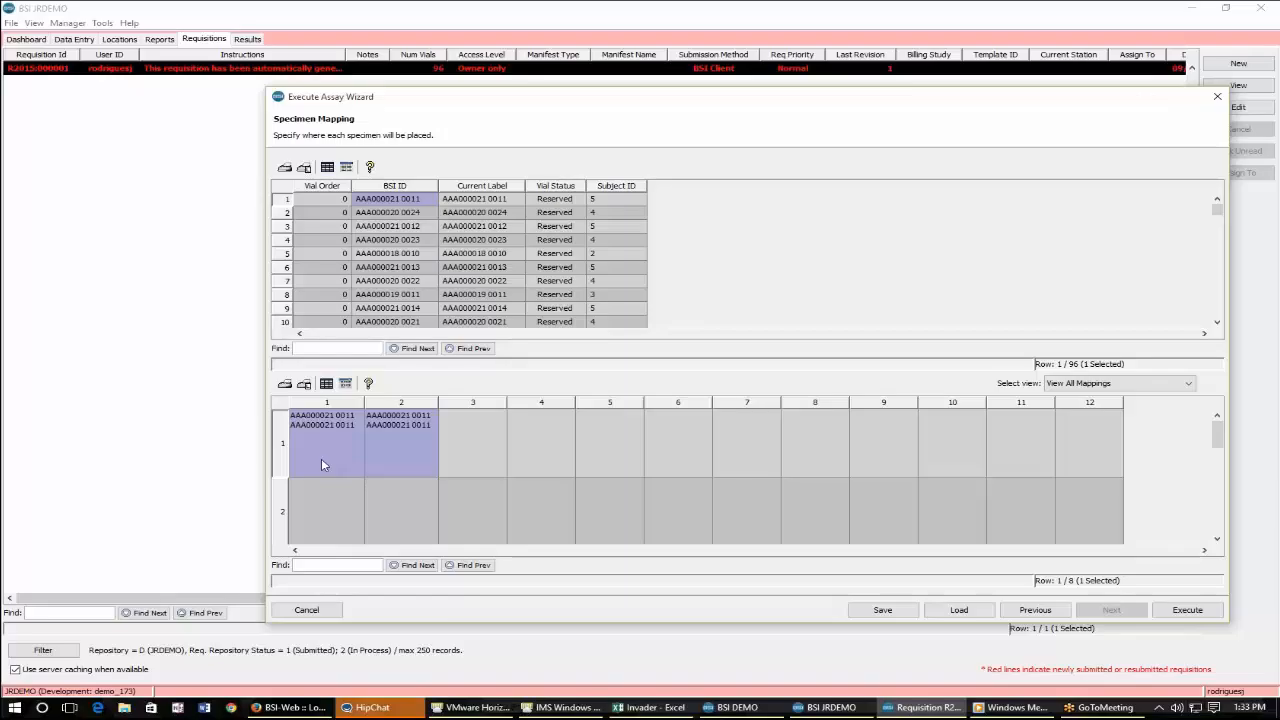
click(372, 444)
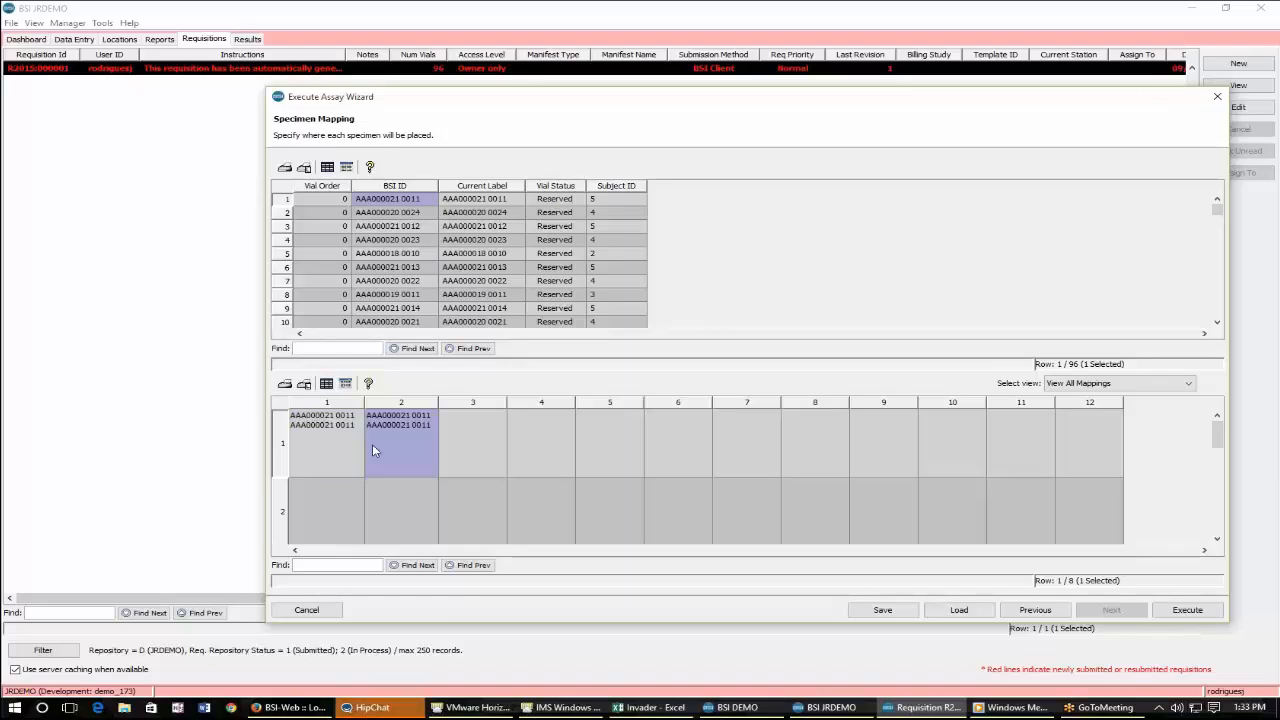
right_click(372, 450)
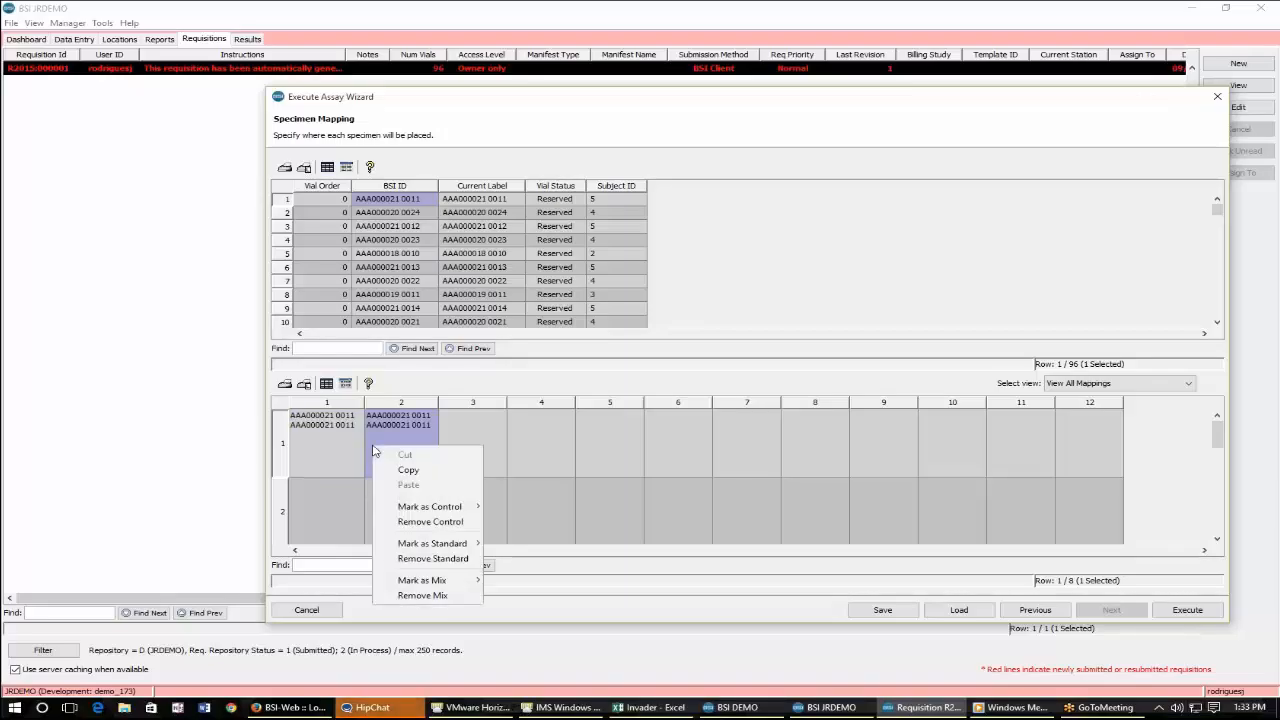
click(370, 427)
right_click(419, 439)
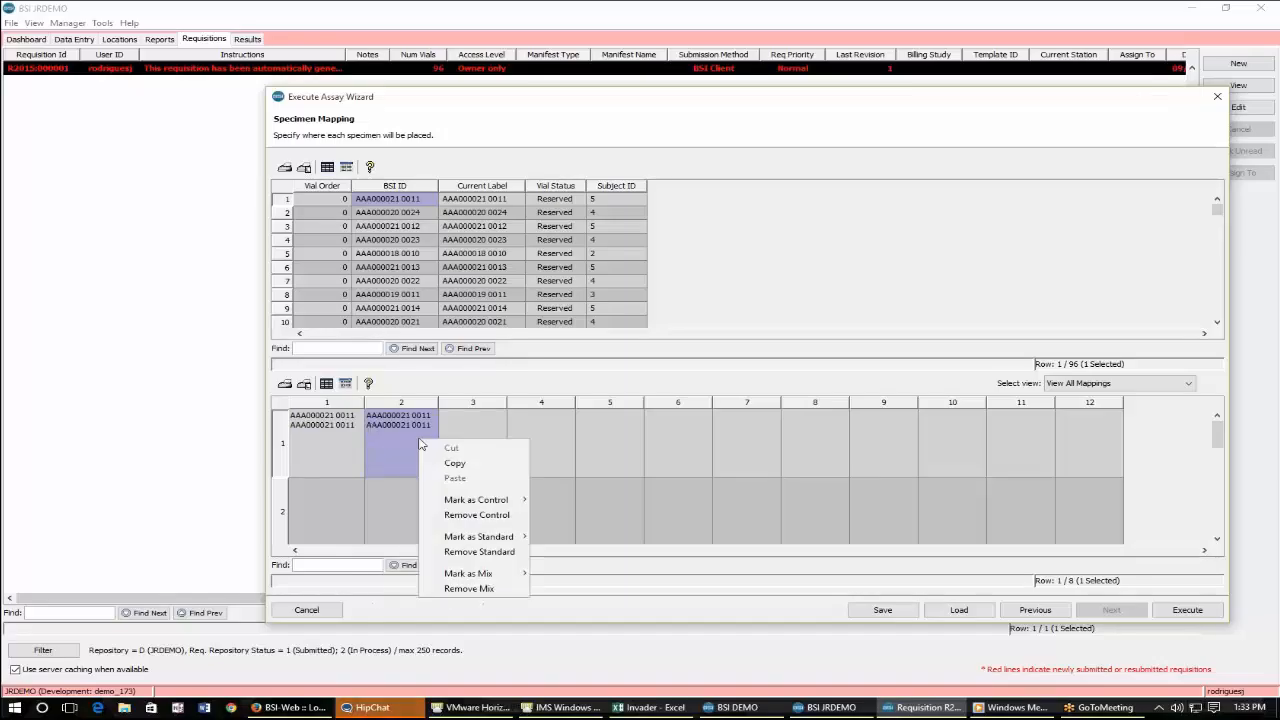
click(309, 444)
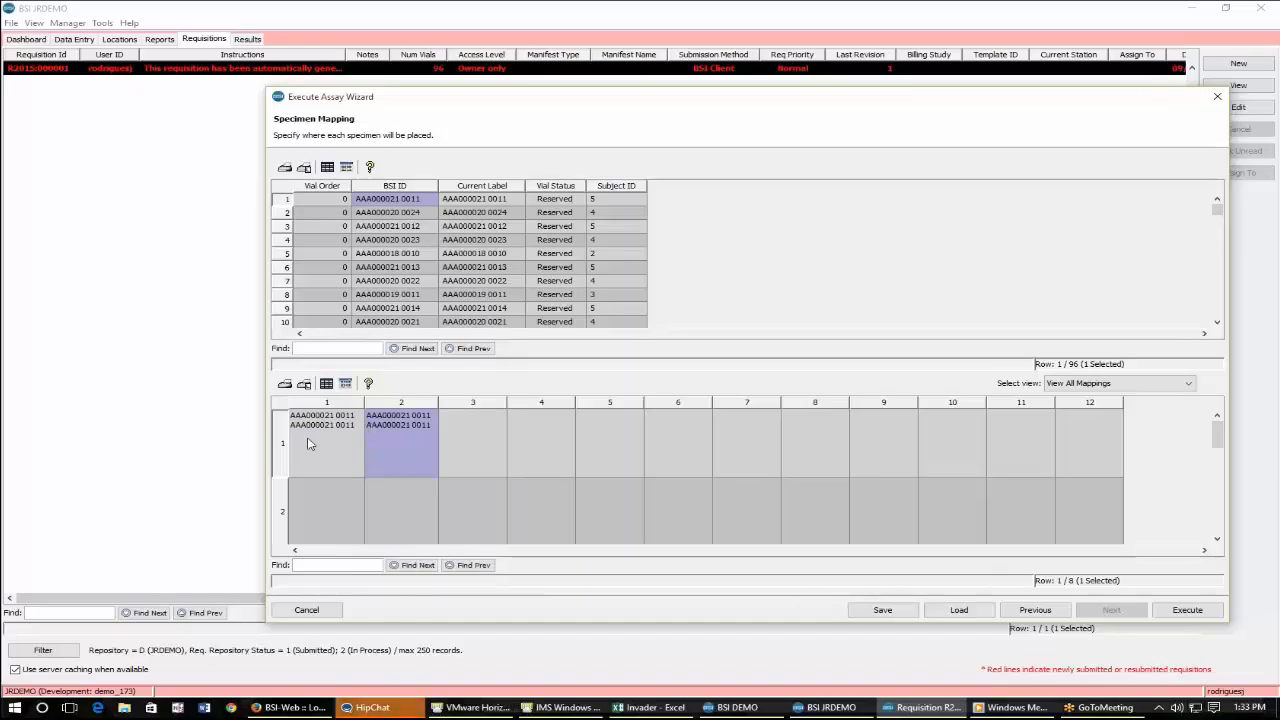
Select the remaining 95 vials and map them onto the plate starting at column 2 of the first row.
click(412, 214)
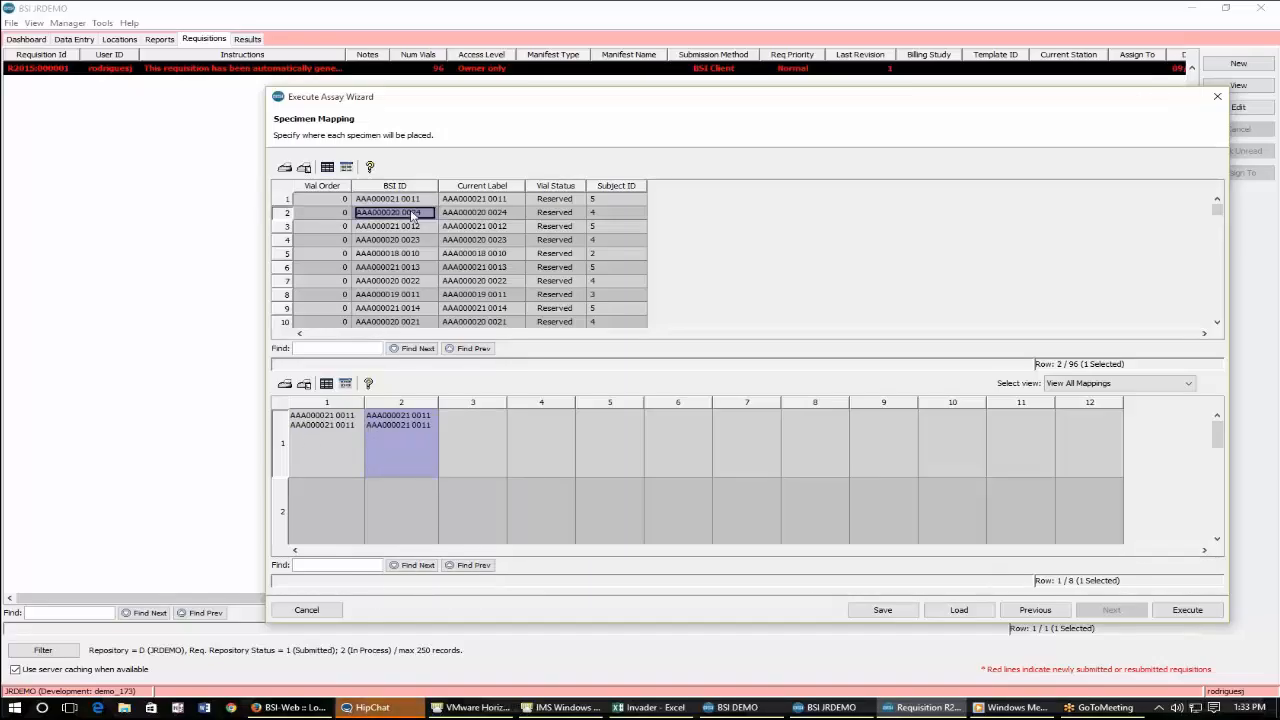
drag(412, 214, 397, 418)
scroll(394, 327, up, 7)
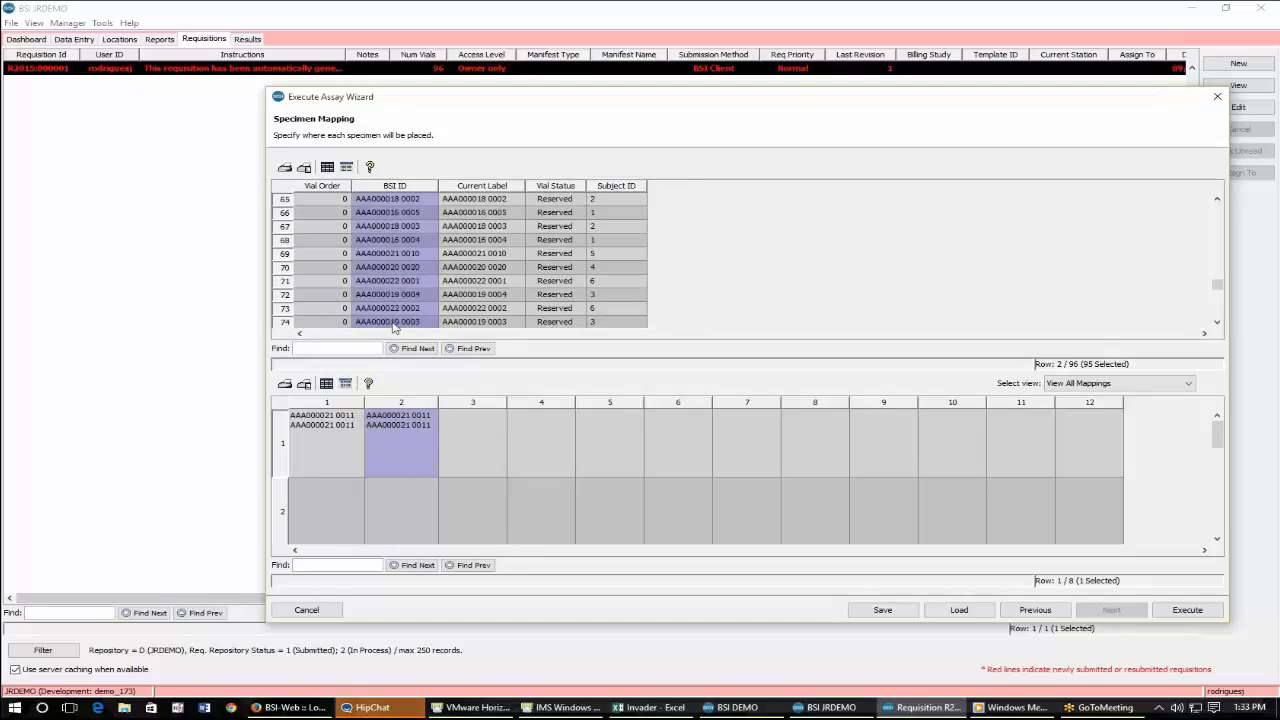
scroll(393, 305, up, 20)
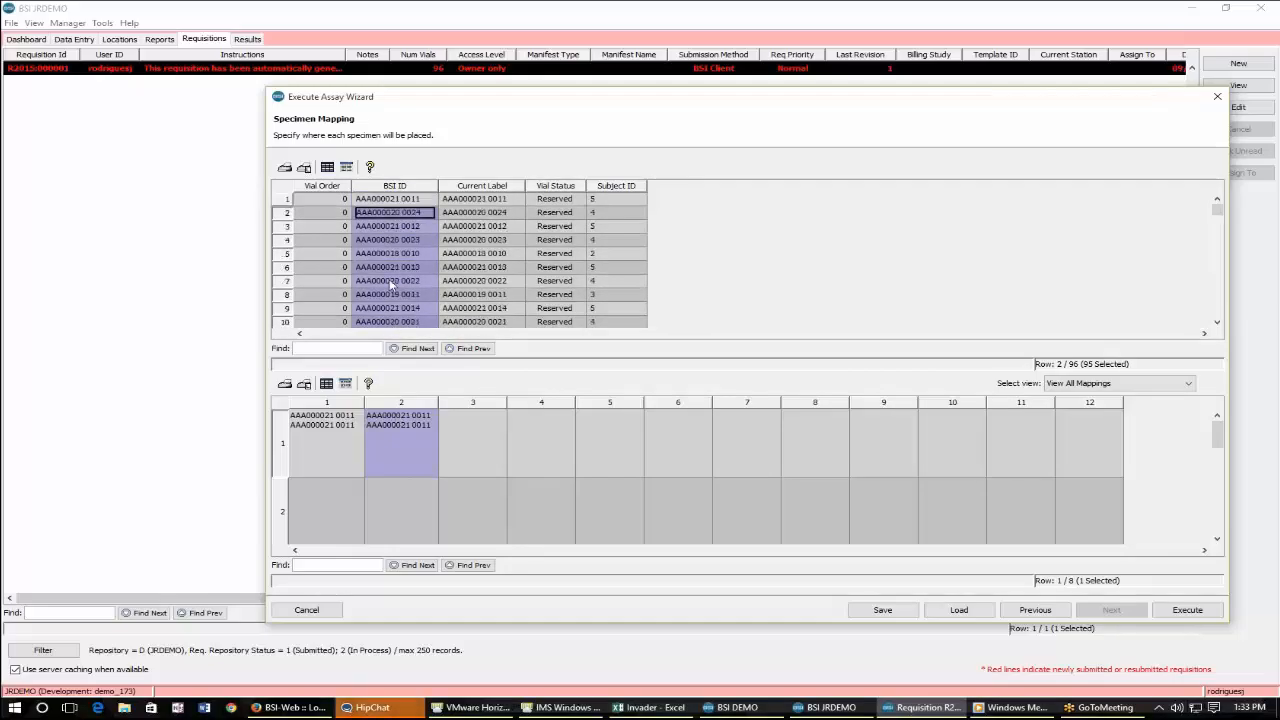
drag(394, 213, 401, 443)
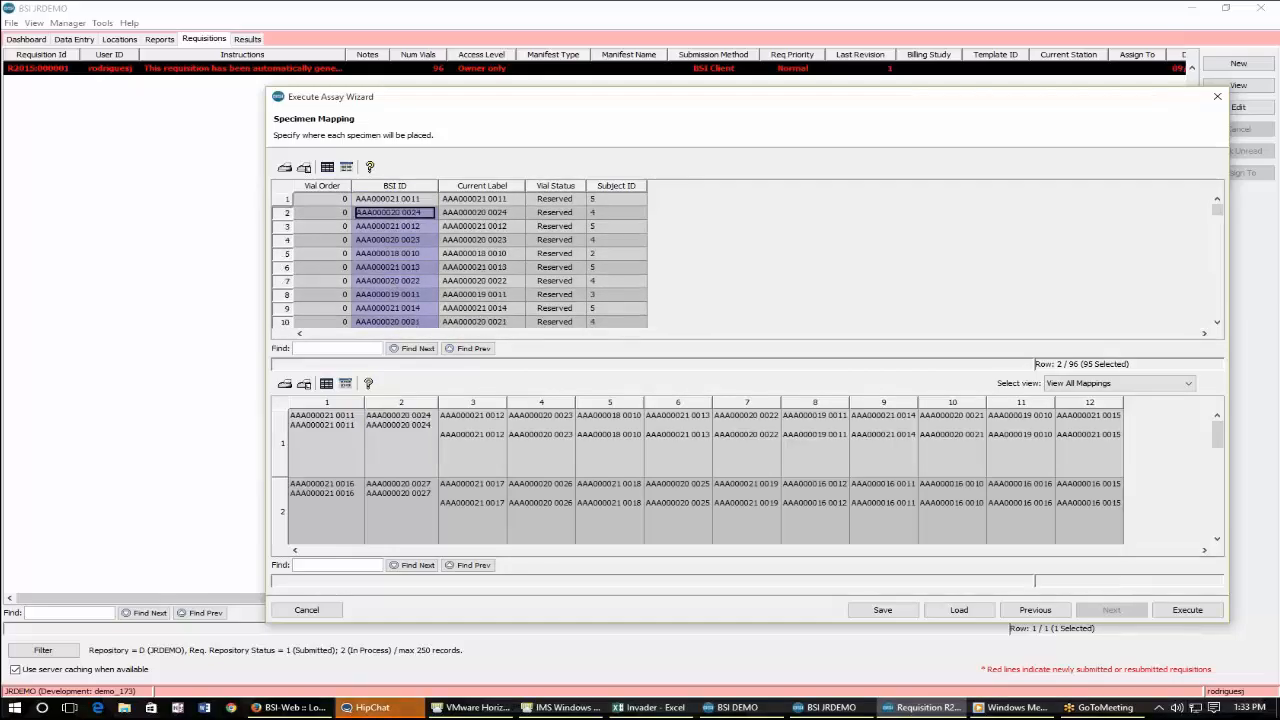
scroll(300, 458, down, 3)
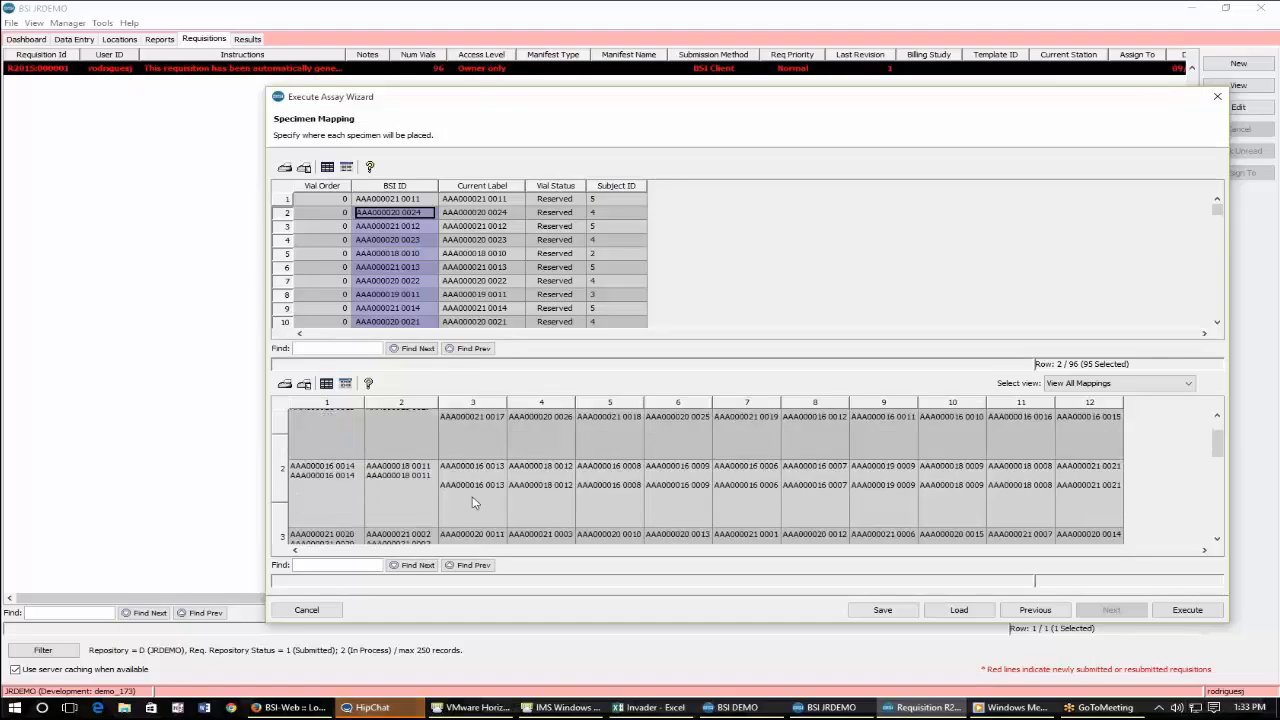
scroll(494, 470, up, 3)
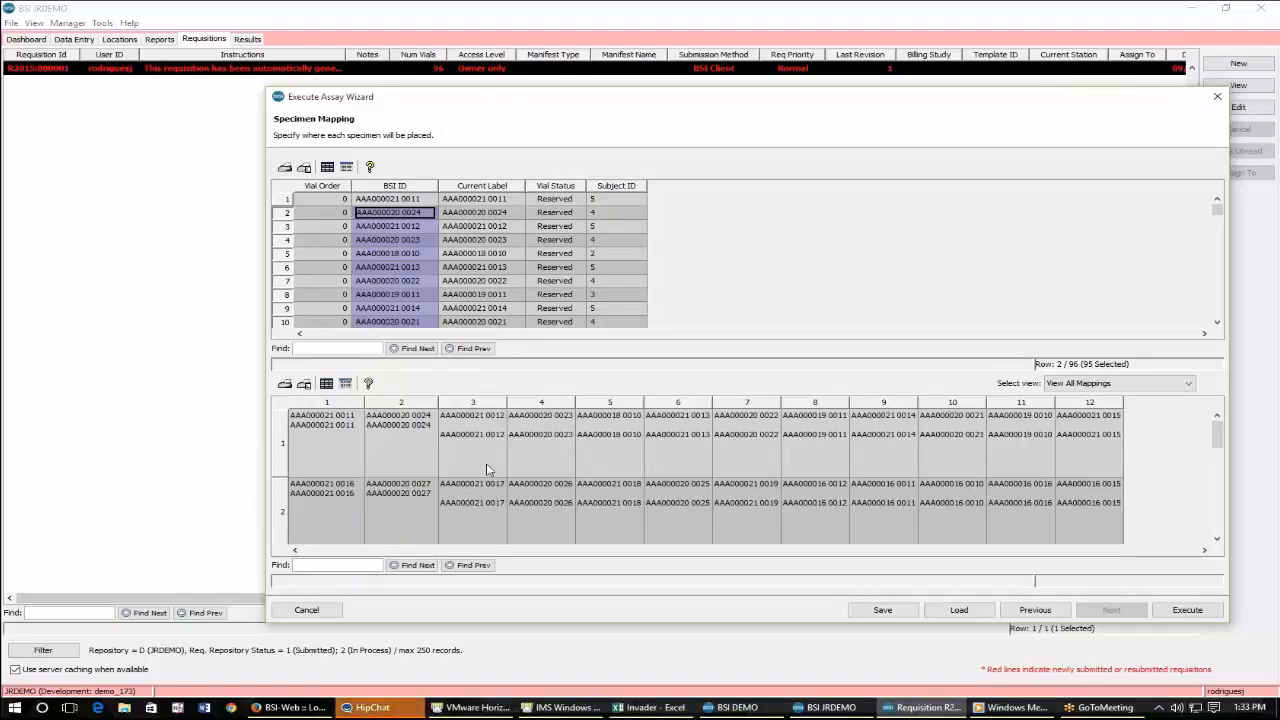
Mark the first-row, first-column well as a Target Solution control.
right_click(346, 467)
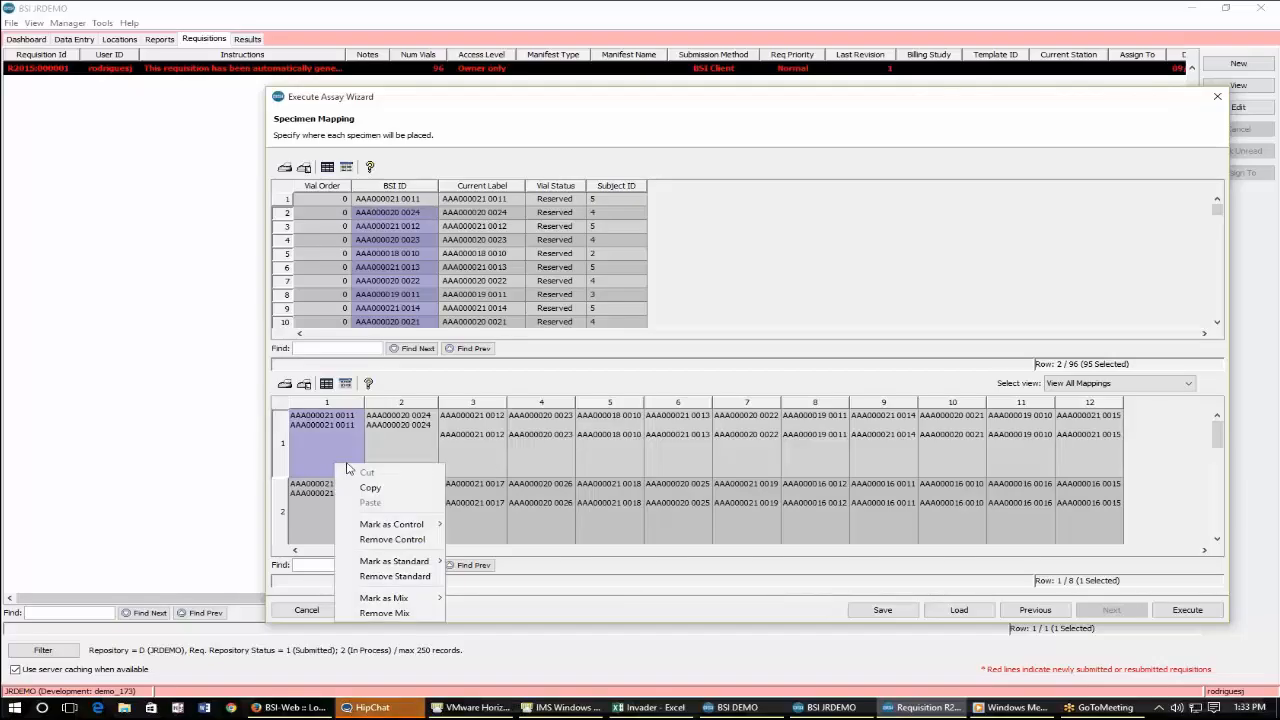
mouse_move(369, 526)
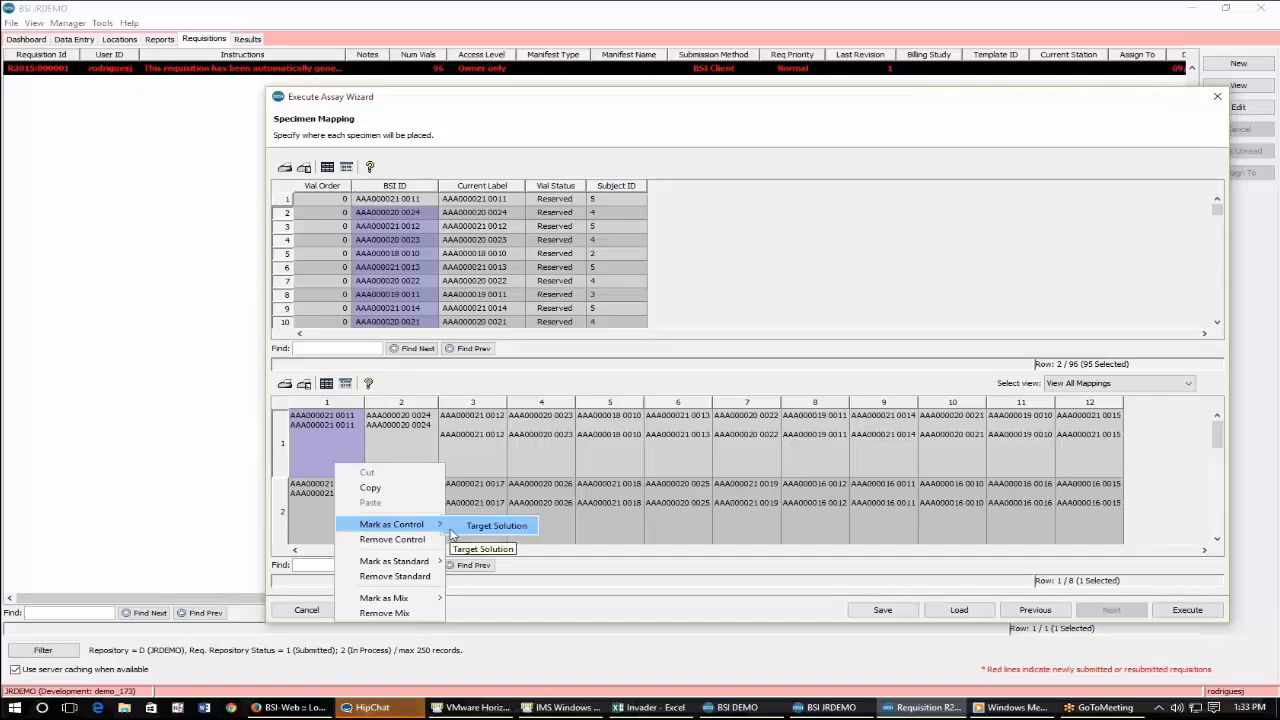
click(452, 527)
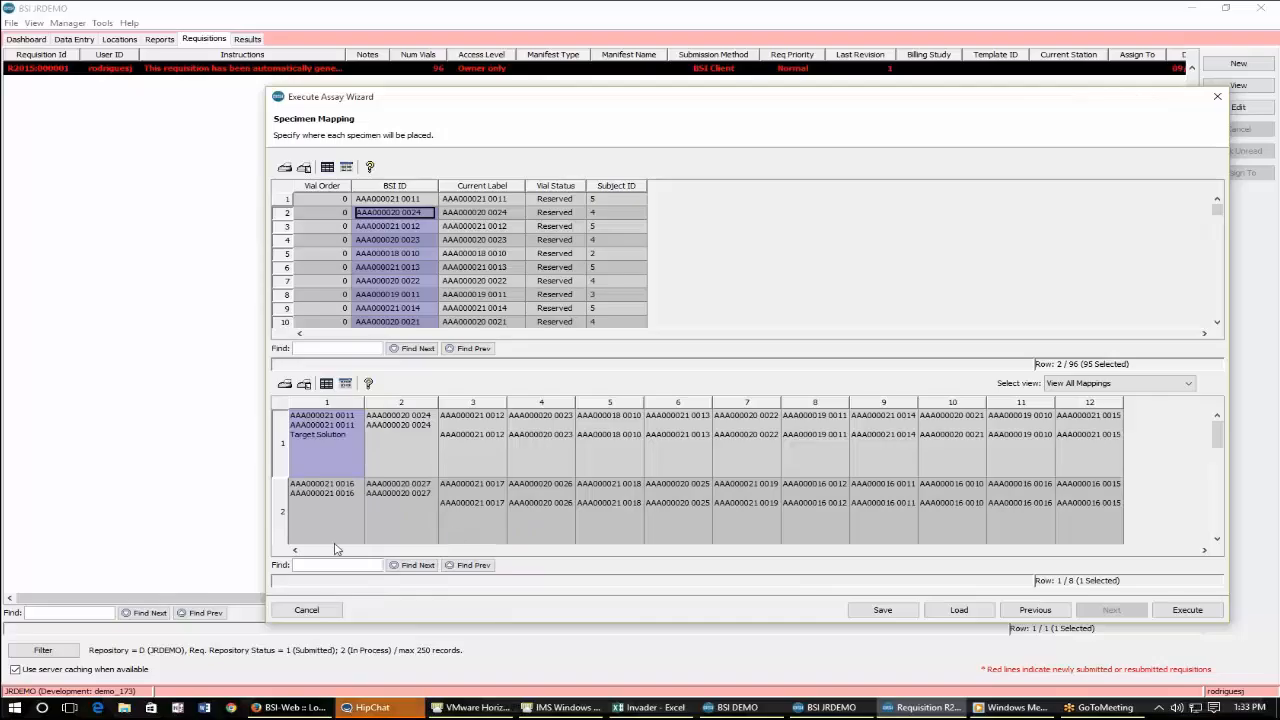
Select the plate's first row and mark it as mix A7.
click(377, 432)
click(343, 405)
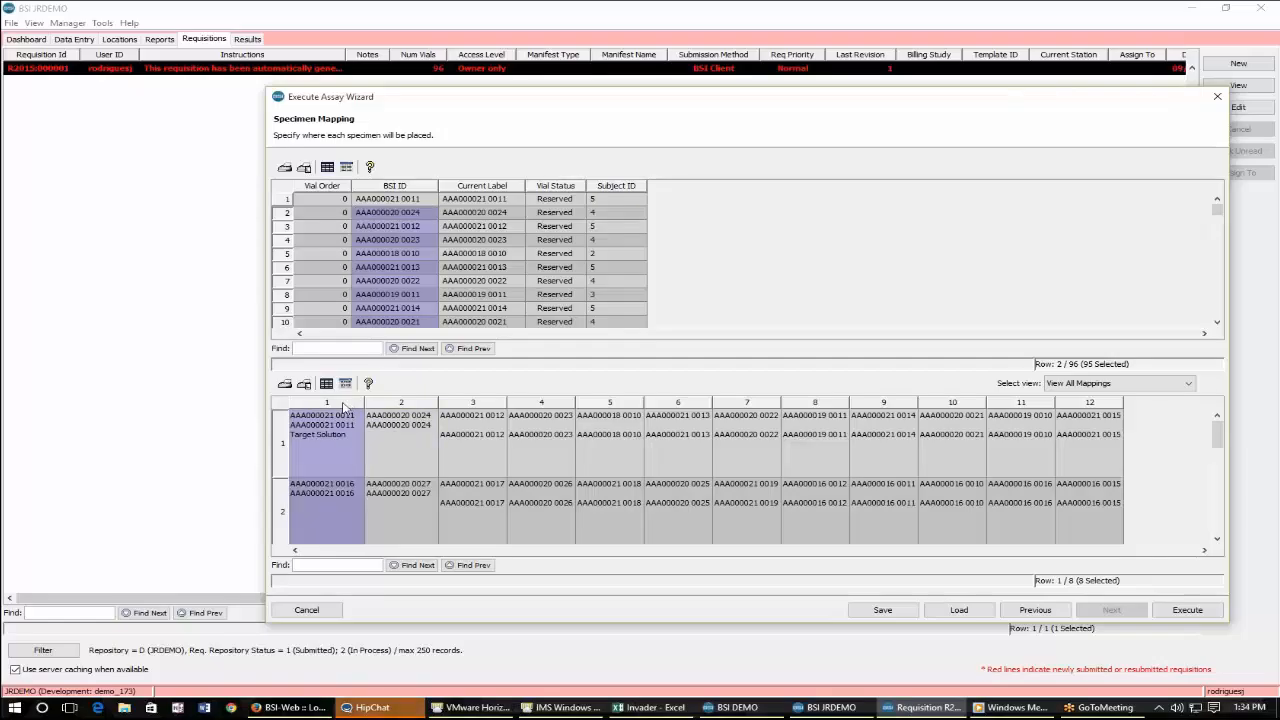
click(280, 441)
right_click(614, 441)
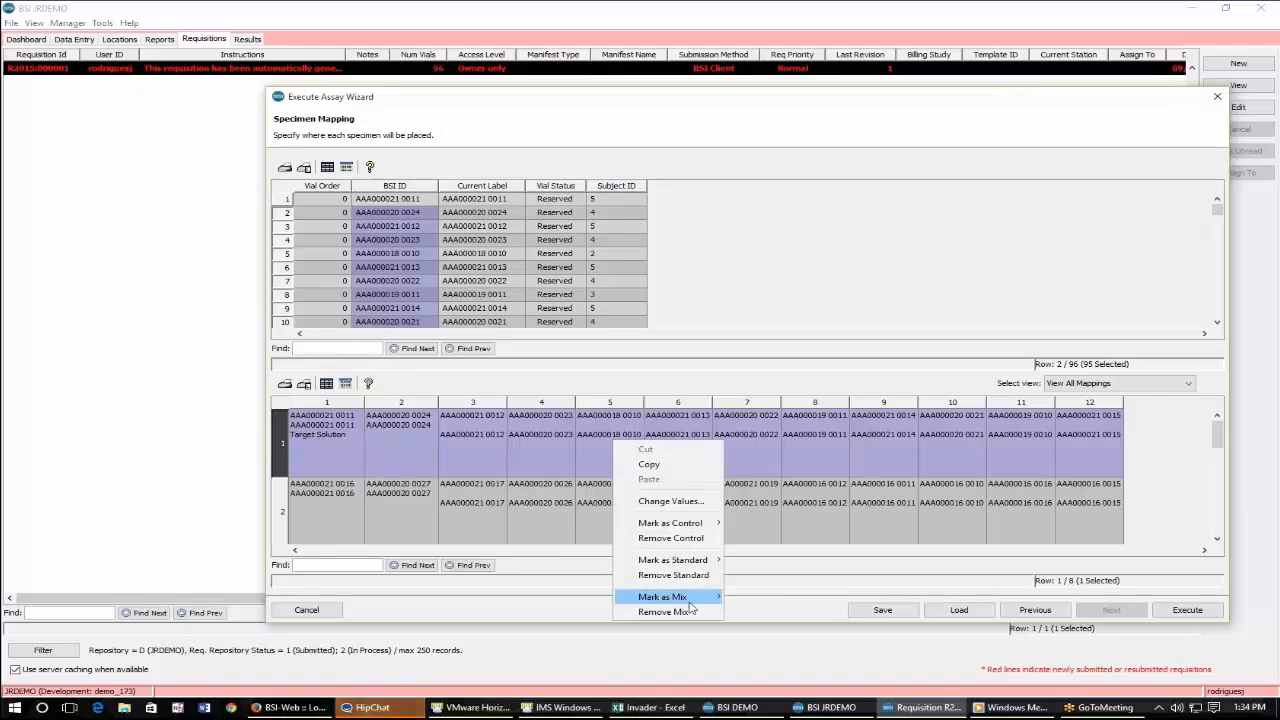
mouse_move(660, 597)
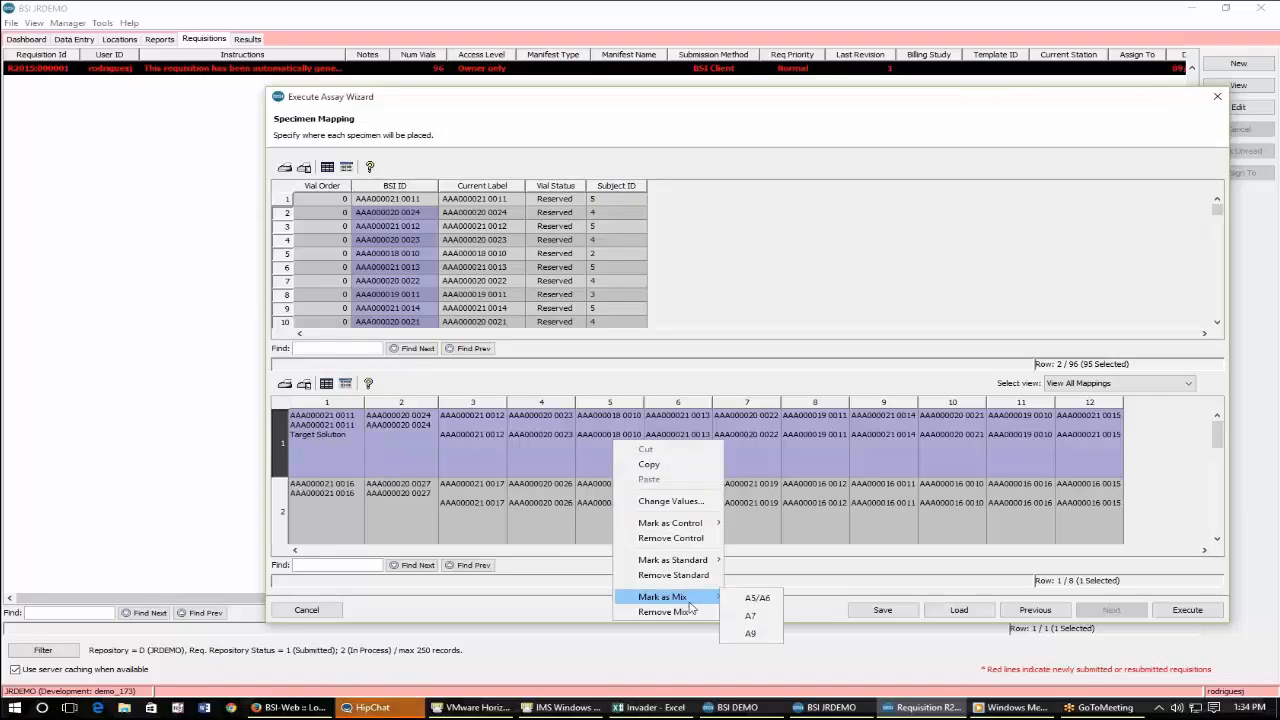
click(750, 615)
Select the plate's second row and mark it as mix A5/A6.
click(283, 515)
right_click(283, 515)
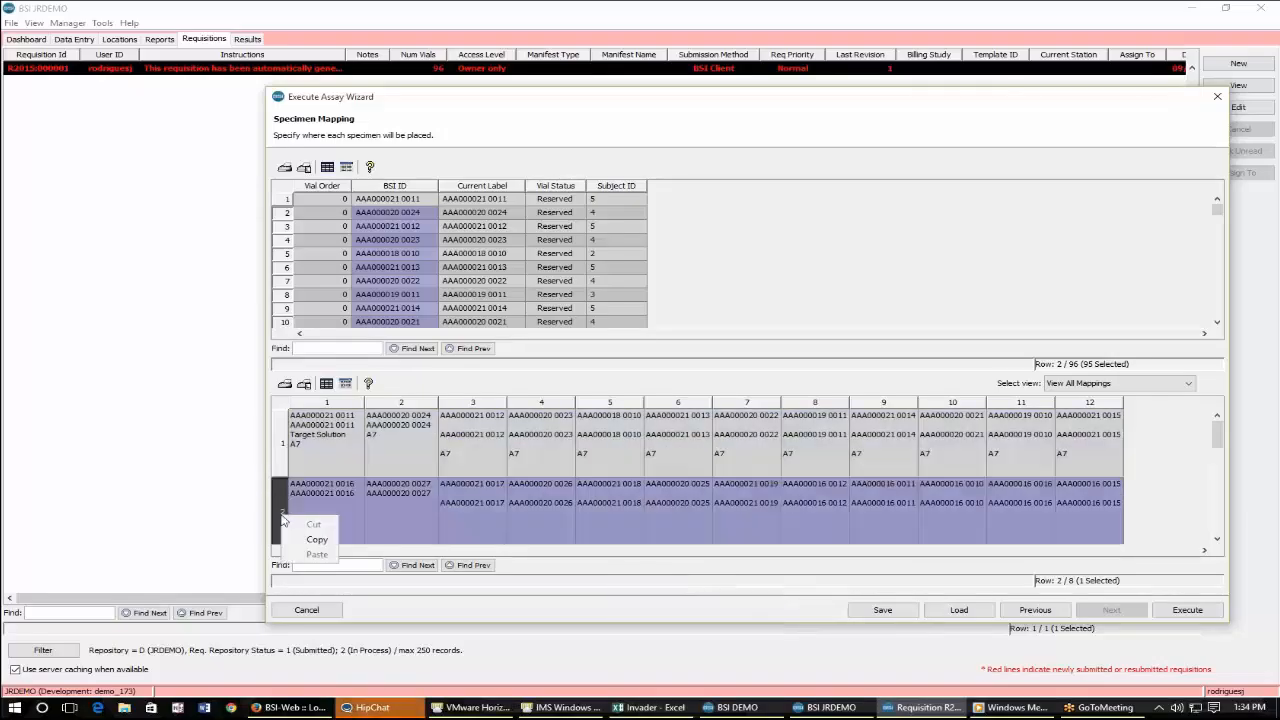
right_click(330, 446)
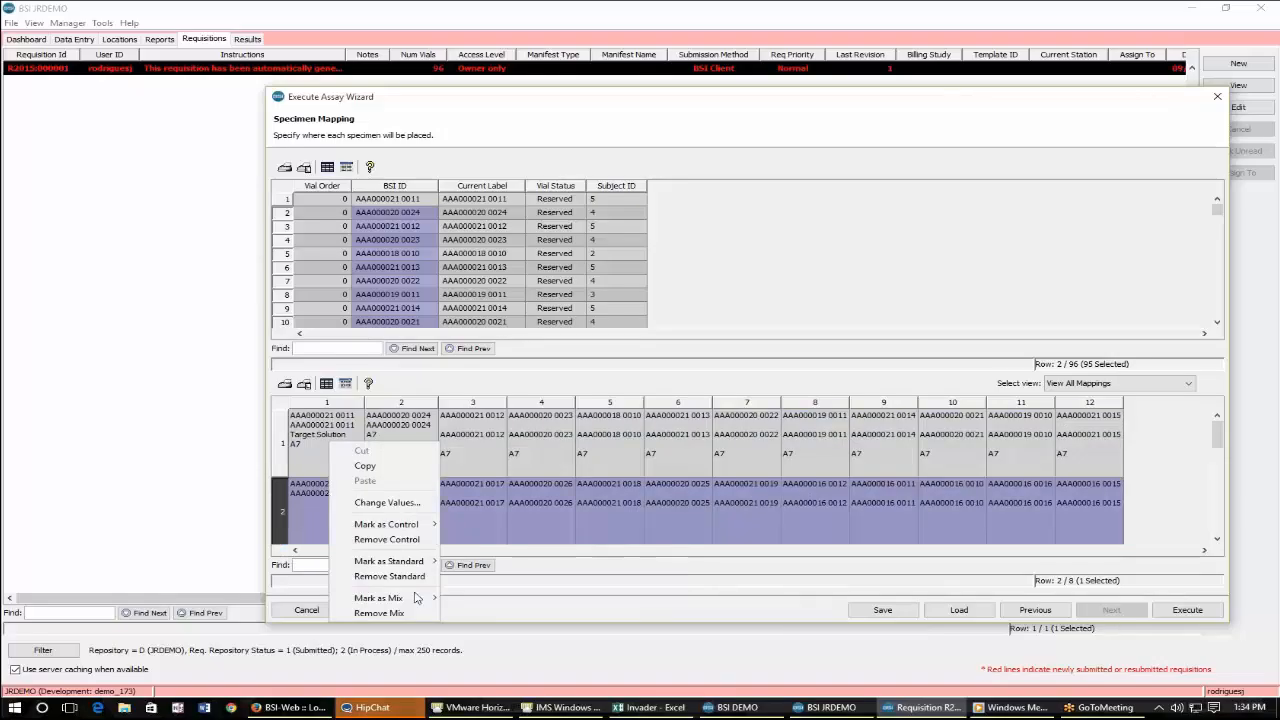
mouse_move(417, 597)
click(466, 599)
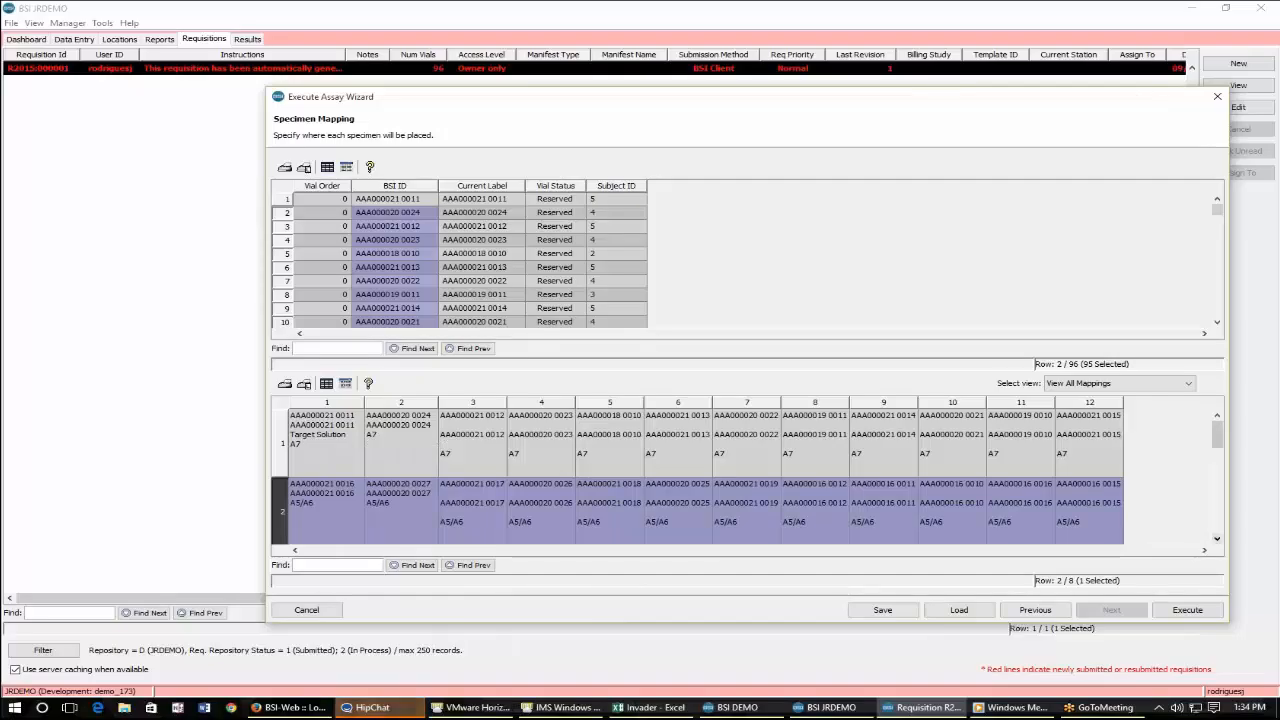
Switch the plate view to Mix to review the mix assignments, then return to View All Mappings.
click(1155, 384)
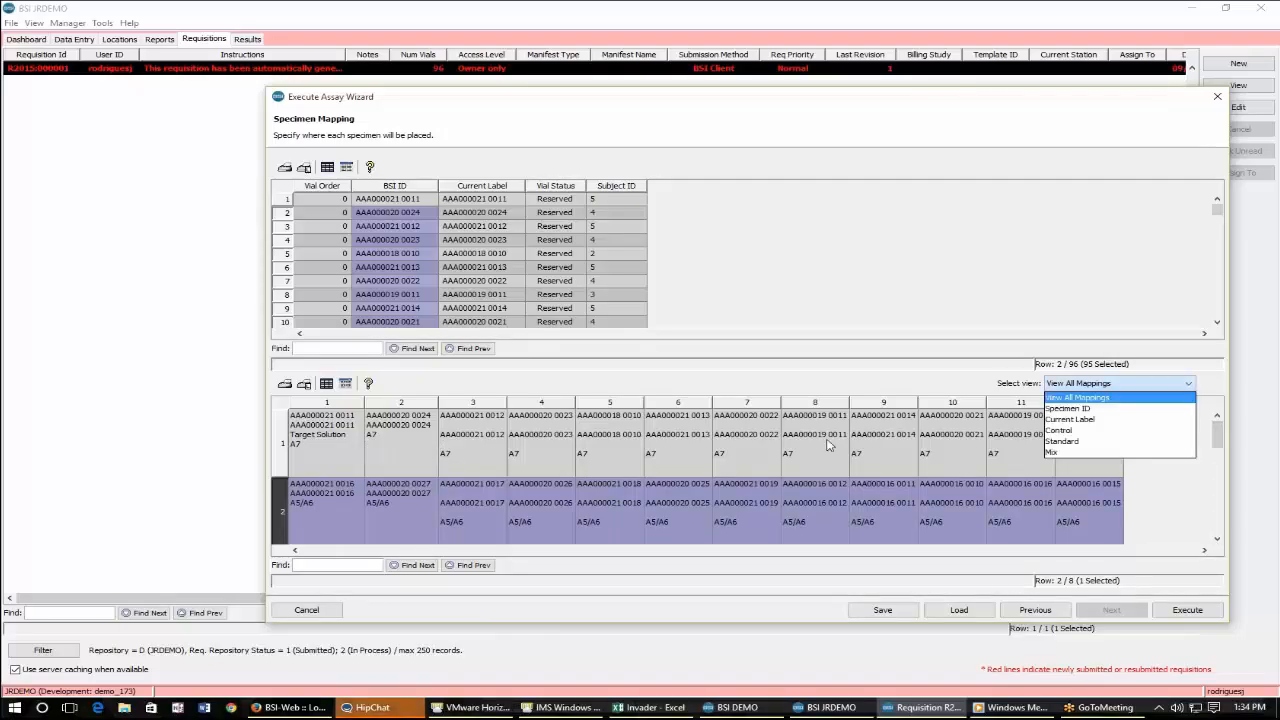
click(1084, 453)
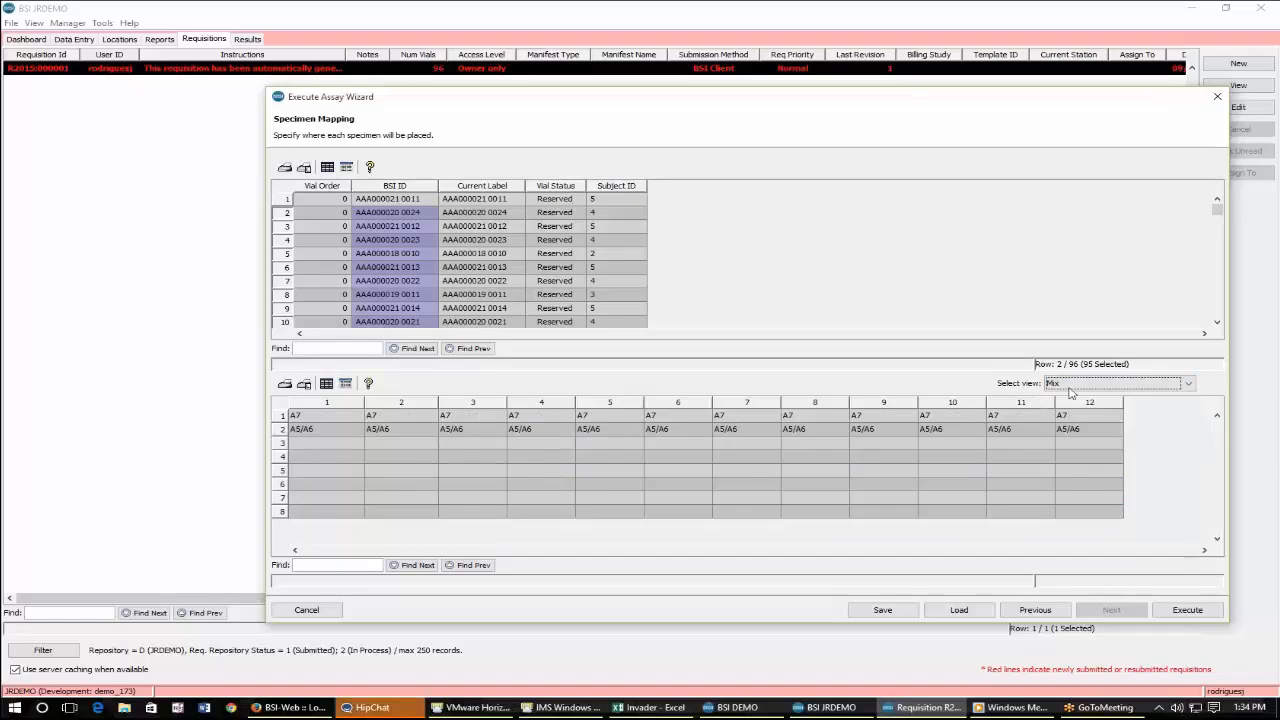
click(1140, 383)
click(1144, 397)
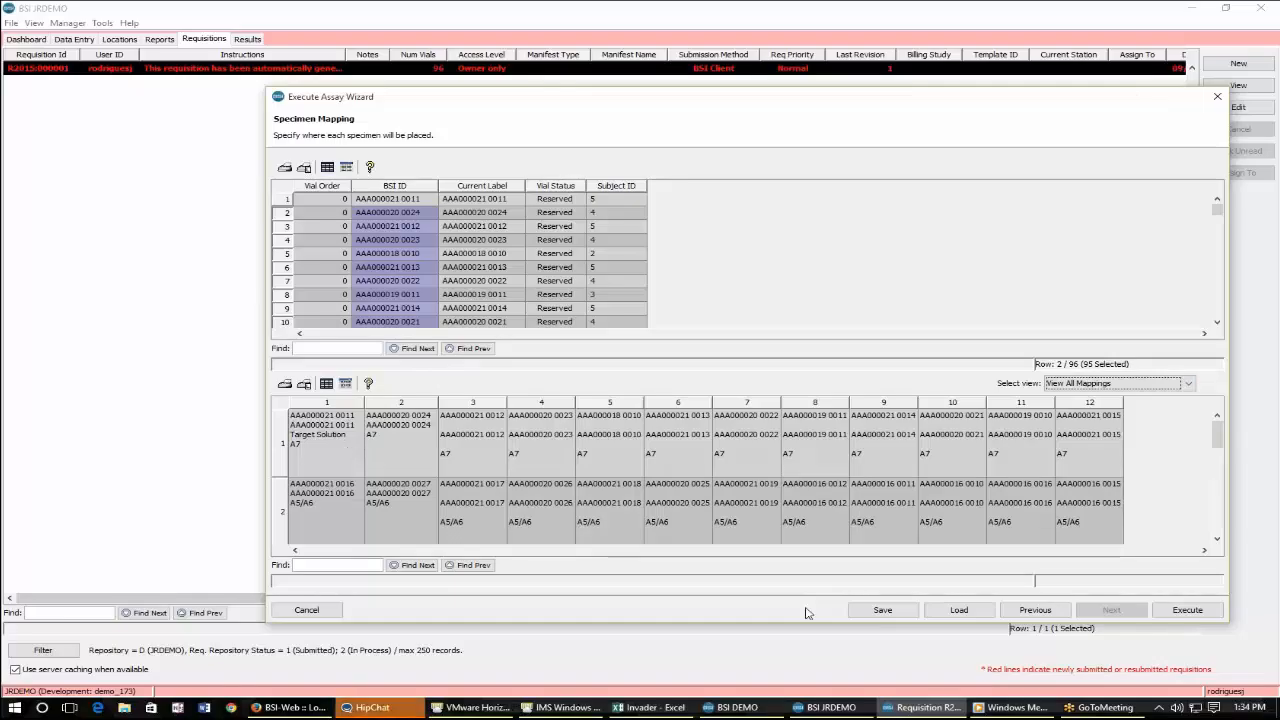
Save the specimen mapping under the name invader.
click(859, 611)
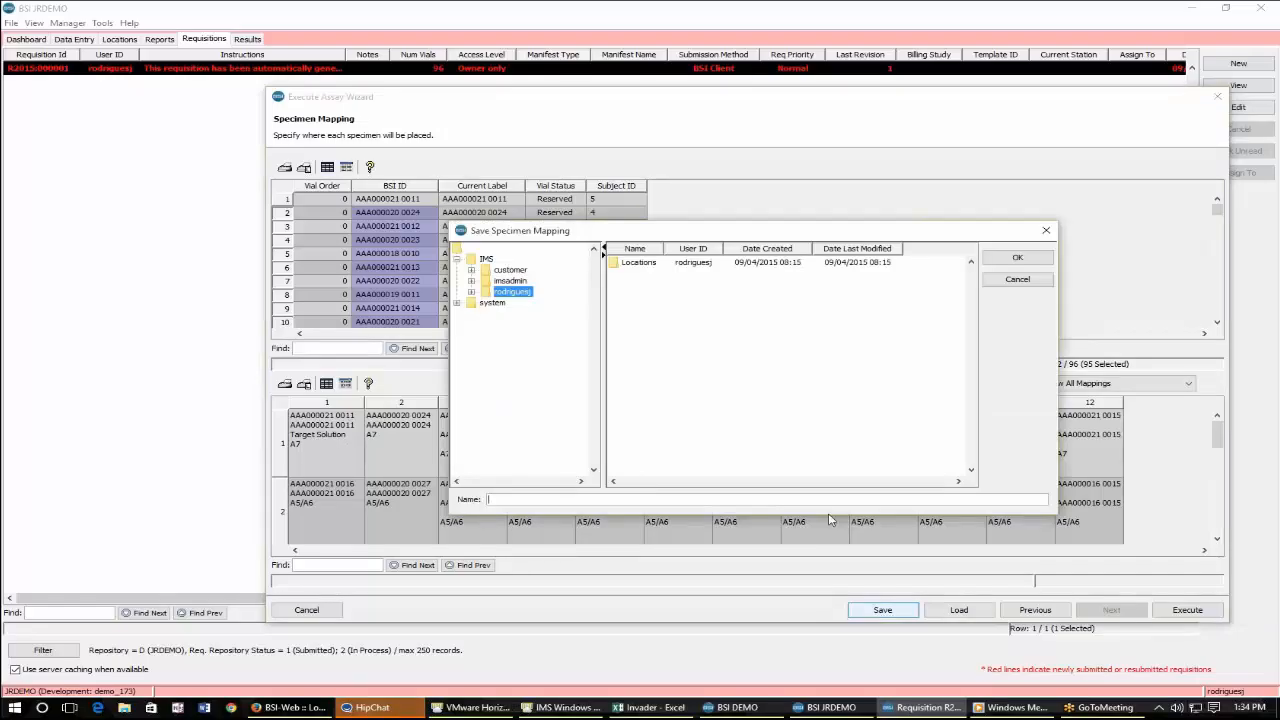
text(vader)
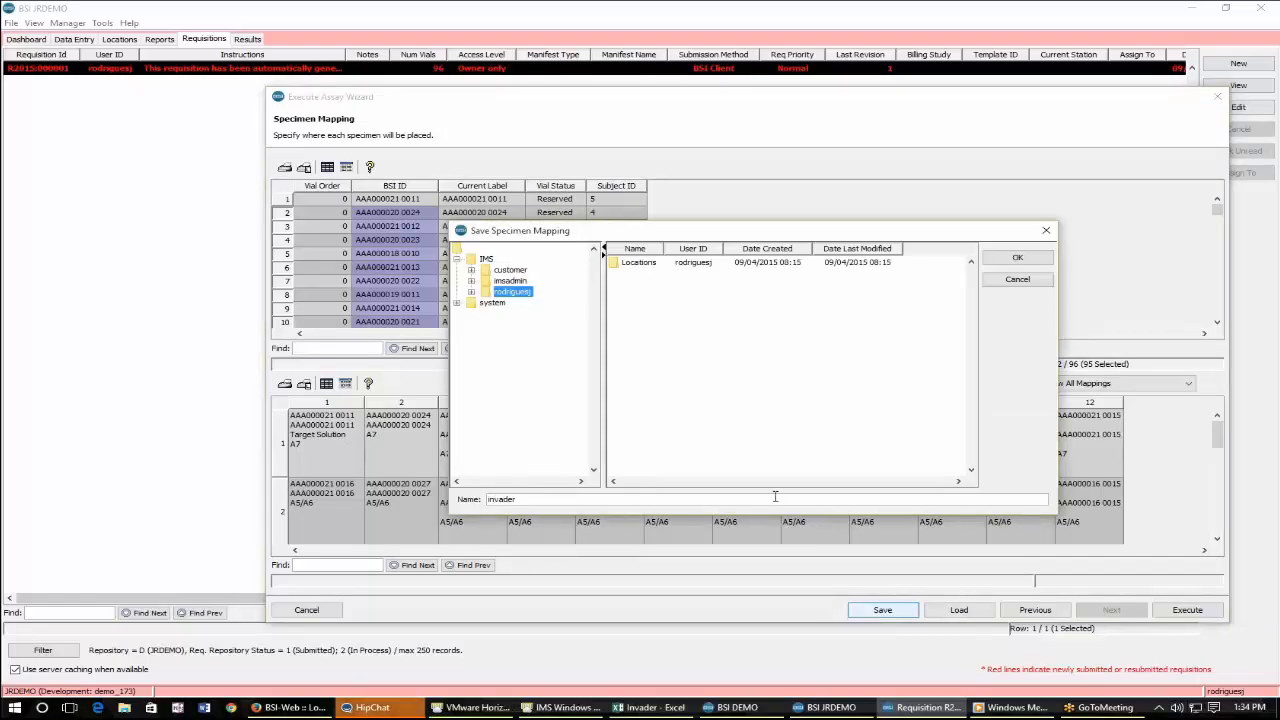
key(Return)
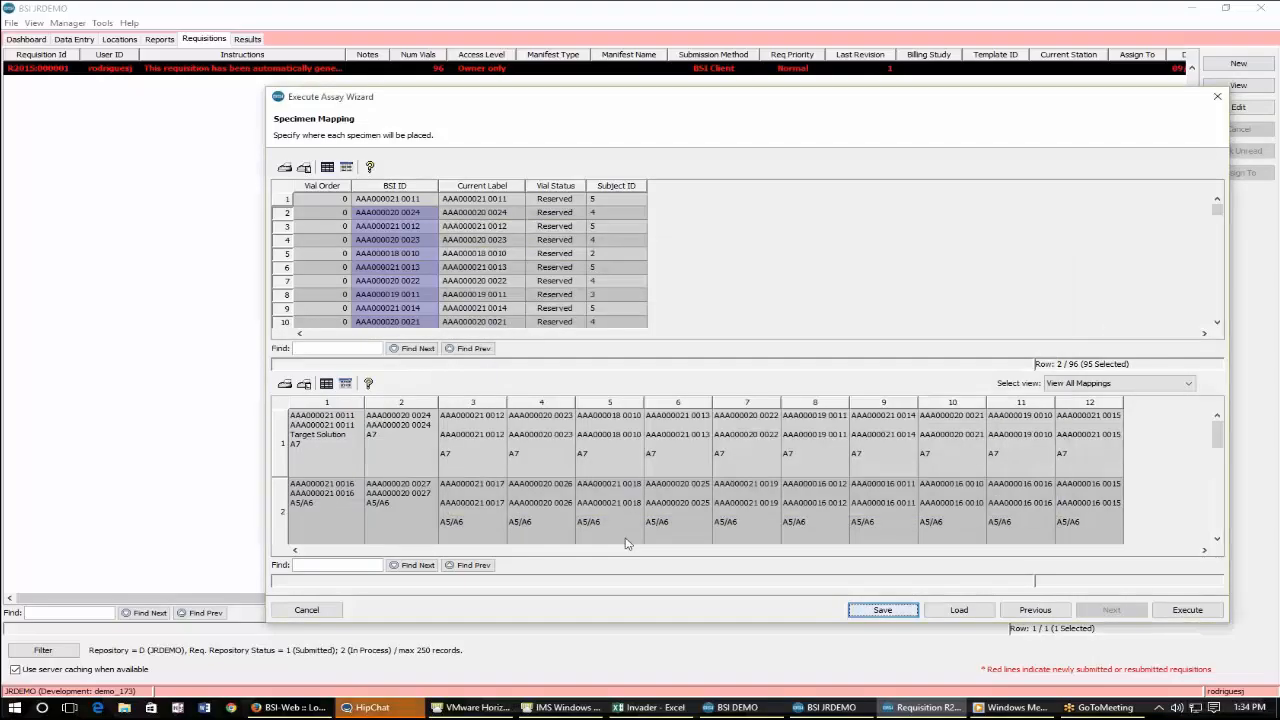
click(297, 448)
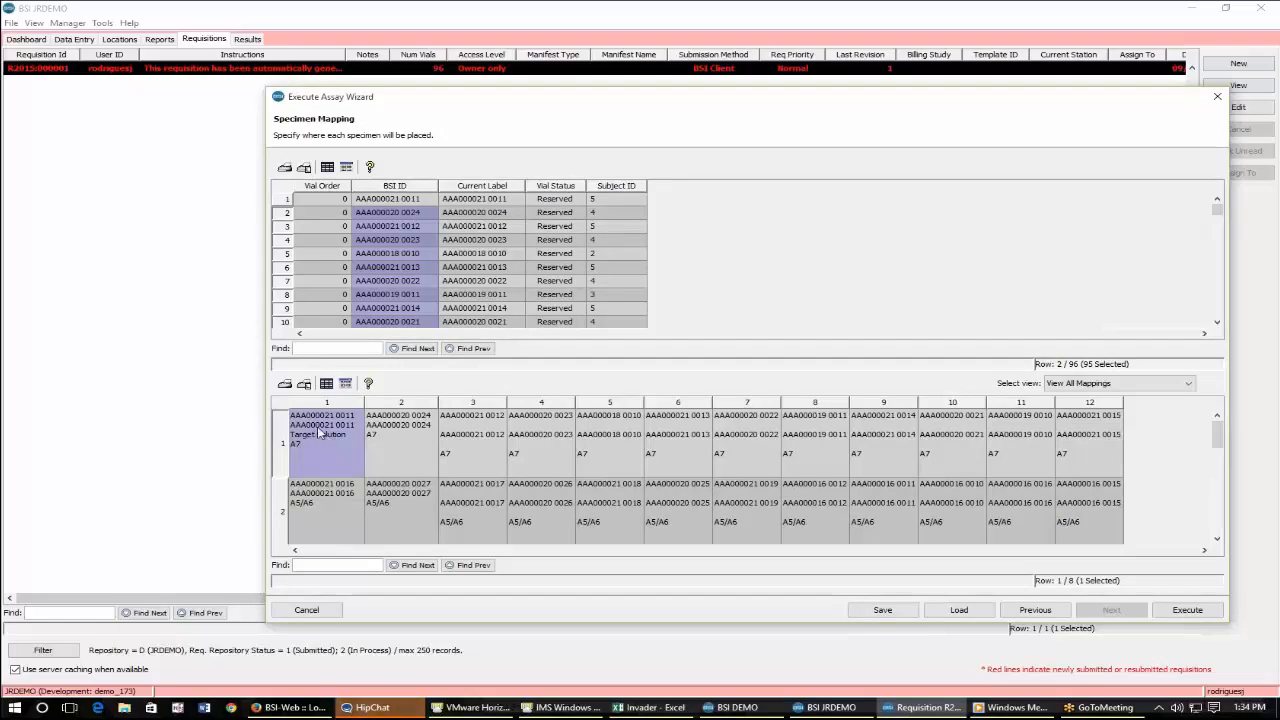
click(284, 458)
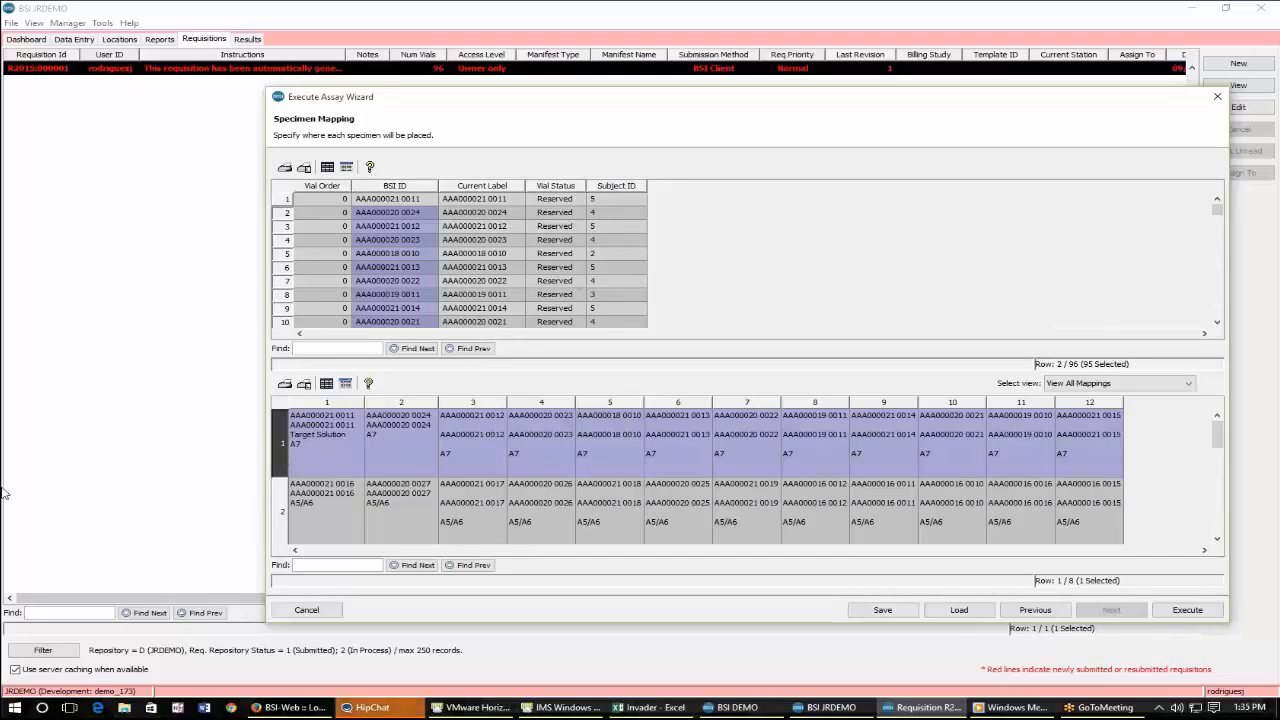
Review the specimen mapping across the plate rows and the specimen list in the wizard.
click(285, 522)
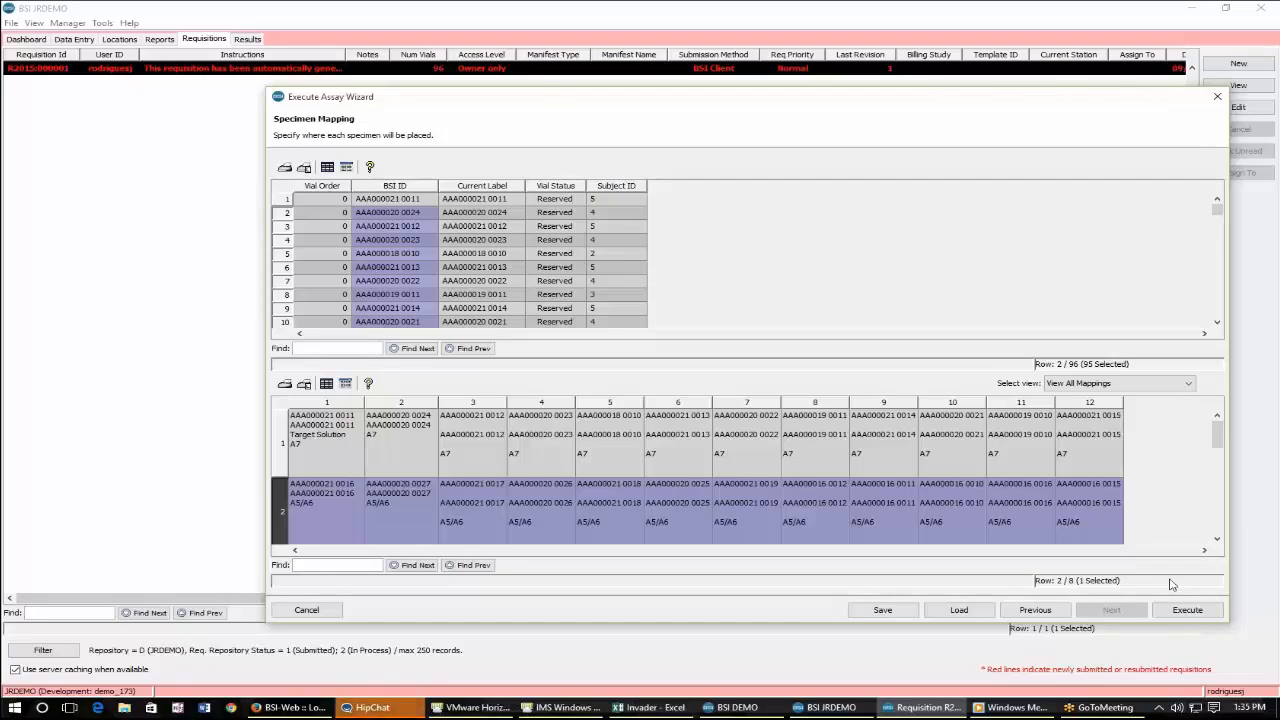
click(978, 538)
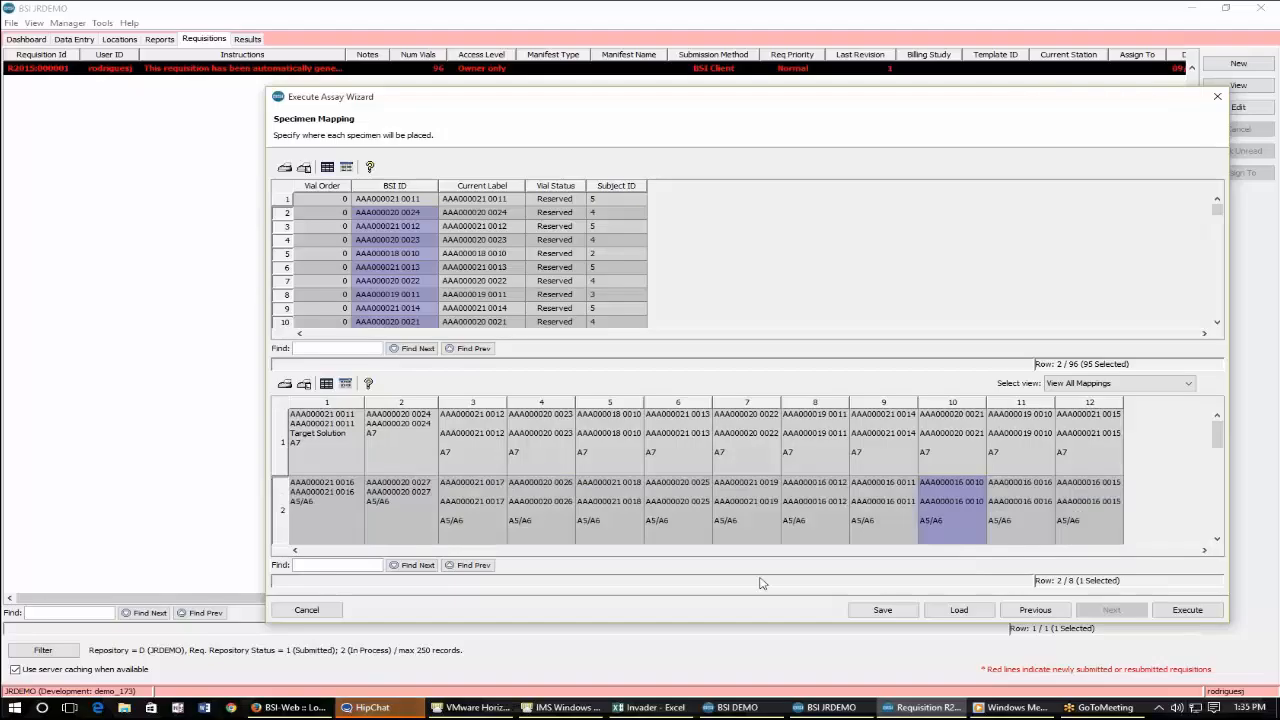
click(314, 197)
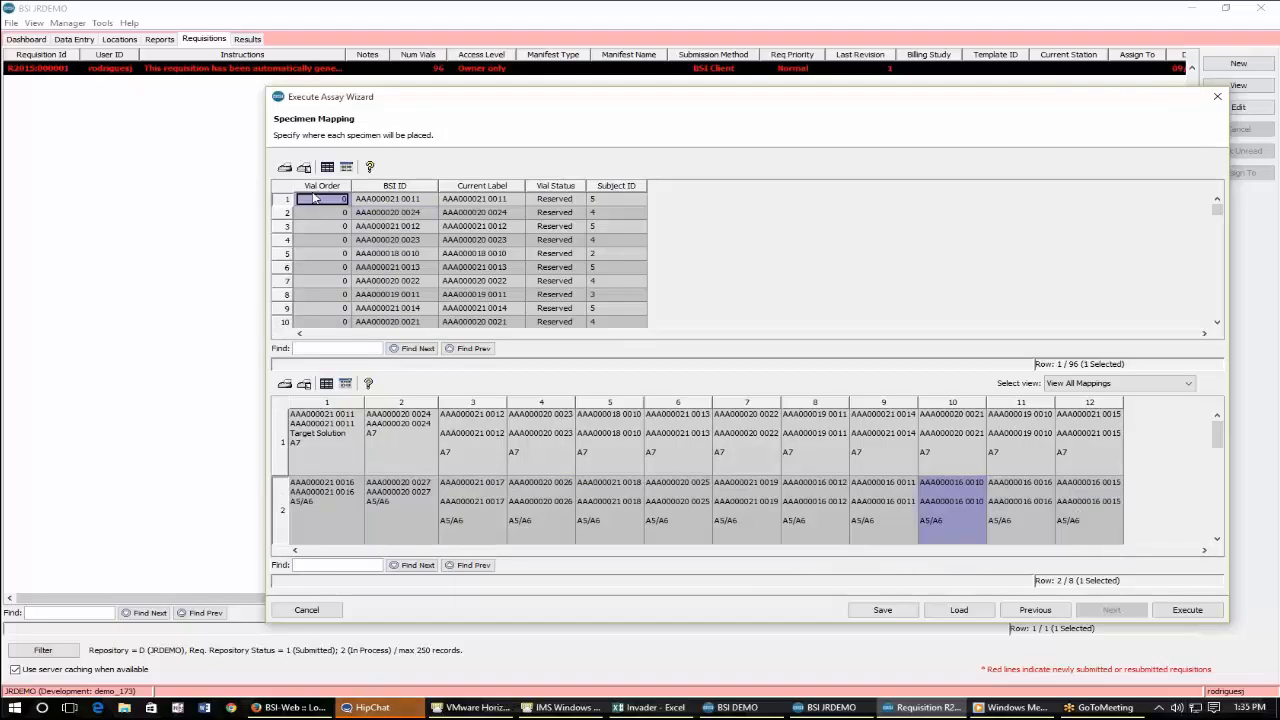
drag(396, 100, 408, 203)
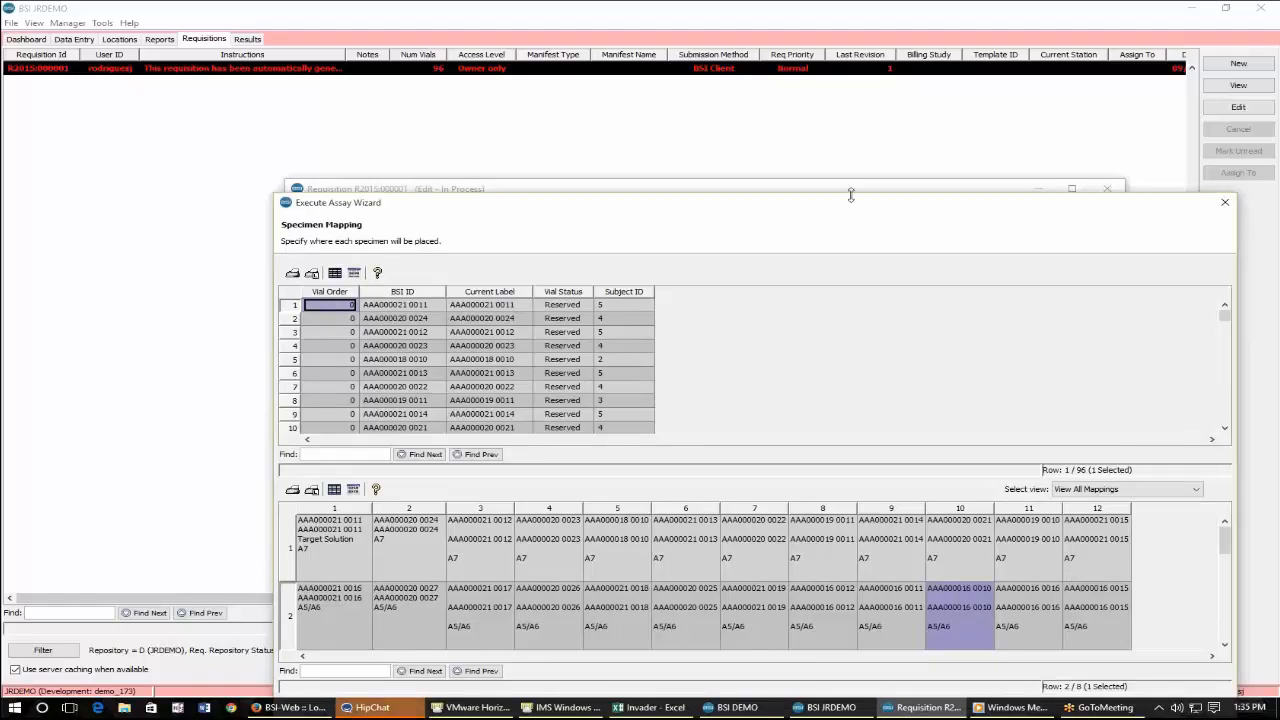
drag(850, 195, 832, 104)
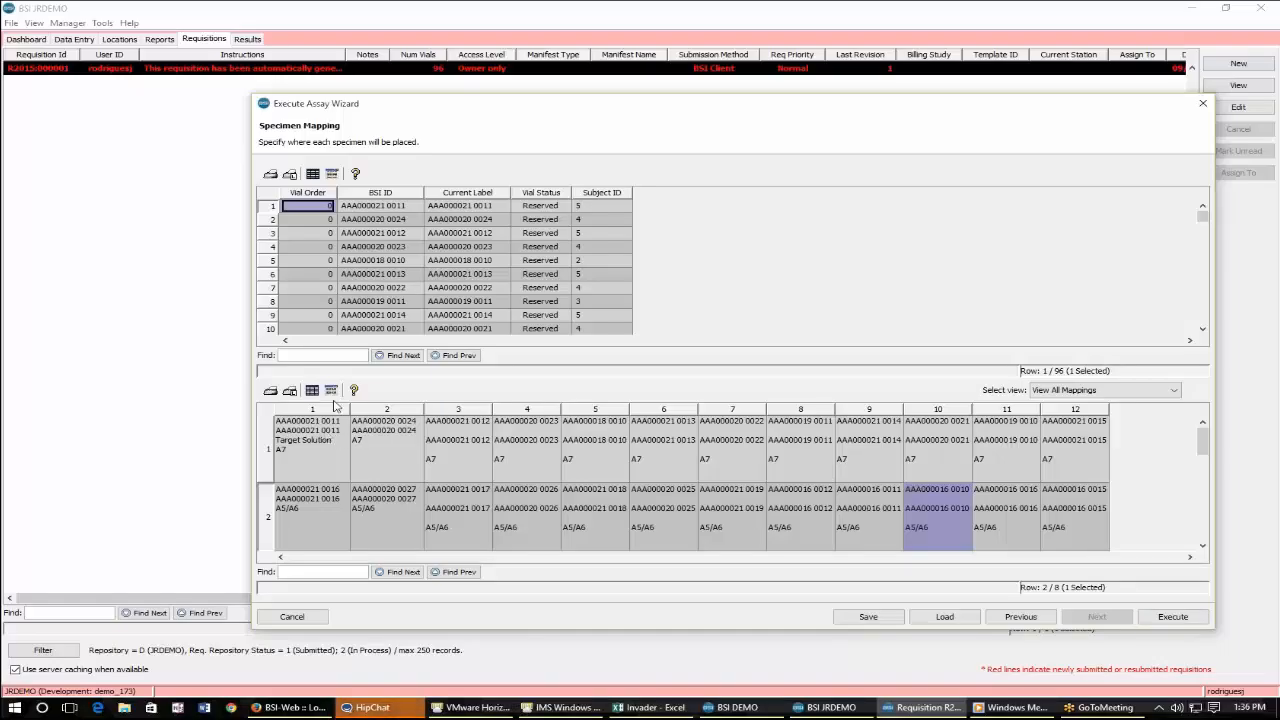
click(332, 450)
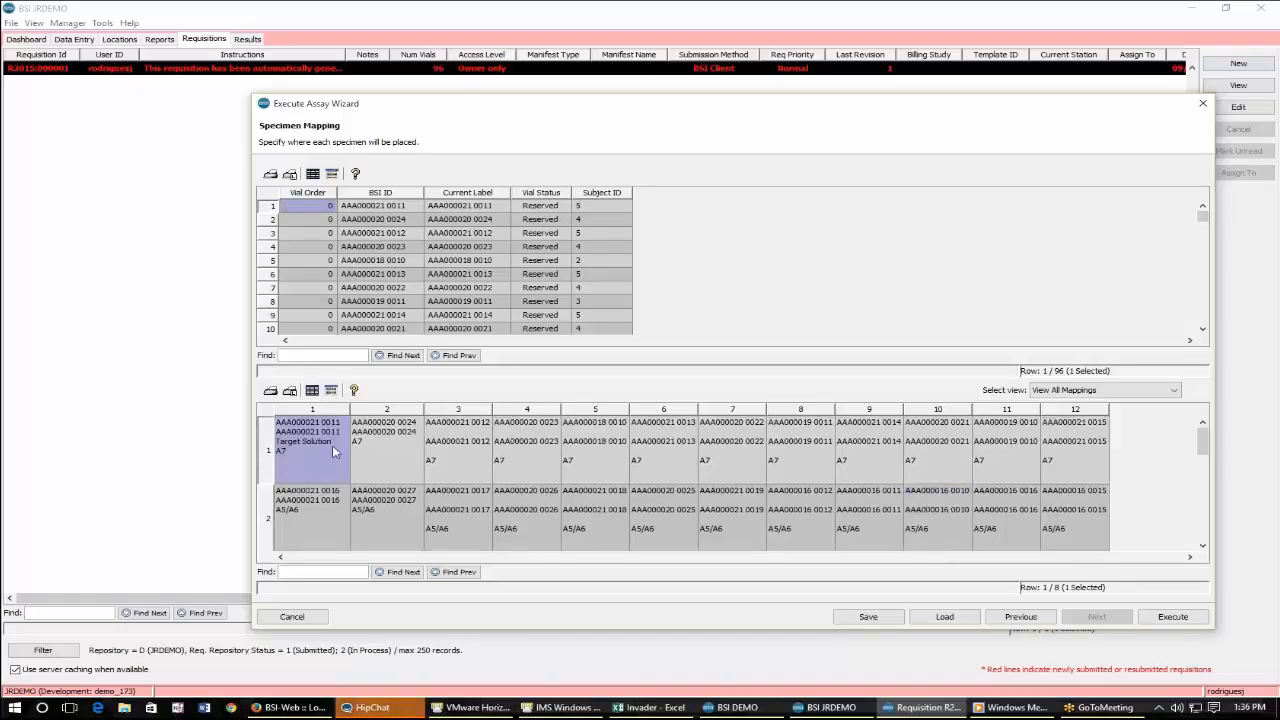
drag(332, 450, 1068, 450)
scroll(1068, 505, down, 2)
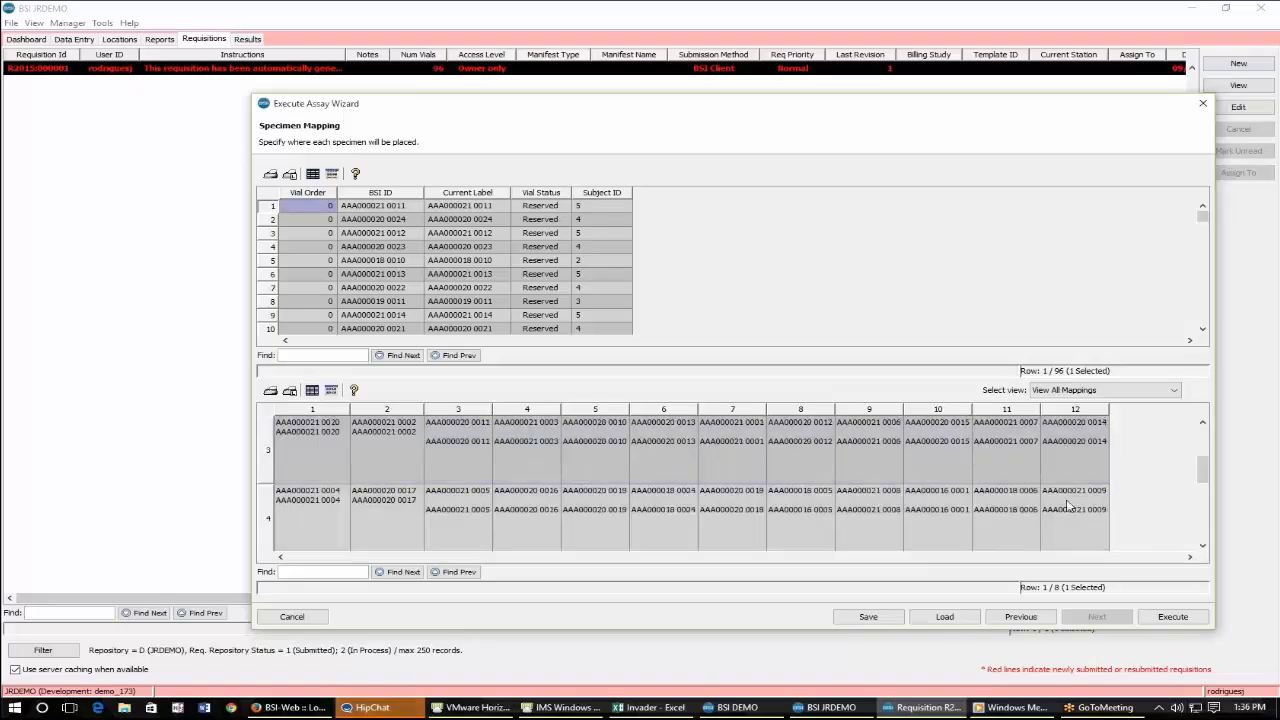
scroll(1068, 505, down, 3)
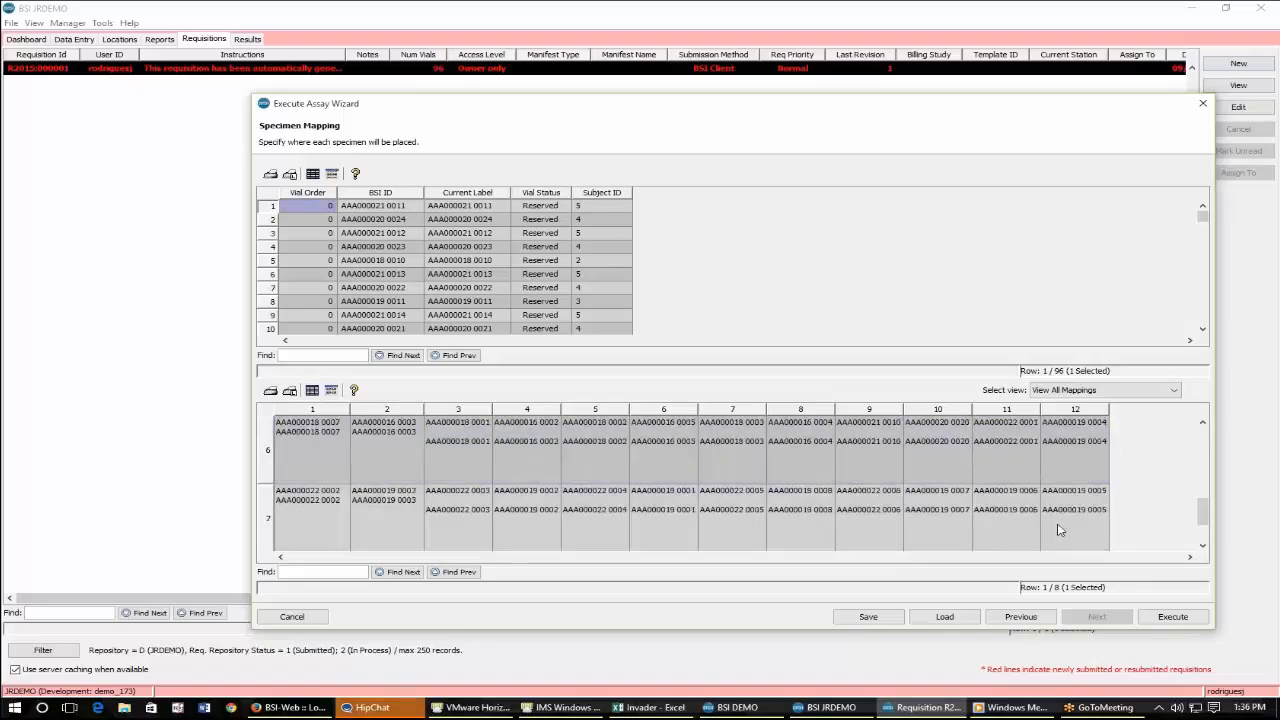
scroll(475, 484, up, 5)
click(476, 482)
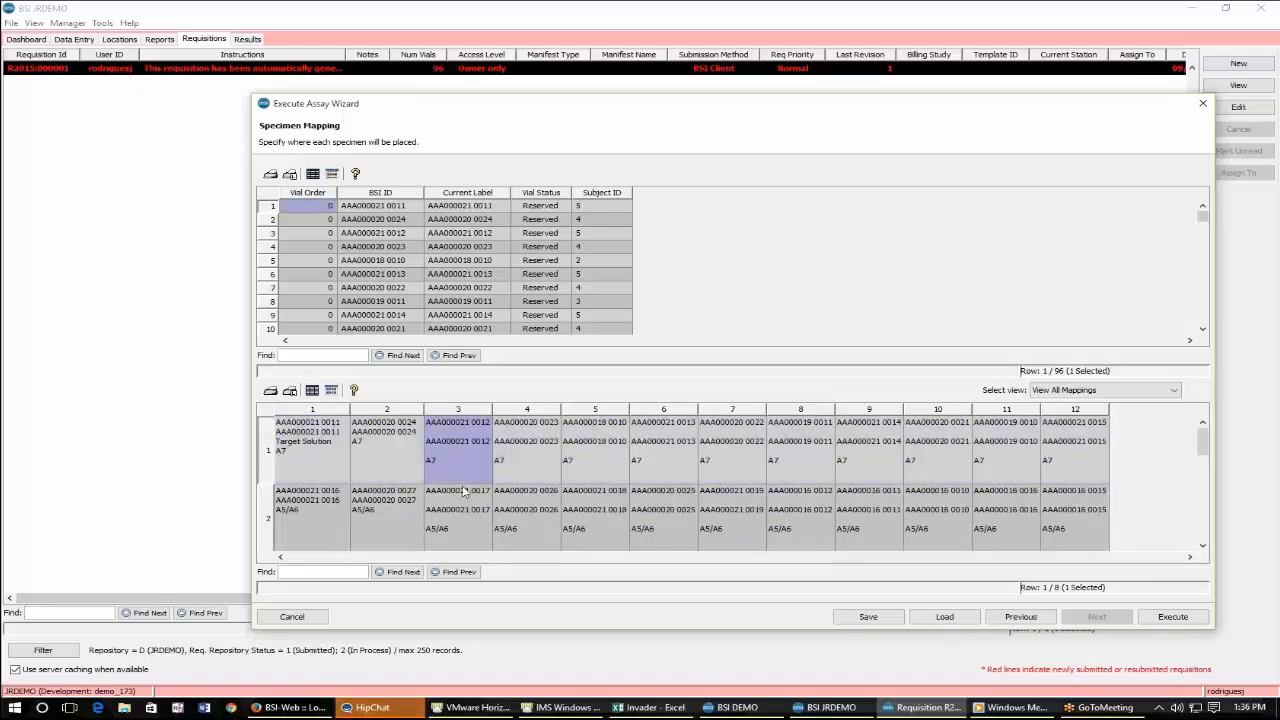
click(297, 428)
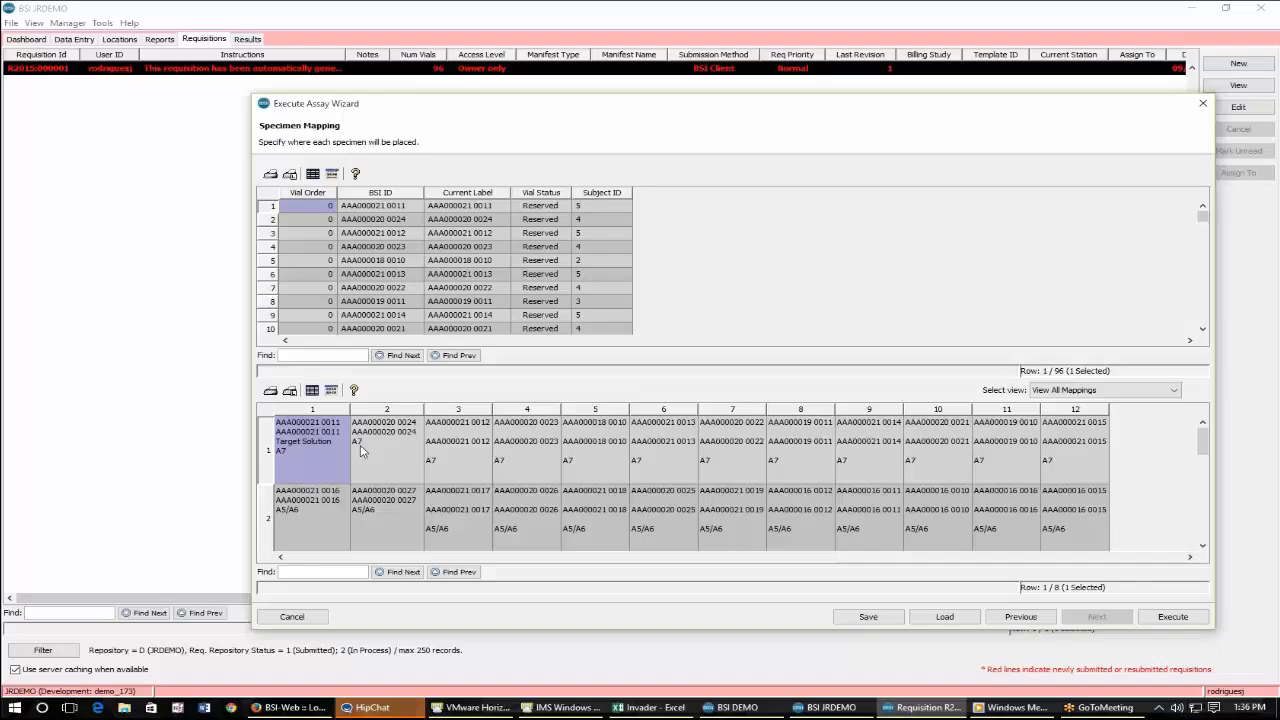
click(853, 519)
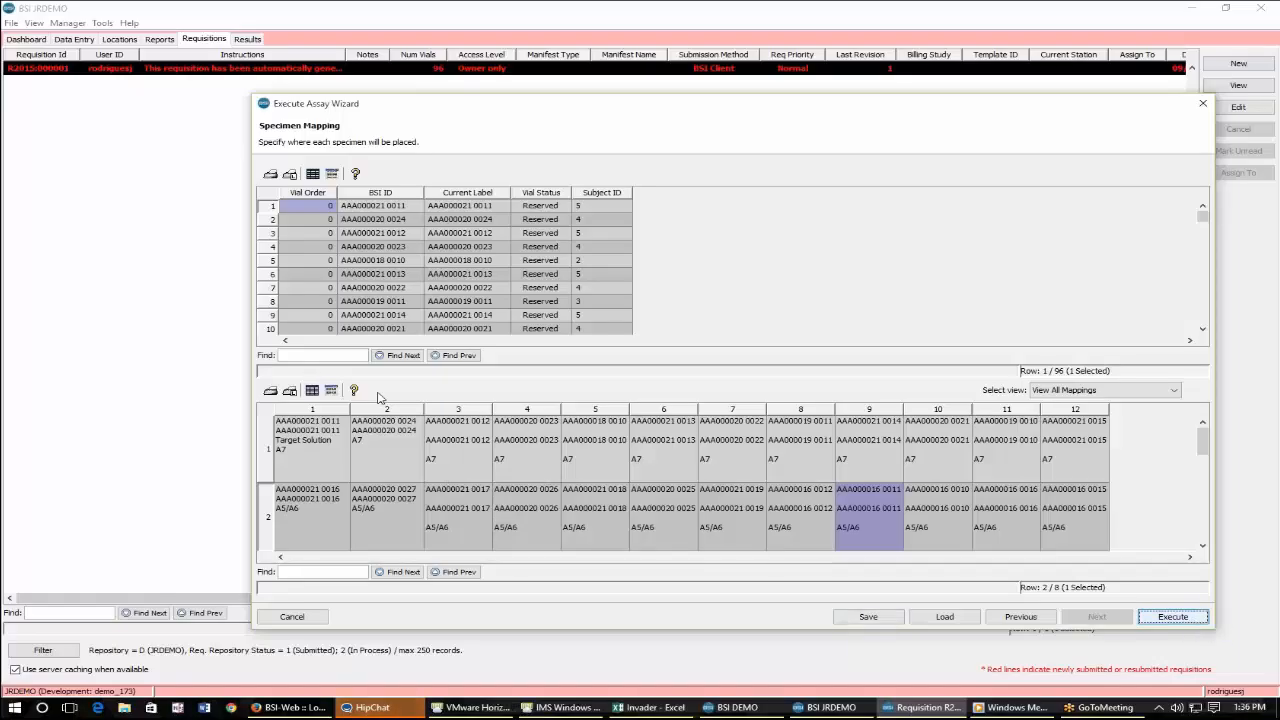
Execute the assay from the specimen mapping wizard.
right_click(305, 292)
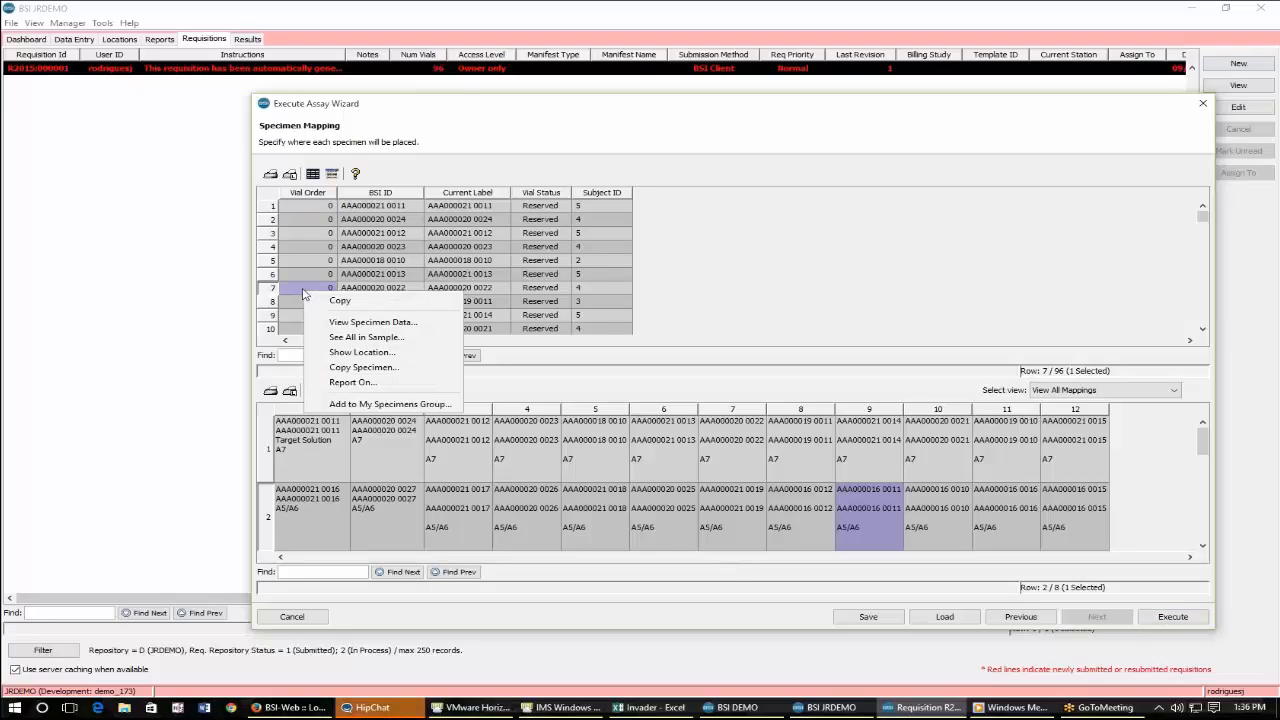
click(338, 194)
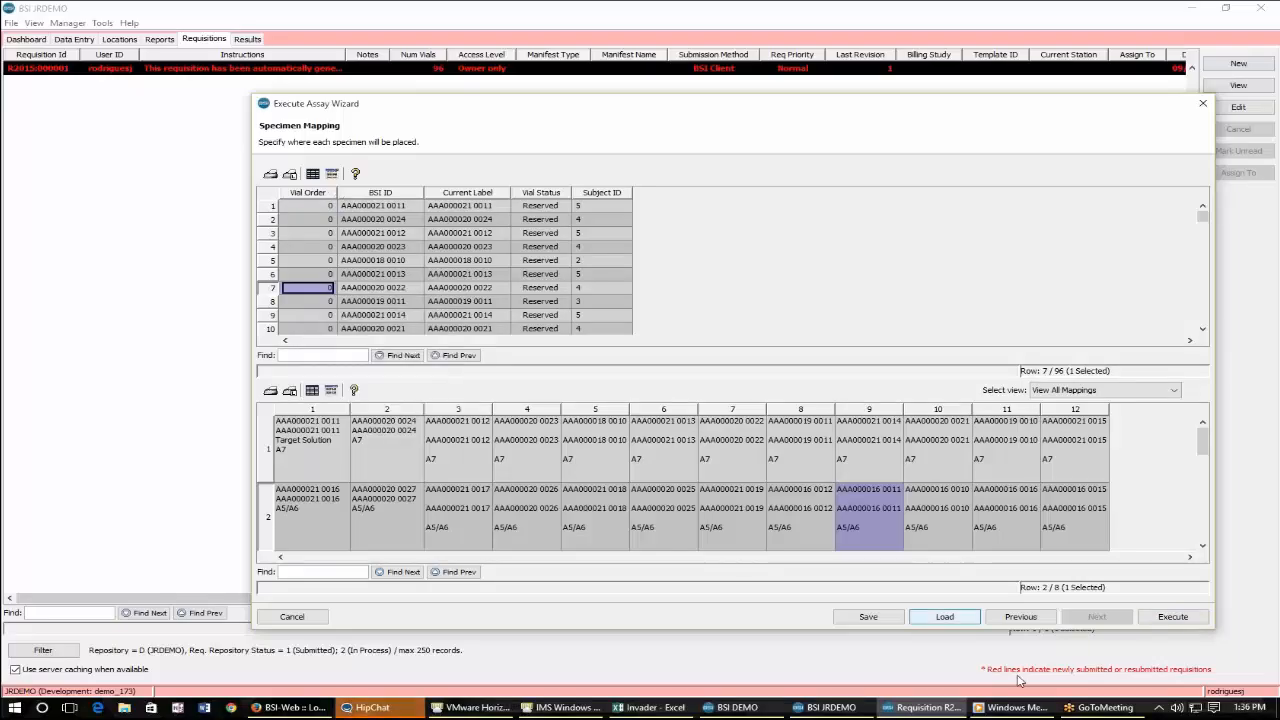
click(1180, 618)
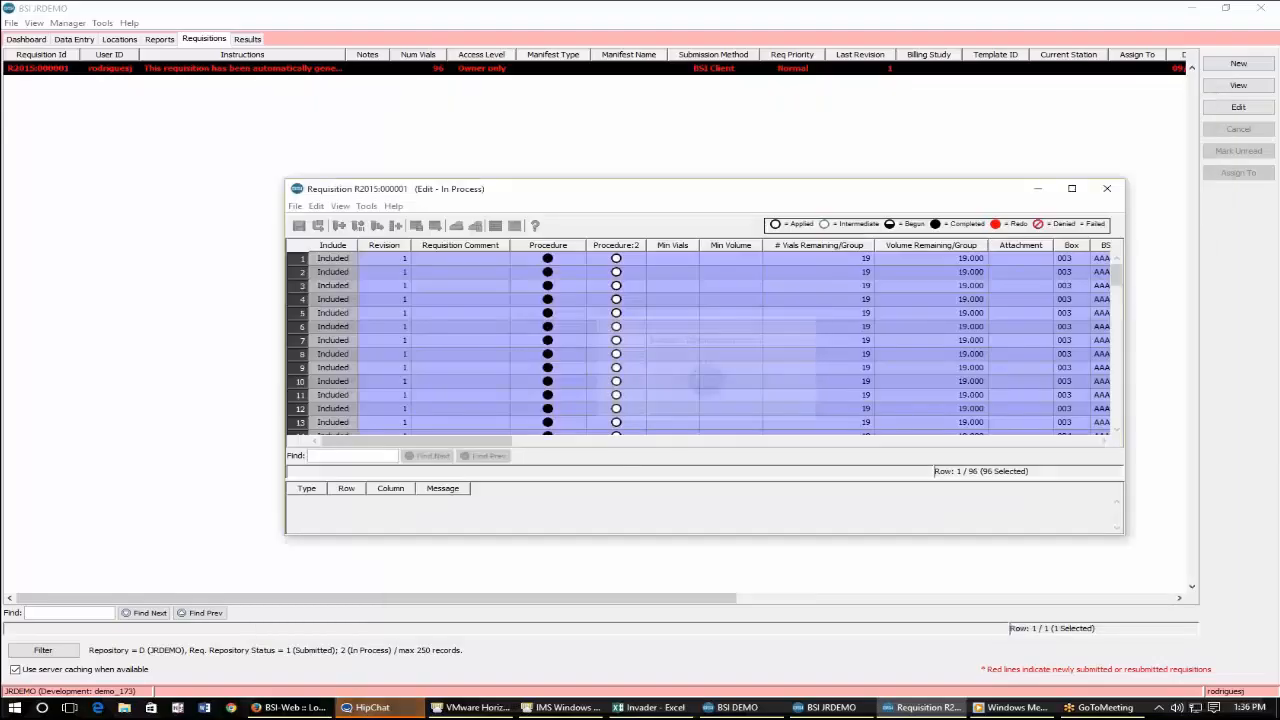
Open the vial order for the Procedure:2 task and confirm the order.
right_click(590, 258)
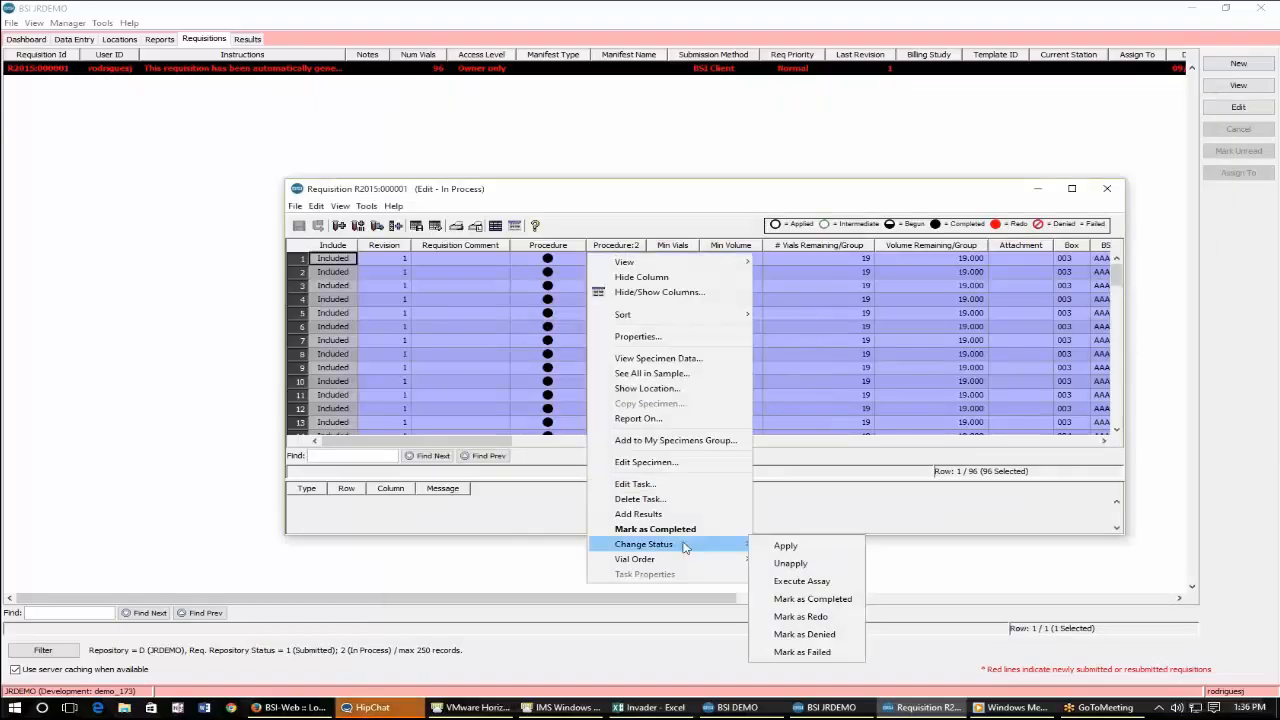
click(827, 571)
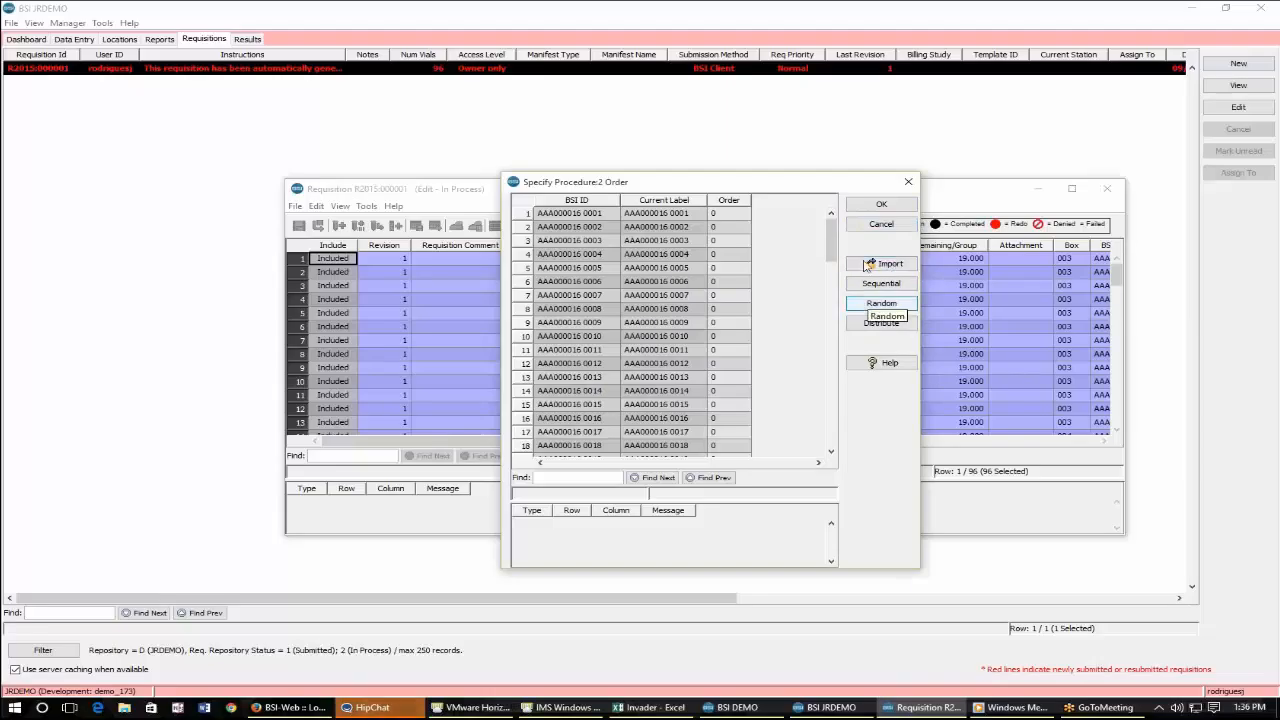
click(885, 203)
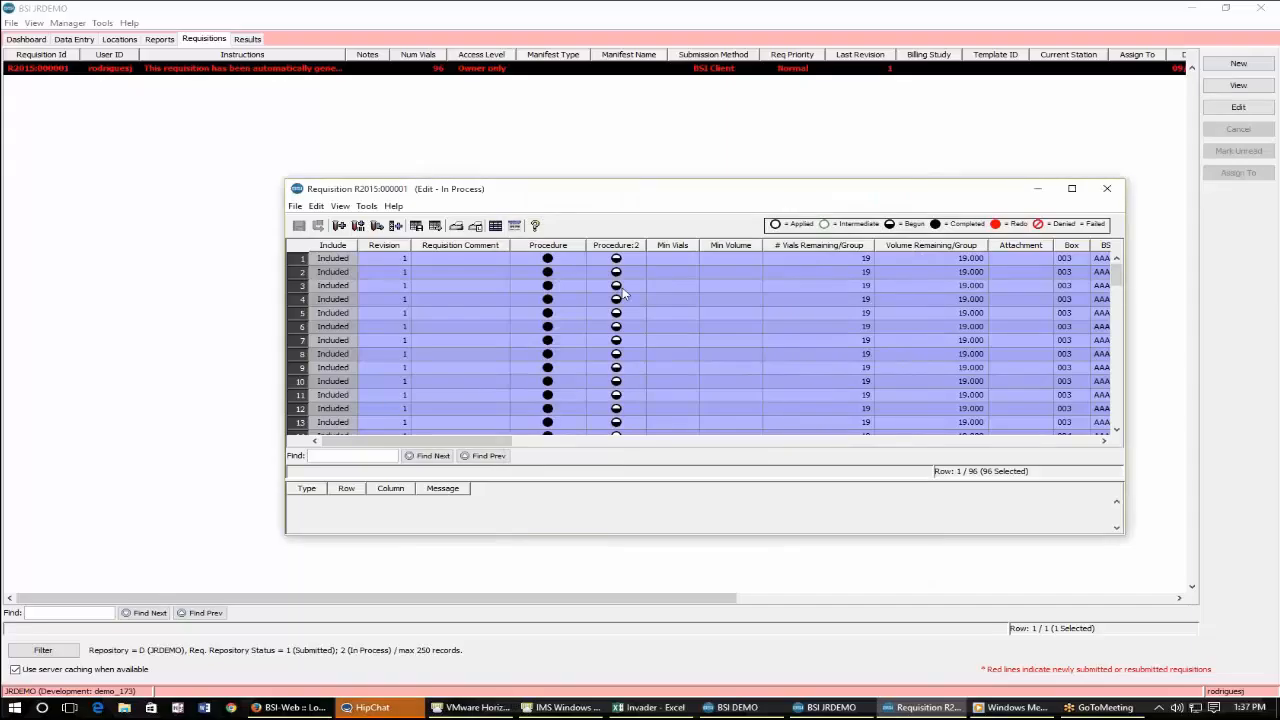
Mark the Procedure:2 task as completed for the requisition's specimens.
right_click(623, 291)
click(617, 276)
right_click(617, 276)
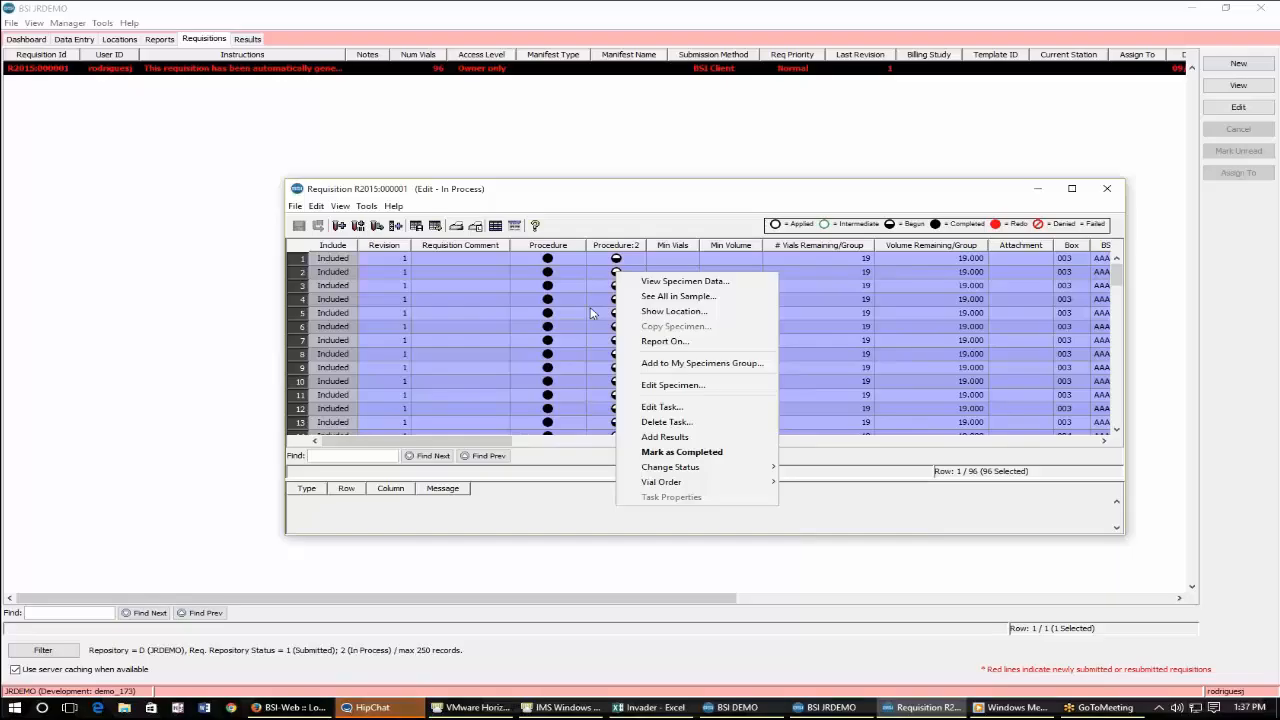
click(763, 458)
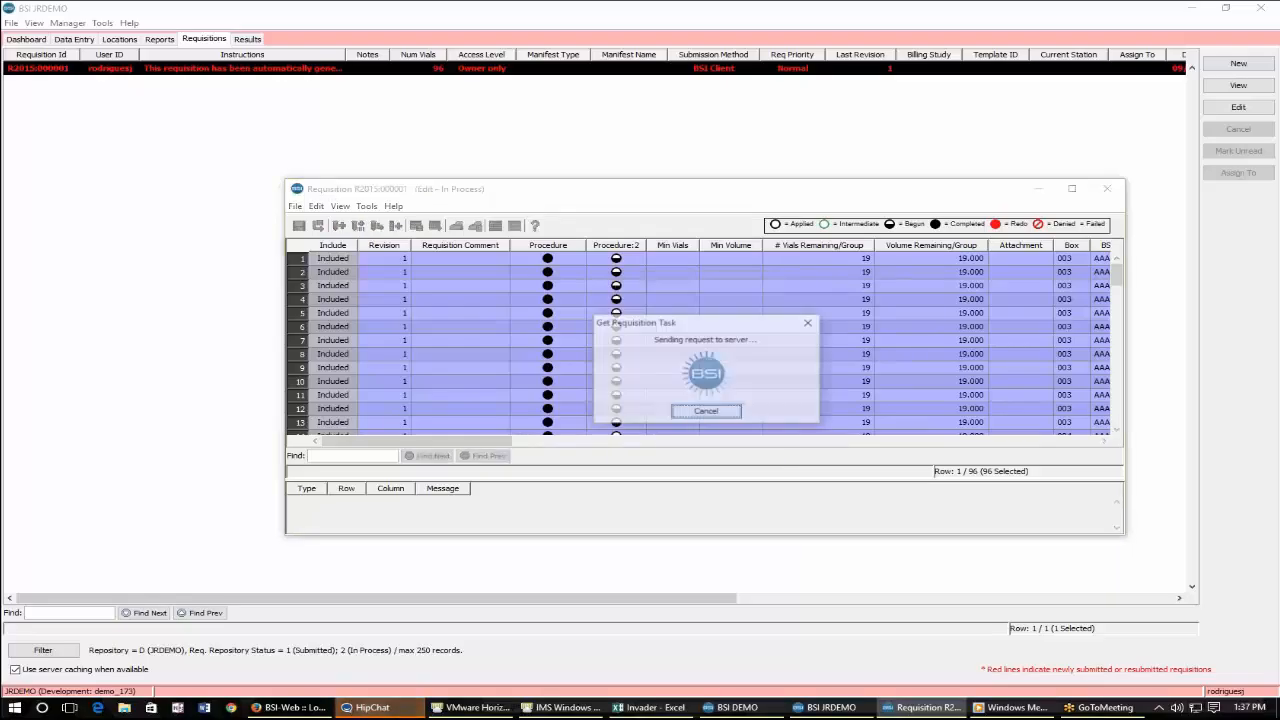
Add results to the Procedure:2 task to open its result batch.
right_click(624, 315)
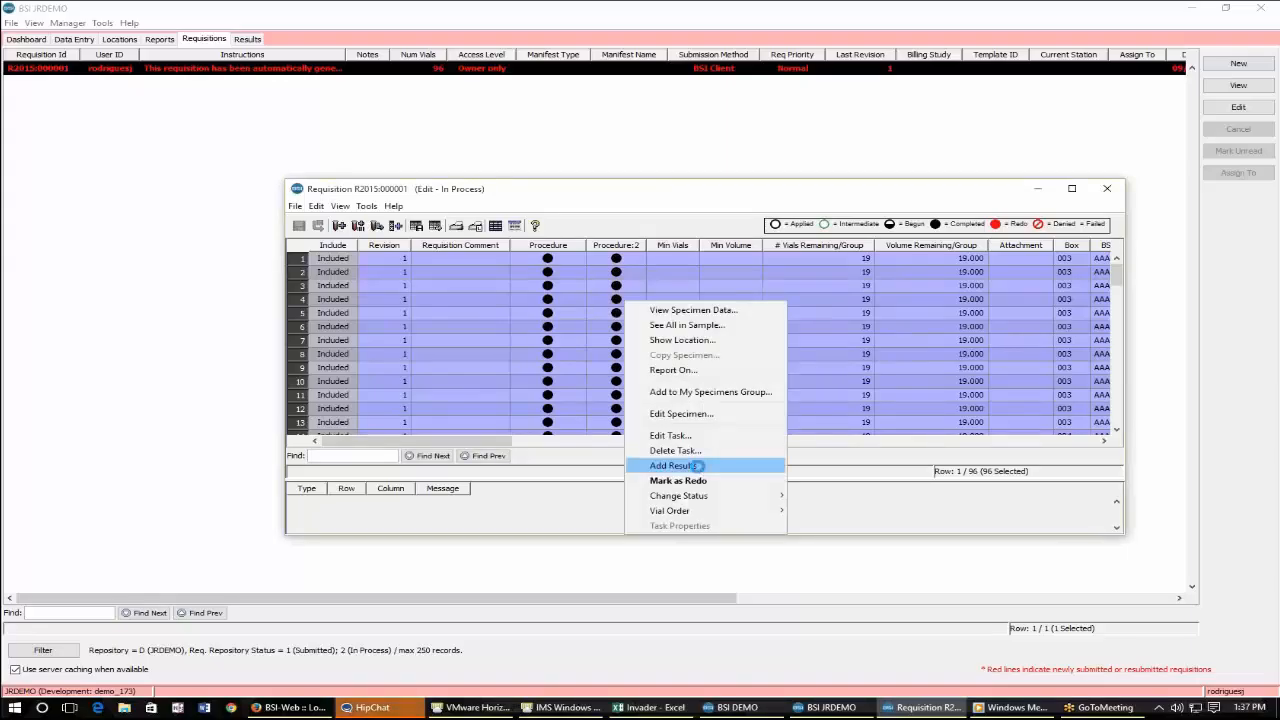
click(690, 465)
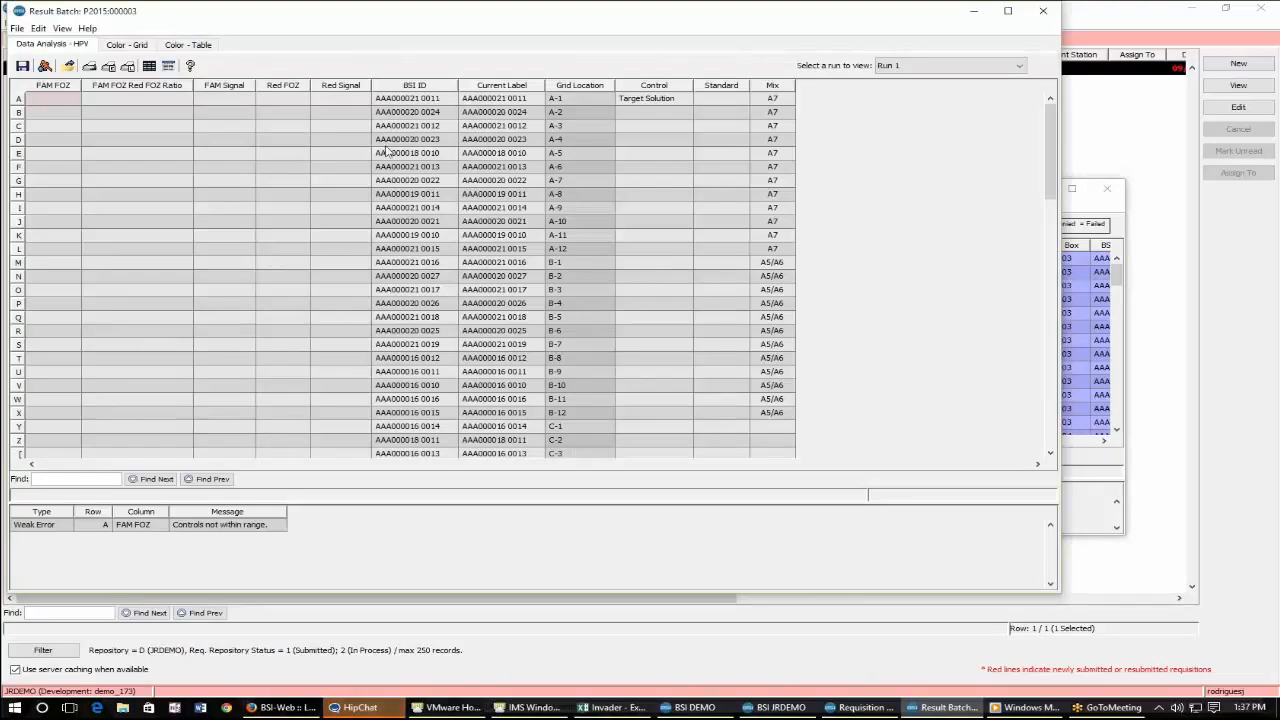
Examine the result batch's specimen IDs, grid locations, control, standard, mix and signal columns.
click(450, 88)
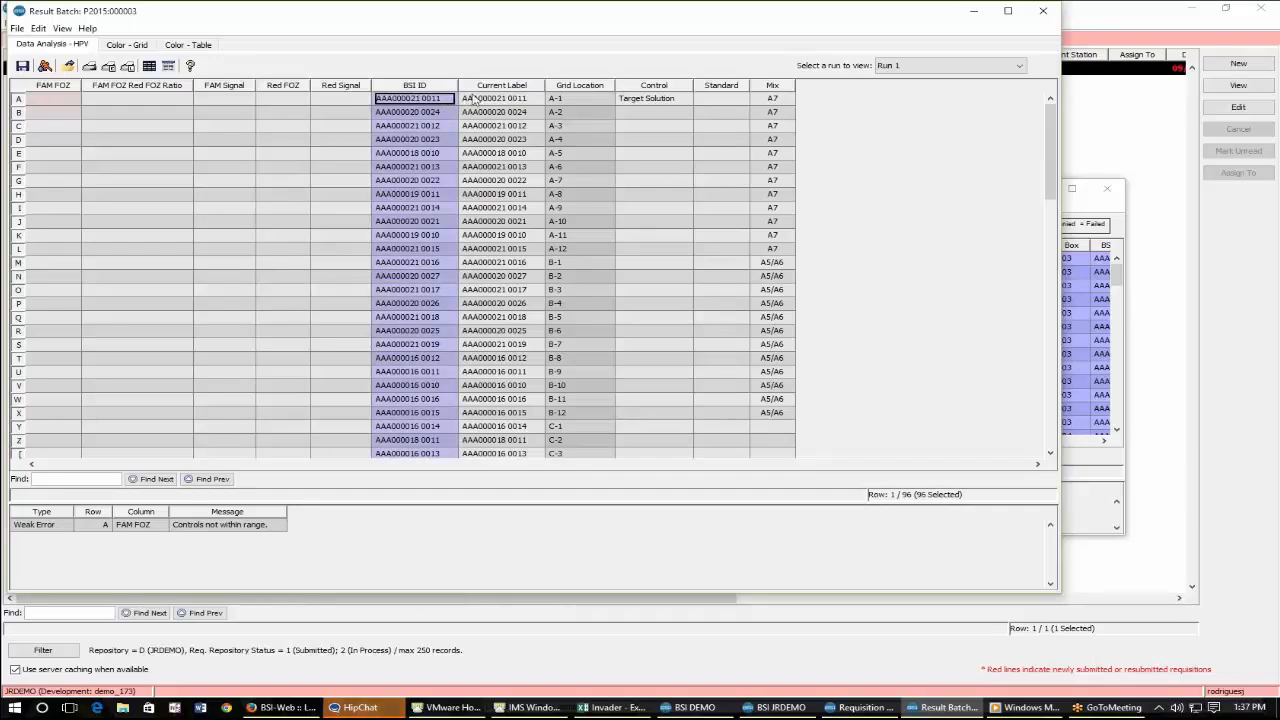
drag(476, 100, 428, 330)
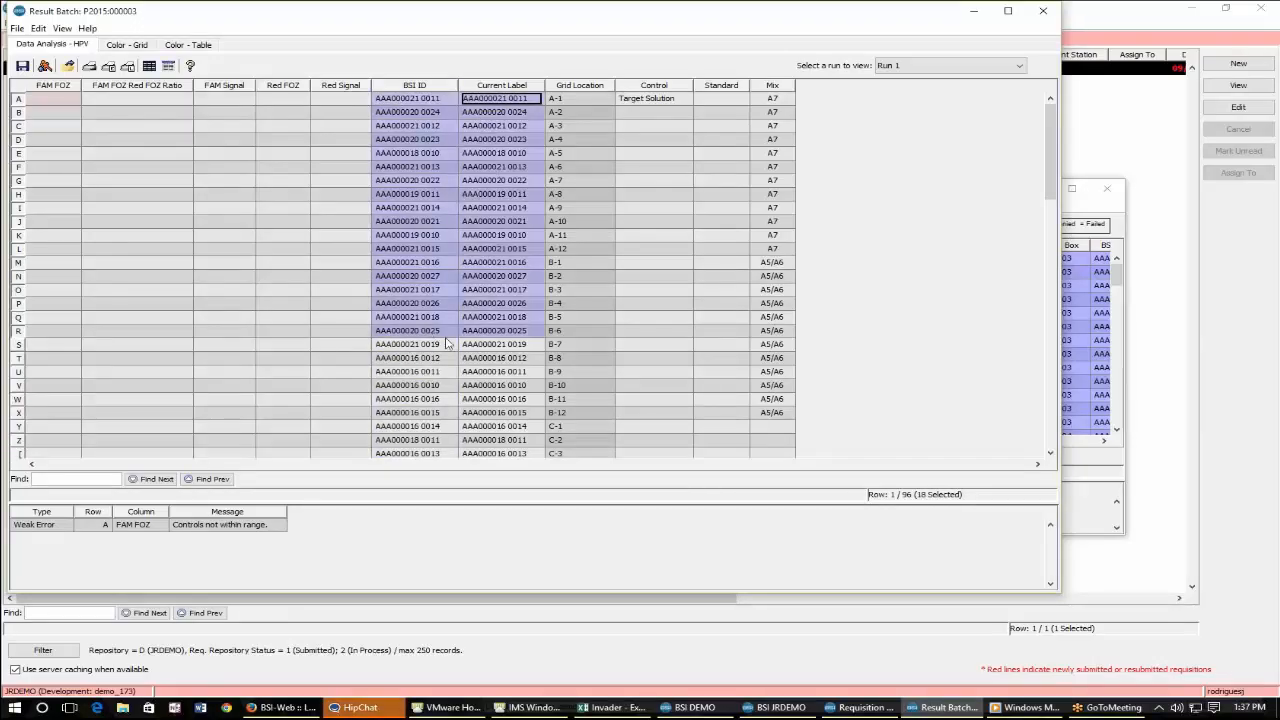
drag(578, 98, 570, 250)
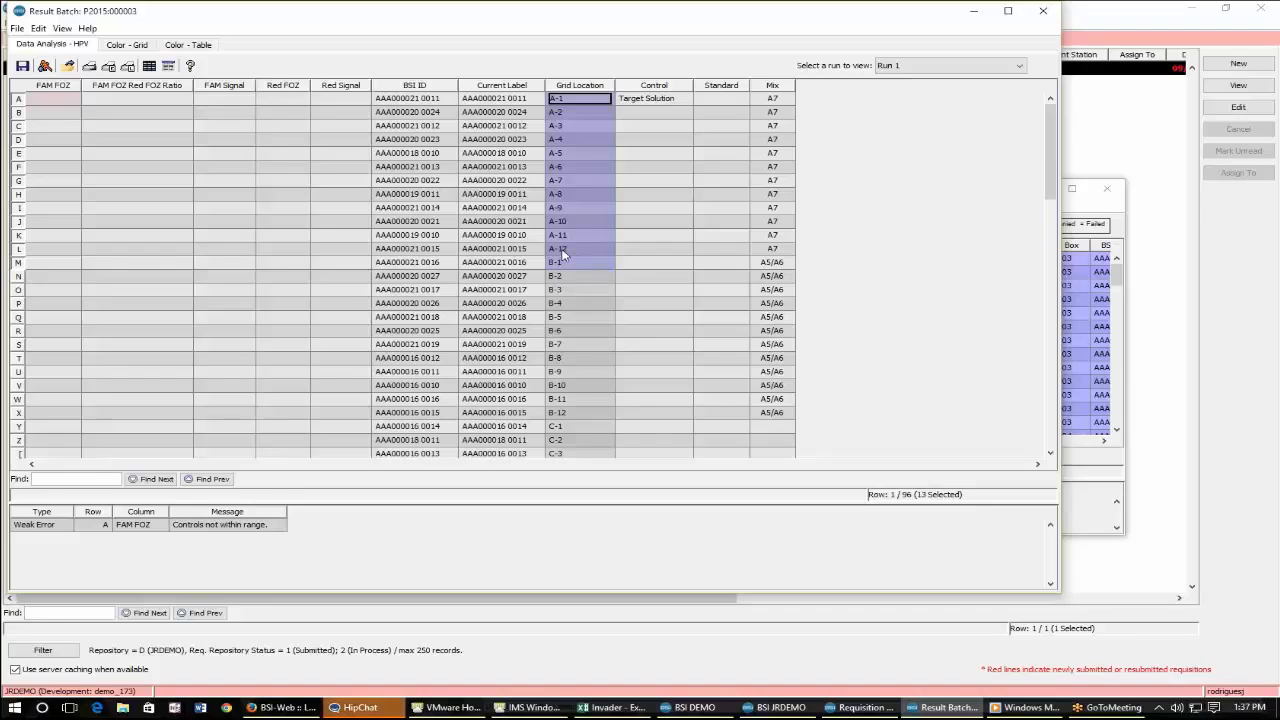
click(562, 250)
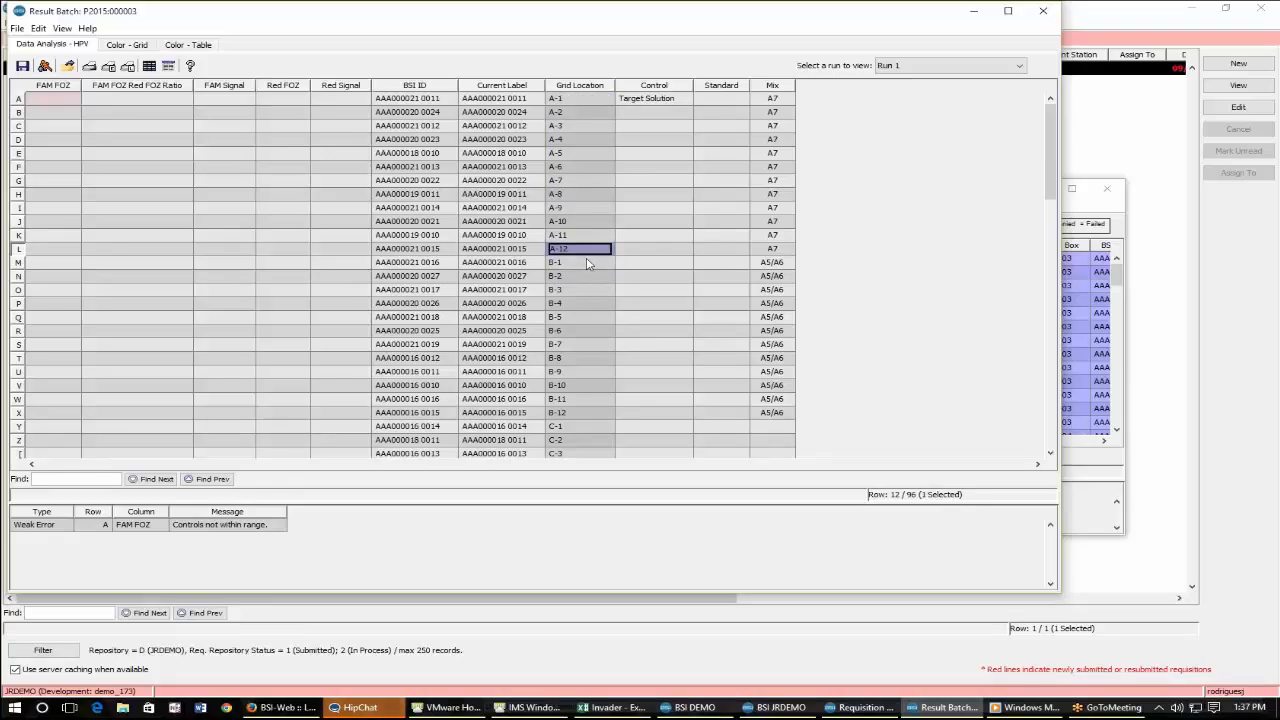
click(604, 100)
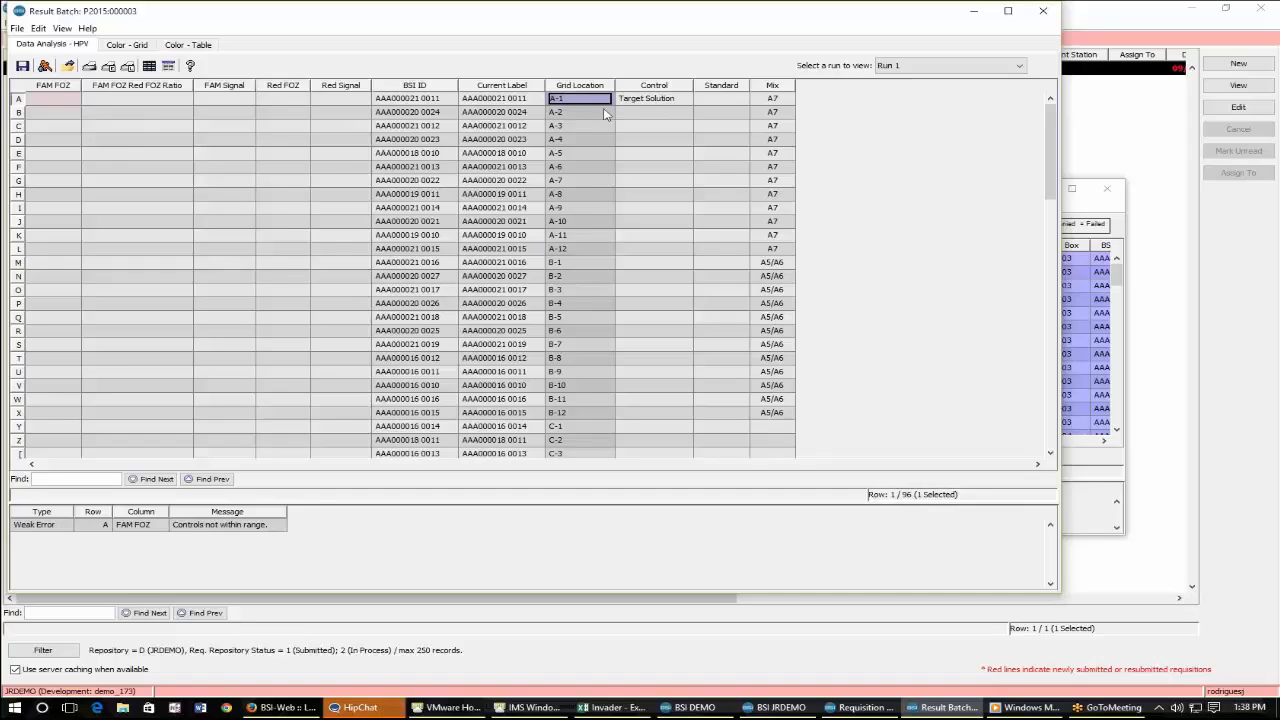
click(630, 104)
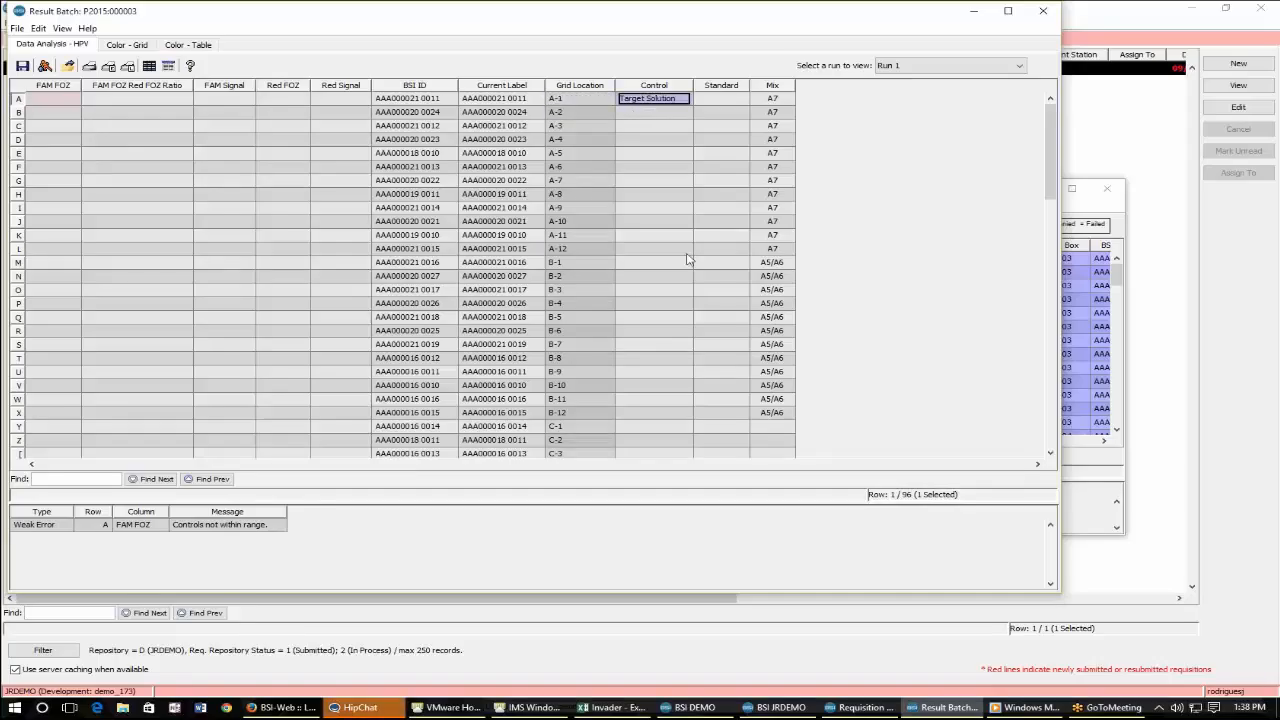
scroll(687, 260, down, 2)
scroll(680, 260, up, 2)
click(647, 112)
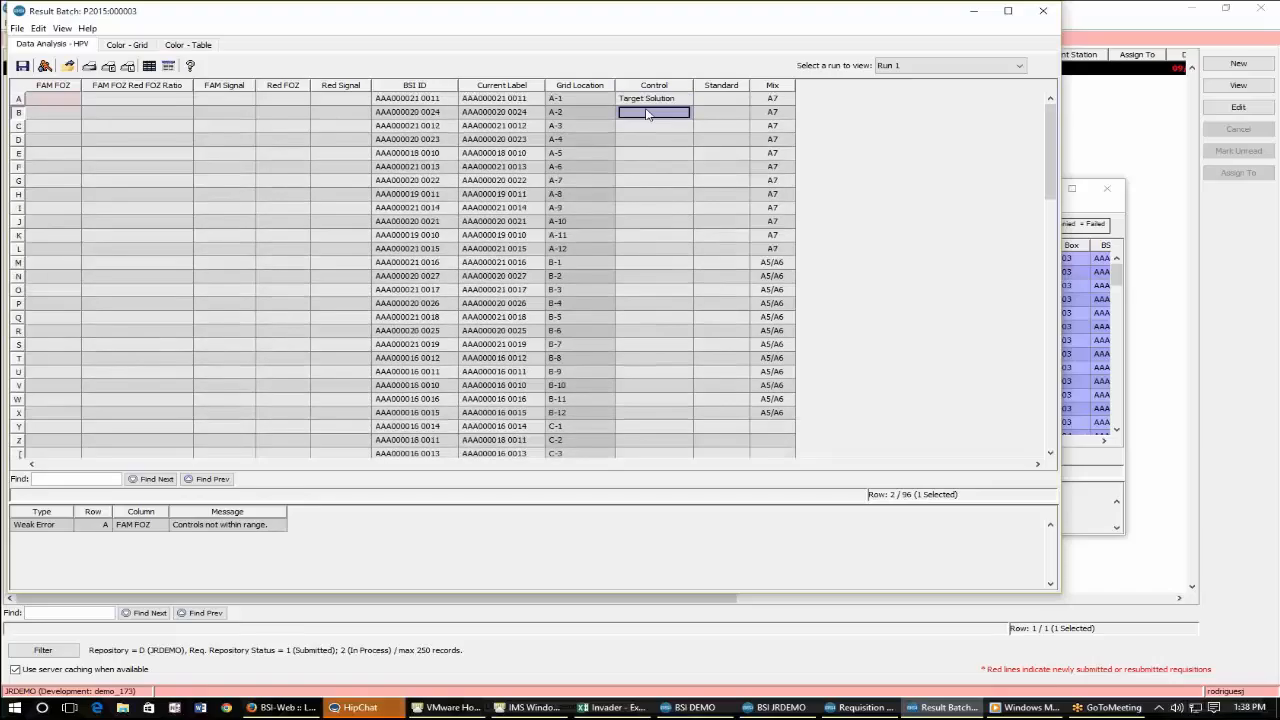
click(686, 99)
click(727, 98)
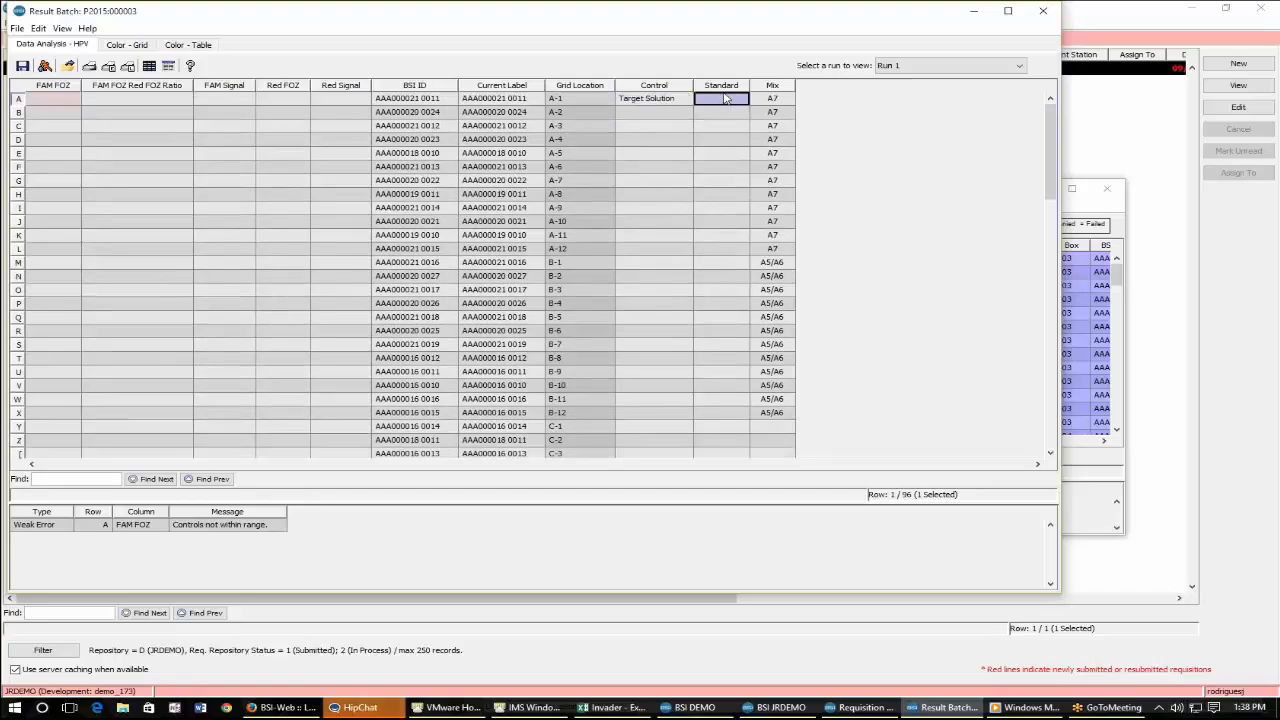
drag(727, 98, 704, 132)
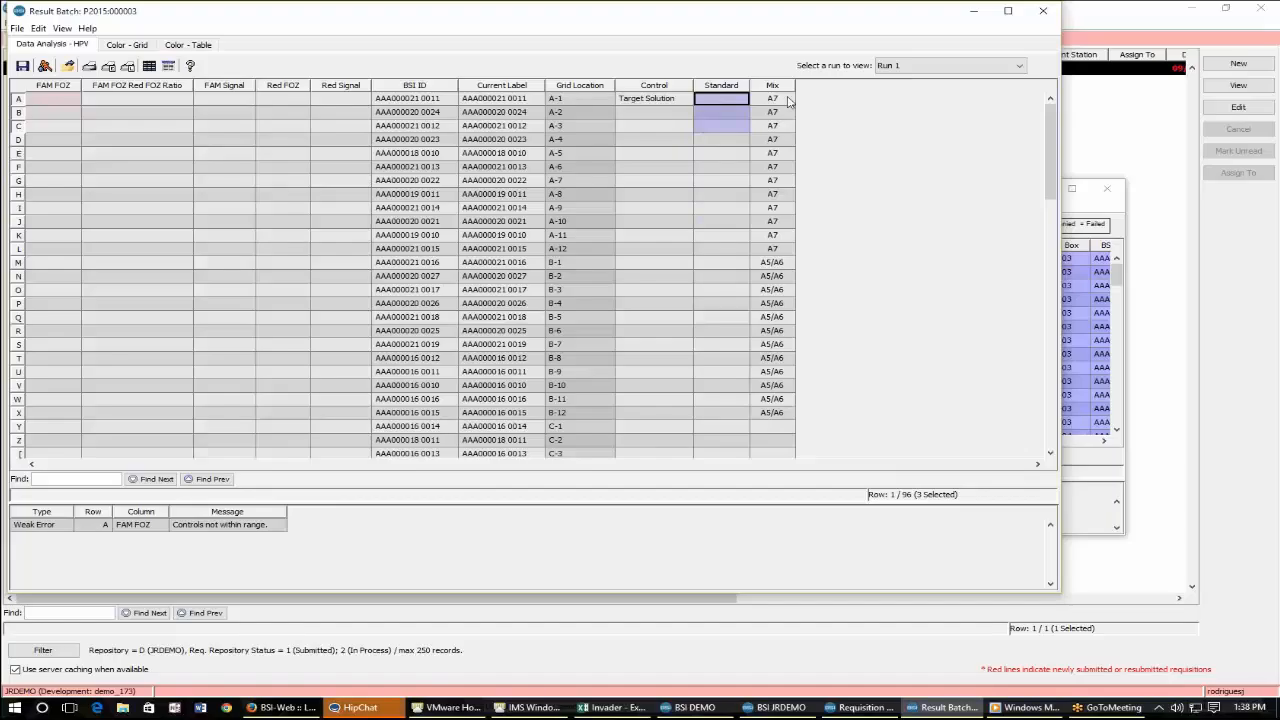
drag(788, 100, 752, 416)
click(520, 280)
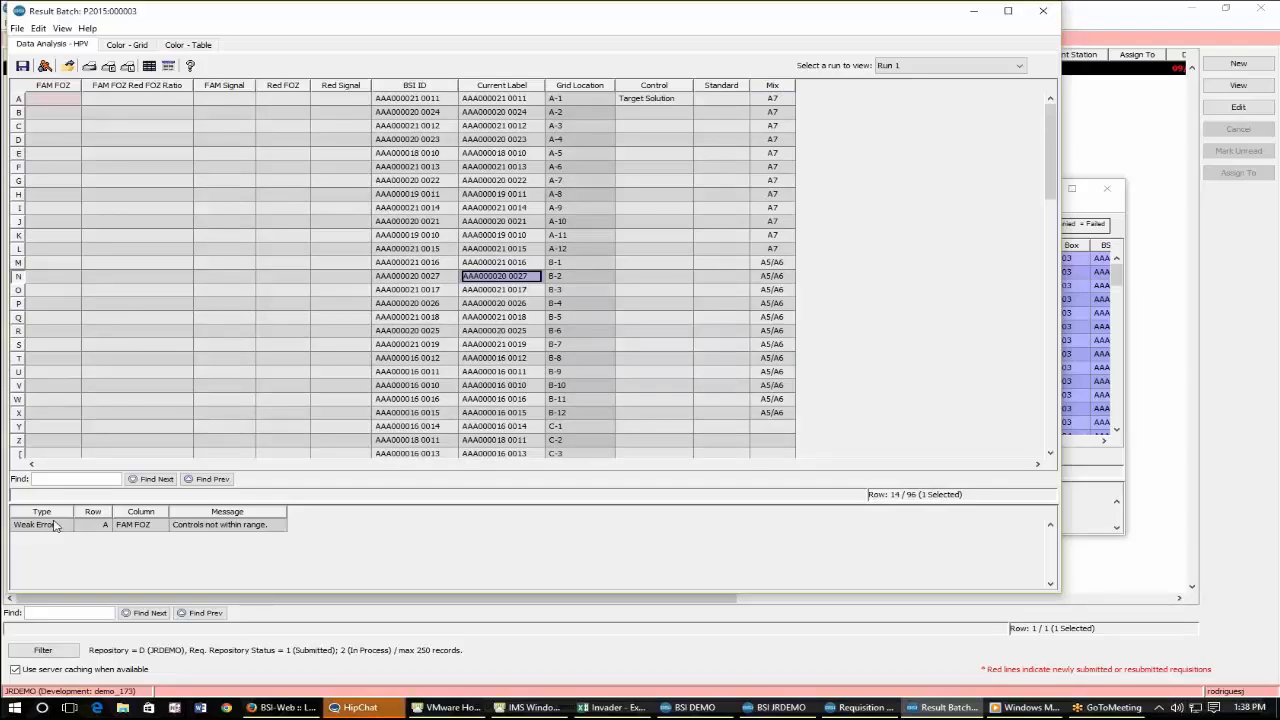
click(72, 101)
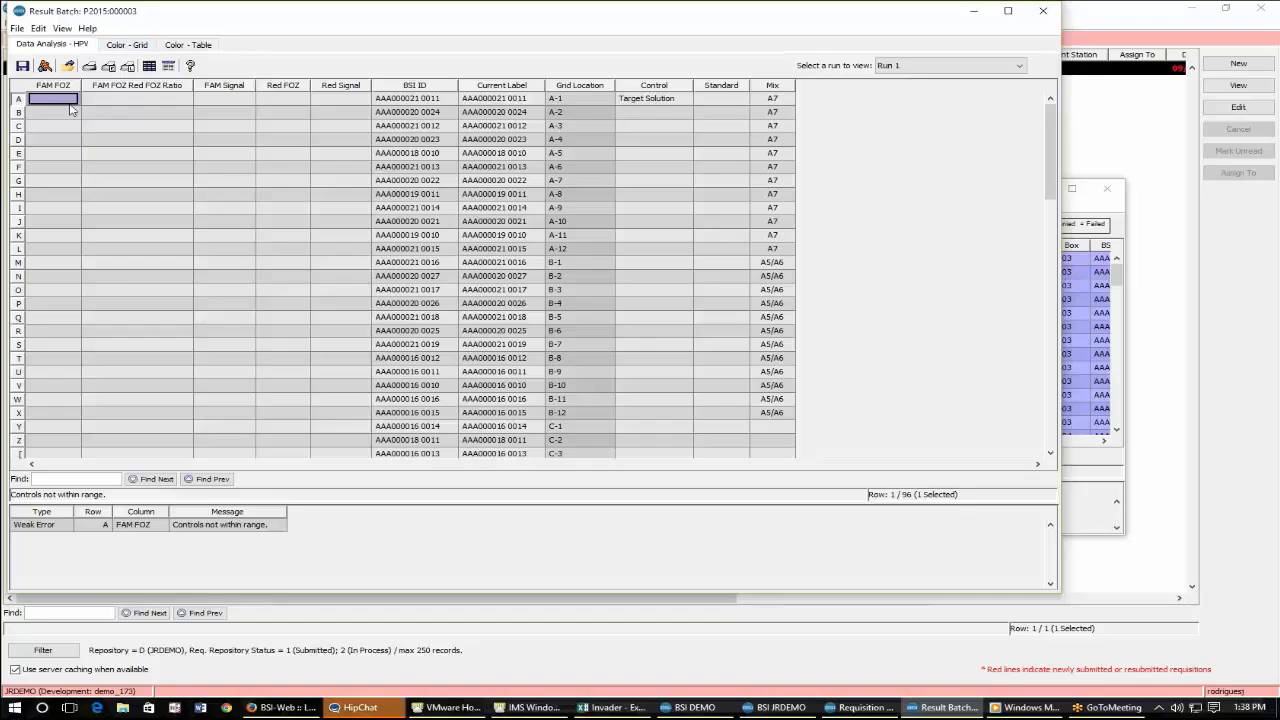
drag(71, 110, 150, 166)
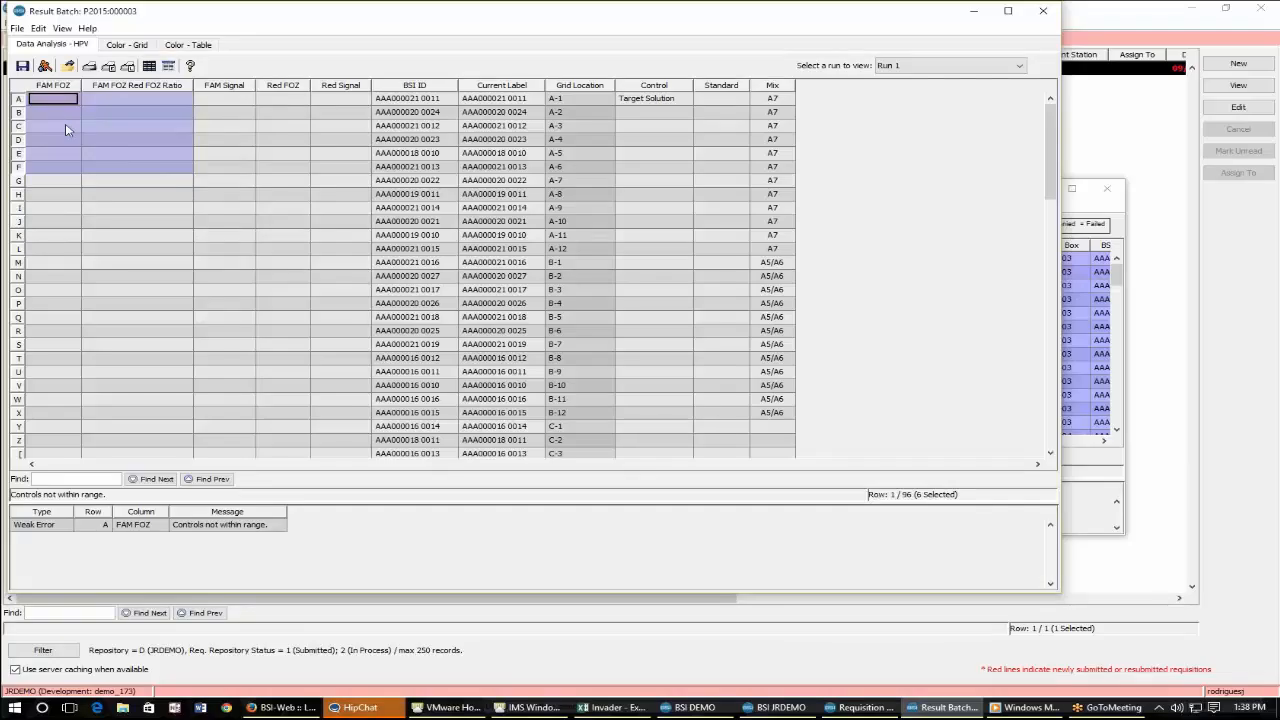
click(224, 125)
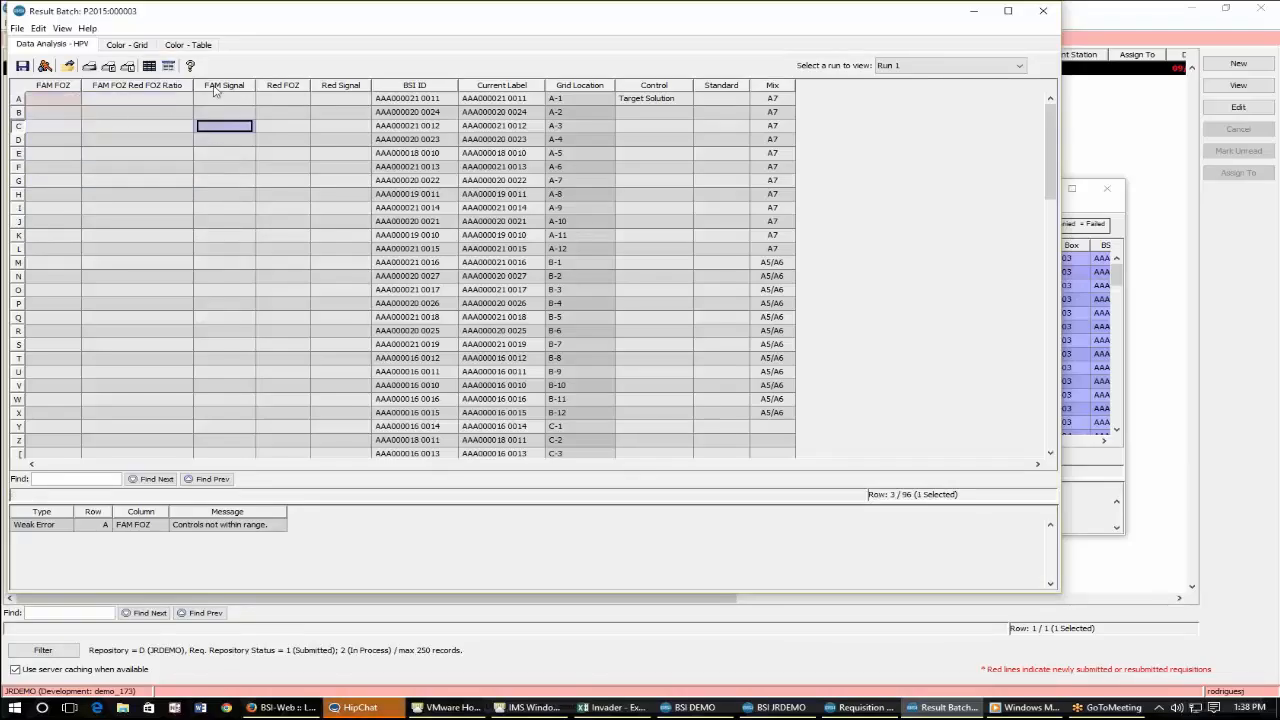
click(38, 98)
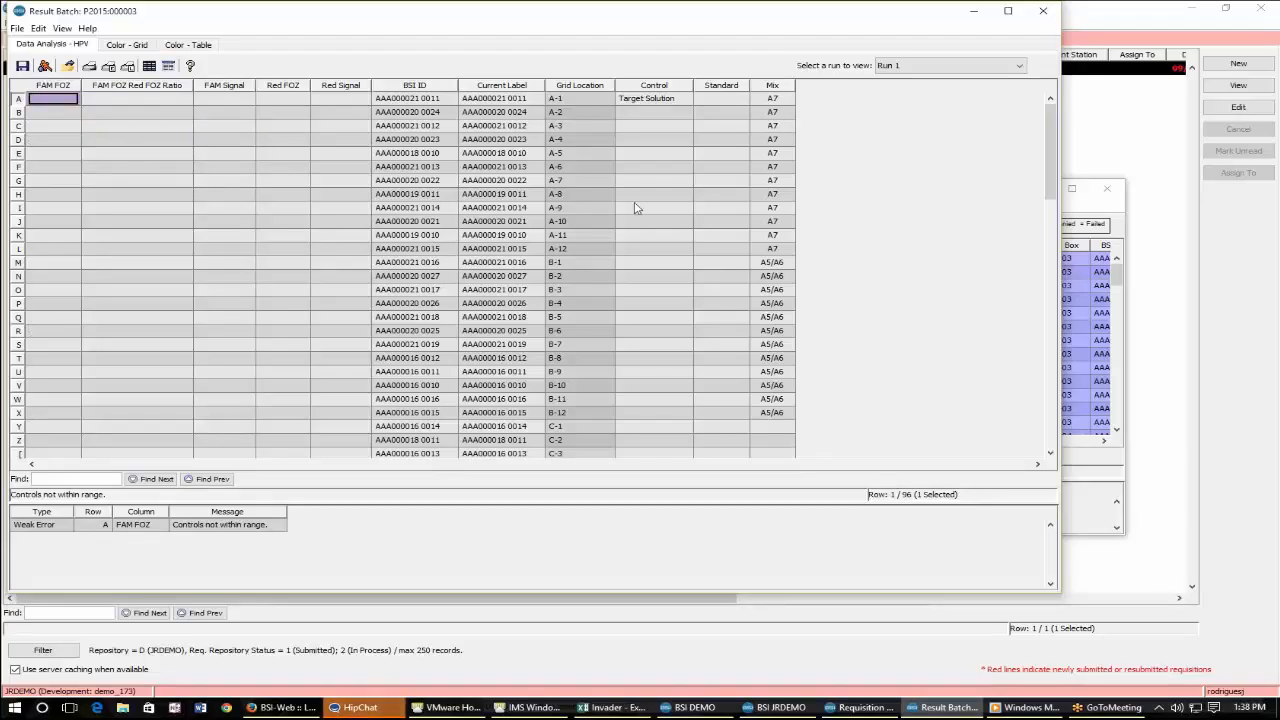
Examine the result batch's color grid of plate wells A–H by 1–12.
click(110, 46)
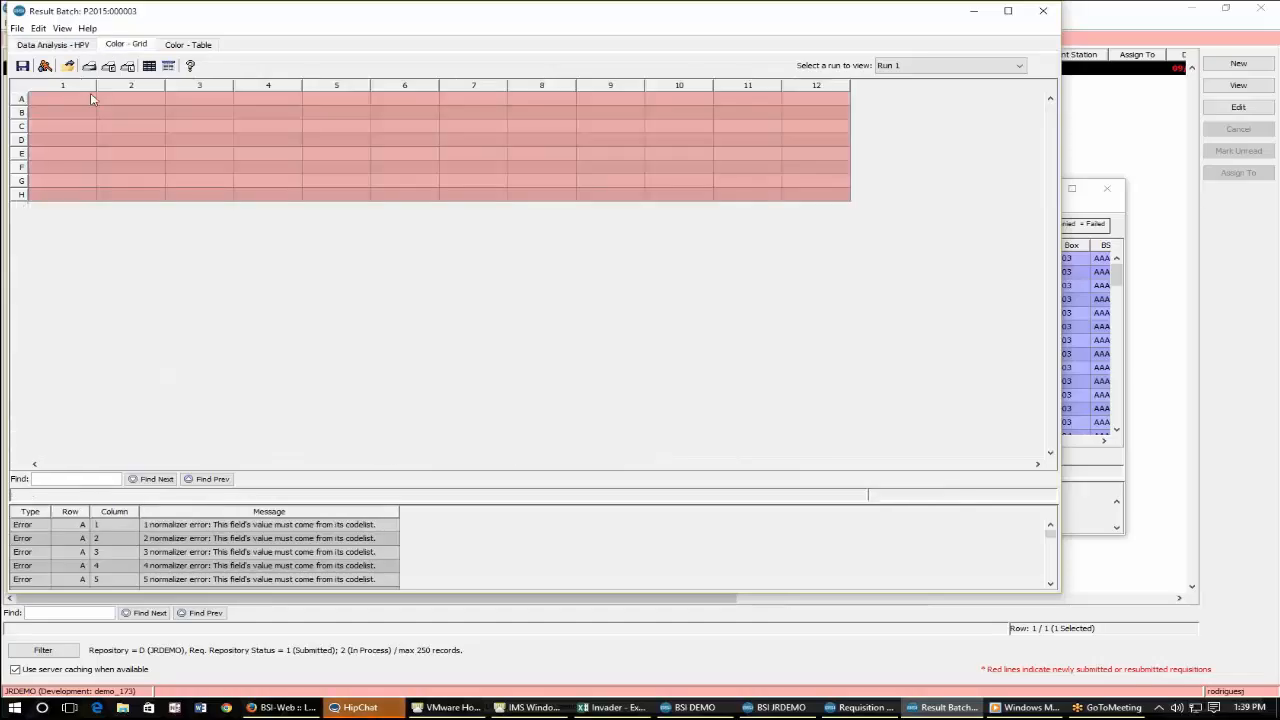
drag(78, 102, 850, 202)
click(849, 198)
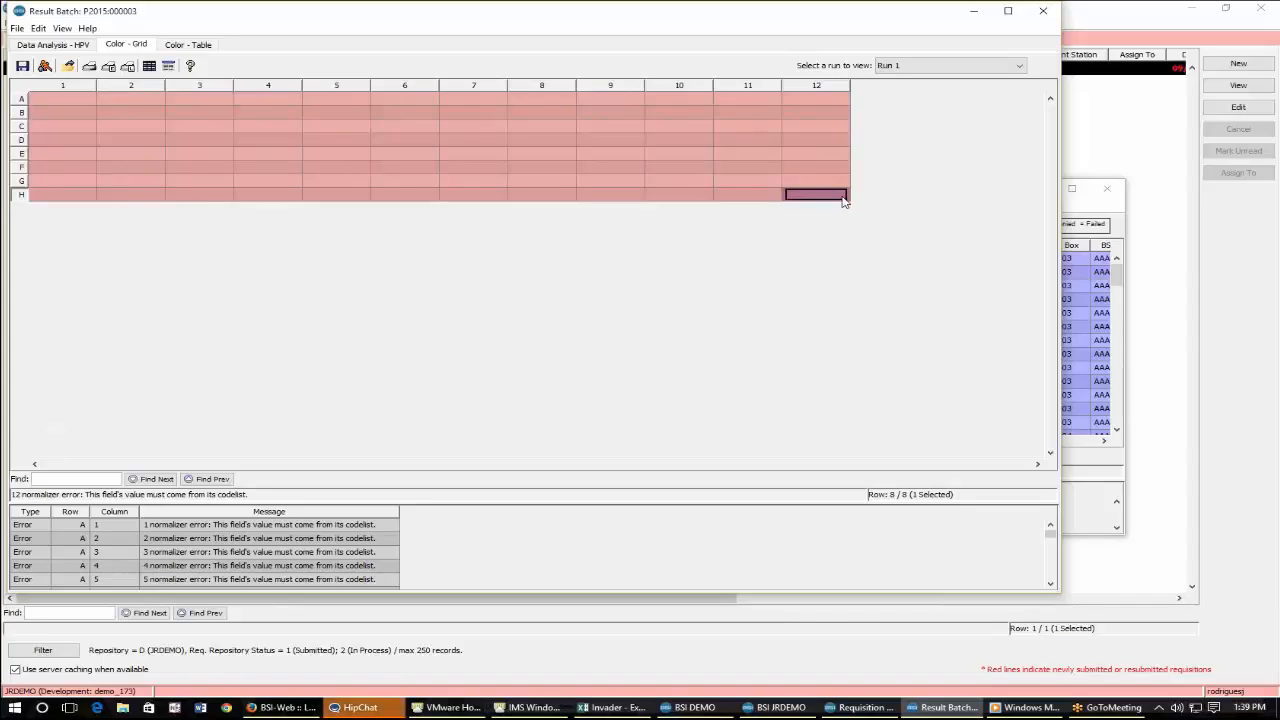
click(47, 100)
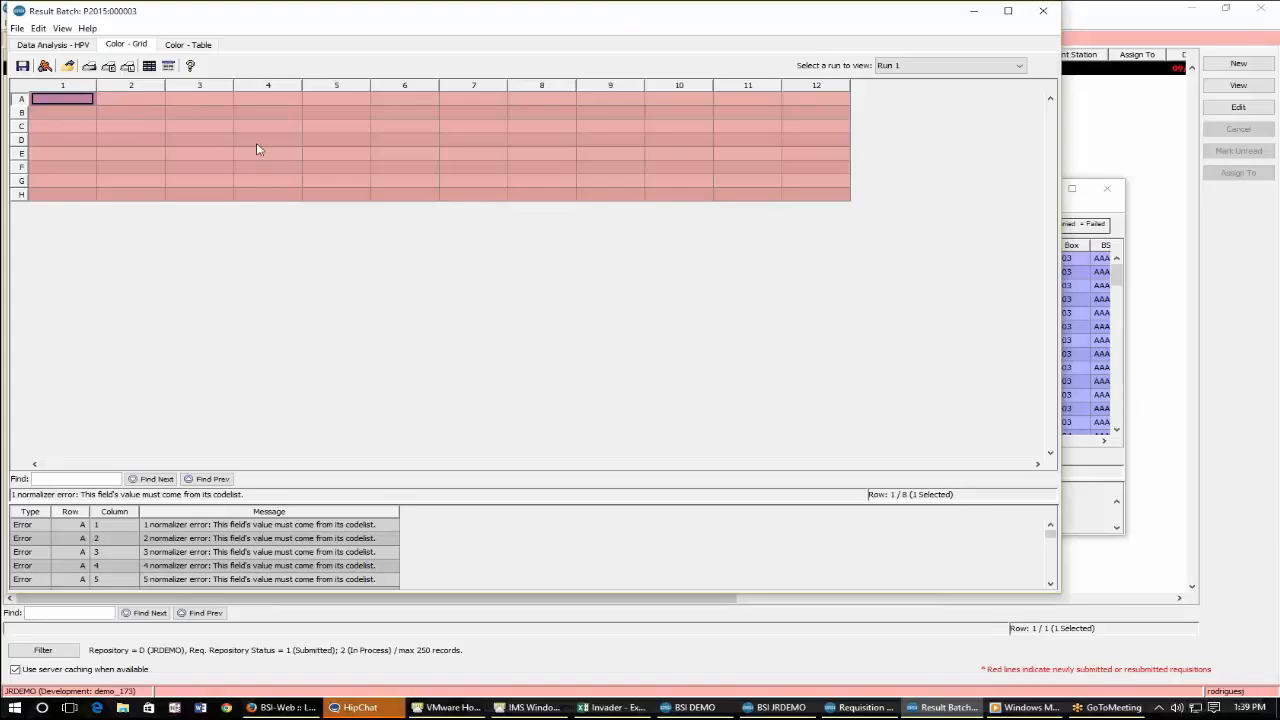
Switch to the Invader workbook in Excel and review its color rows for plate columns 1–12.
click(613, 708)
scroll(886, 511, down, 20)
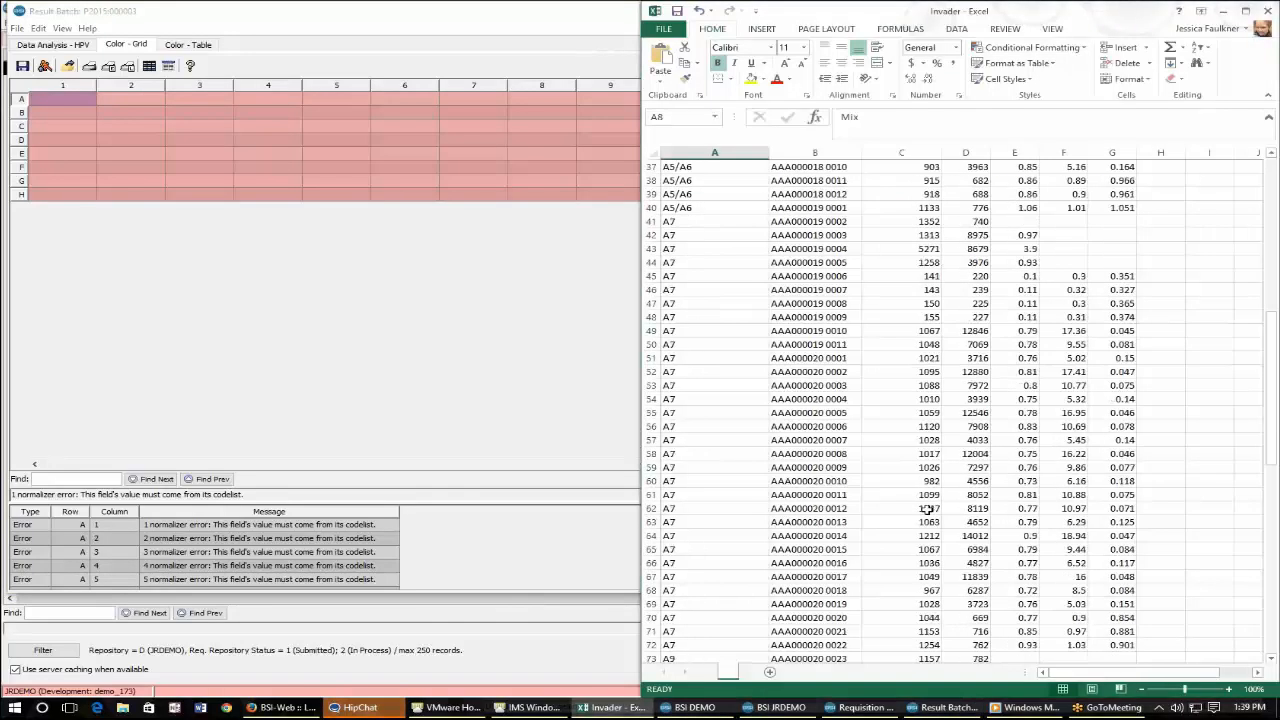
scroll(925, 510, down, 5)
drag(790, 411, 1139, 511)
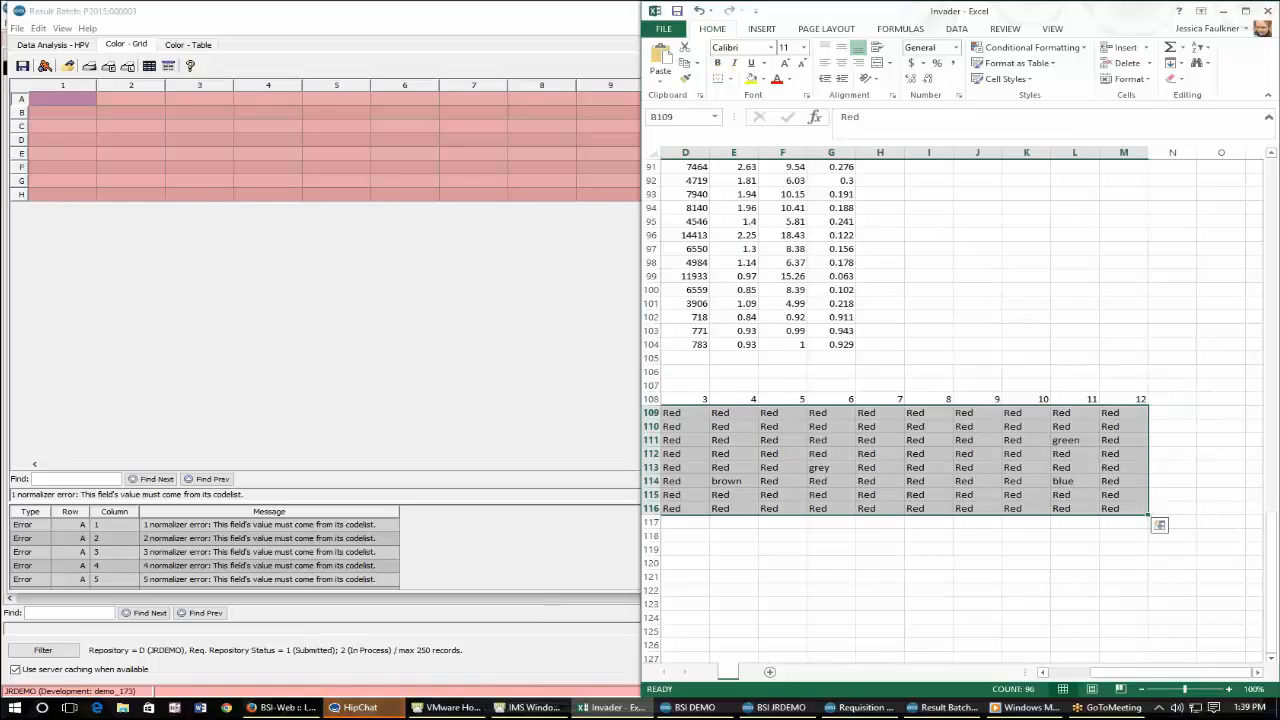
Examine the result batch's color table and color grid views, then return to the HPV data analysis view.
click(390, 262)
click(188, 45)
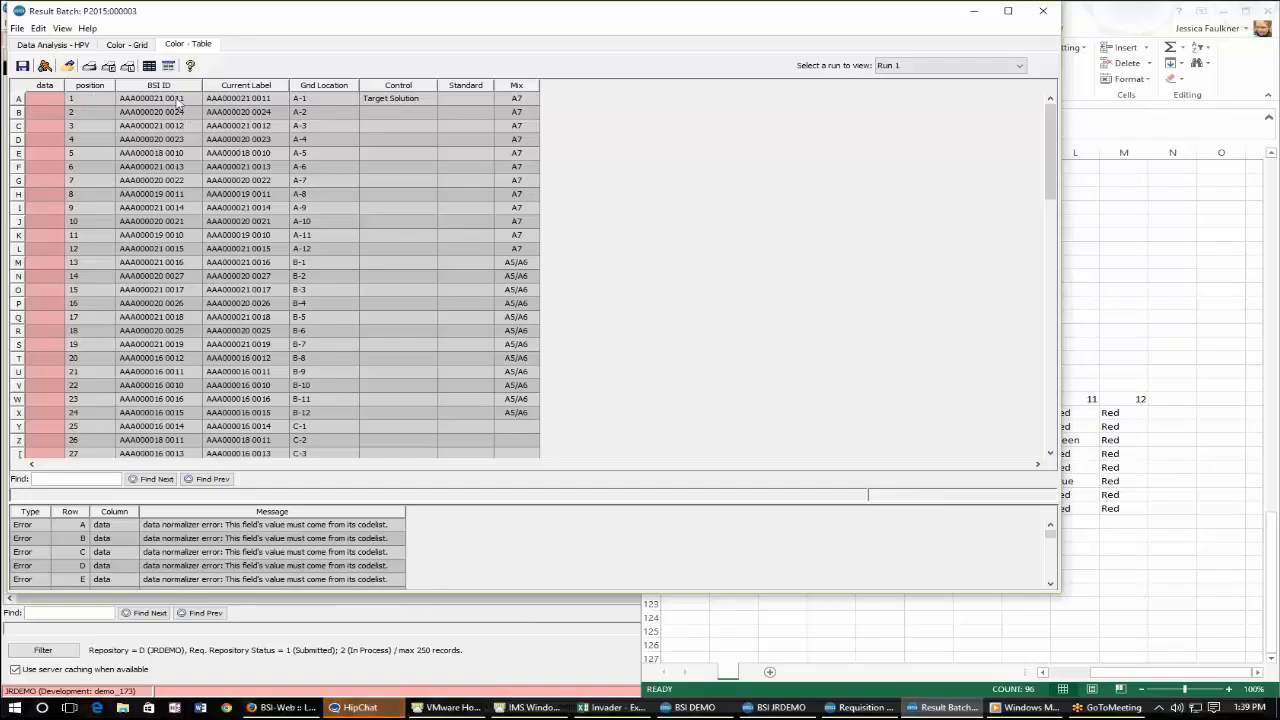
drag(150, 98, 240, 166)
drag(415, 113, 410, 153)
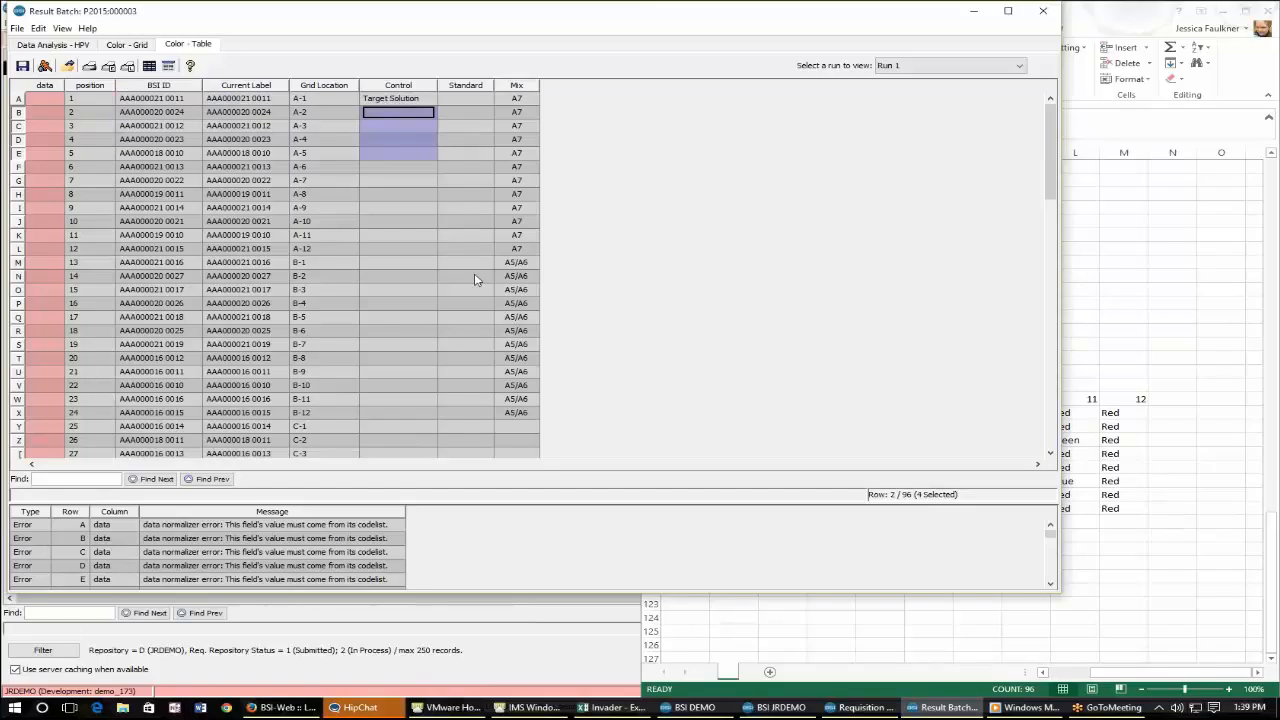
click(110, 45)
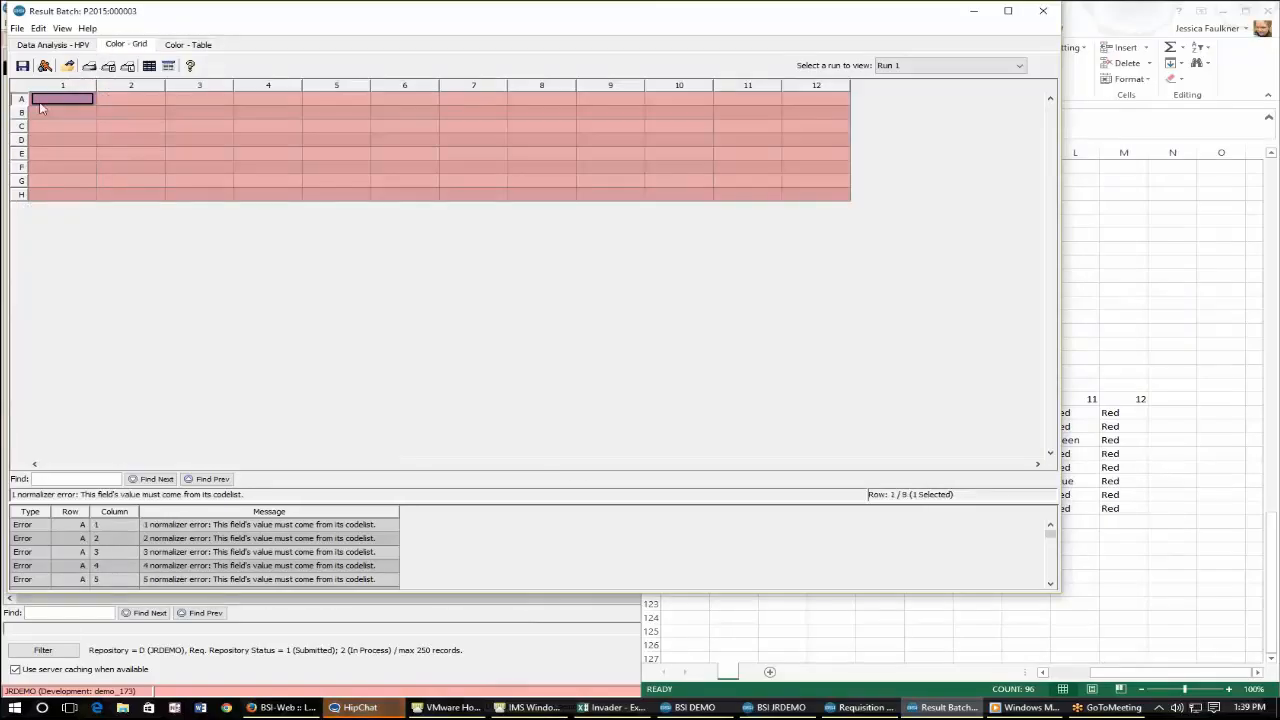
click(199, 44)
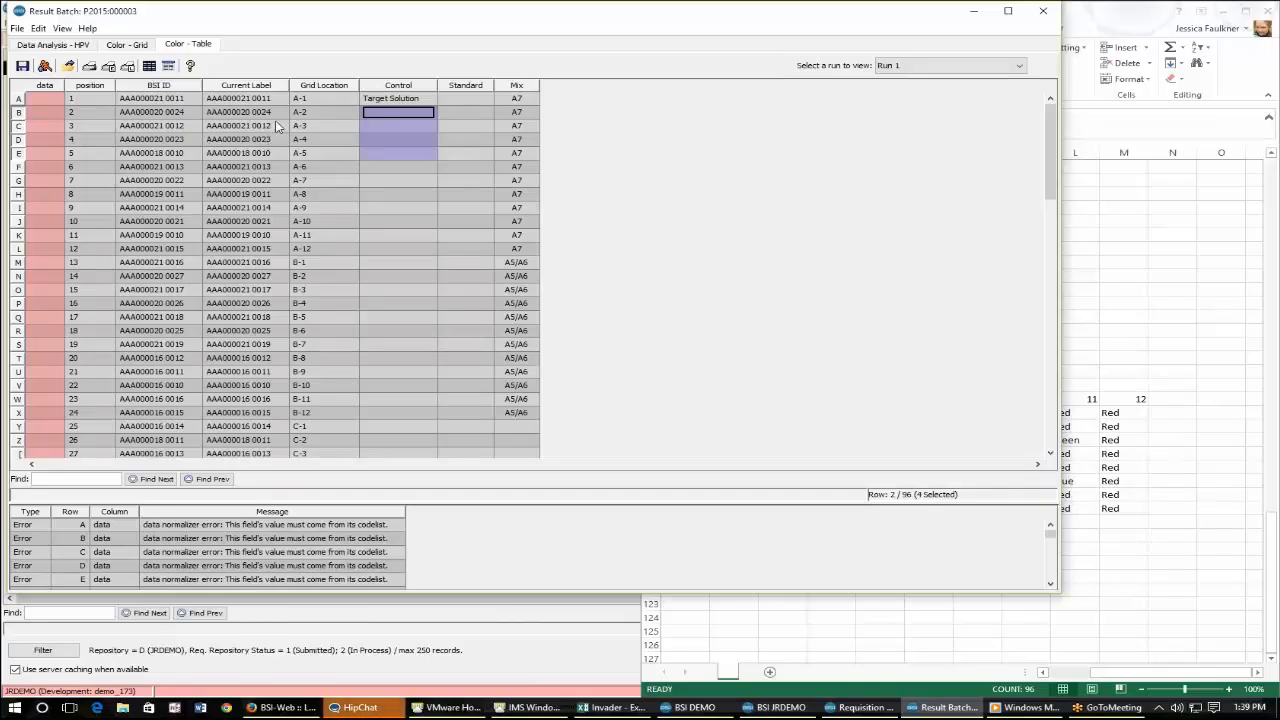
click(52, 44)
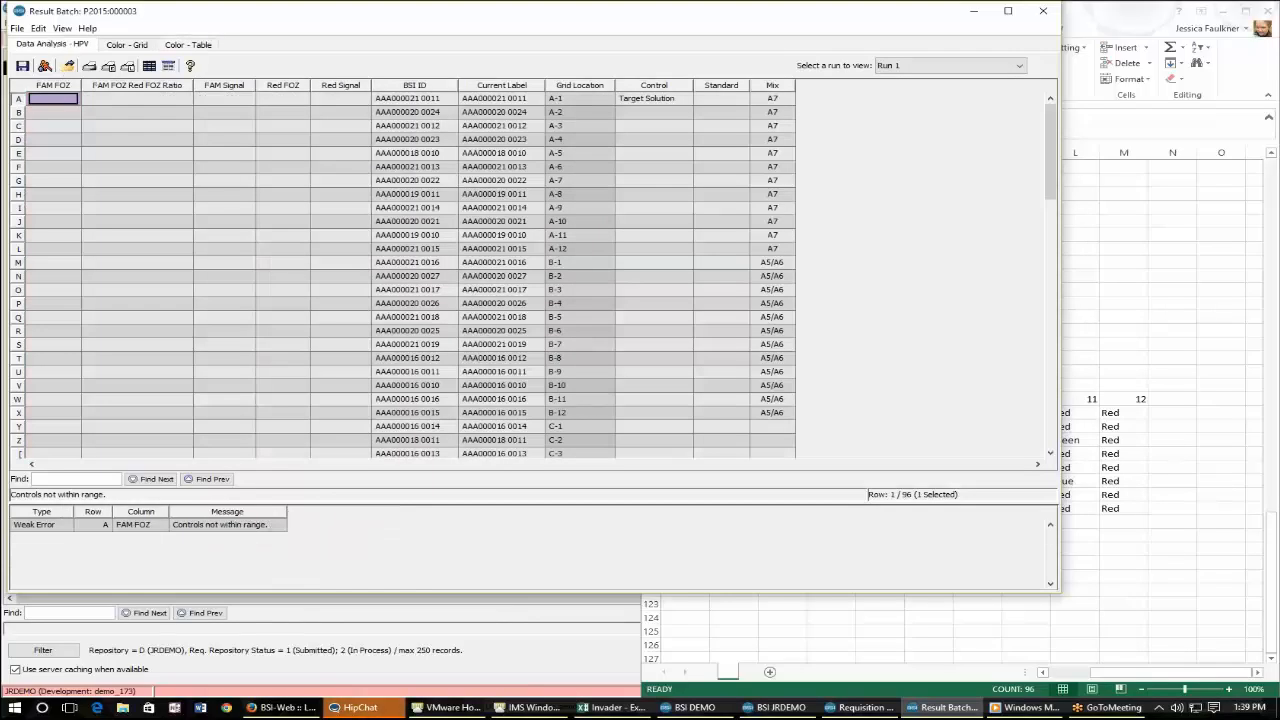
Open the Importer Wizard and choose the Invader.xlsx Excel spreadsheet as the data source.
click(68, 68)
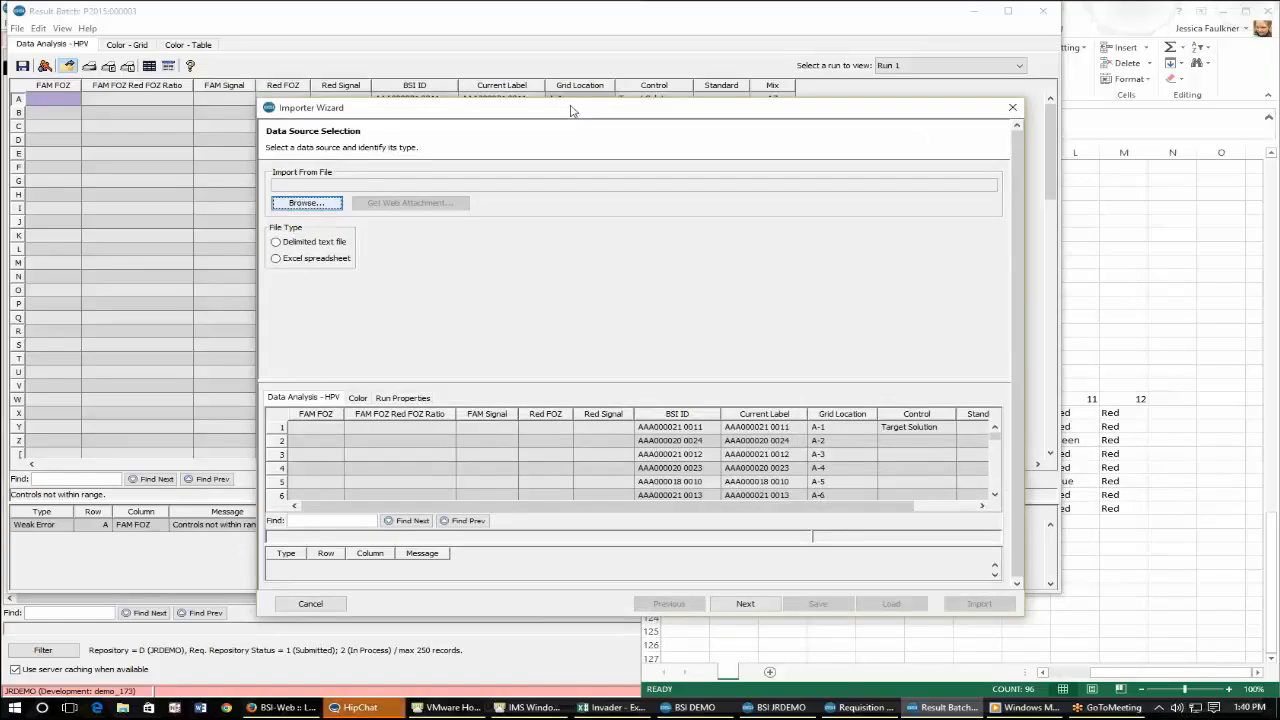
drag(572, 118, 481, 89)
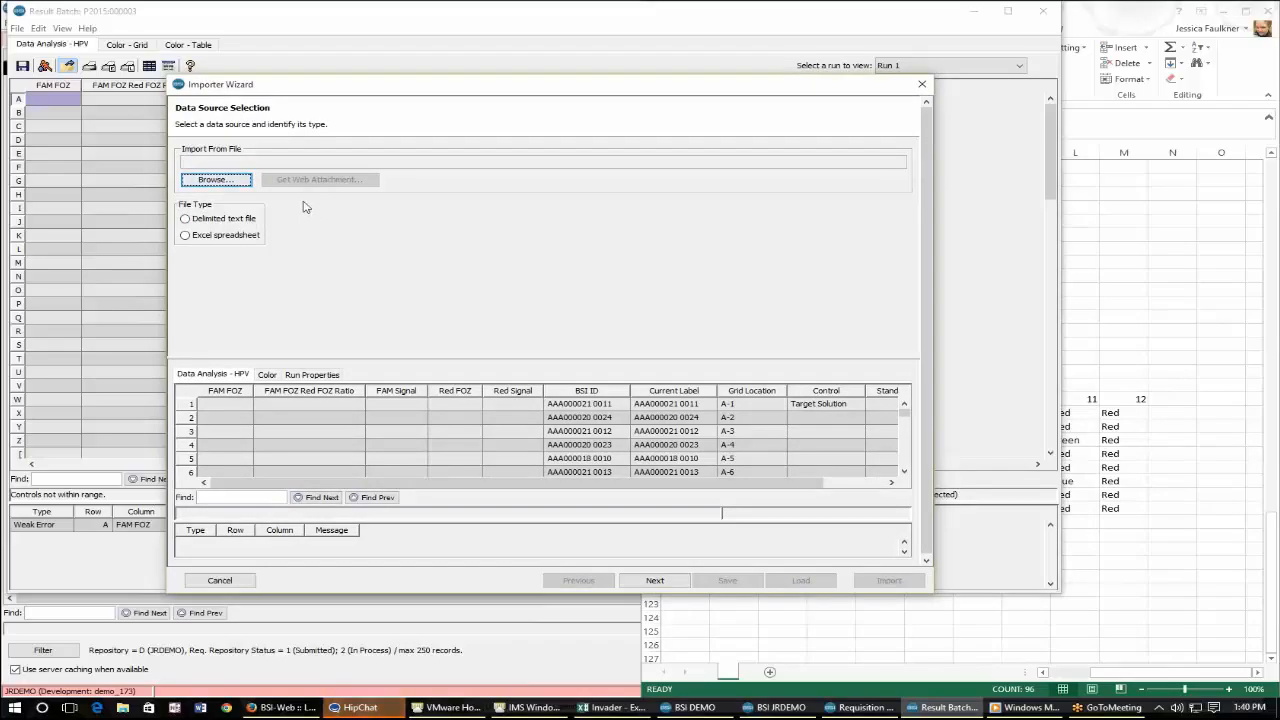
click(236, 186)
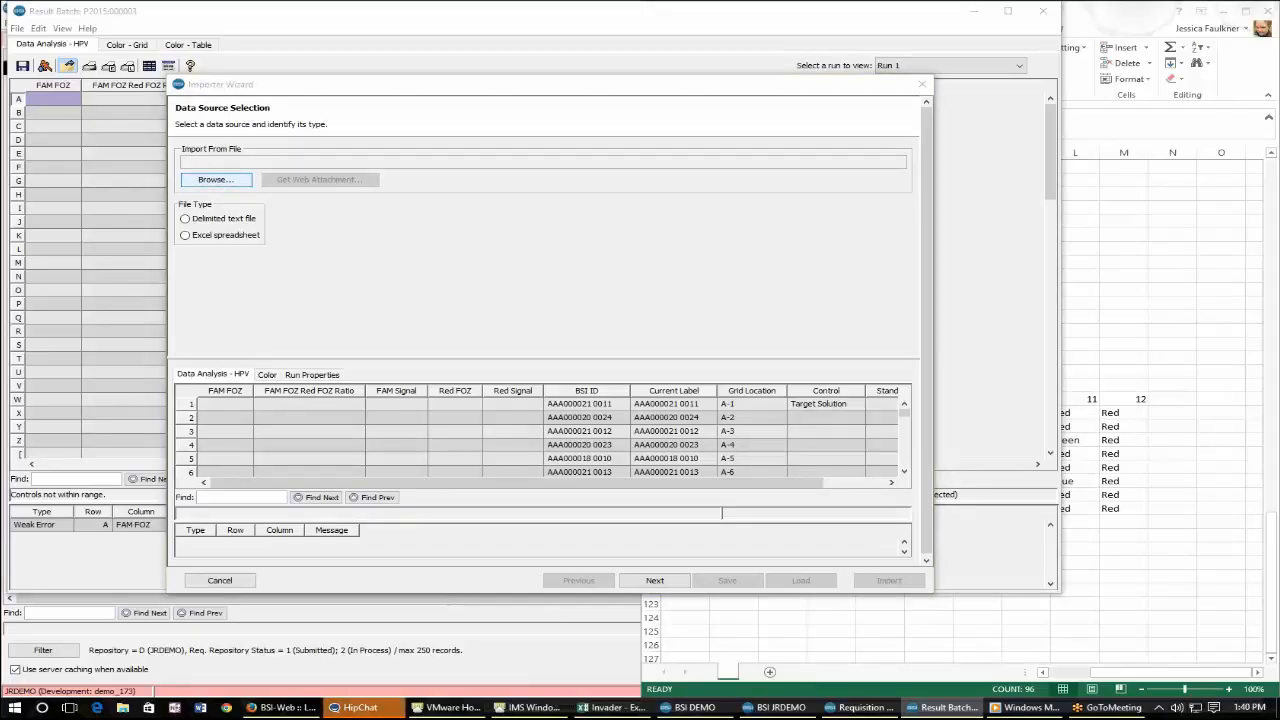
key(Return)
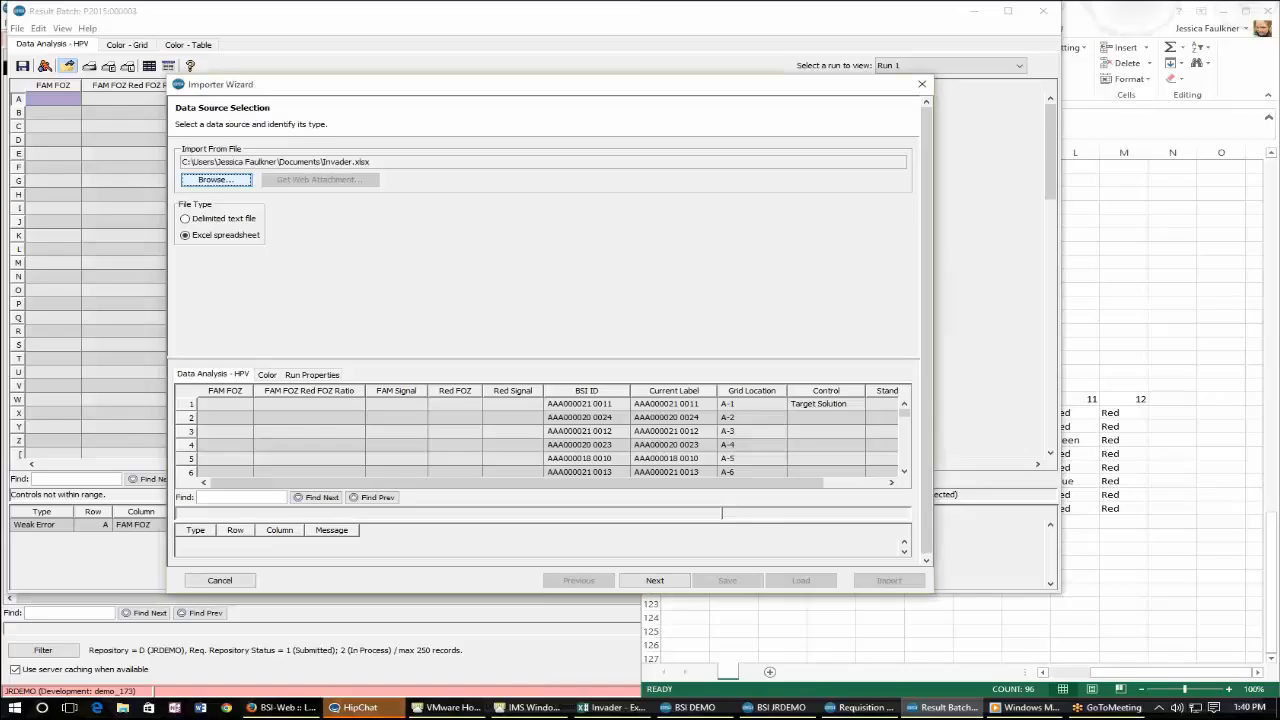
click(655, 581)
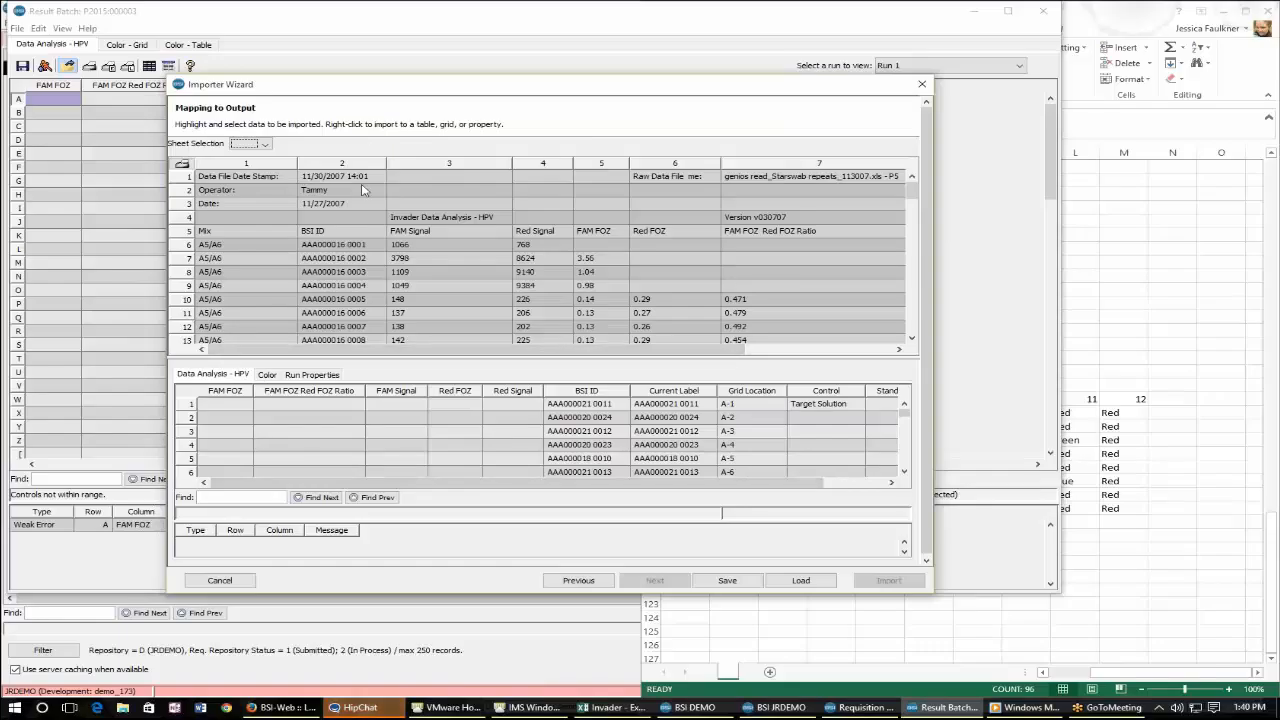
Import the date stamp cell 11/30/2007 14:01 as the Data File Date Stamp run property.
click(312, 178)
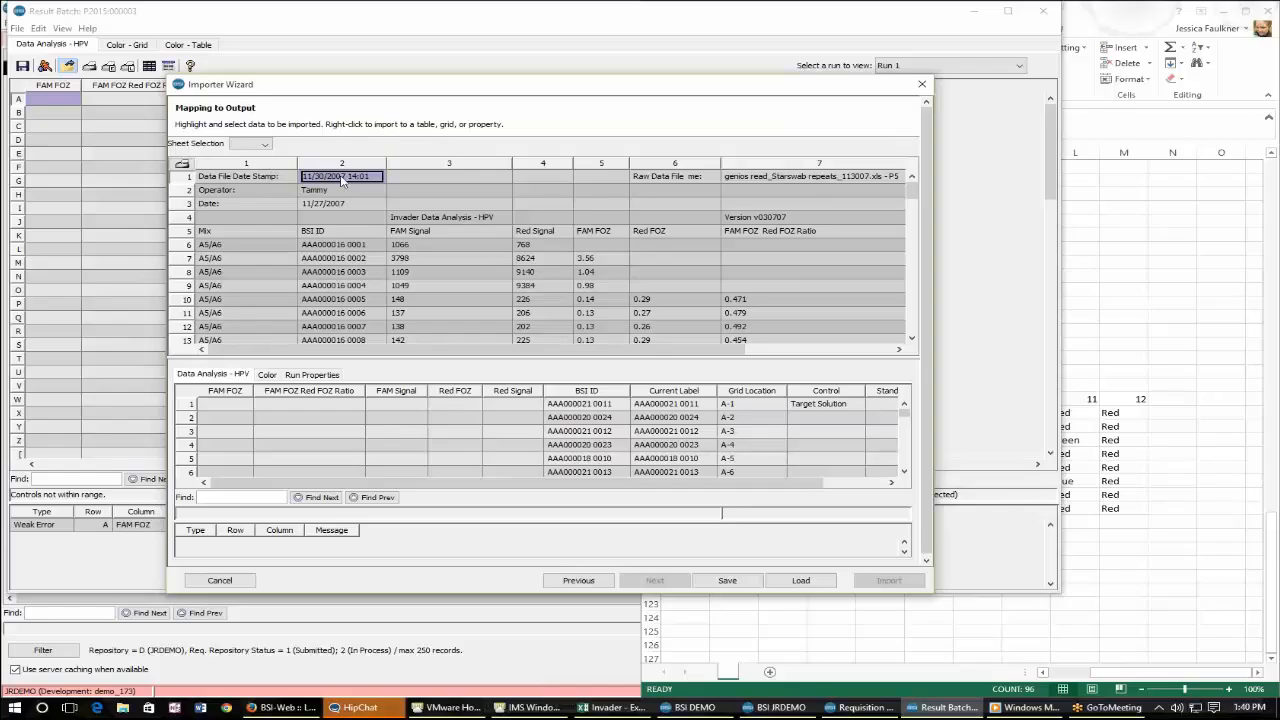
right_click(340, 179)
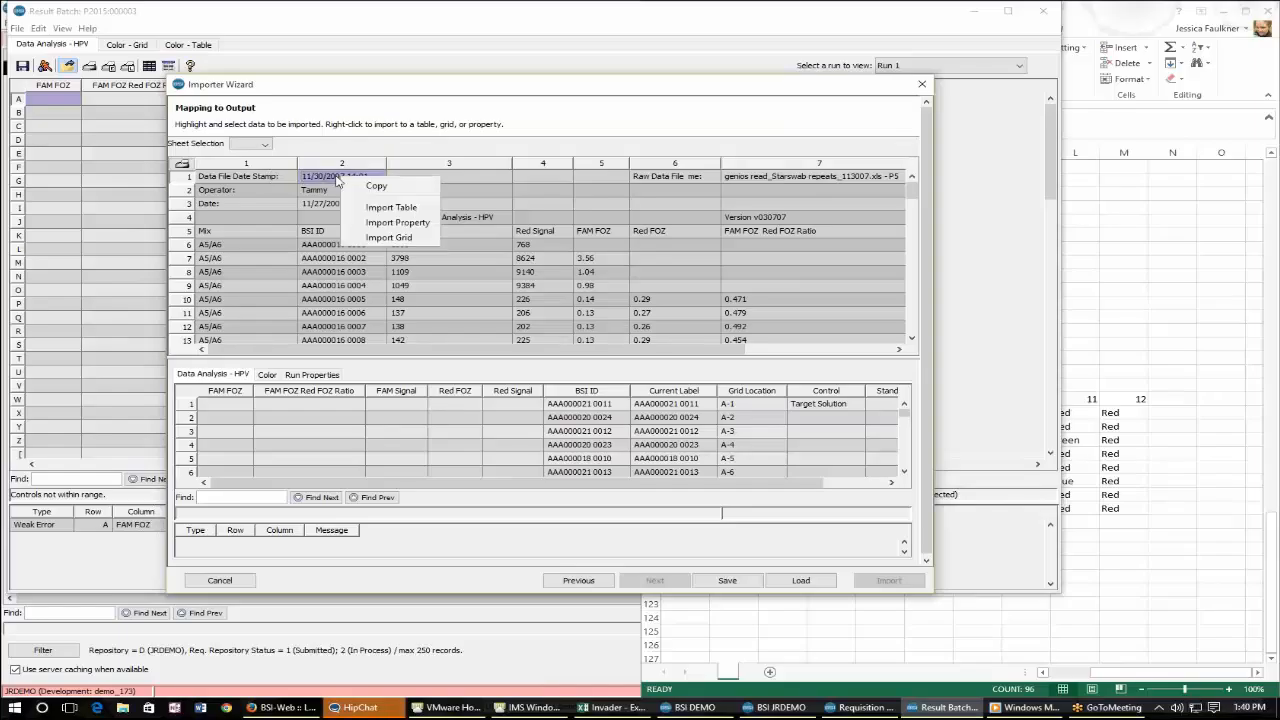
click(396, 223)
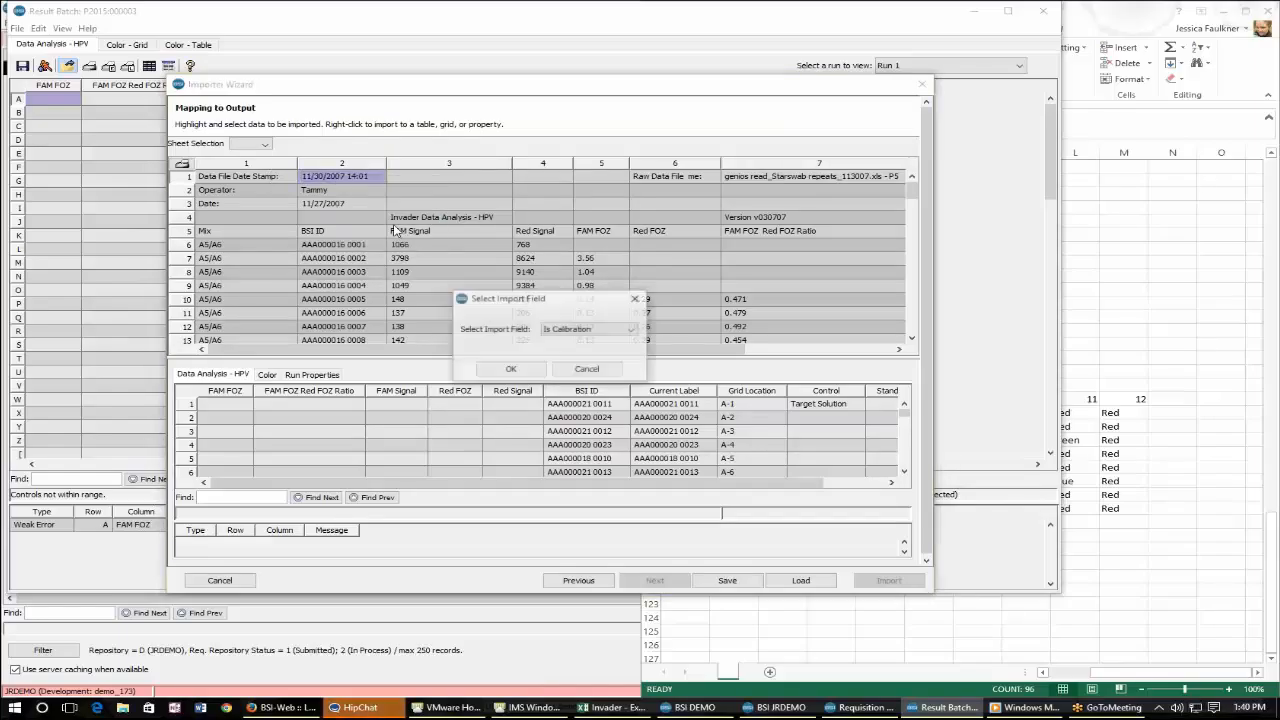
click(603, 331)
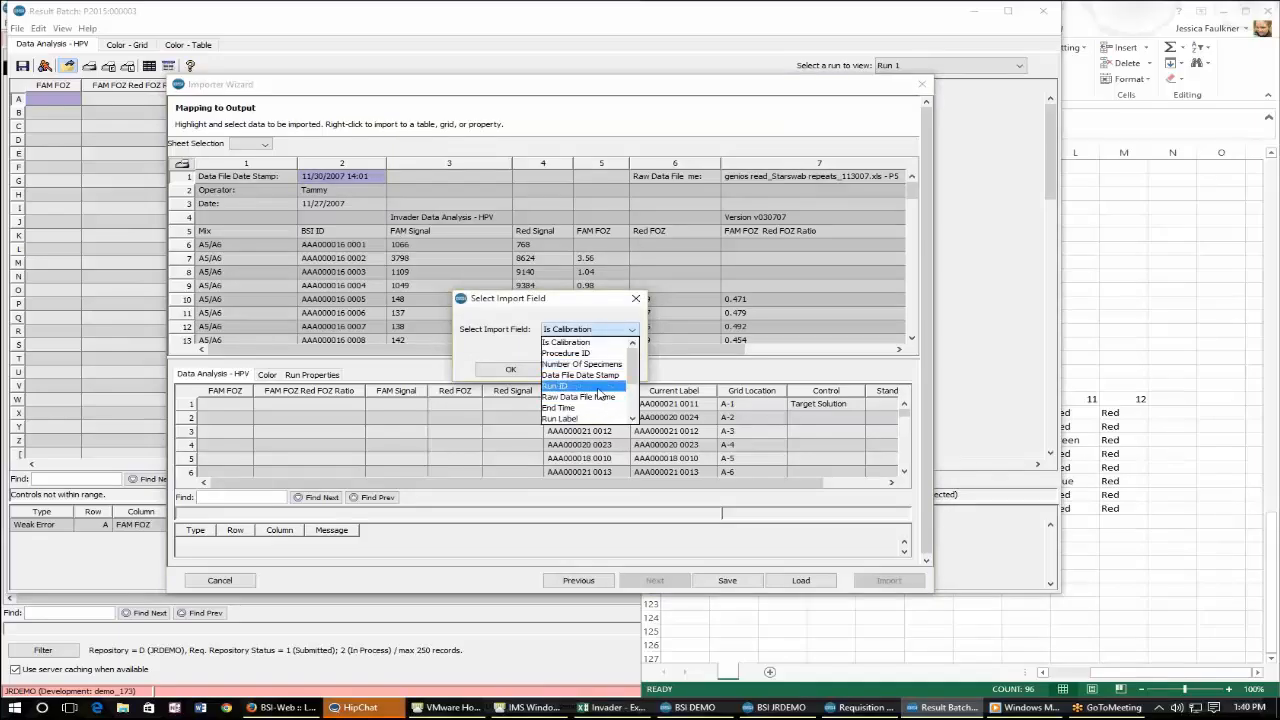
scroll(599, 392, down, 2)
scroll(599, 391, up, 2)
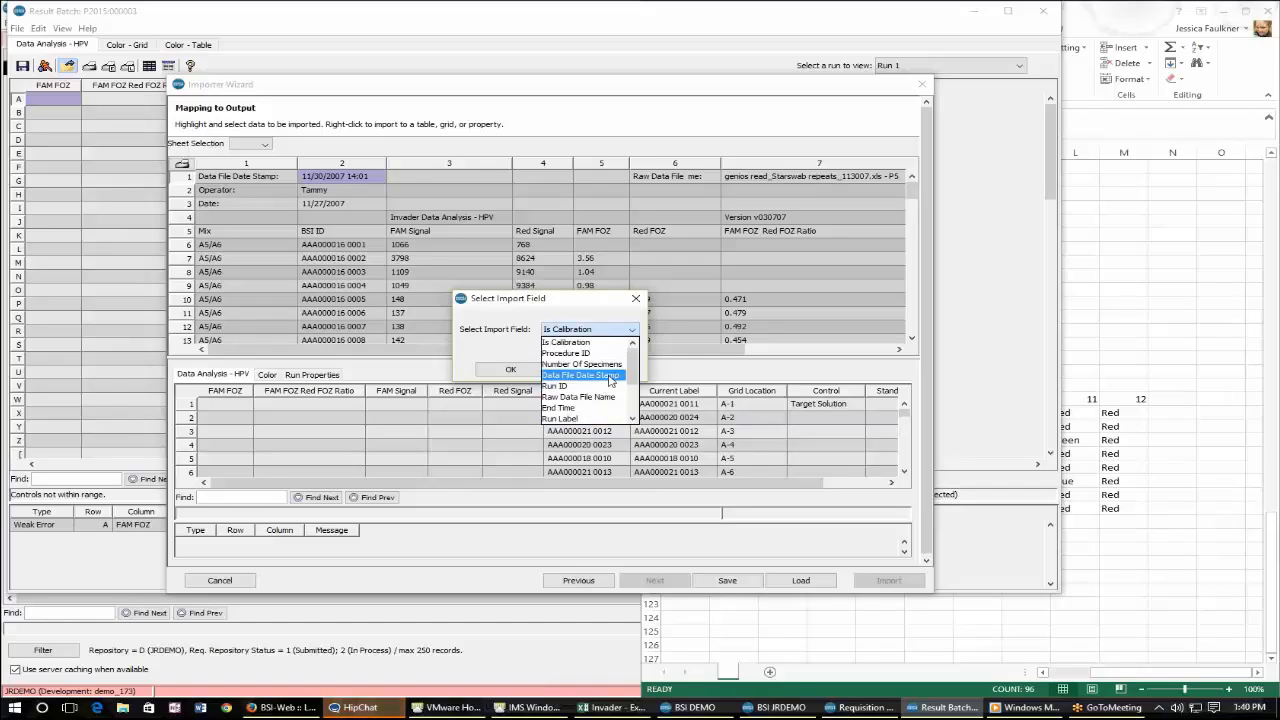
click(609, 376)
click(510, 369)
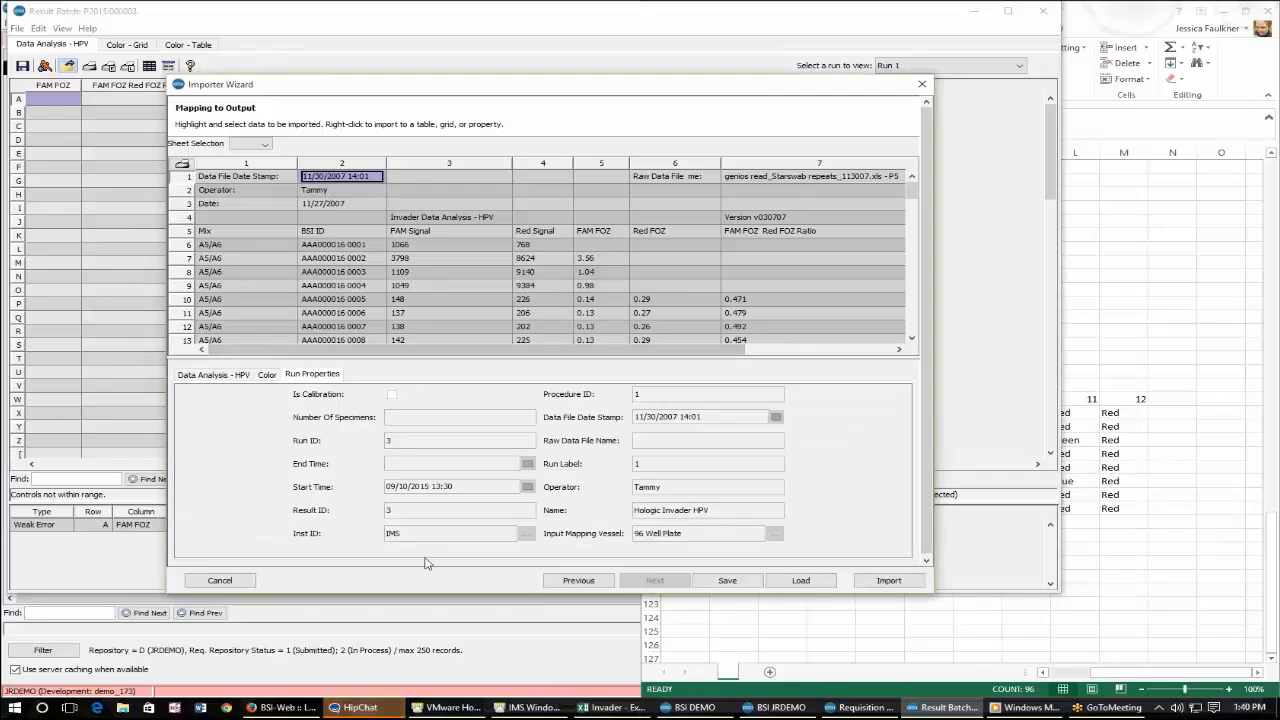
click(669, 417)
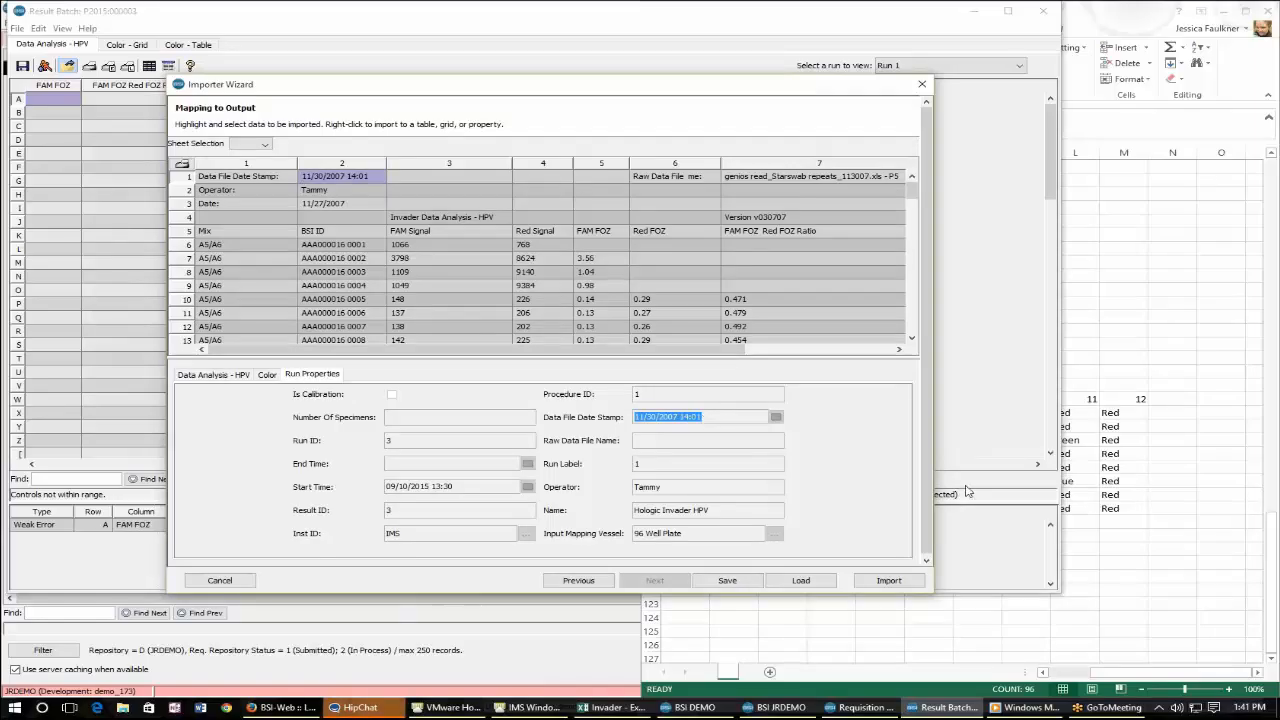
Import the spreadsheet's operator name cell as the Operator run property.
click(333, 191)
right_click(333, 193)
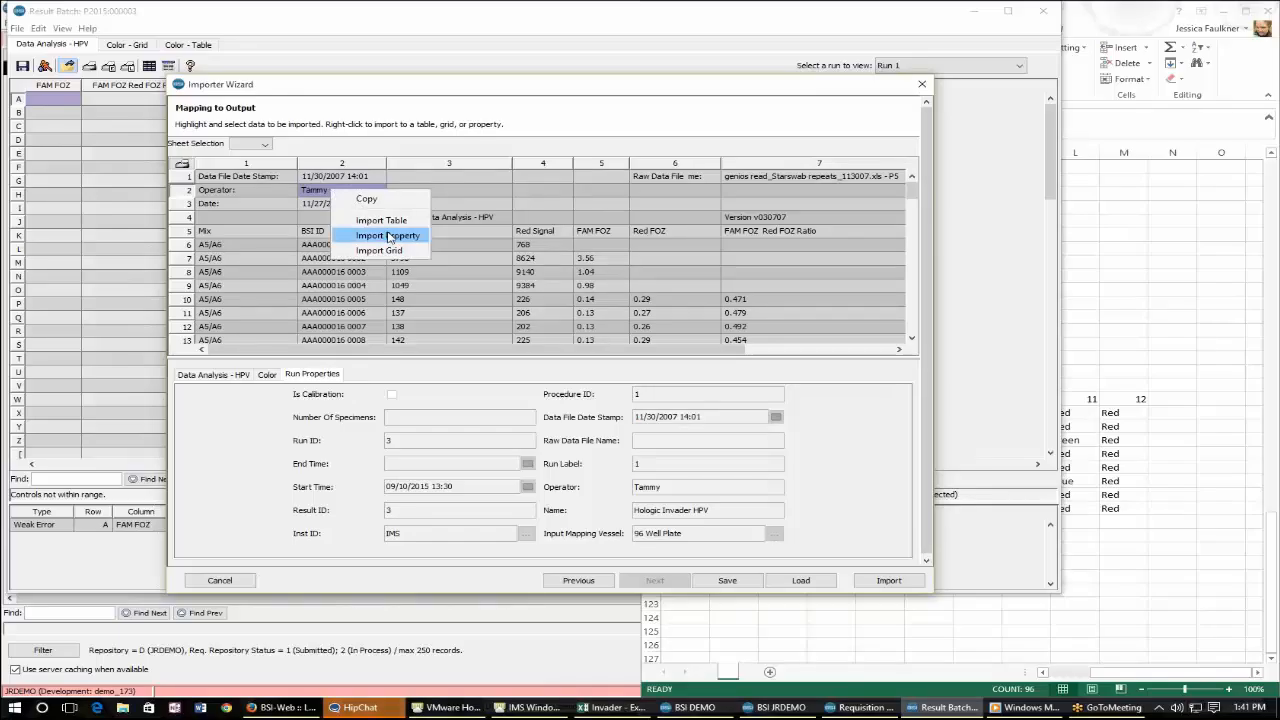
click(389, 237)
click(590, 329)
click(584, 412)
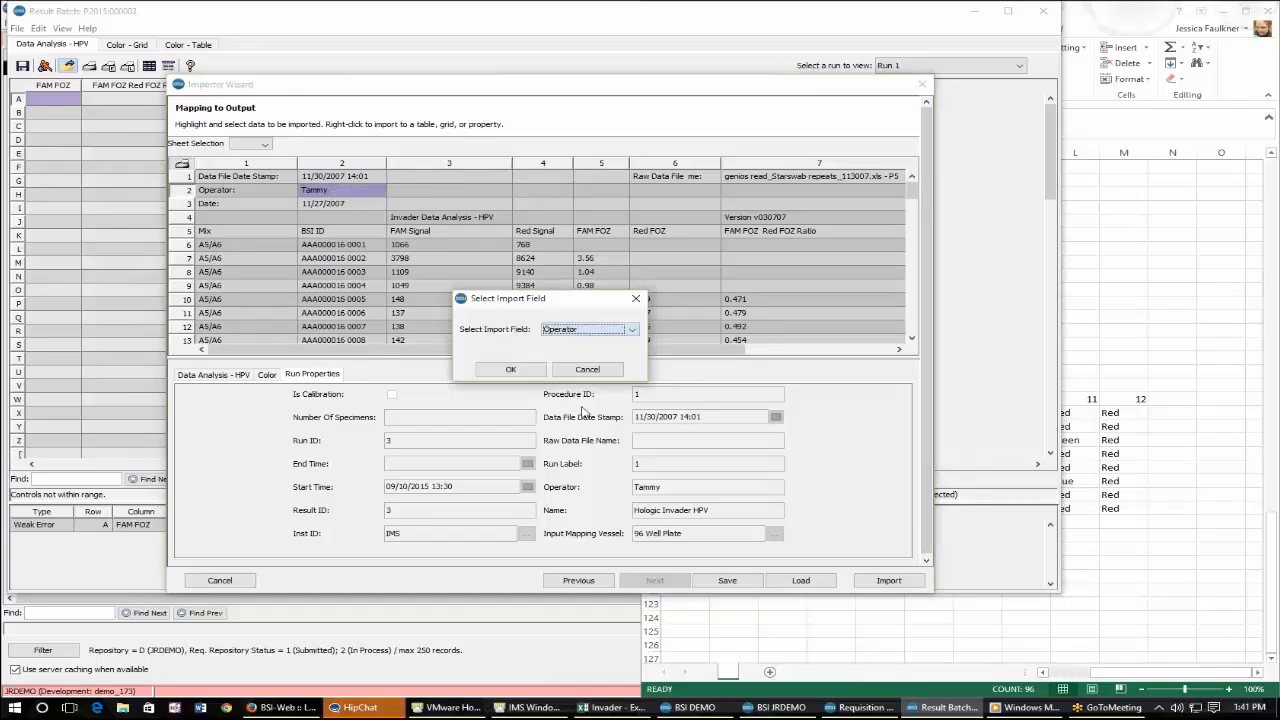
click(511, 369)
Import the raw data file name cell as the Raw Data File Name run property.
right_click(787, 183)
click(805, 221)
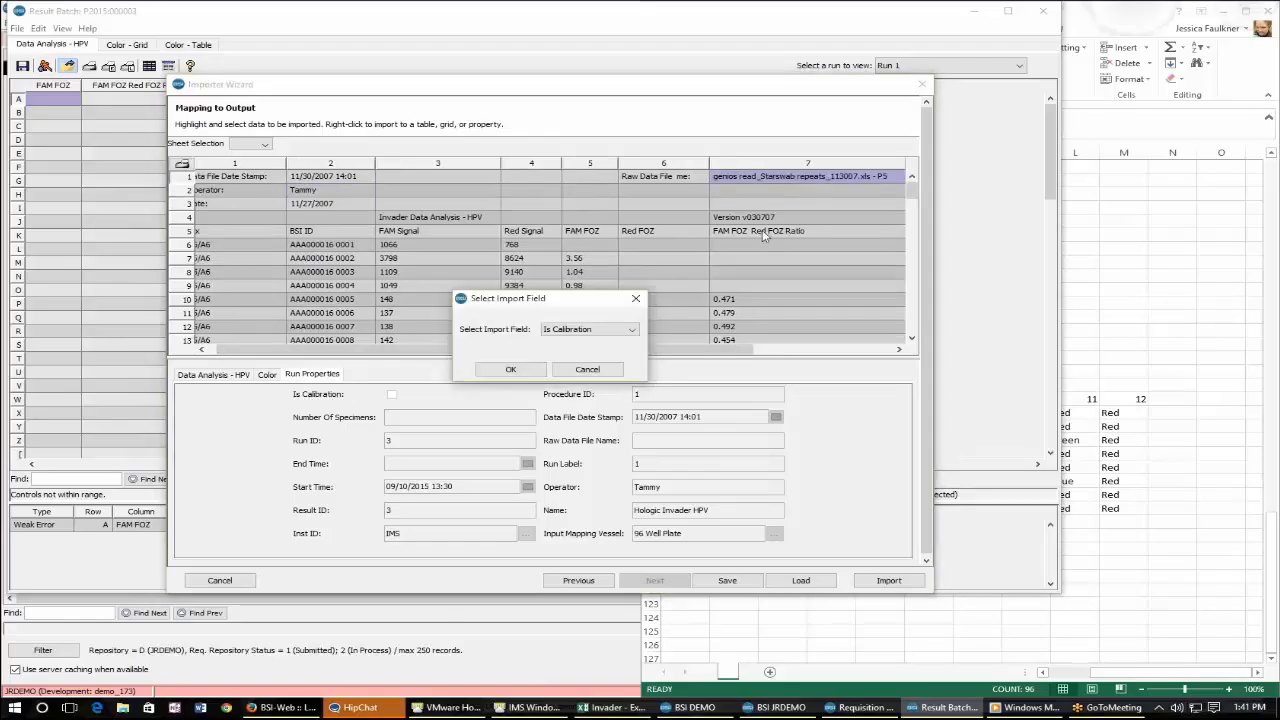
click(545, 329)
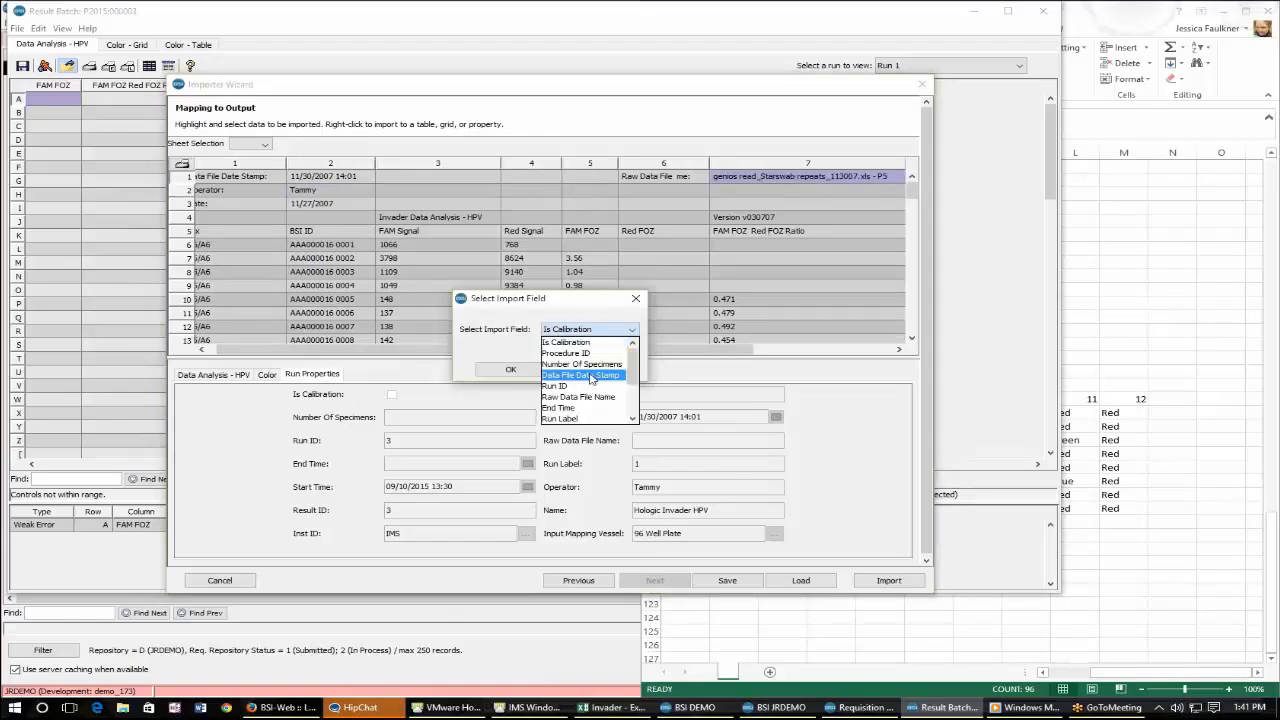
scroll(590, 378, down, 1)
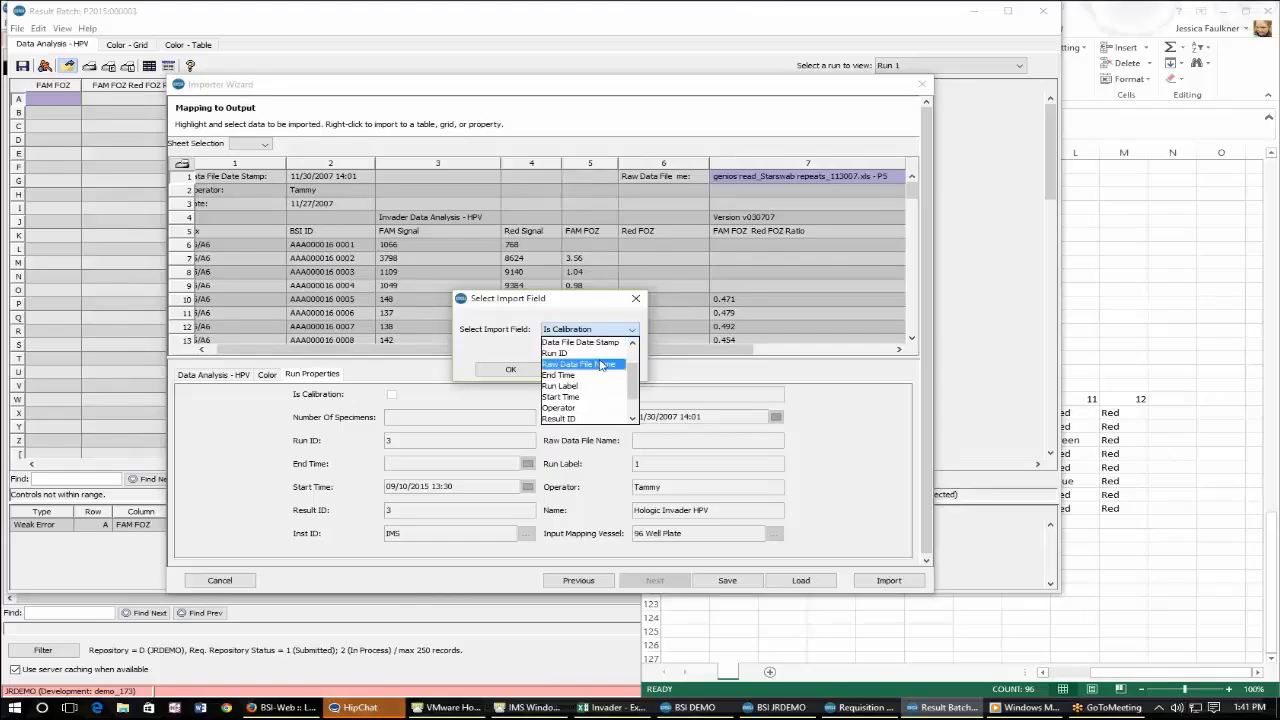
click(602, 365)
click(510, 369)
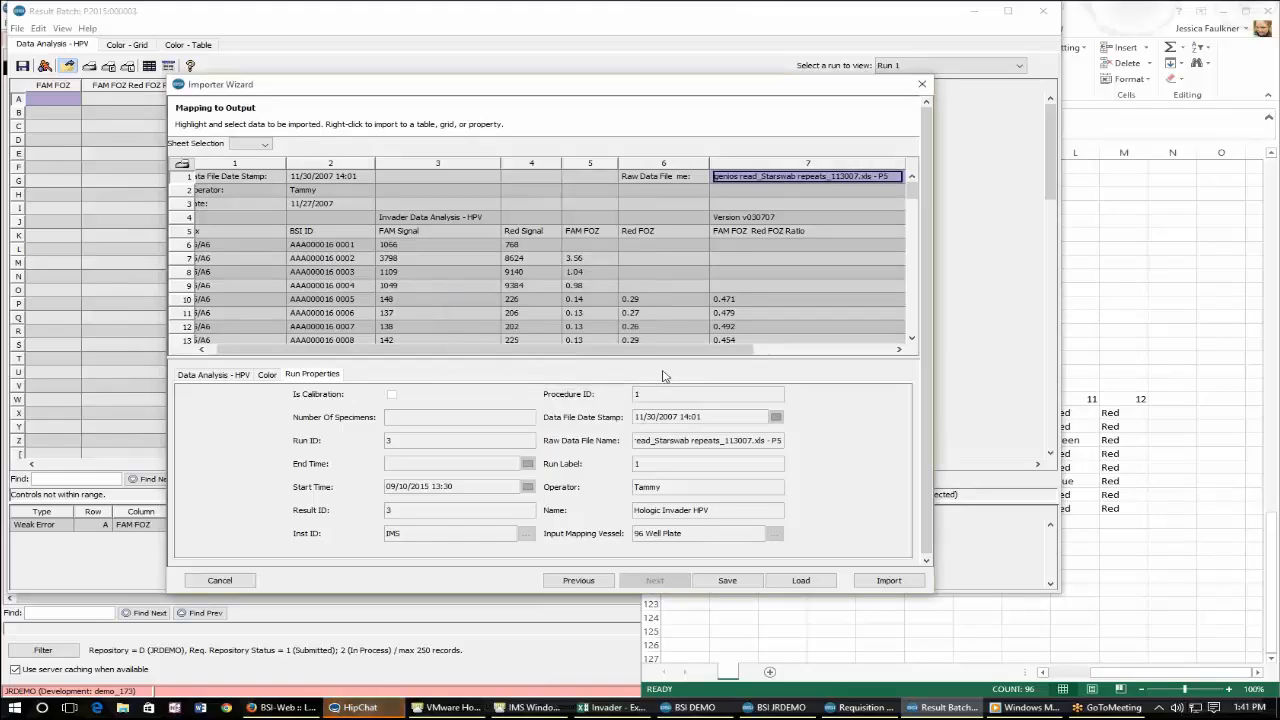
Select the data block from the Mix header row through row 101 and import it as a table using the first line as header.
drag(669, 351, 657, 351)
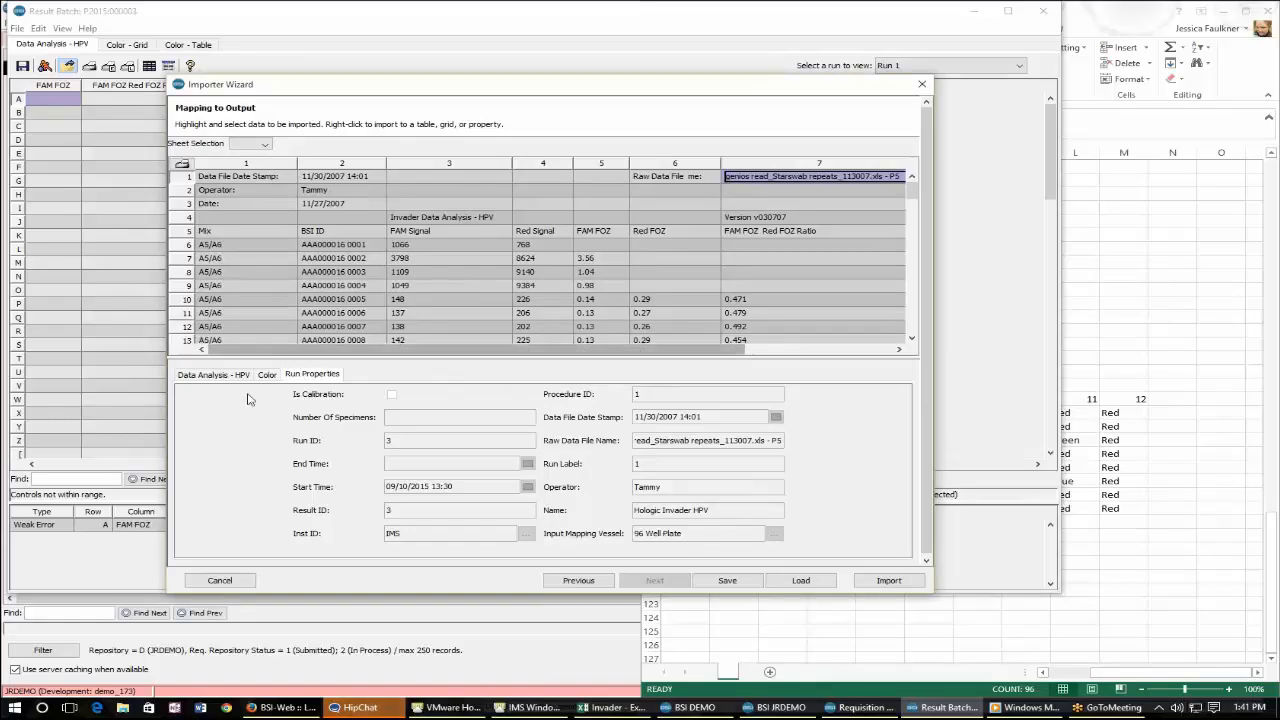
click(212, 375)
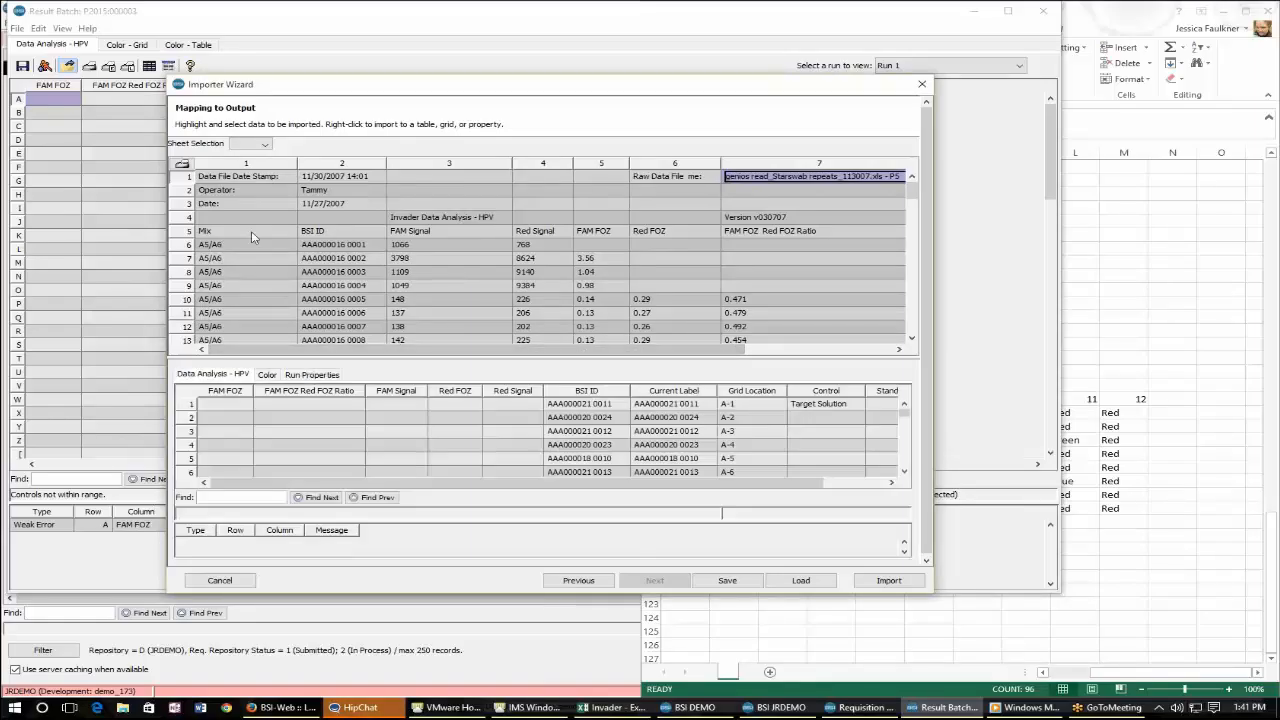
click(252, 233)
drag(252, 237, 842, 245)
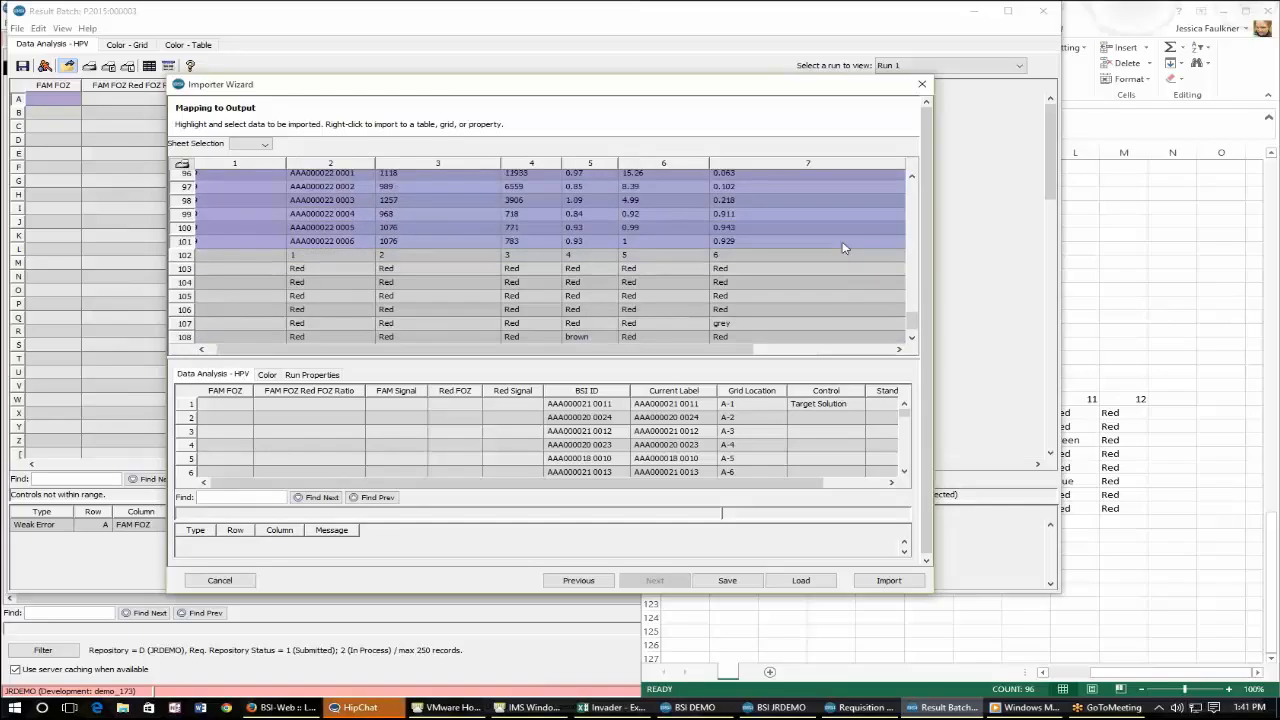
right_click(842, 245)
click(860, 274)
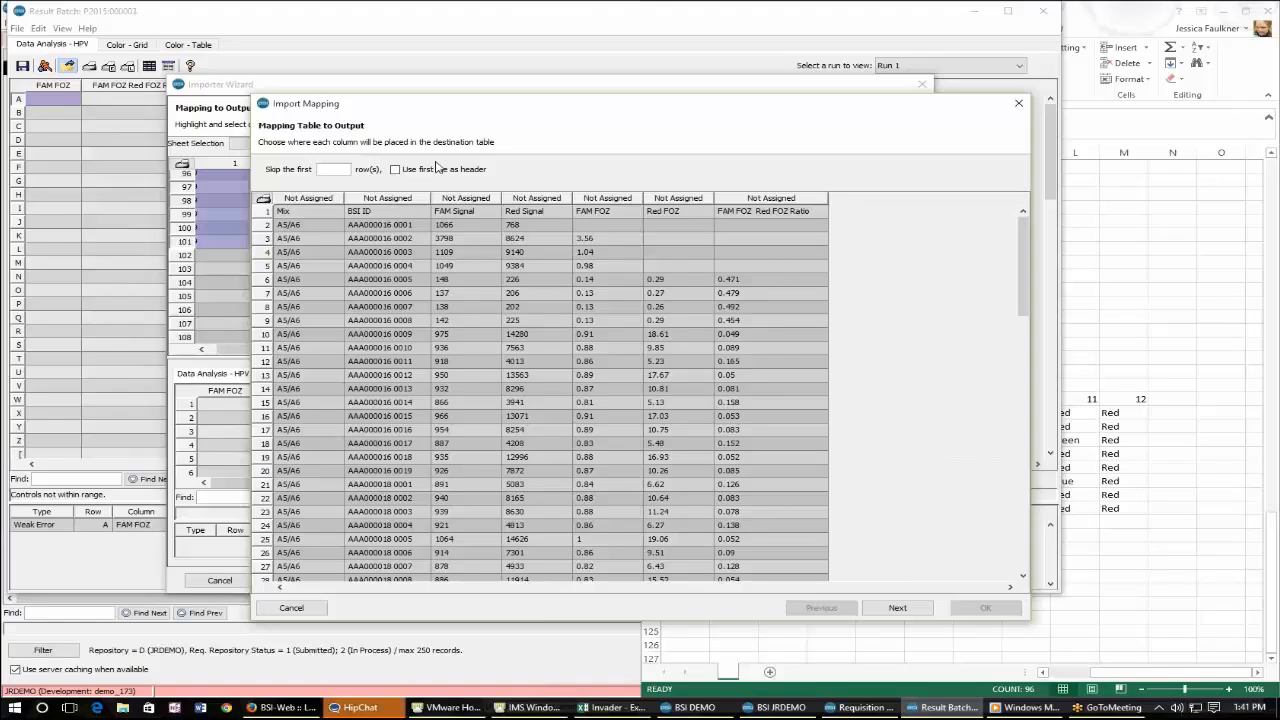
click(437, 168)
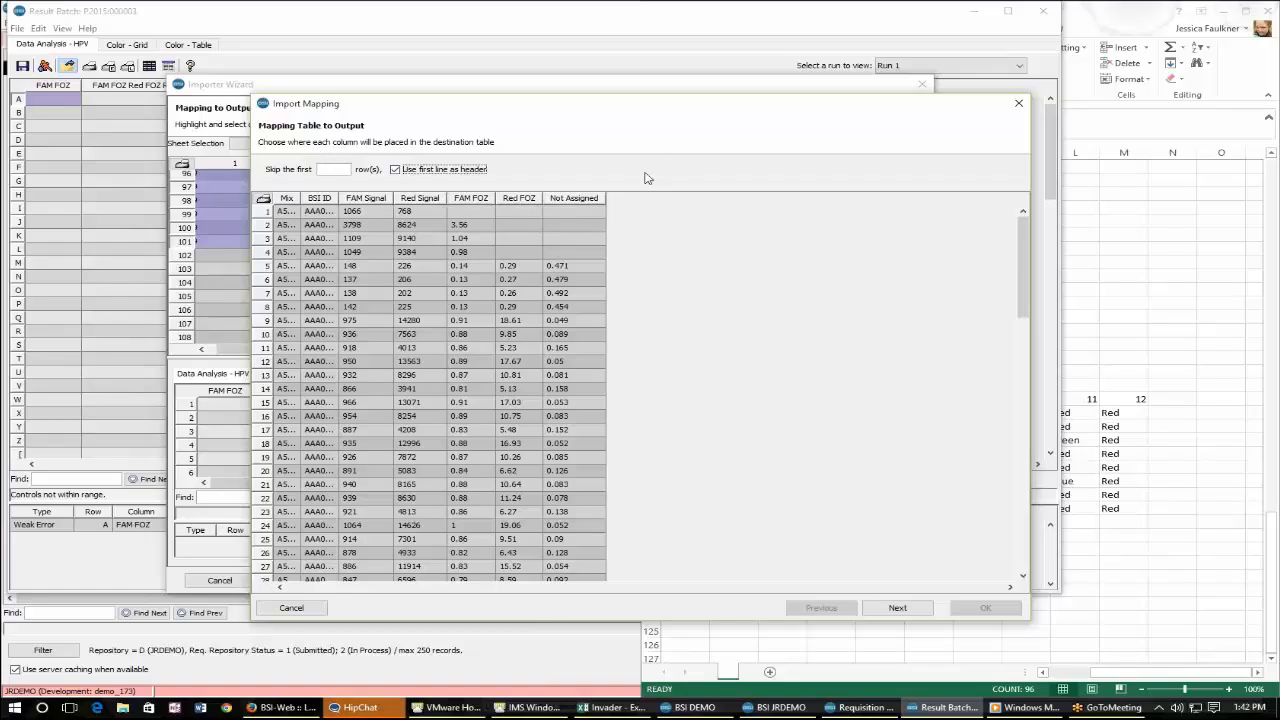
Map the unassigned column to FAM FOZ Red FOZ Ratio and match imported rows on BSI ID.
click(562, 200)
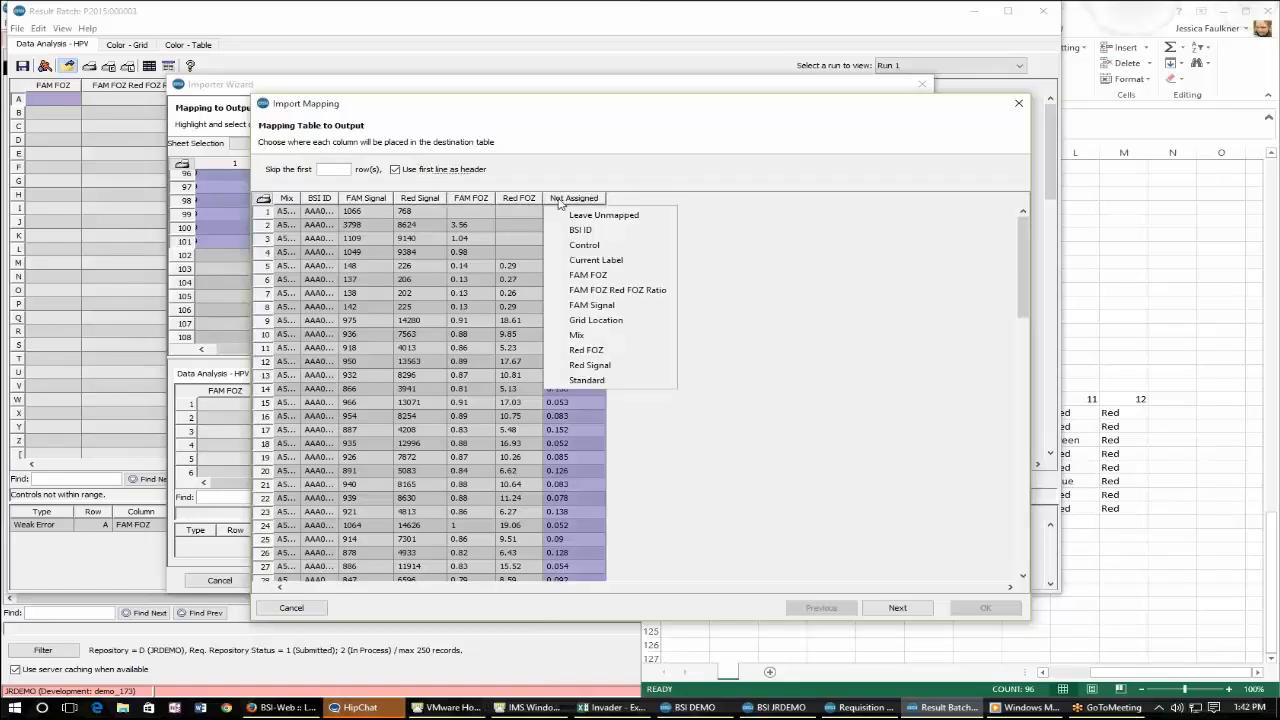
click(590, 289)
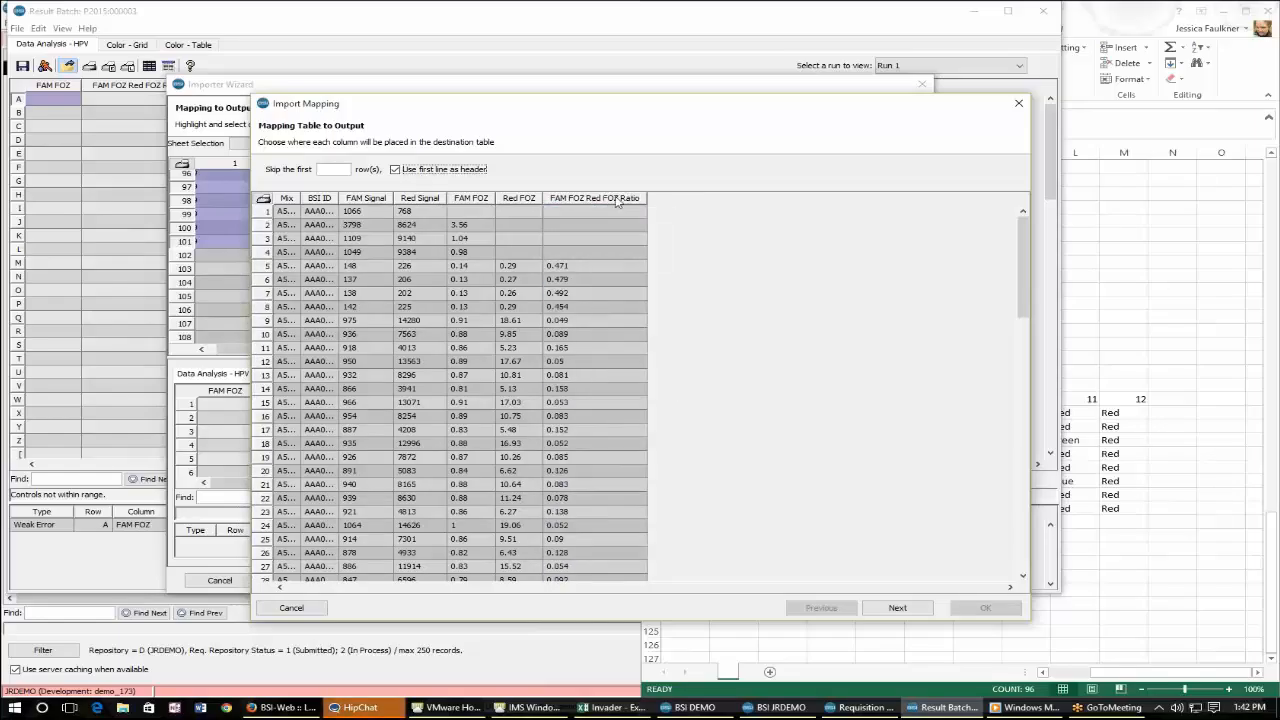
click(913, 609)
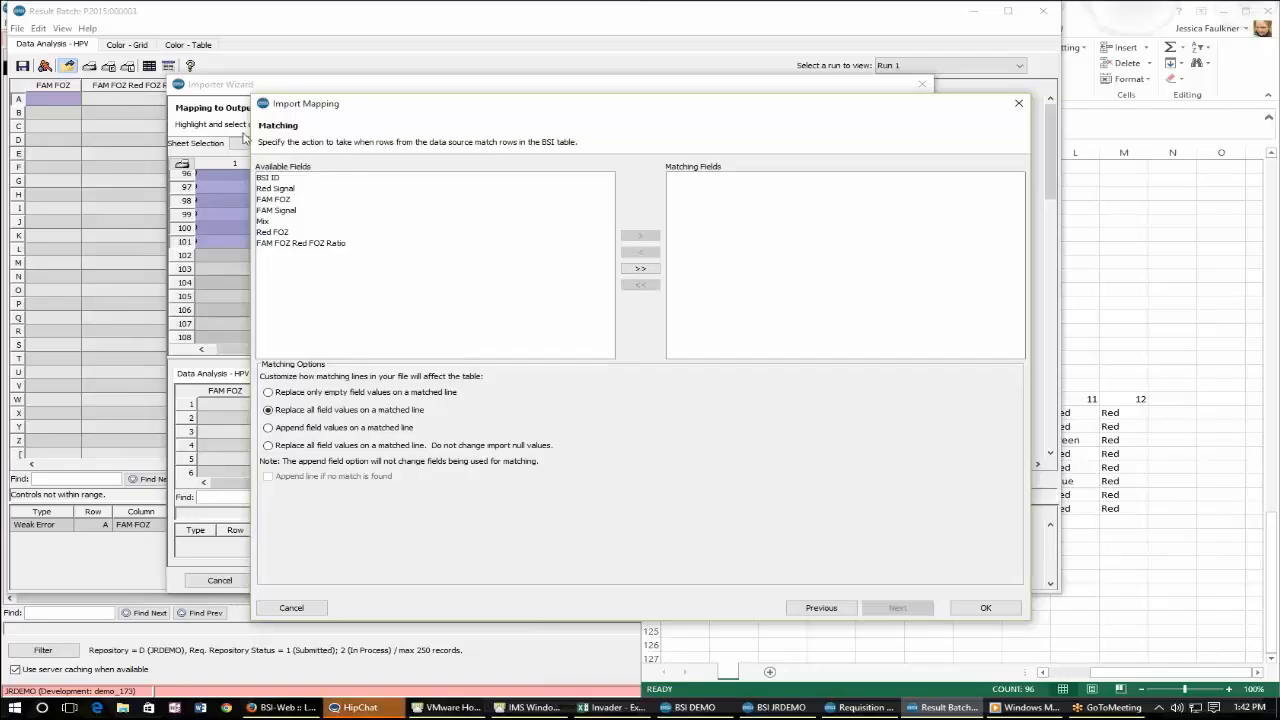
double_click(295, 177)
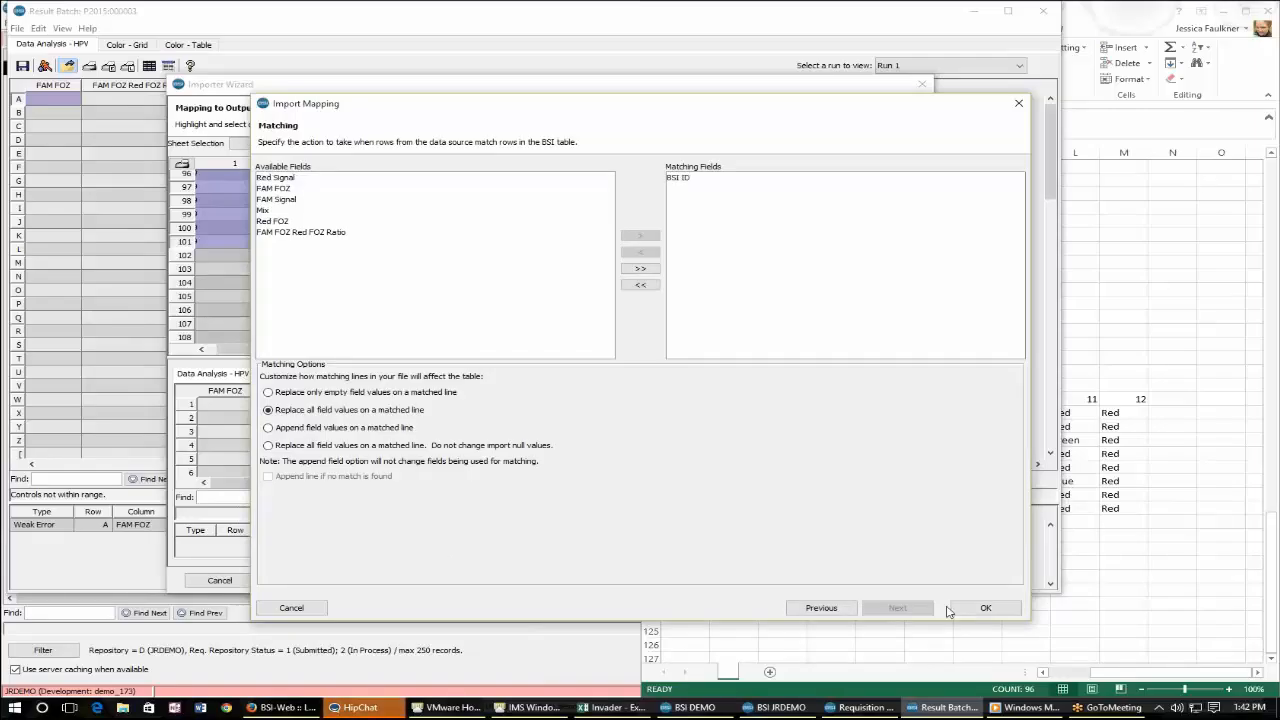
click(985, 608)
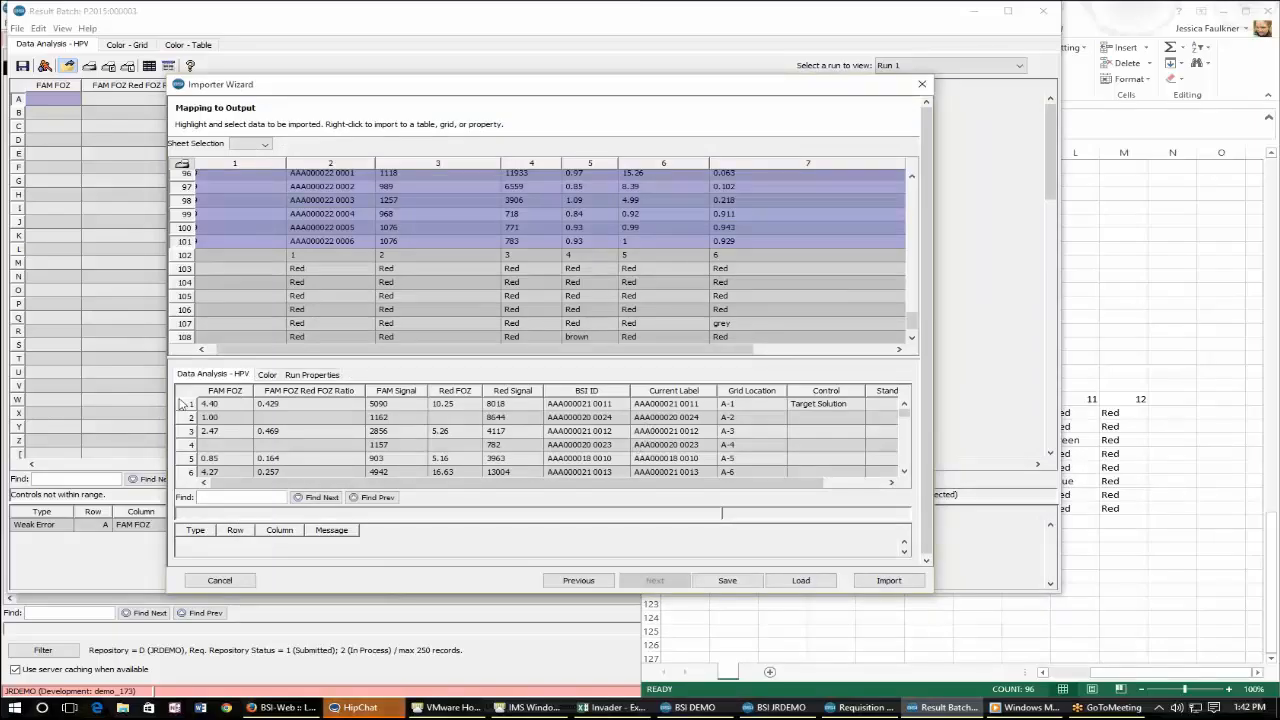
Select the colour block in rows 103 to 110 and import it as a grid into the Color table.
scroll(628, 457, down, 12)
scroll(628, 457, up, 3)
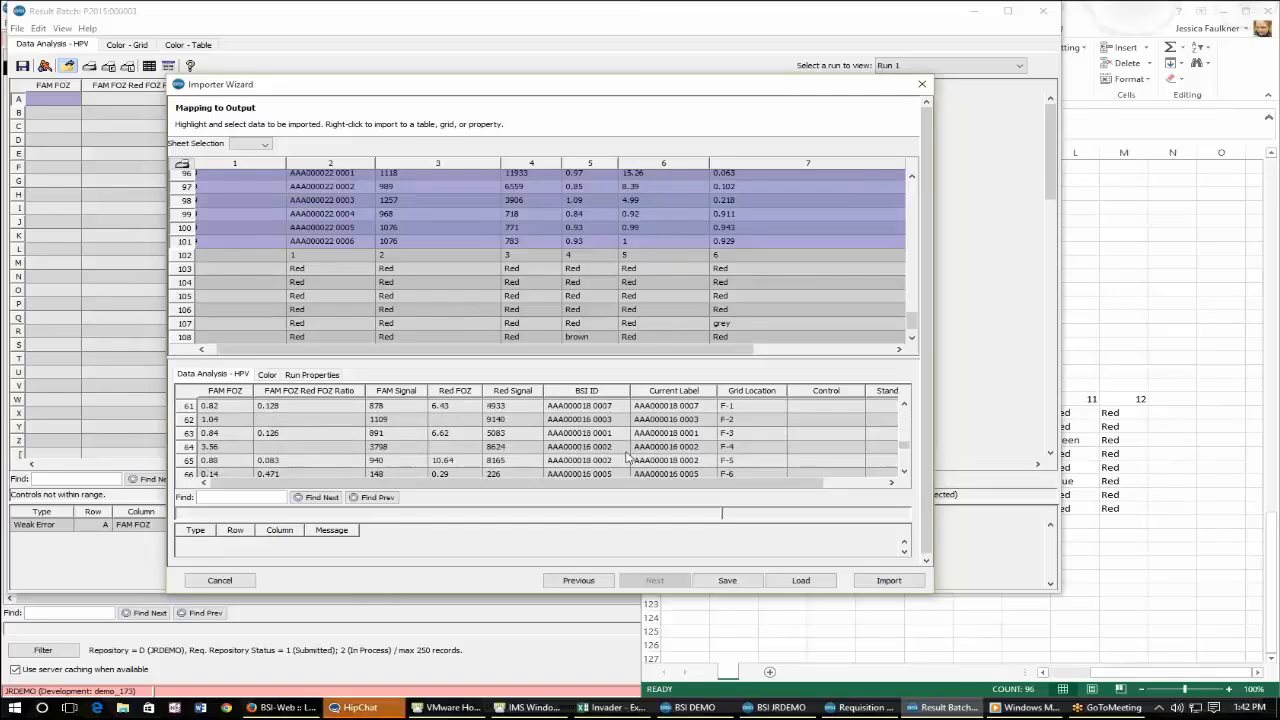
scroll(628, 457, up, 8)
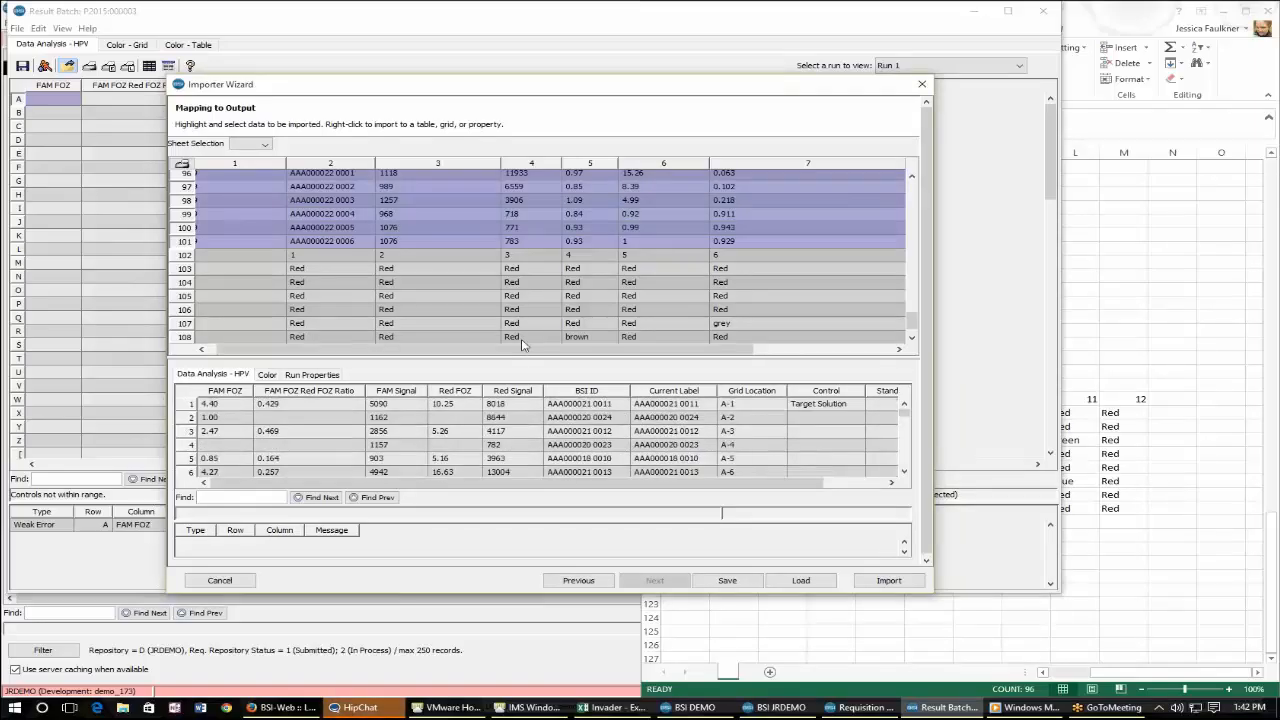
click(267, 374)
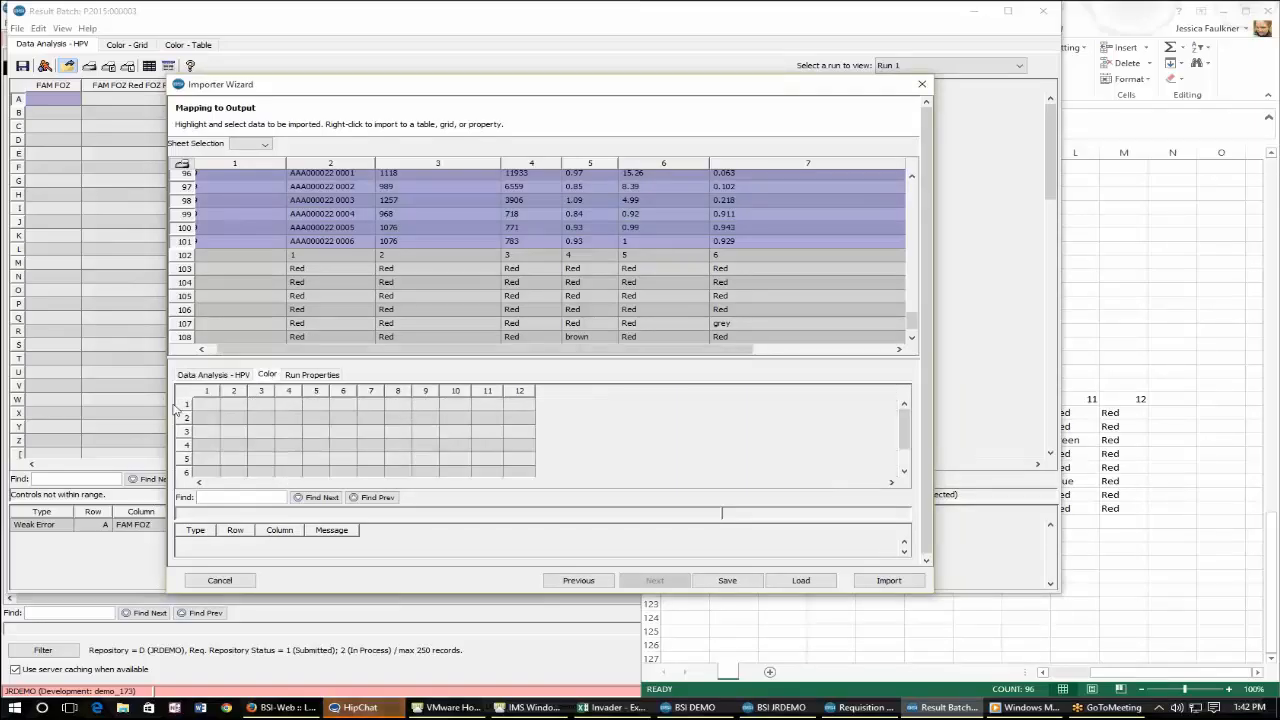
drag(320, 350, 314, 356)
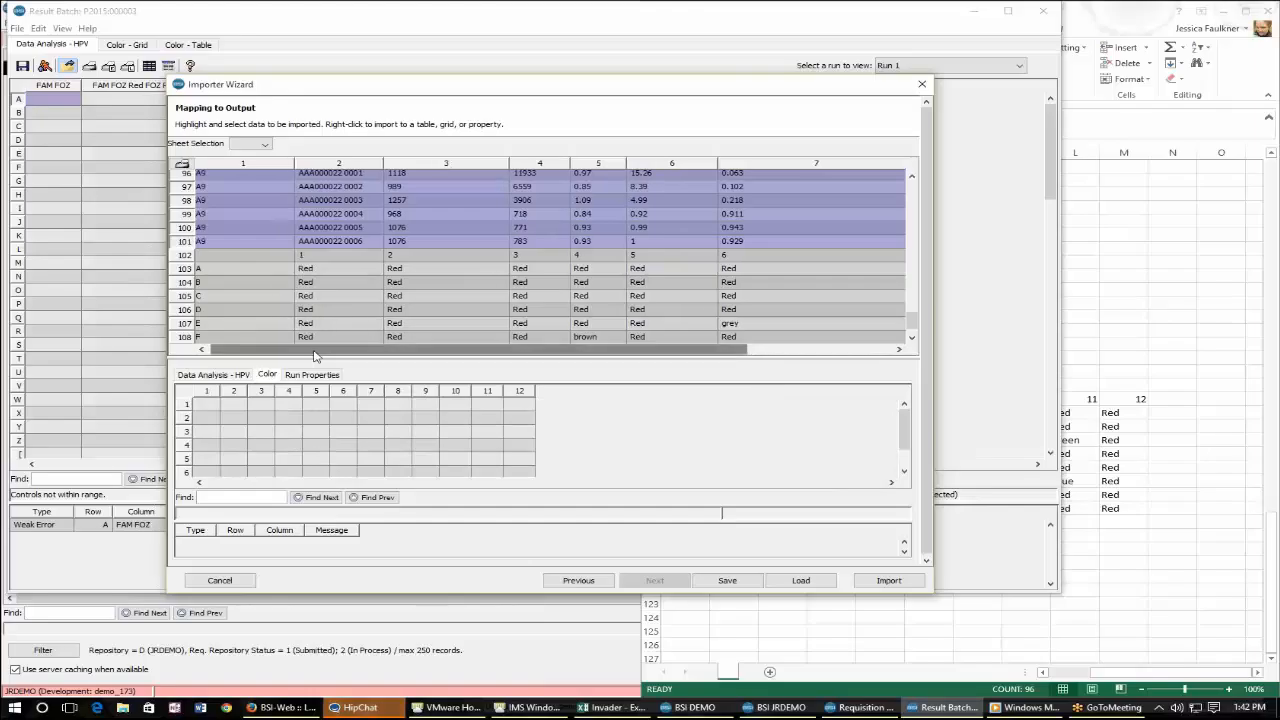
drag(325, 268, 880, 335)
right_click(847, 305)
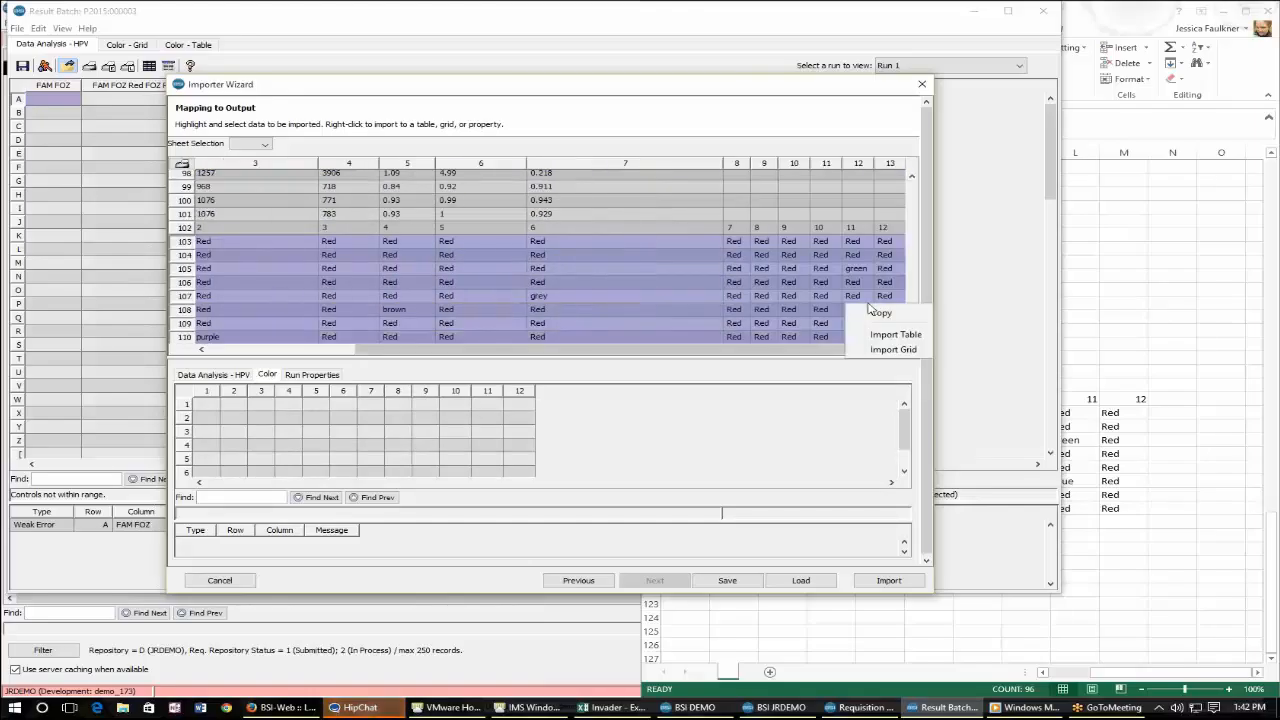
click(903, 350)
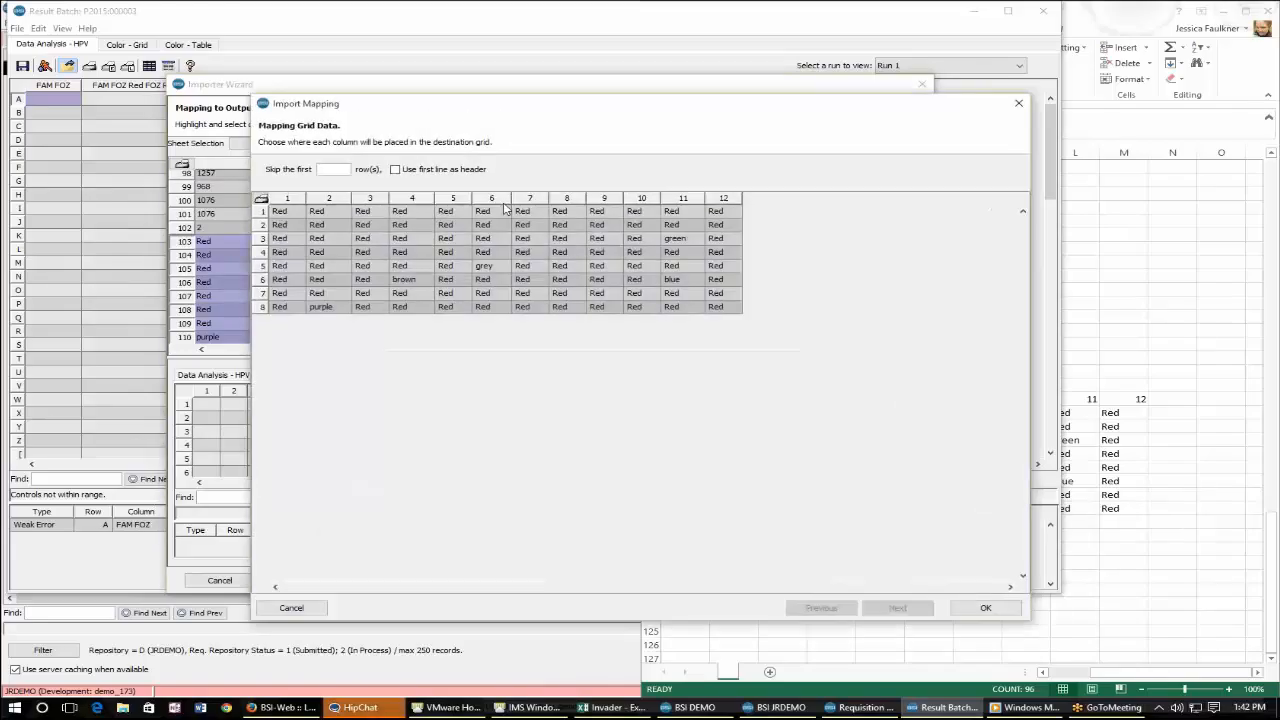
click(1003, 610)
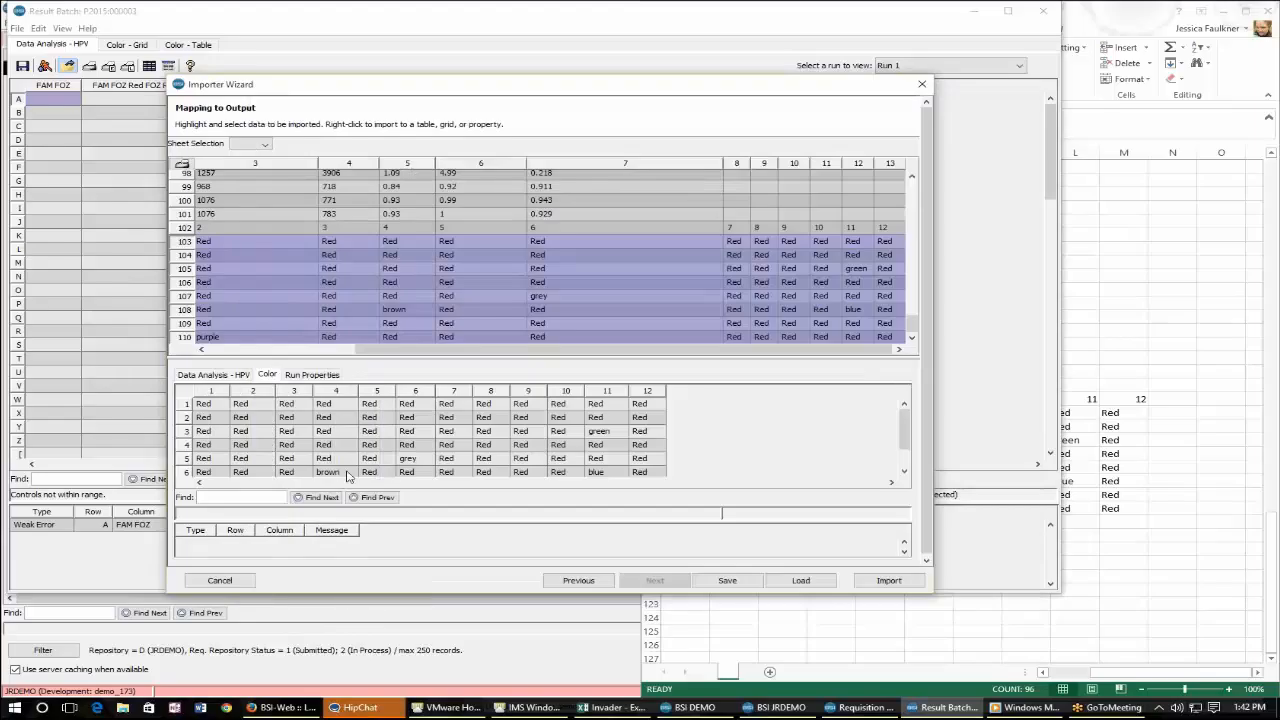
Review the imported colour grid and the top of the spreadsheet.
scroll(370, 444, down, 1)
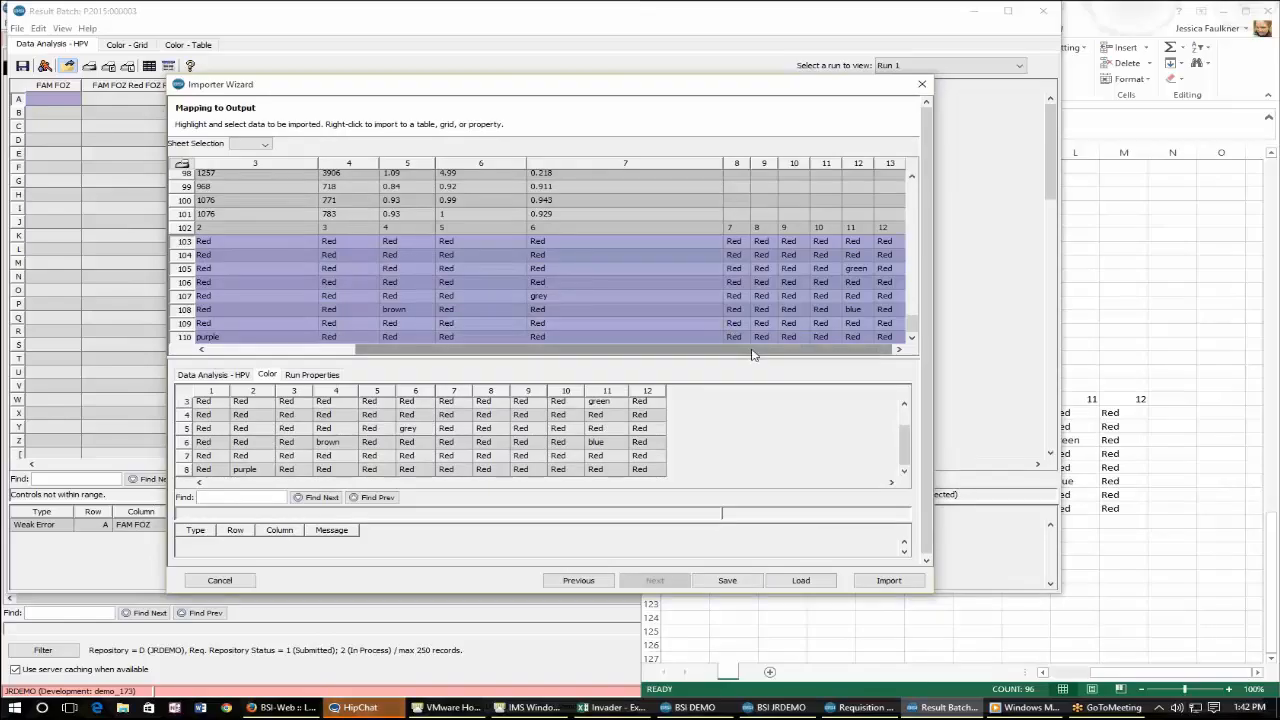
drag(753, 350, 485, 361)
scroll(503, 271, up, 8)
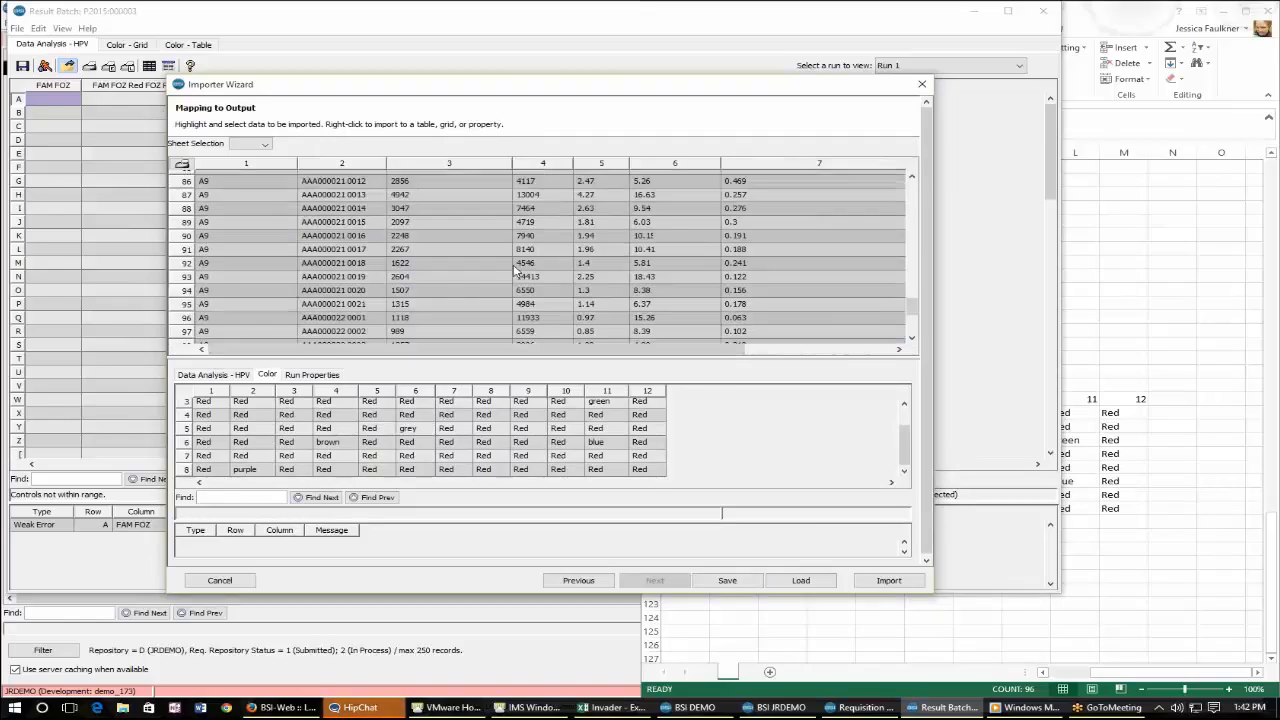
scroll(517, 271, up, 20)
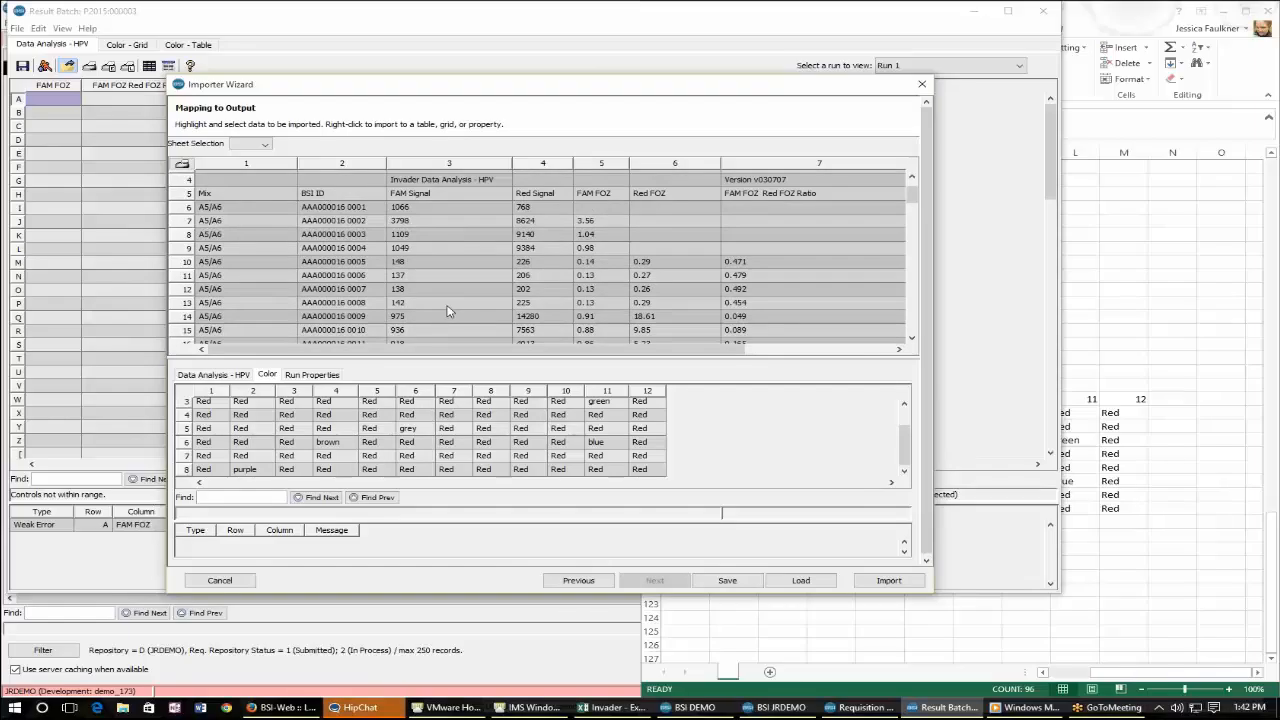
scroll(448, 312, up, 1)
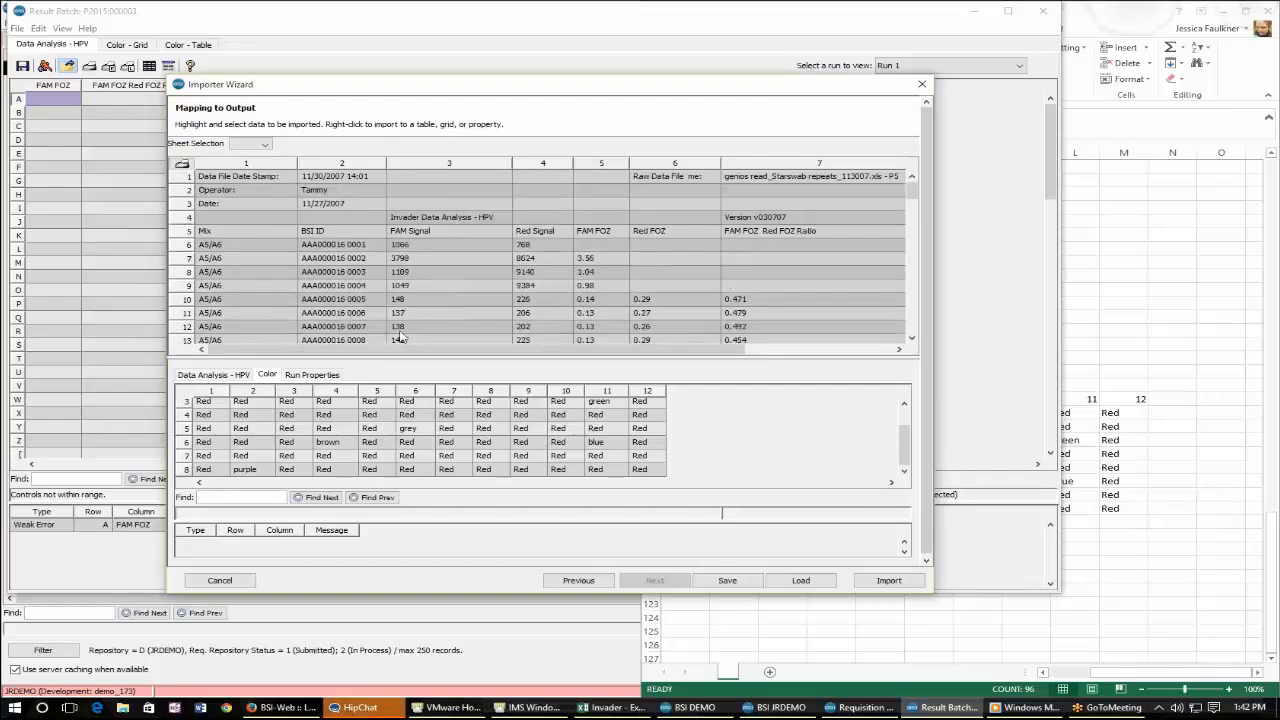
click(727, 580)
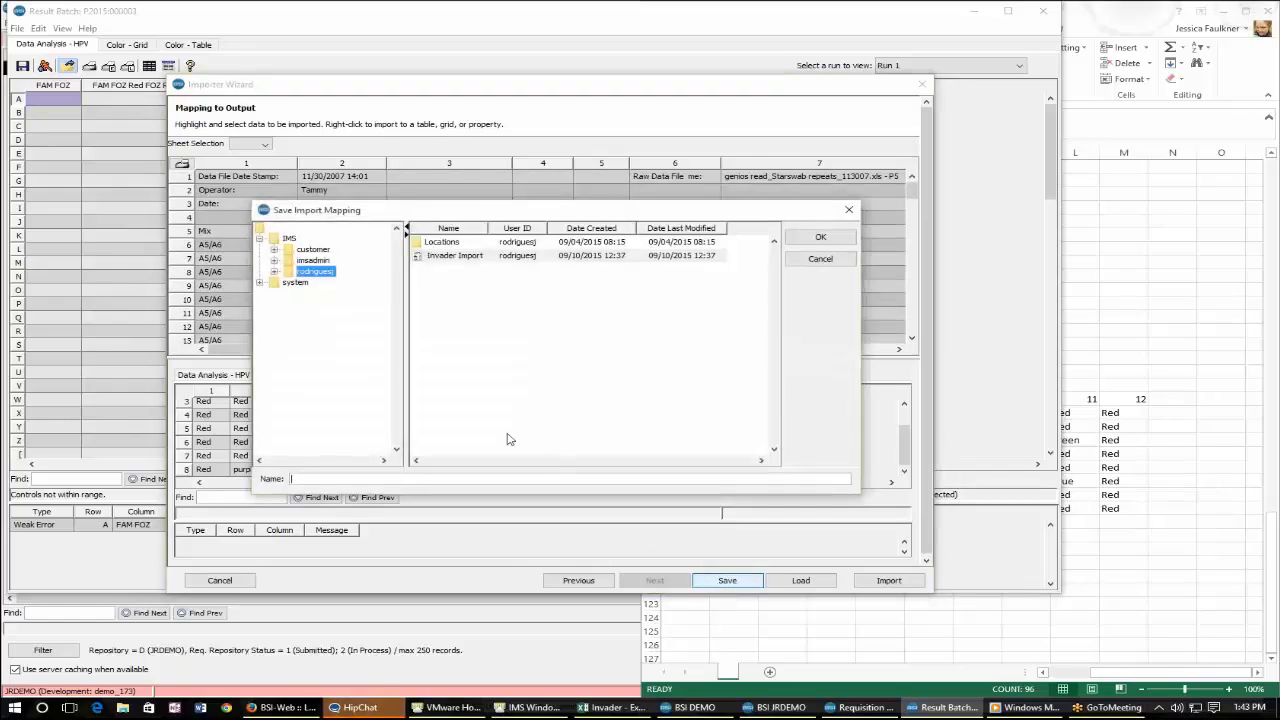
click(482, 256)
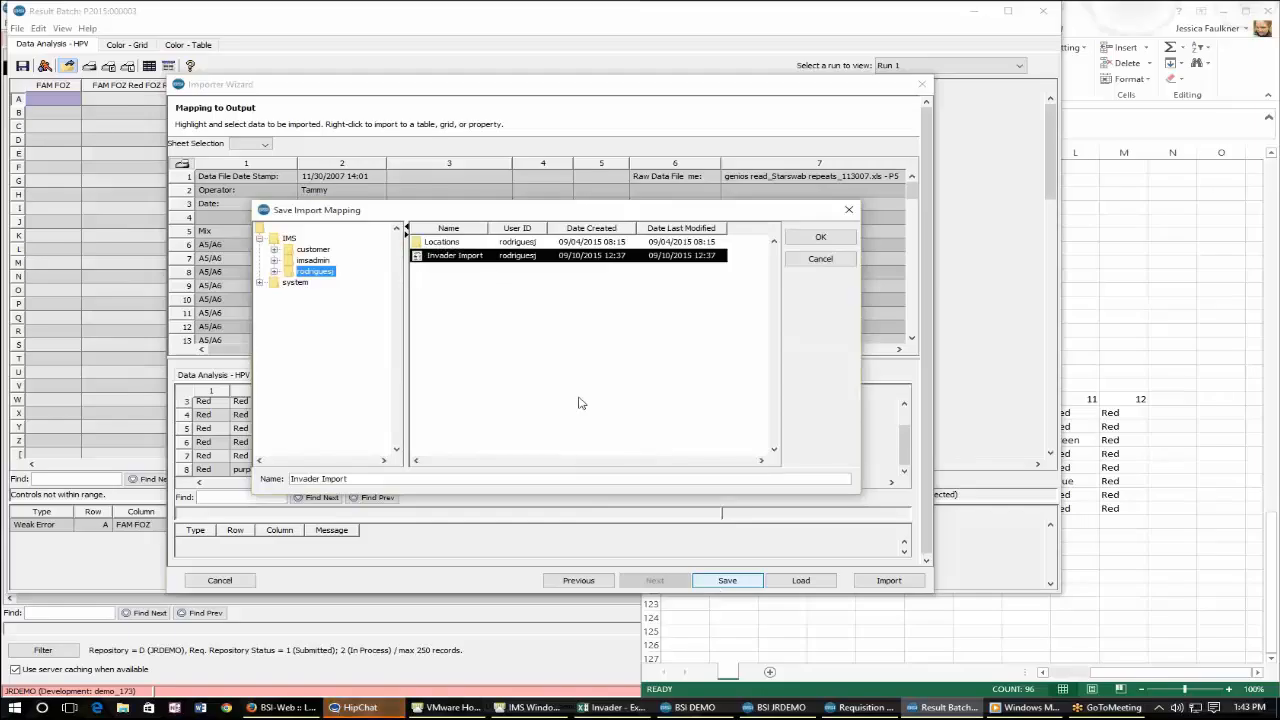
click(833, 265)
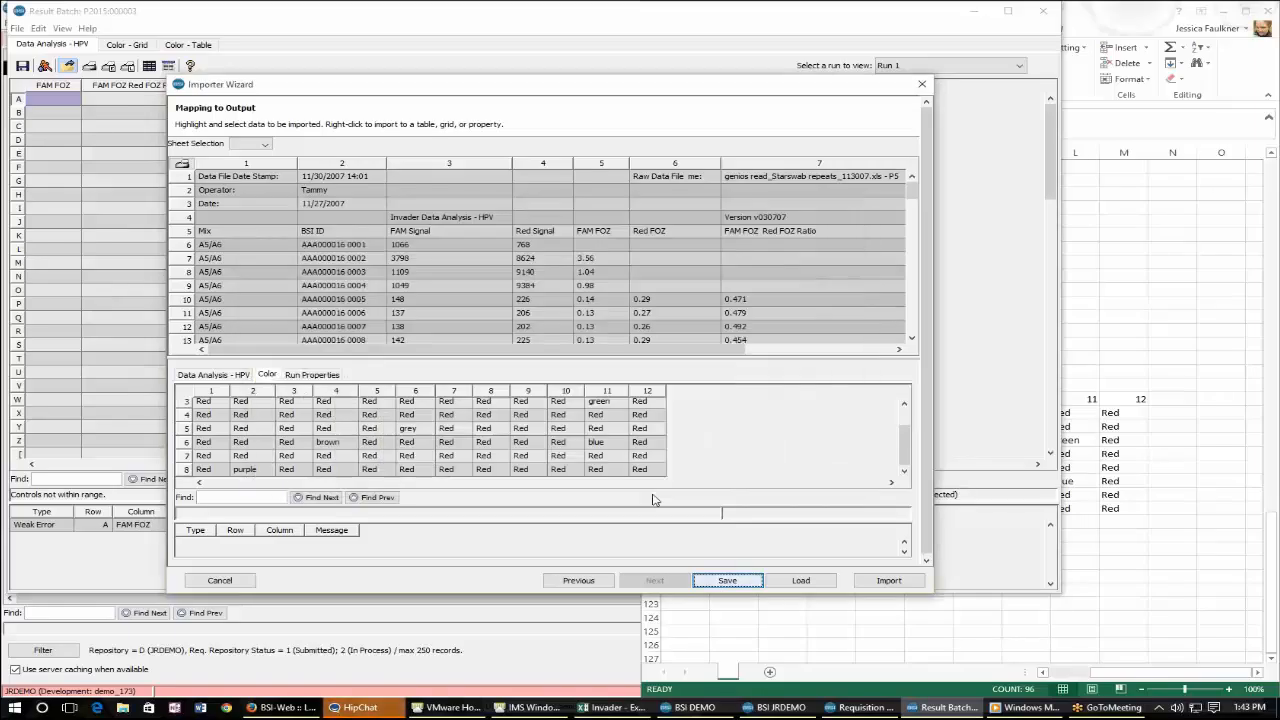
Recheck the mapped property cells and the table range from Mix to row 101, then import into the result batch.
scroll(428, 430, up, 1)
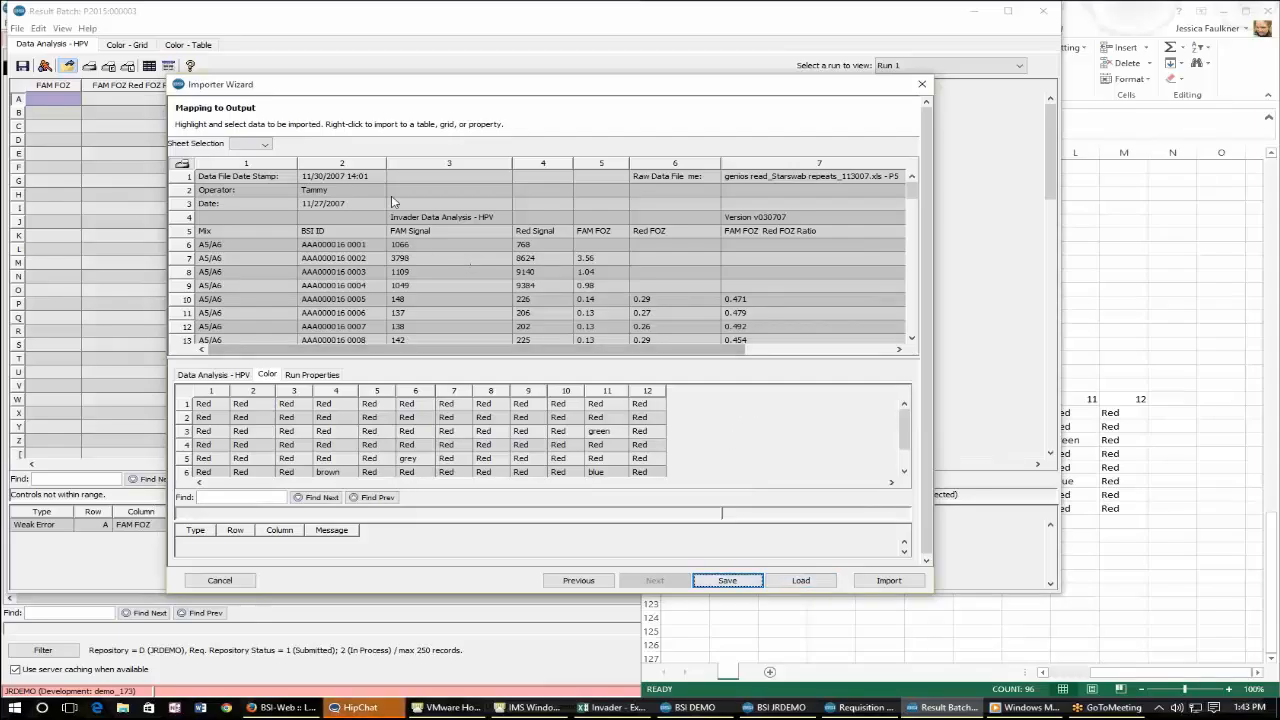
click(333, 177)
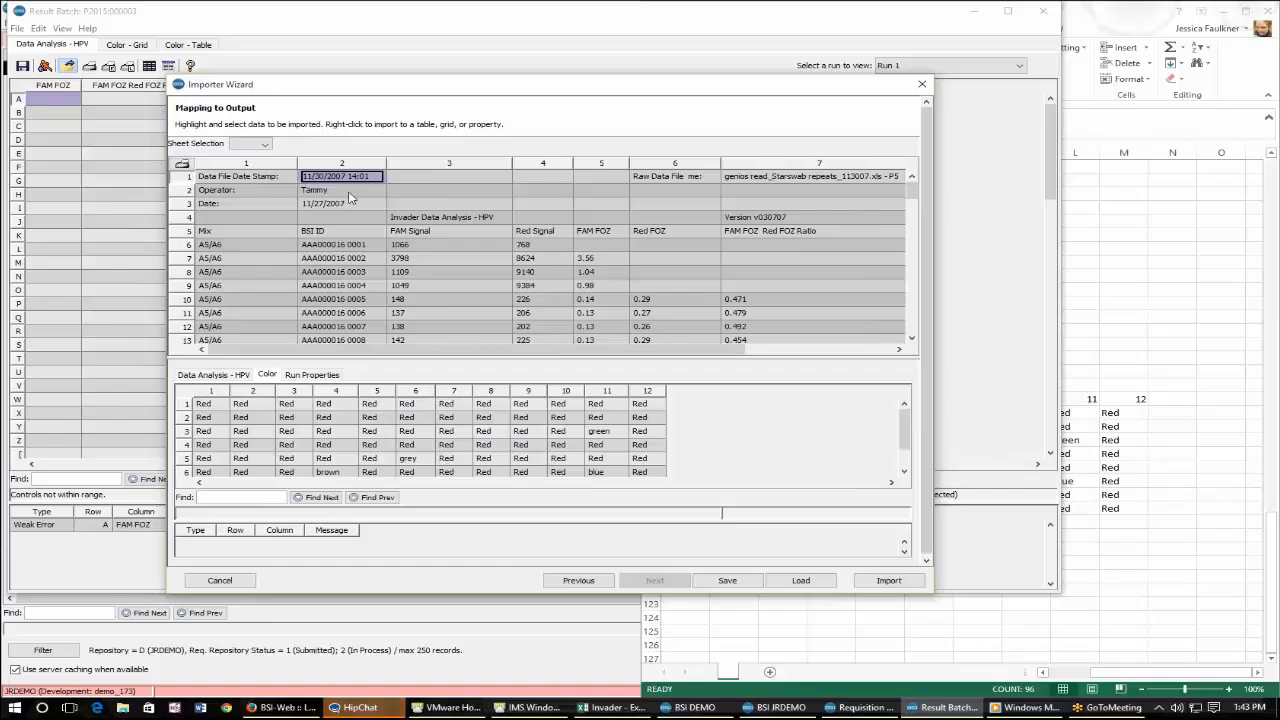
click(349, 191)
right_click(351, 191)
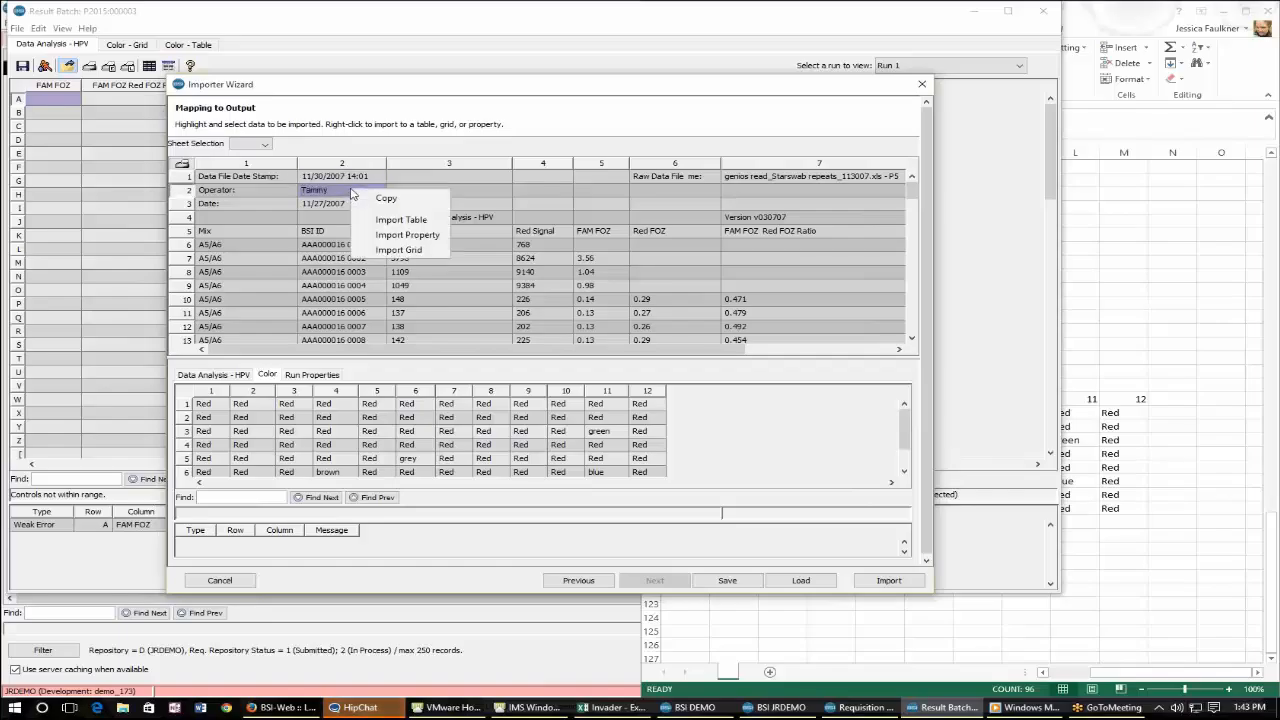
click(962, 141)
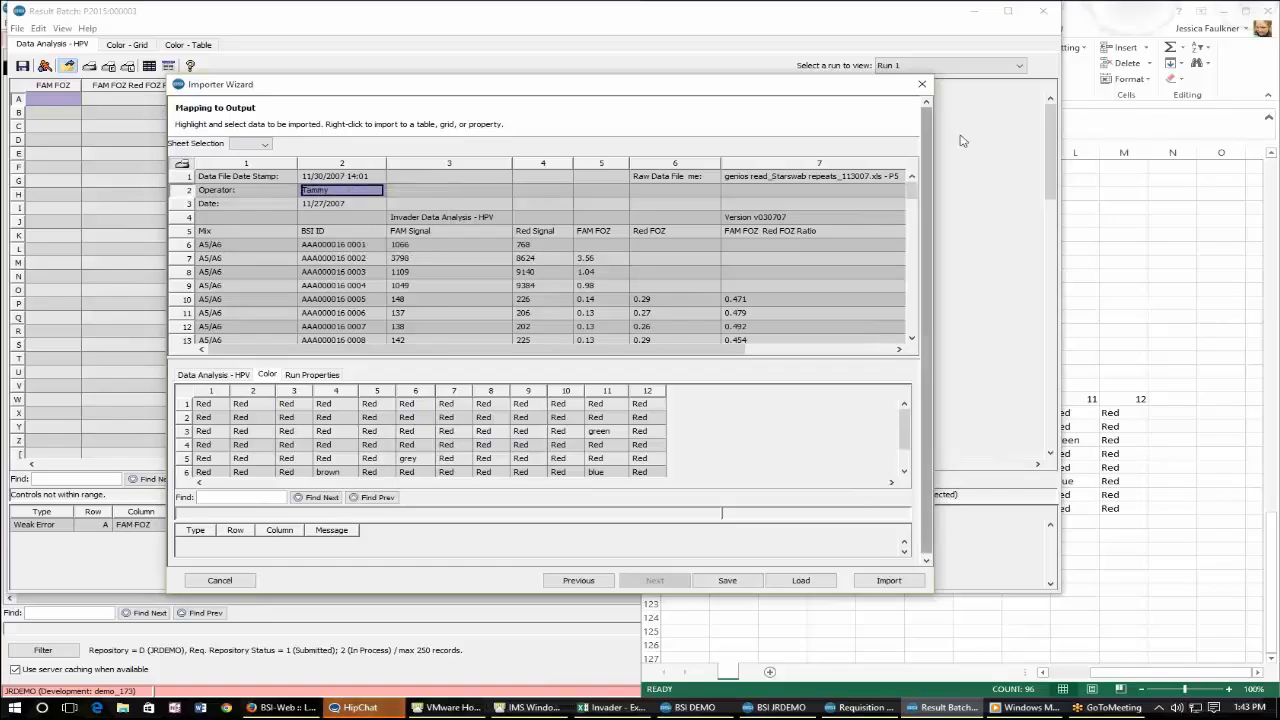
click(857, 179)
click(857, 179)
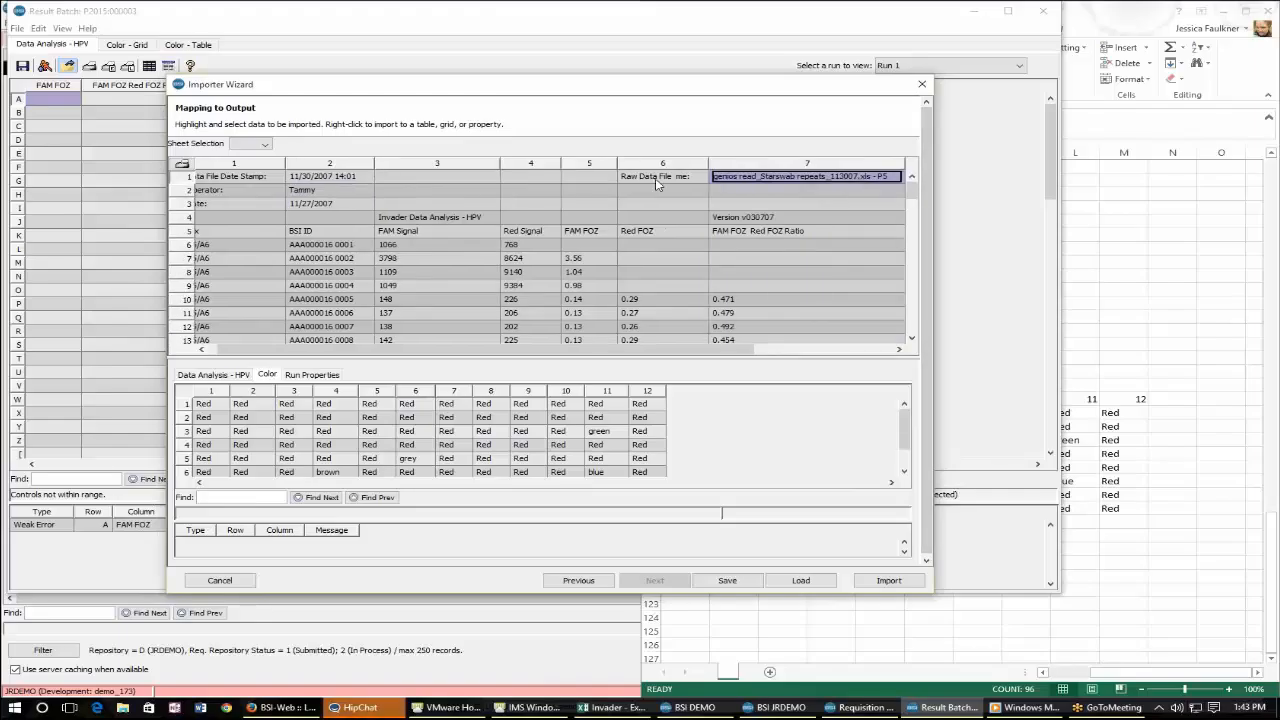
drag(508, 350, 266, 369)
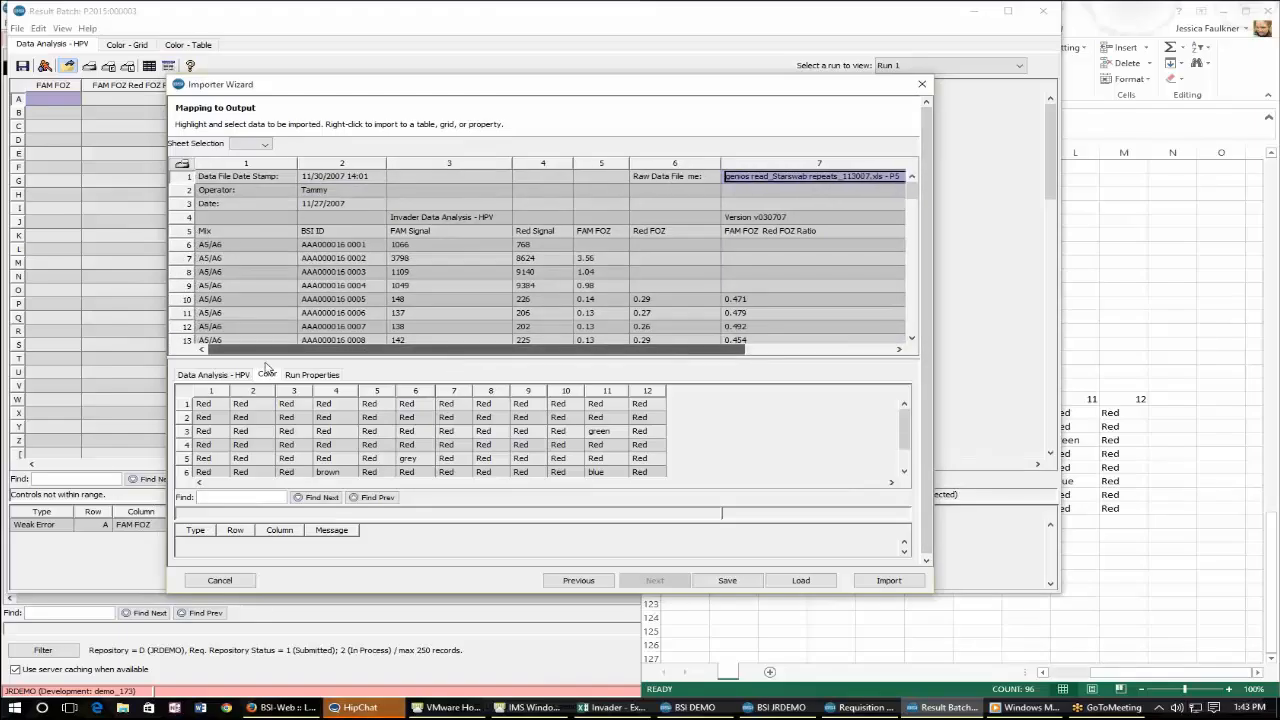
click(222, 234)
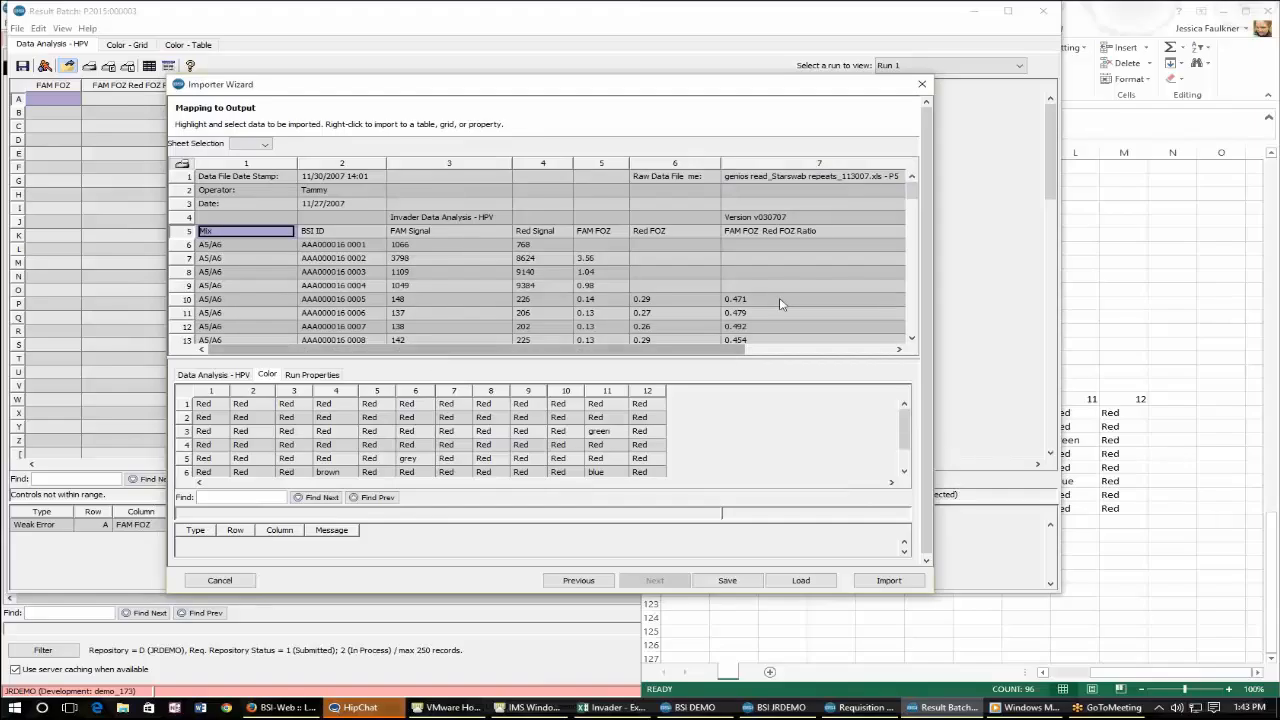
drag(912, 191, 922, 314)
click(880, 322)
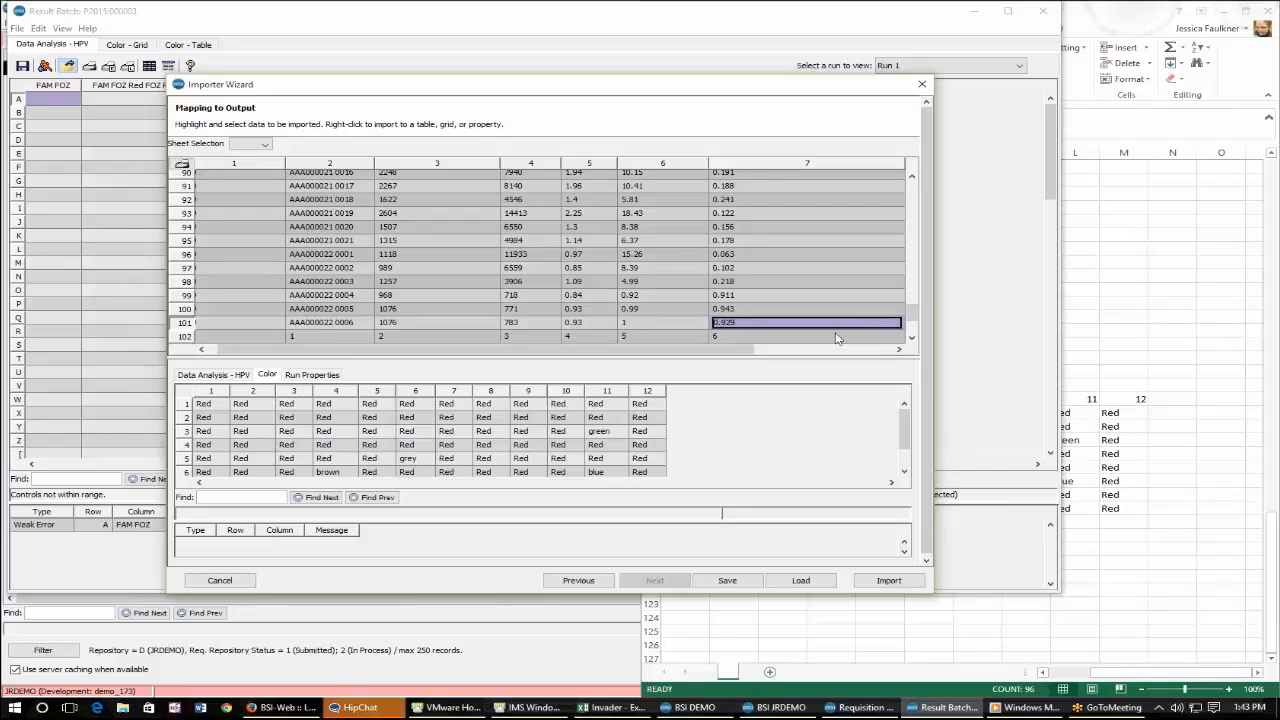
click(882, 582)
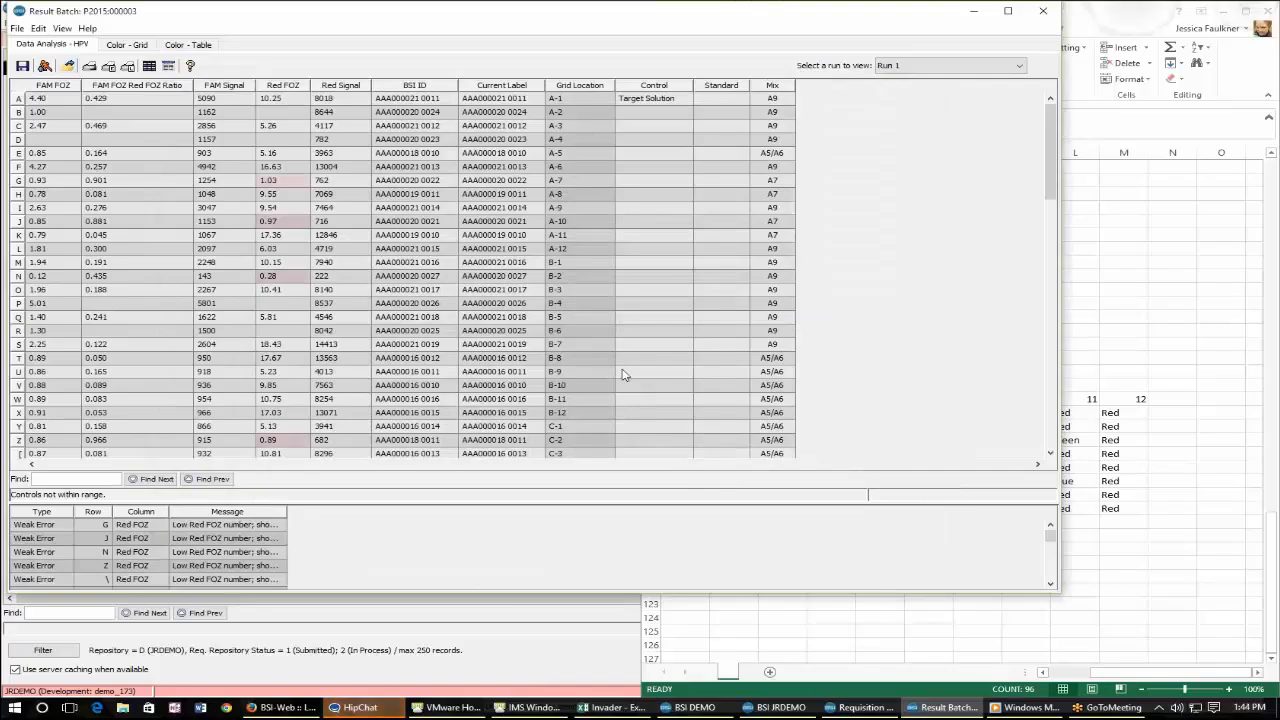
Examine the imported results and the flagged low Red FOZ values in the result batch.
scroll(622, 372, down, 7)
scroll(622, 372, down, 16)
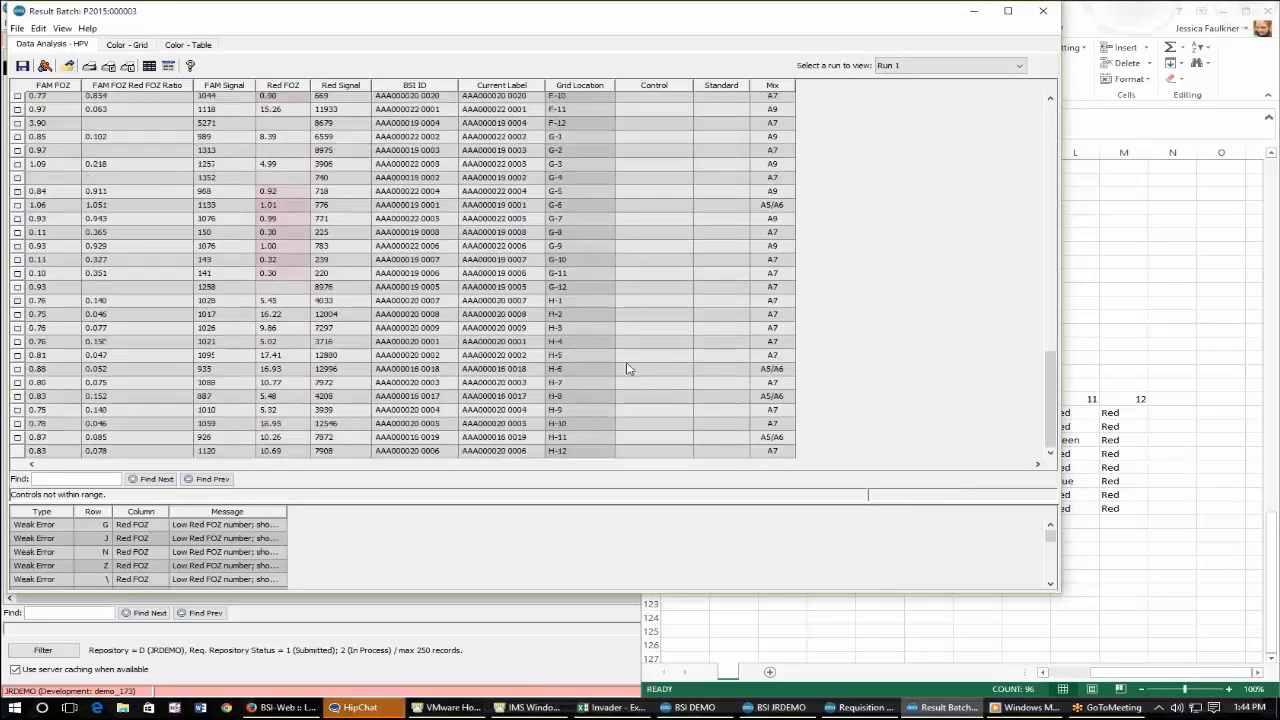
click(266, 276)
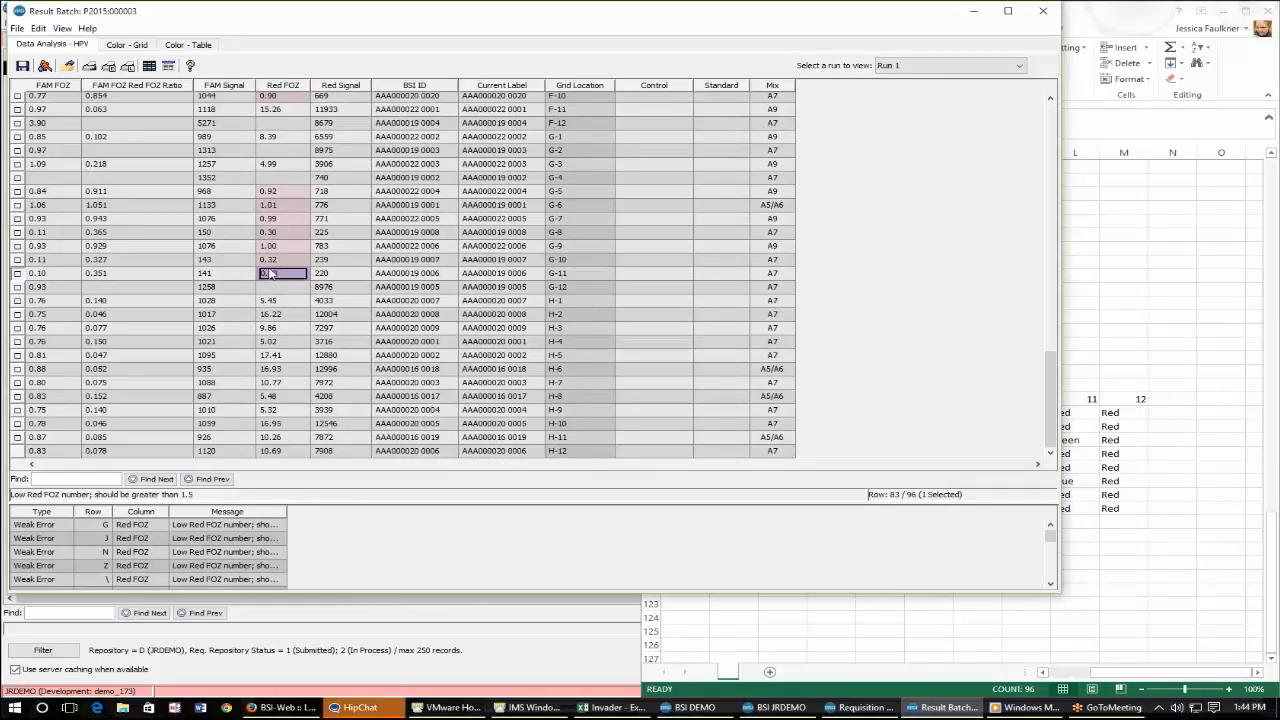
mouse_move(286, 194)
mouse_down()
mouse_move(306, 228)
mouse_move(297, 198)
mouse_up()
click(297, 198)
scroll(297, 198, up, 5)
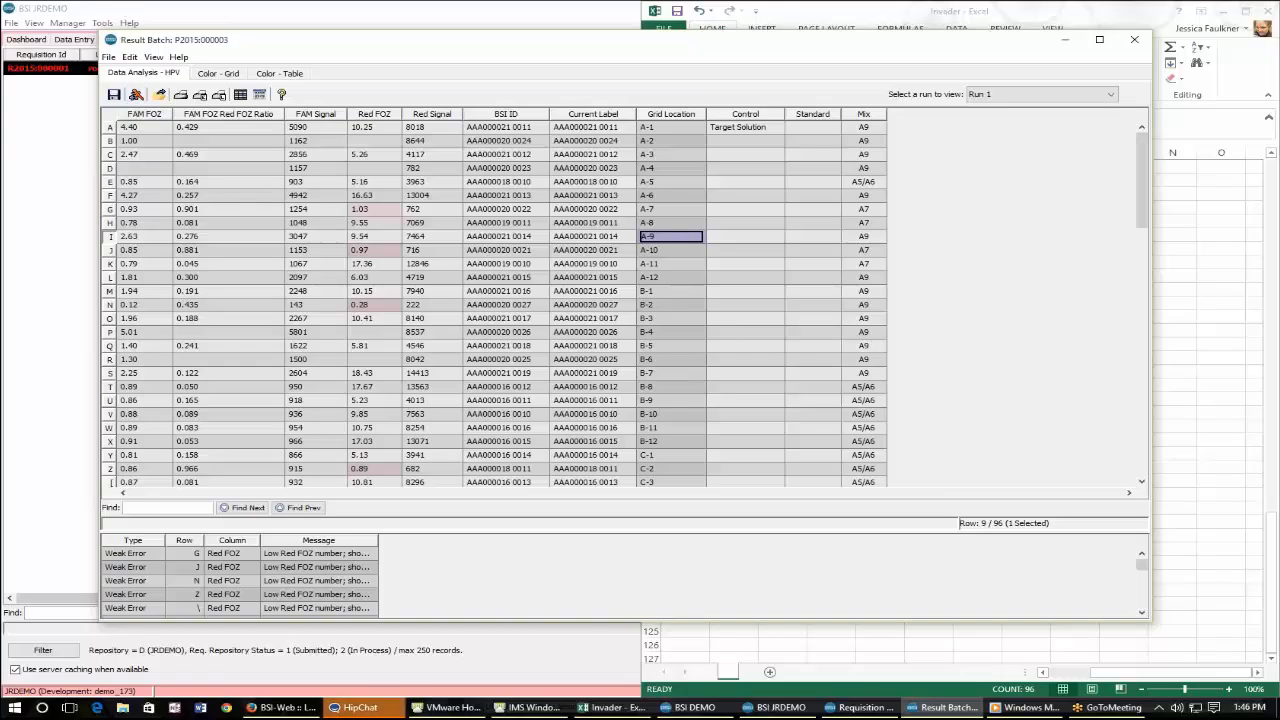
Add a new procedure task to all selected requisition vials using procedure IMS-Hologic Invader HPV and result batch P2015:000003.
drag(258, 43, 280, 267)
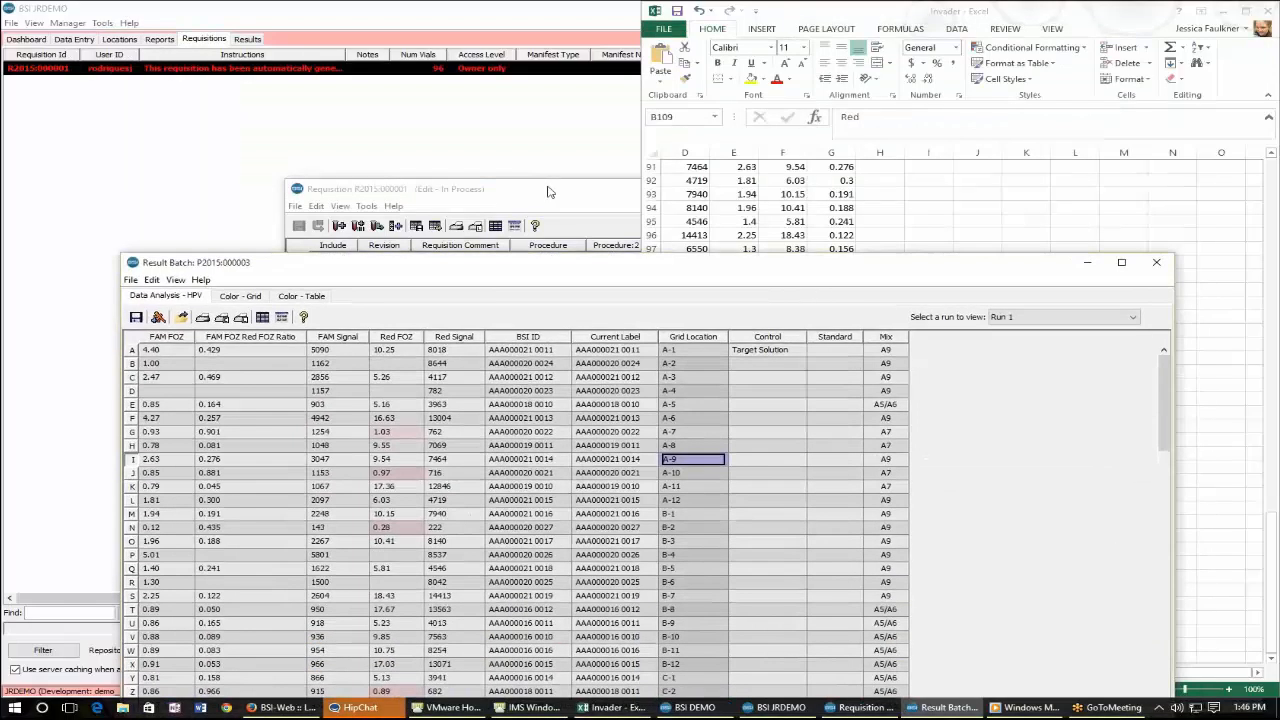
click(549, 190)
click(397, 226)
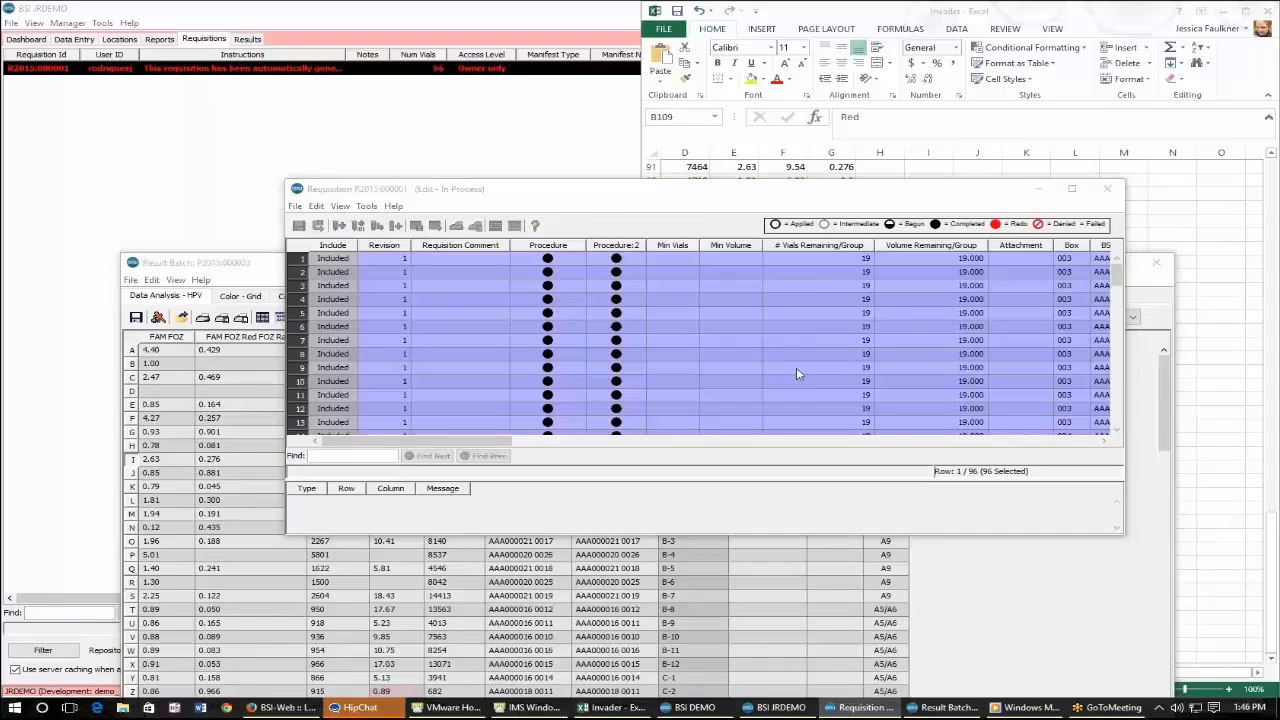
scroll(674, 400, down, 3)
double_click(670, 390)
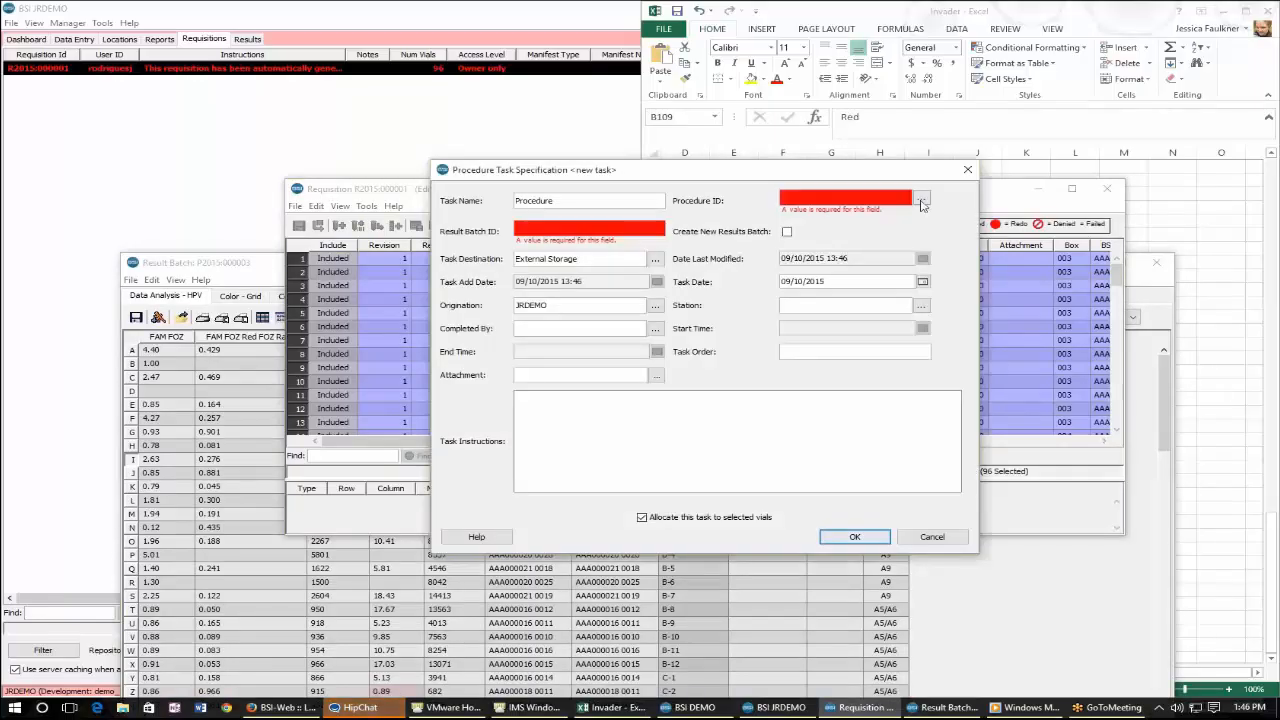
click(921, 198)
double_click(780, 292)
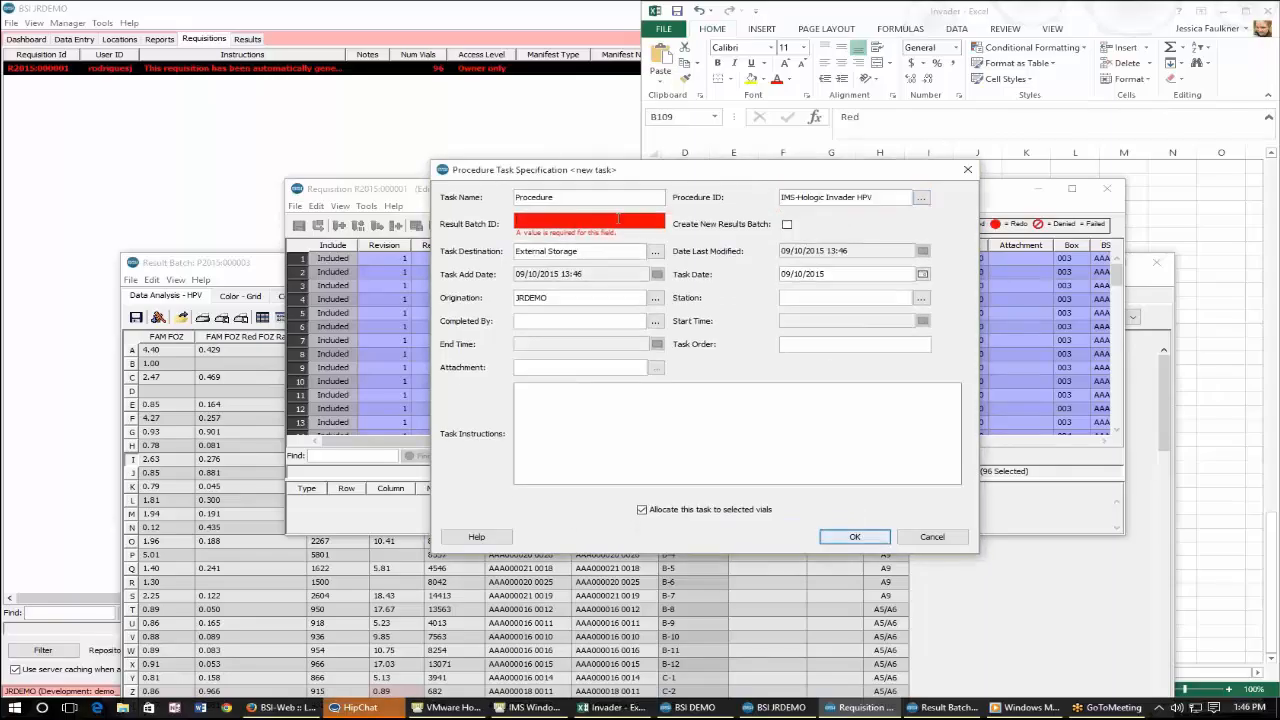
click(618, 220)
text(P2015:)
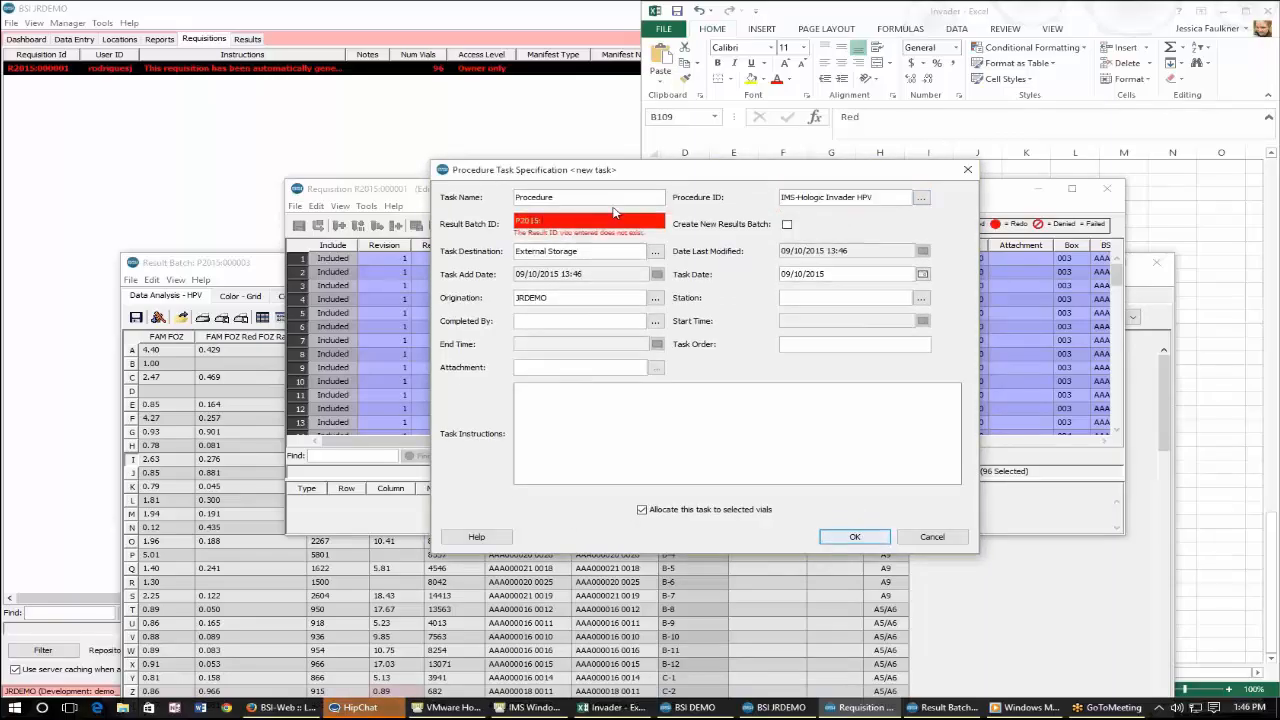
text(000003)
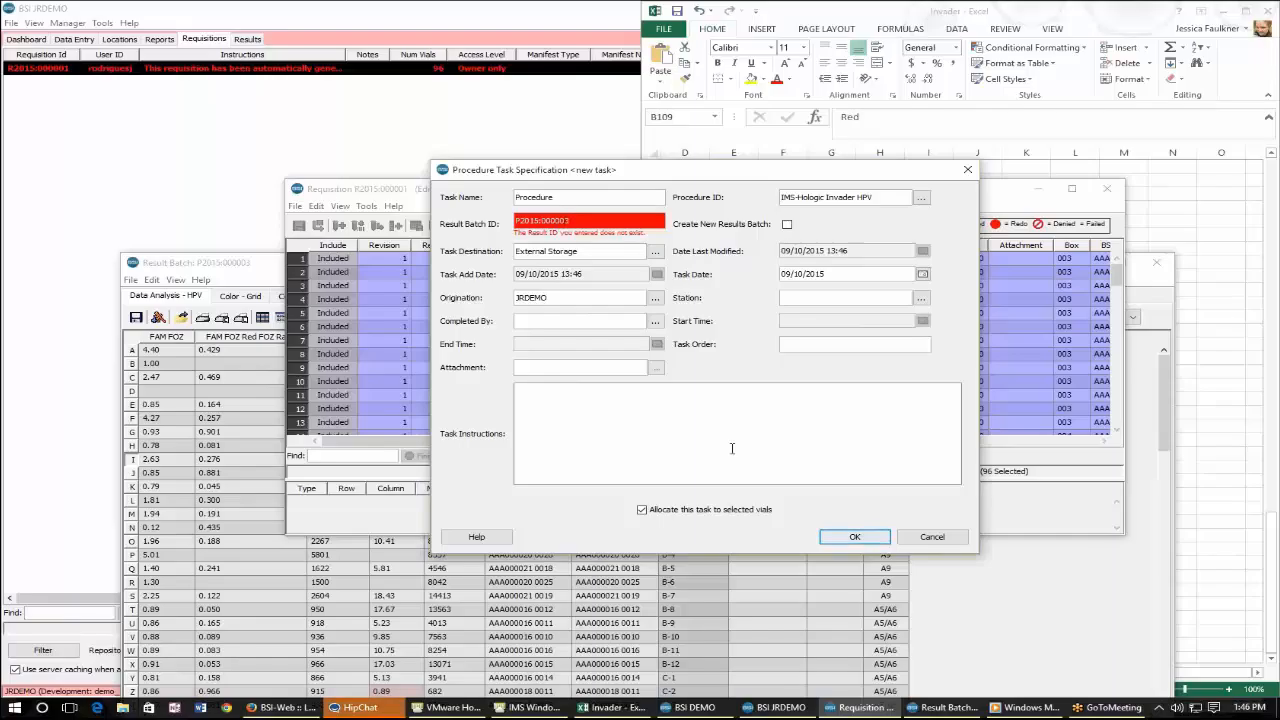
click(731, 447)
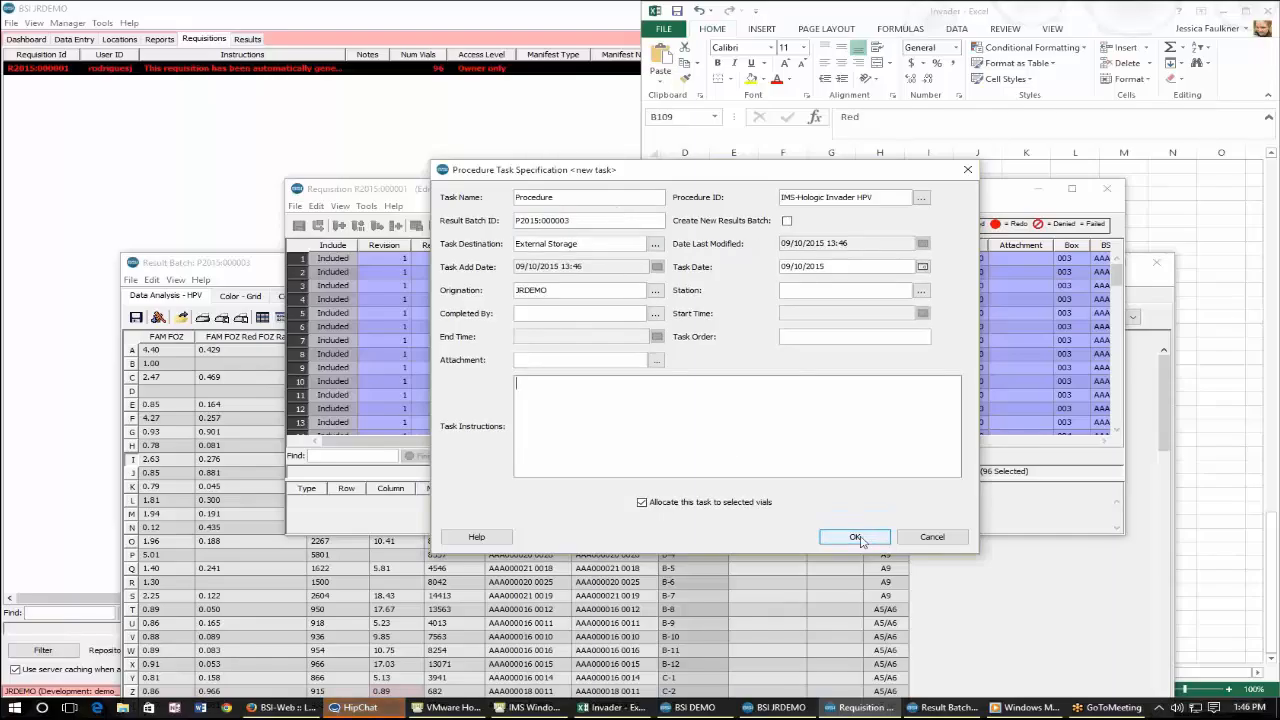
click(854, 536)
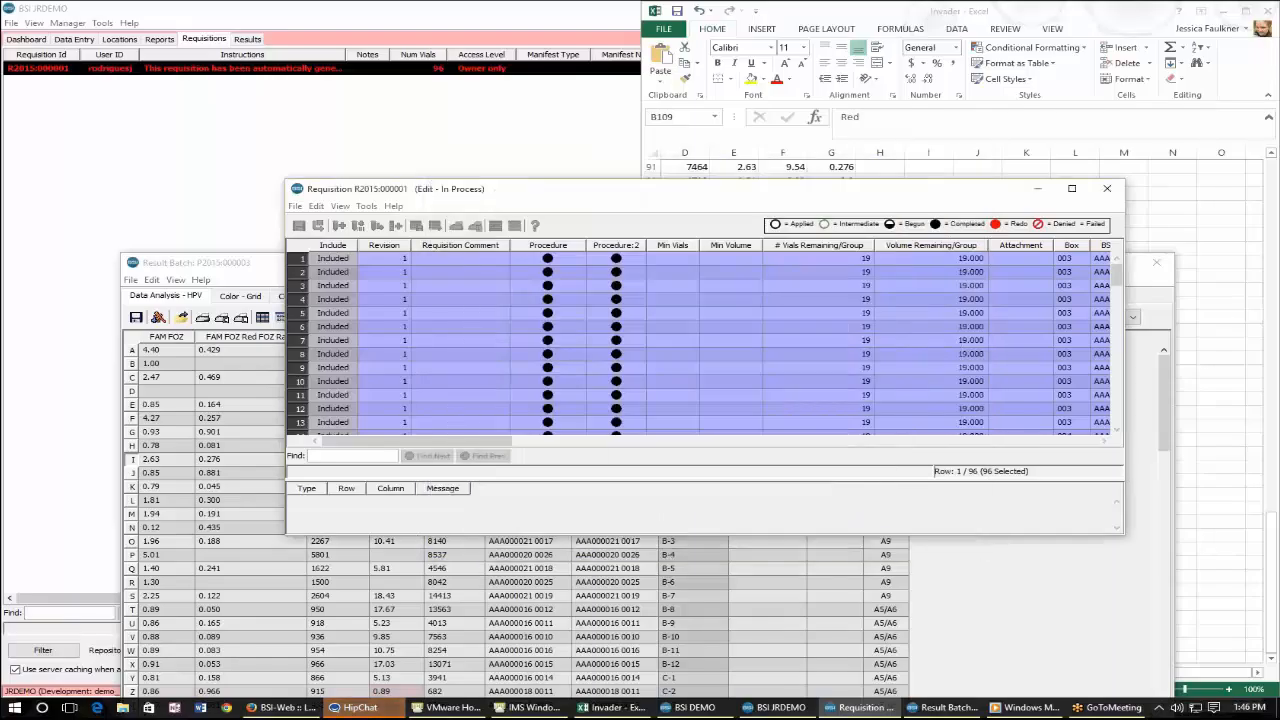
Create a second run labelled 2 in the result batch.
click(1087, 558)
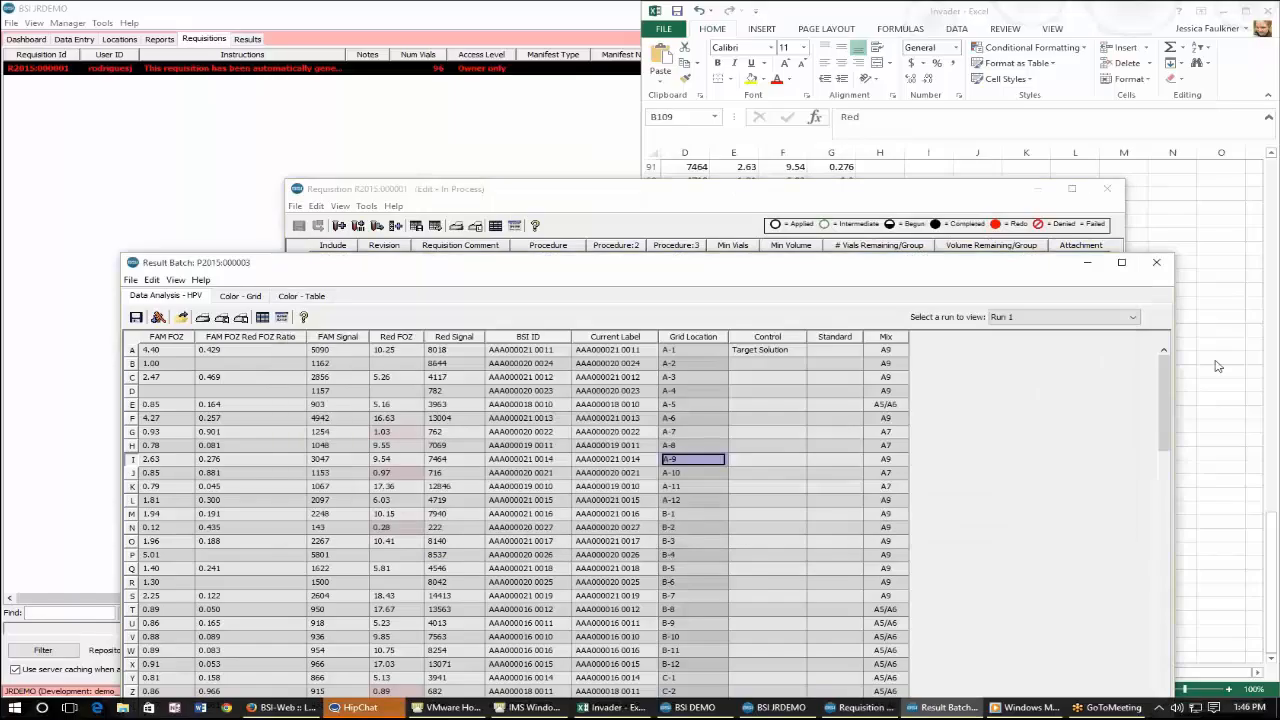
click(1129, 322)
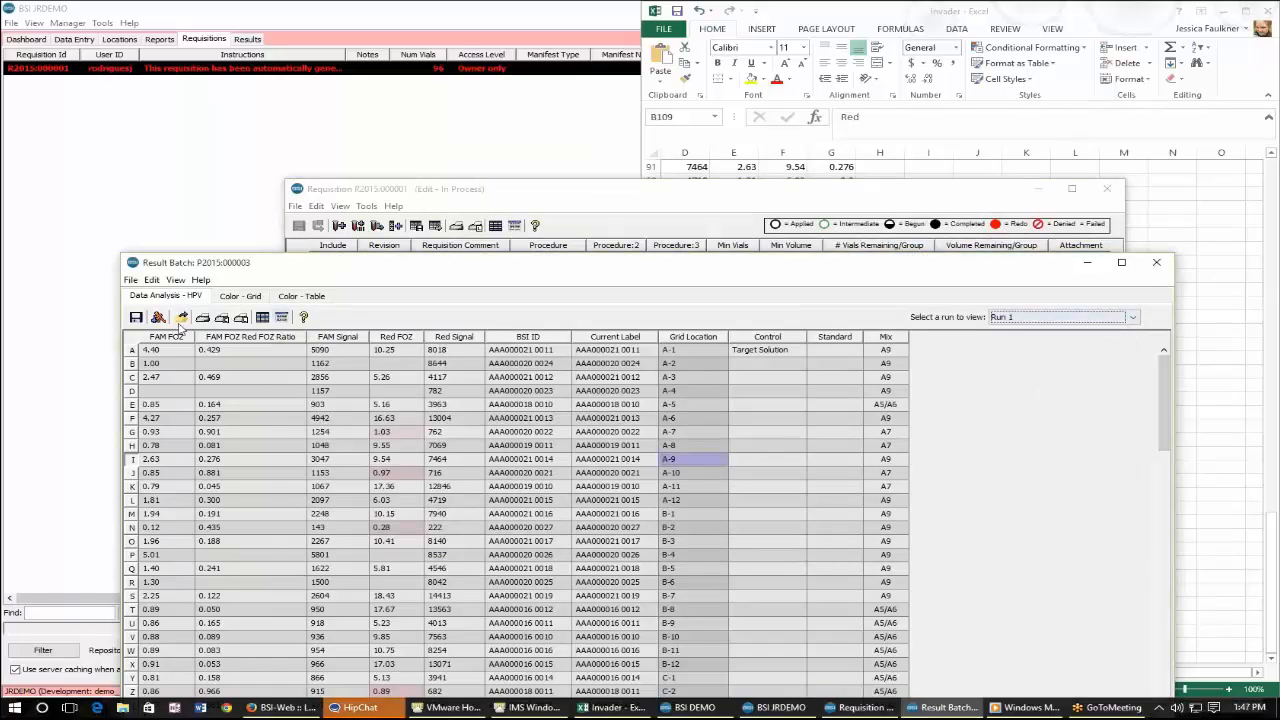
drag(347, 273, 347, 154)
click(241, 199)
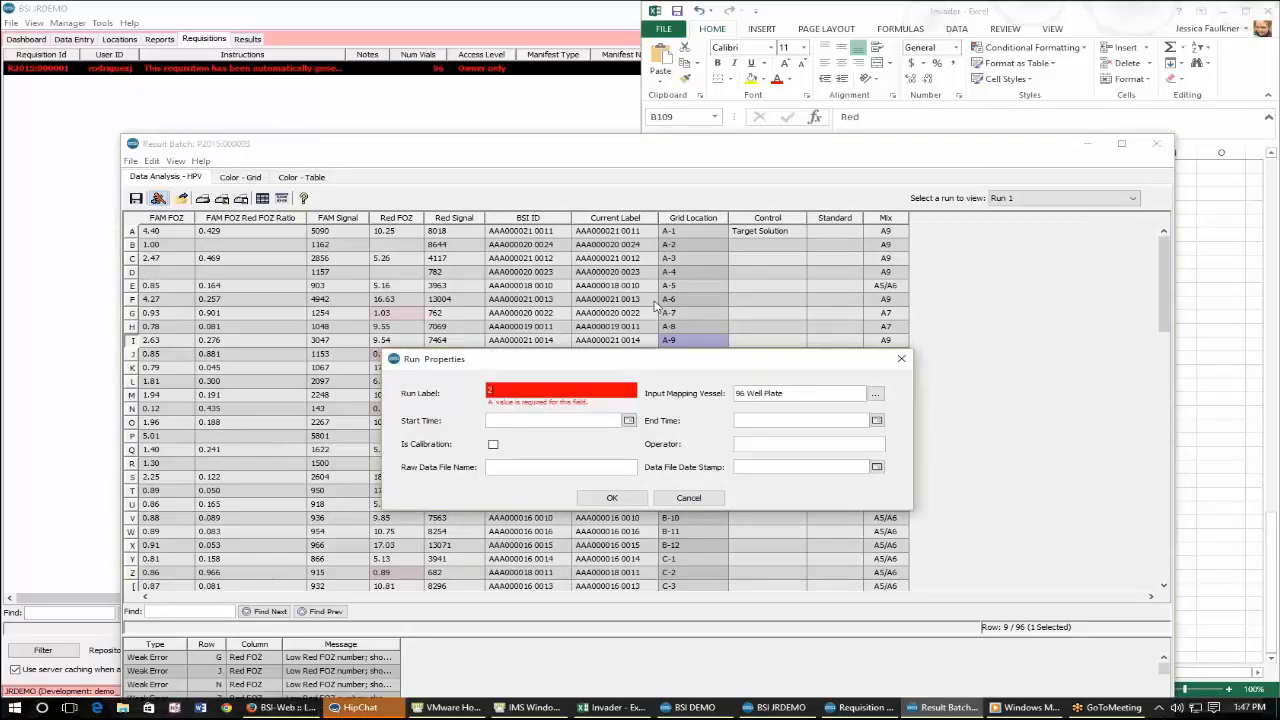
key(Return)
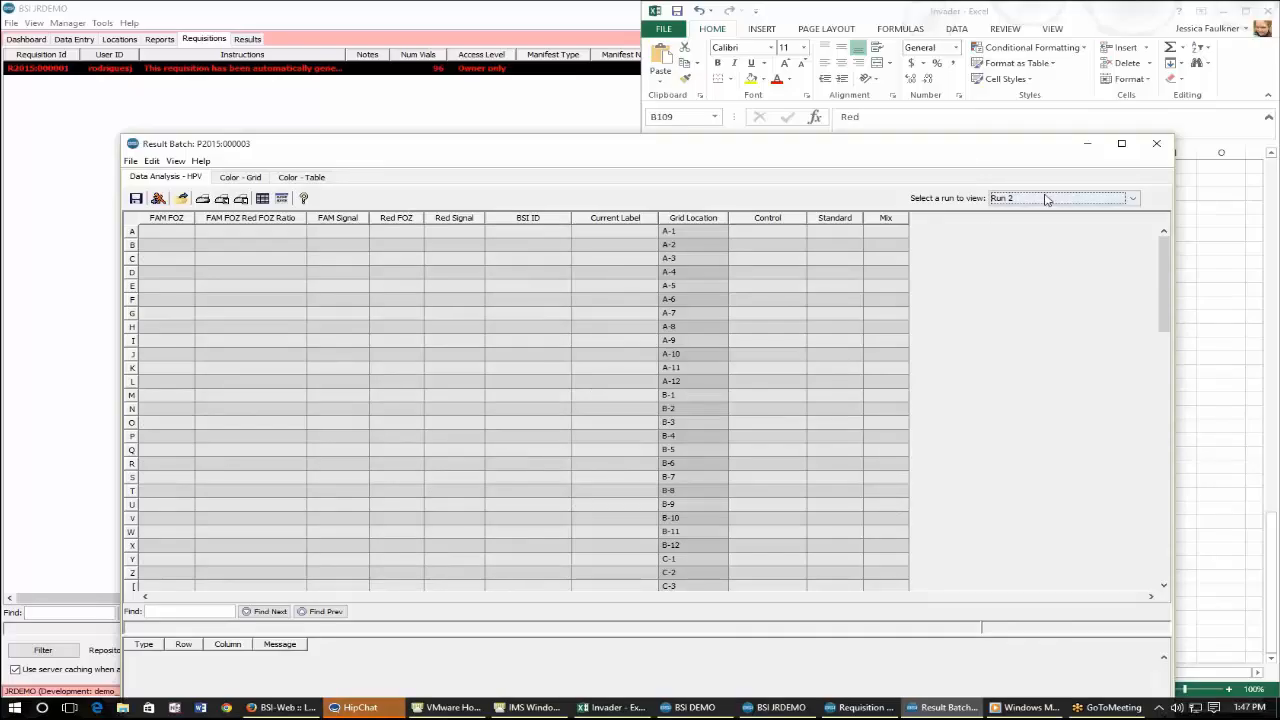
Compare the empty Run 2 with Run 1 in the result batch, then close the batch window.
click(160, 259)
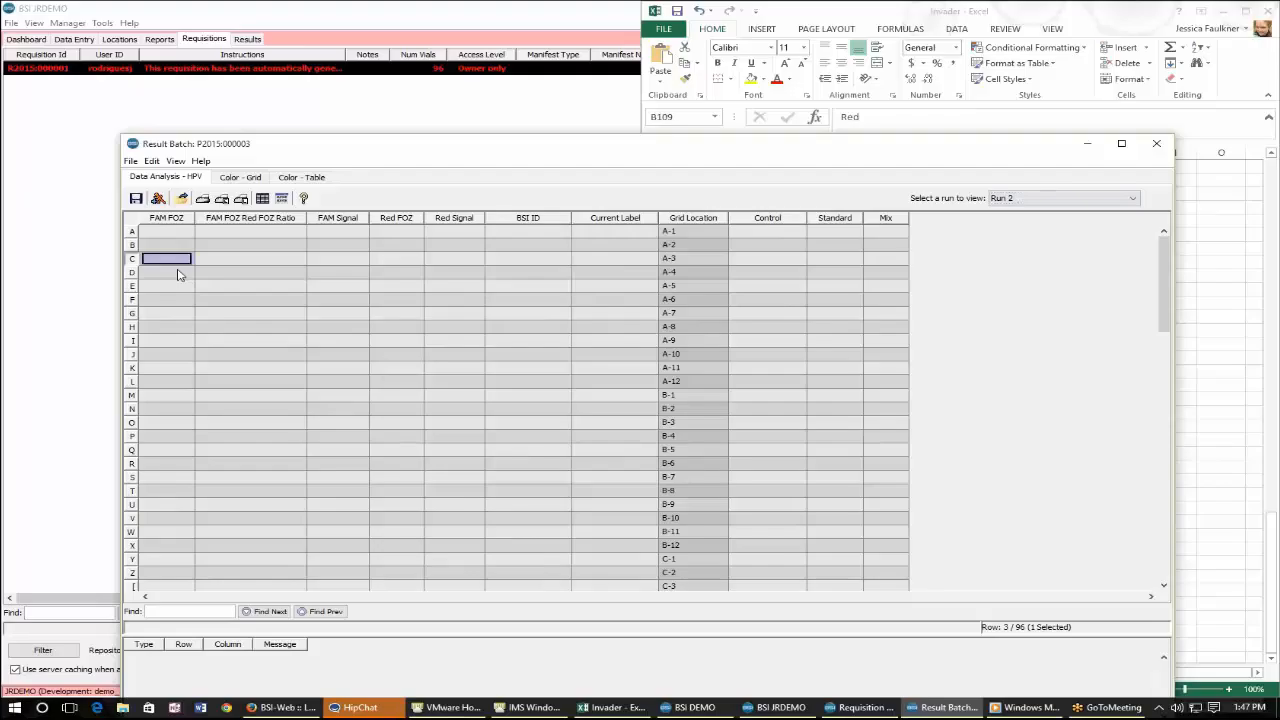
scroll(253, 334, down, 6)
scroll(253, 334, up, 6)
drag(571, 168, 543, 396)
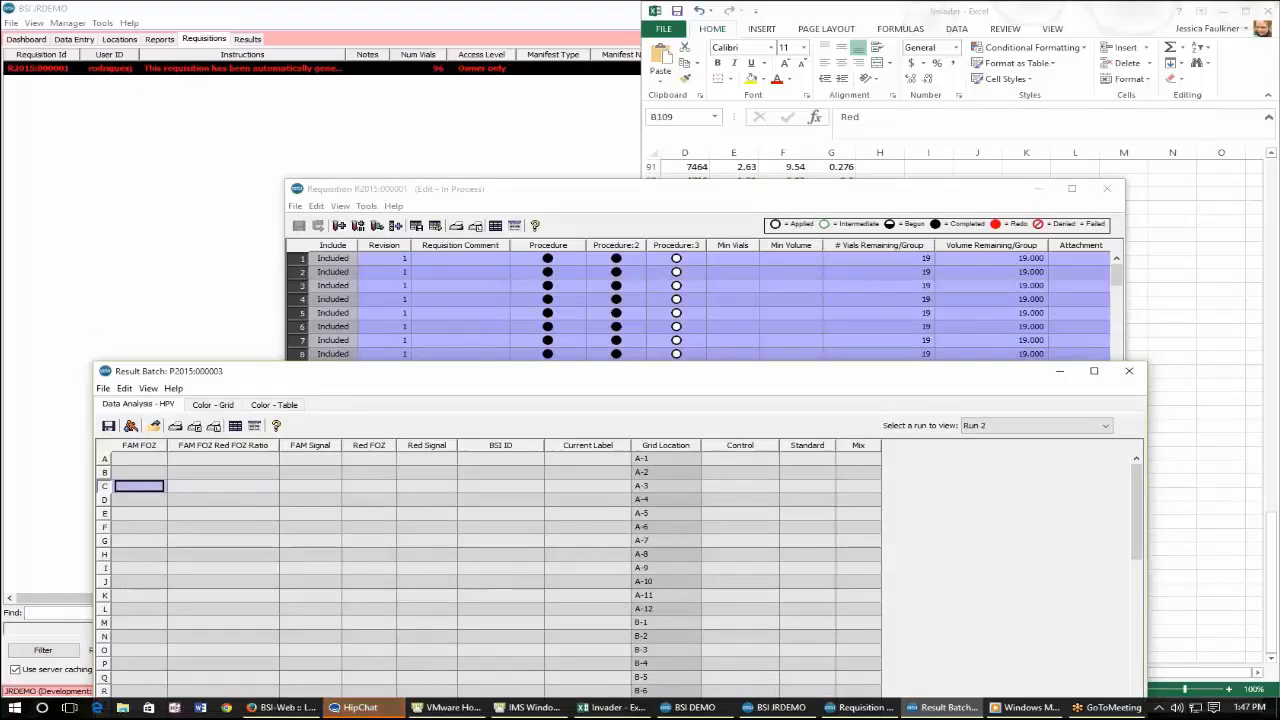
drag(912, 371, 919, 232)
click(1098, 289)
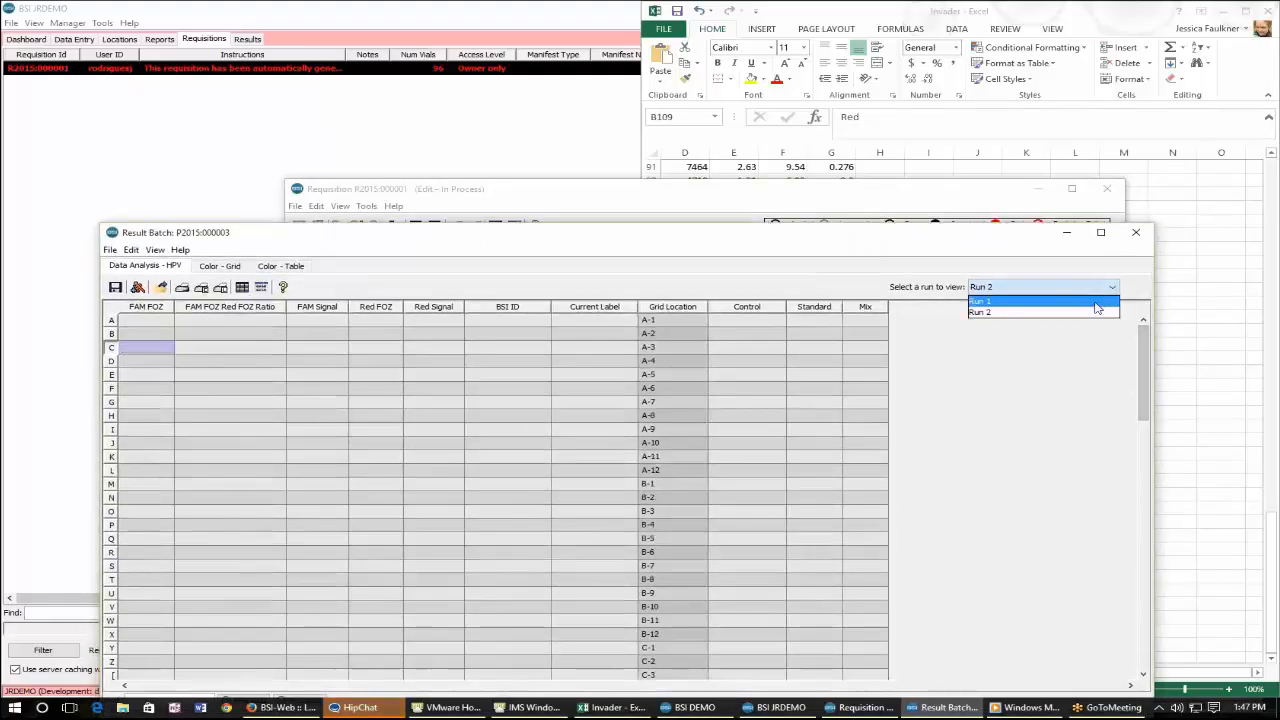
click(990, 300)
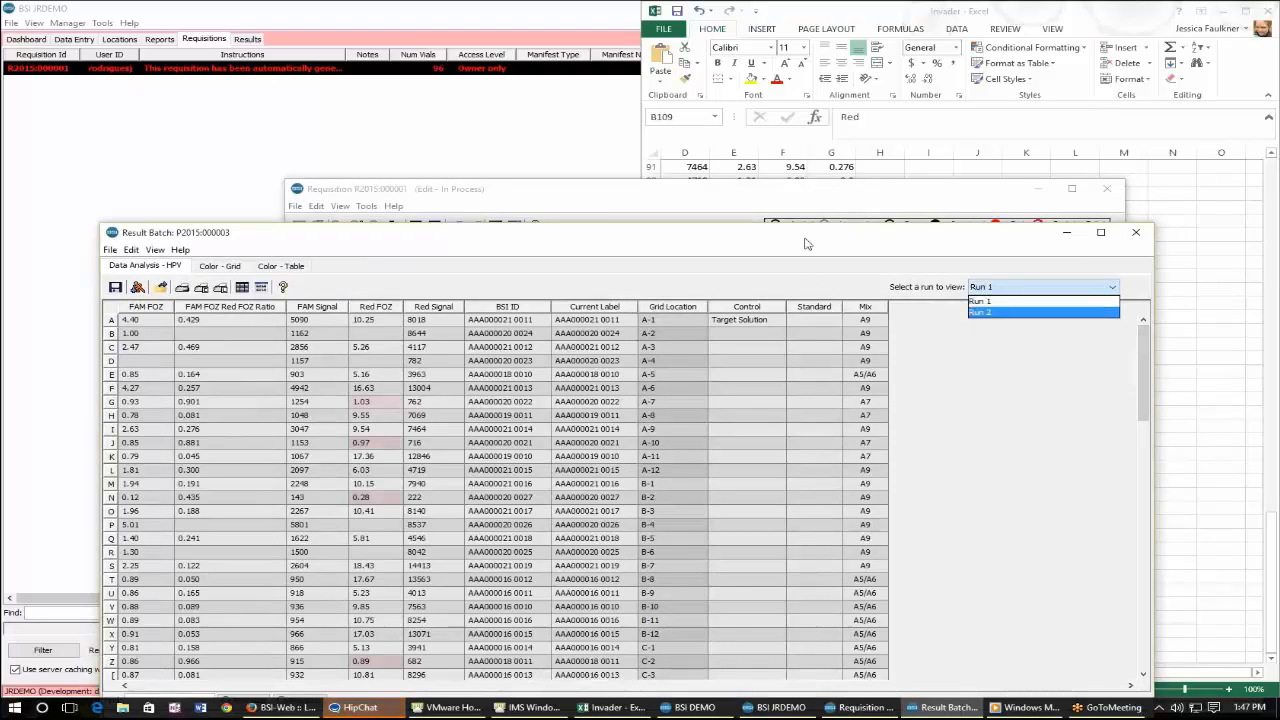
drag(810, 239, 786, 129)
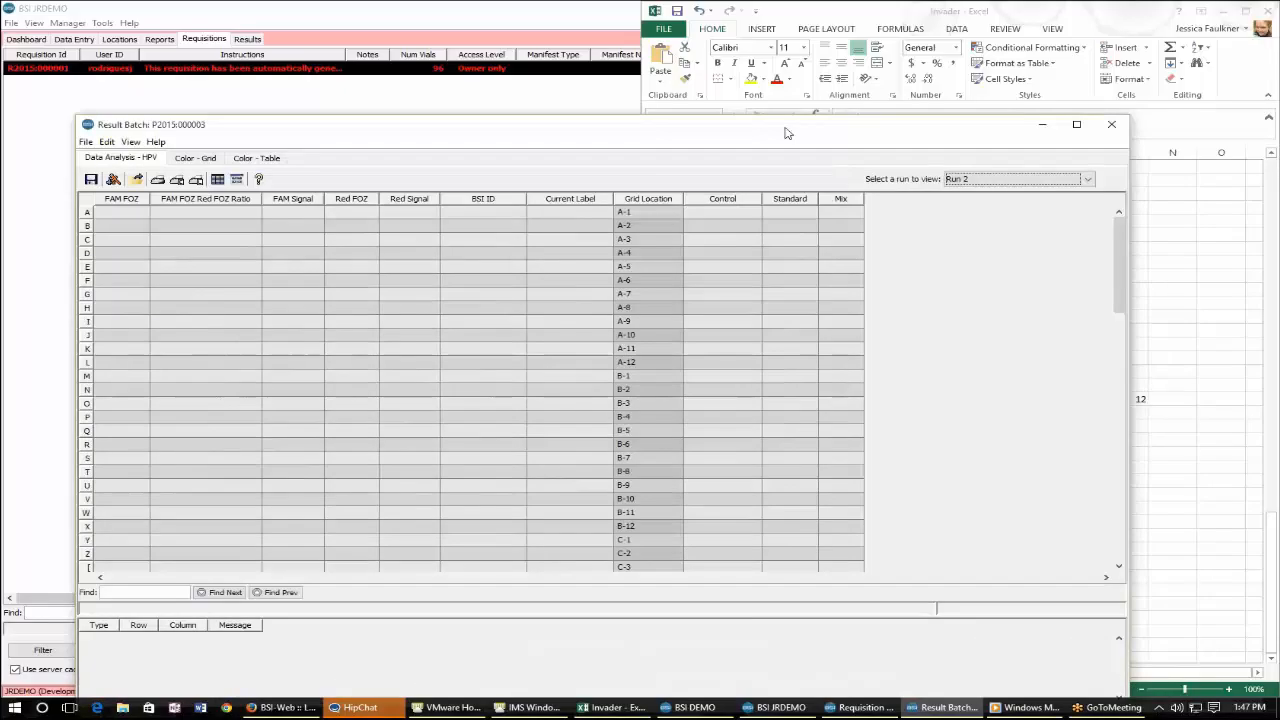
click(1111, 124)
Open the saved Results report and browse its run data set tables for the Invader HPV fields.
click(604, 441)
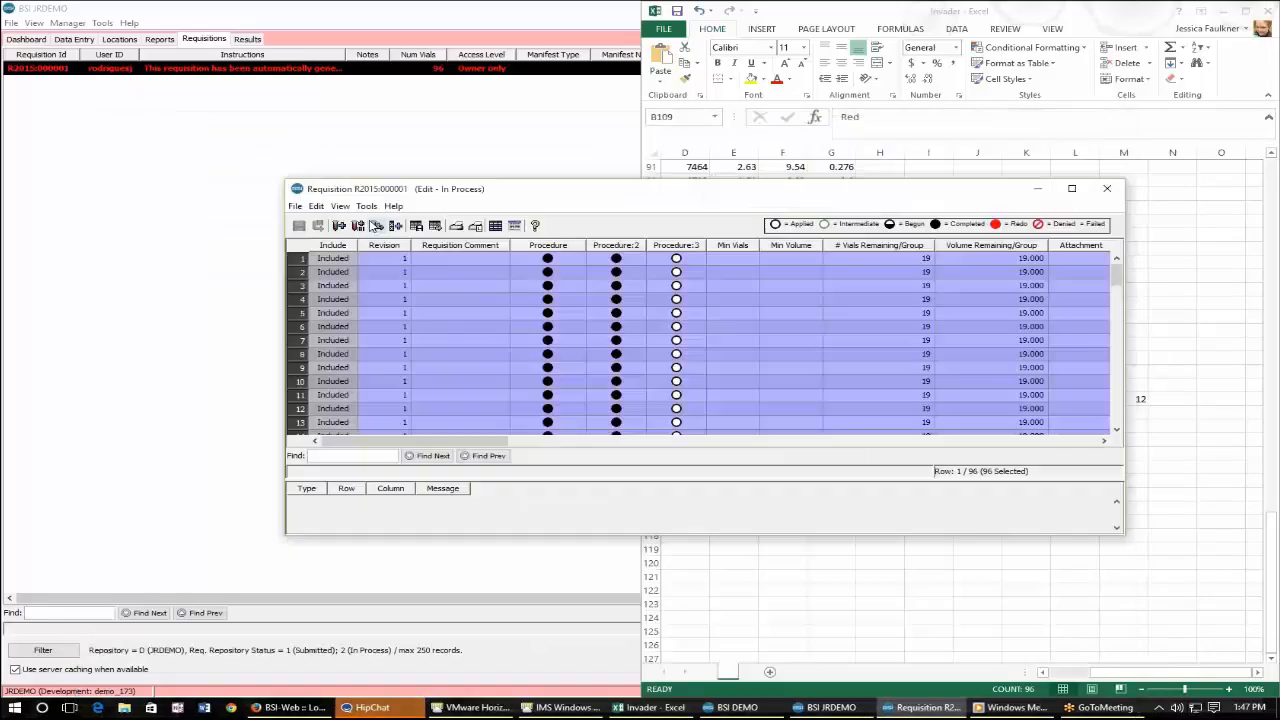
click(161, 41)
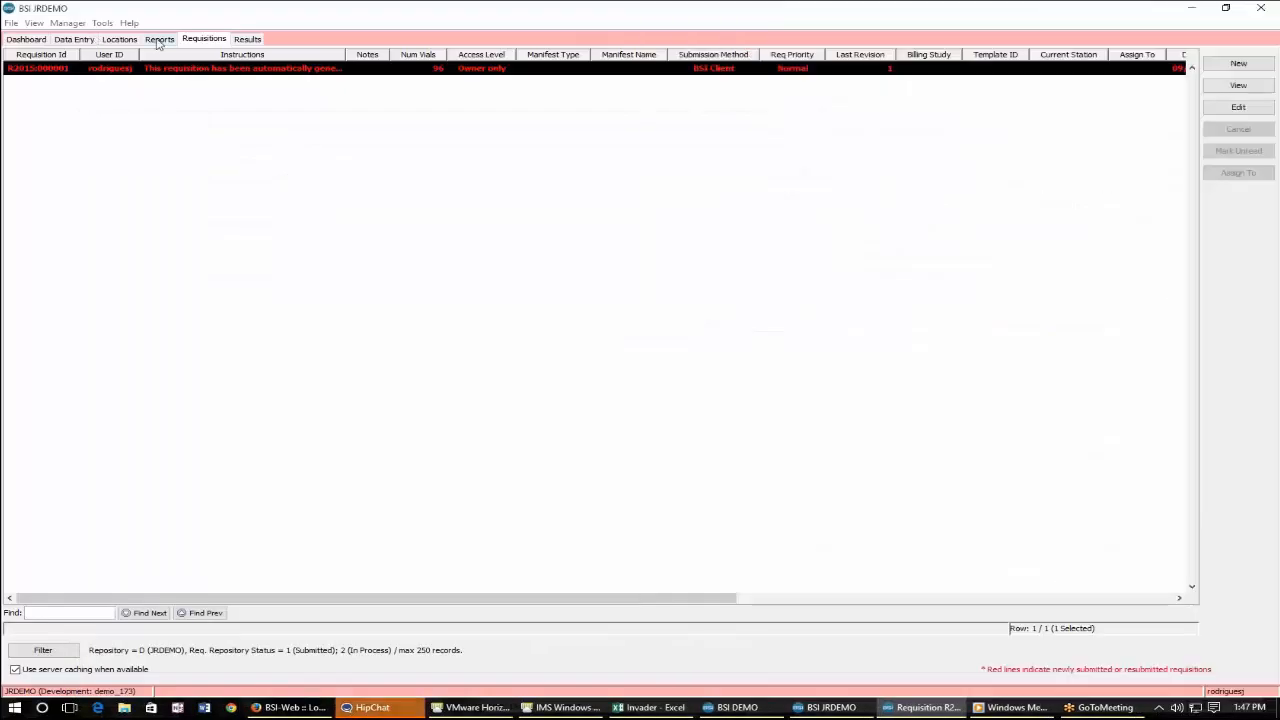
click(300, 83)
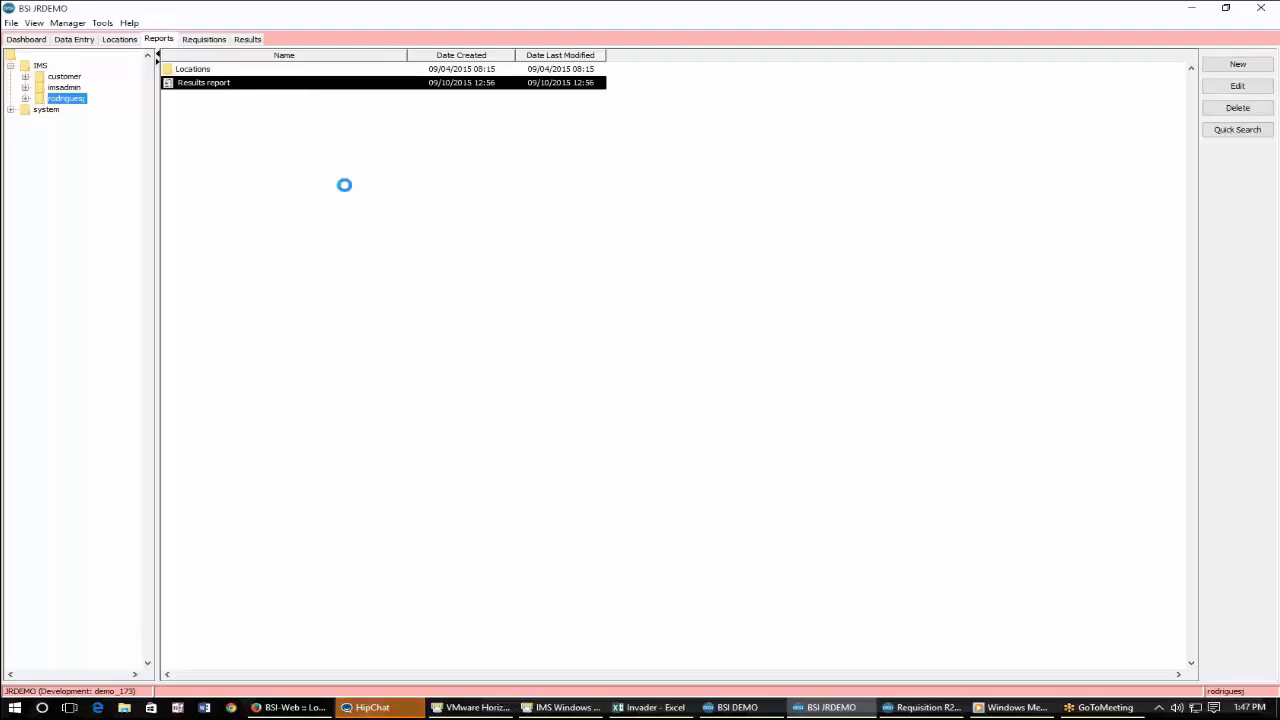
click(275, 188)
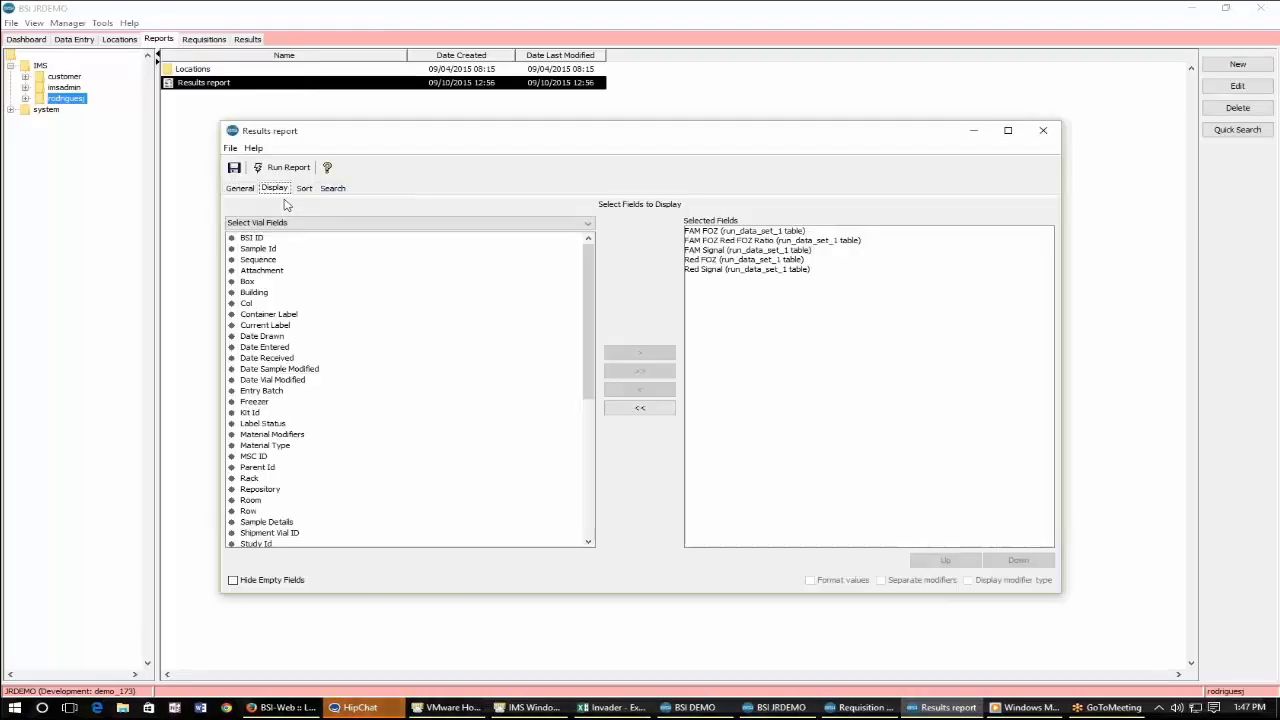
click(512, 222)
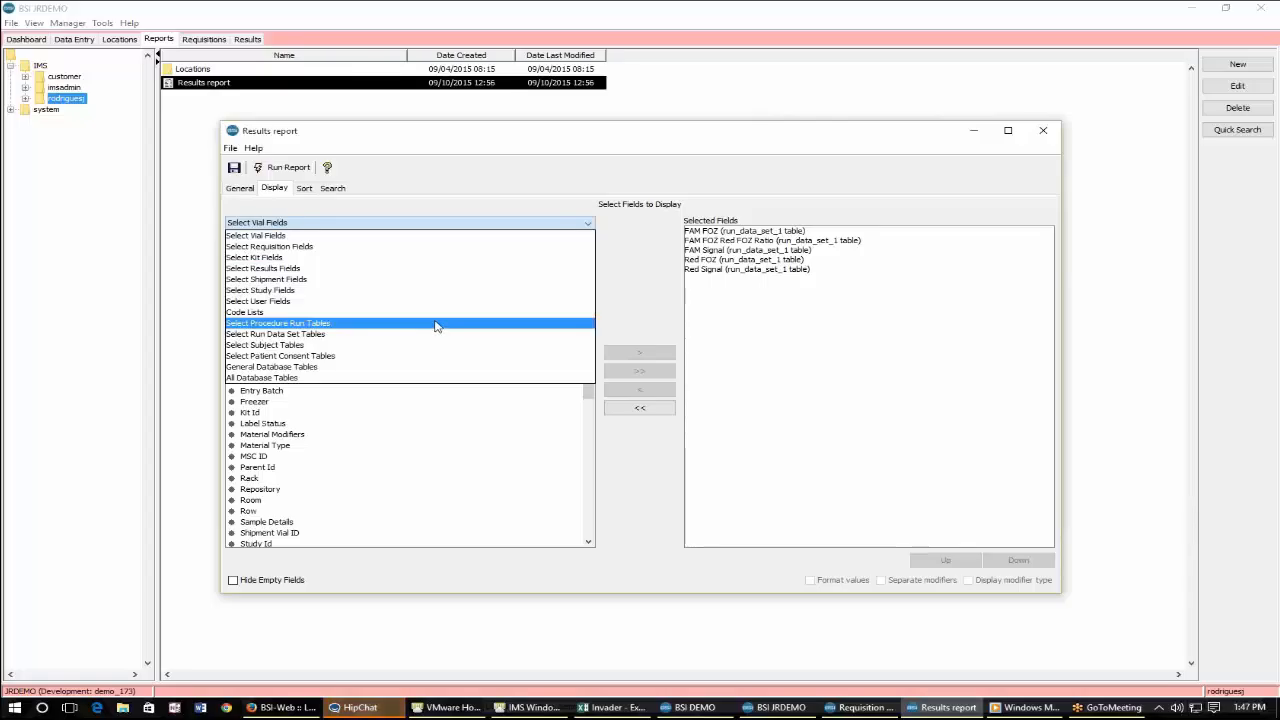
click(355, 339)
click(316, 242)
double_click(300, 239)
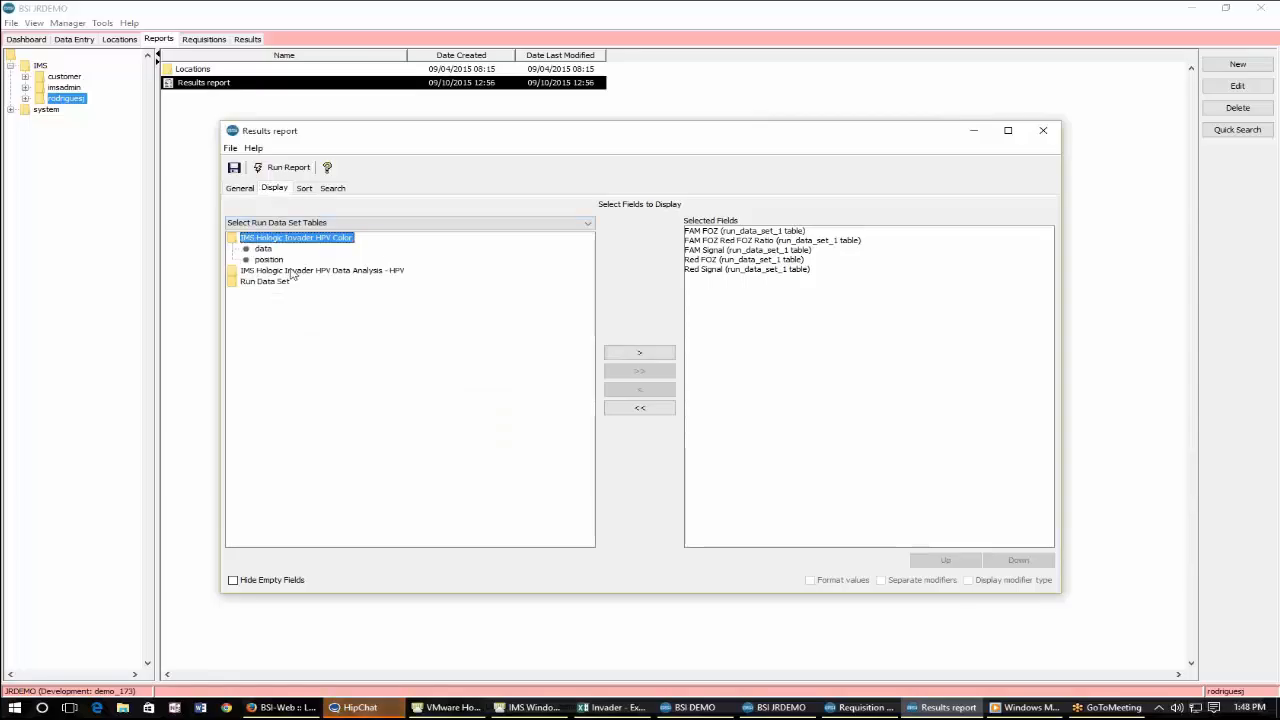
double_click(316, 270)
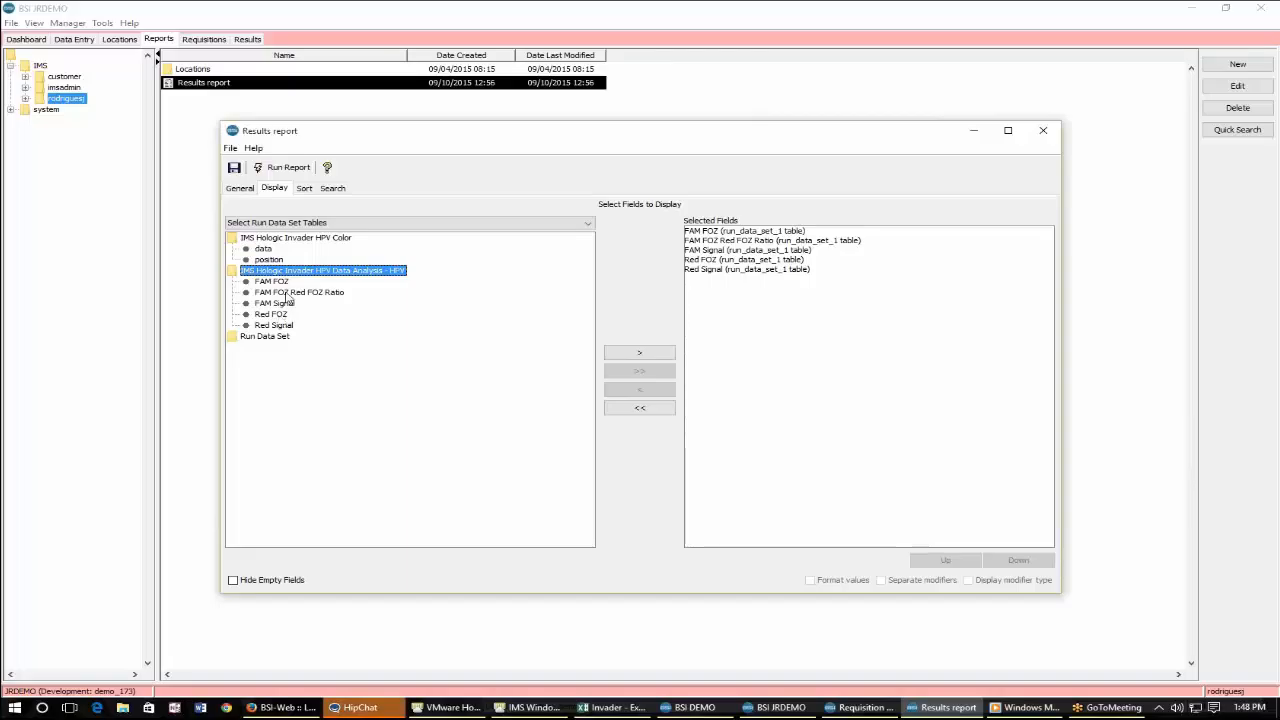
key(Down)
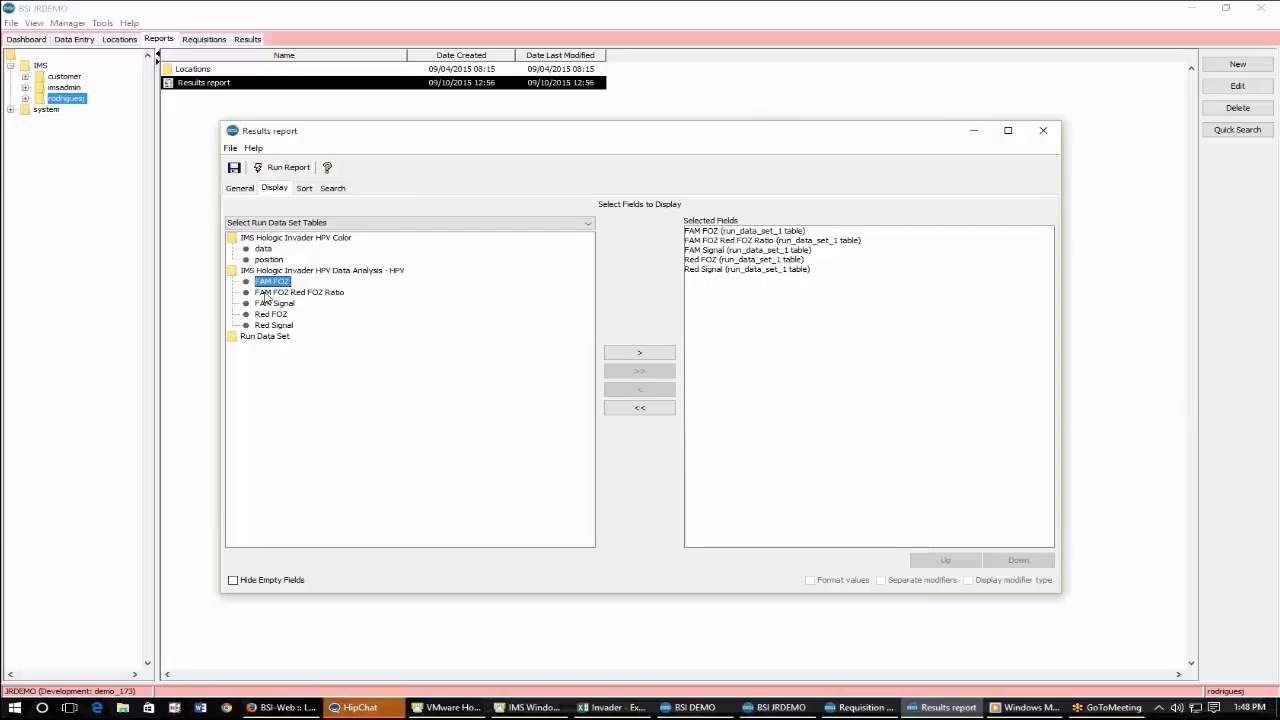
Review the report's sort and search criteria, then run the Results report and scroll through its output.
click(304, 188)
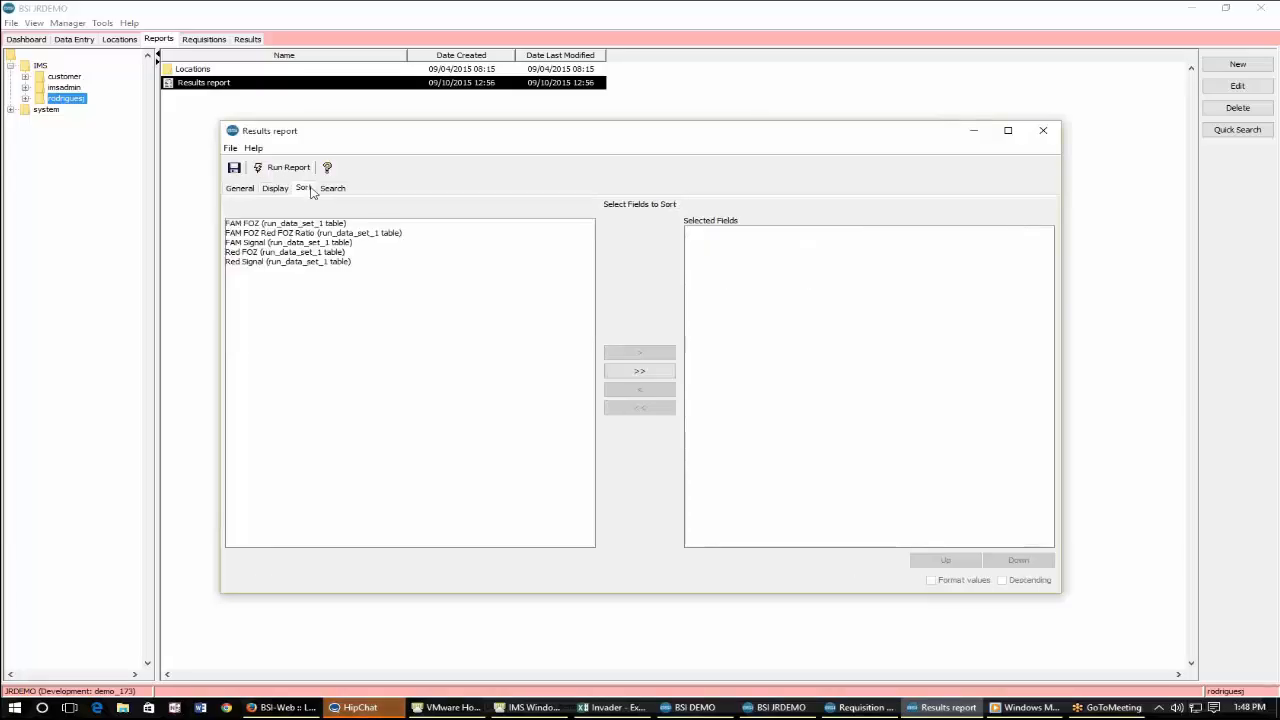
click(332, 188)
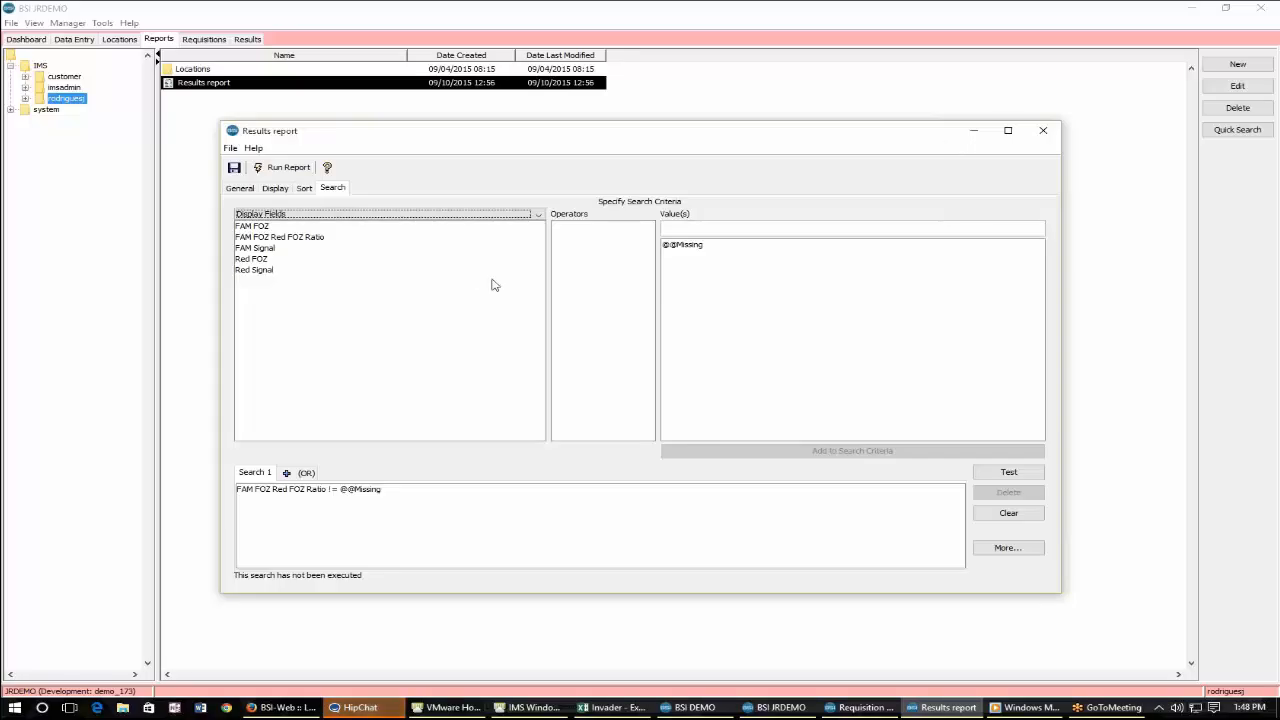
click(288, 167)
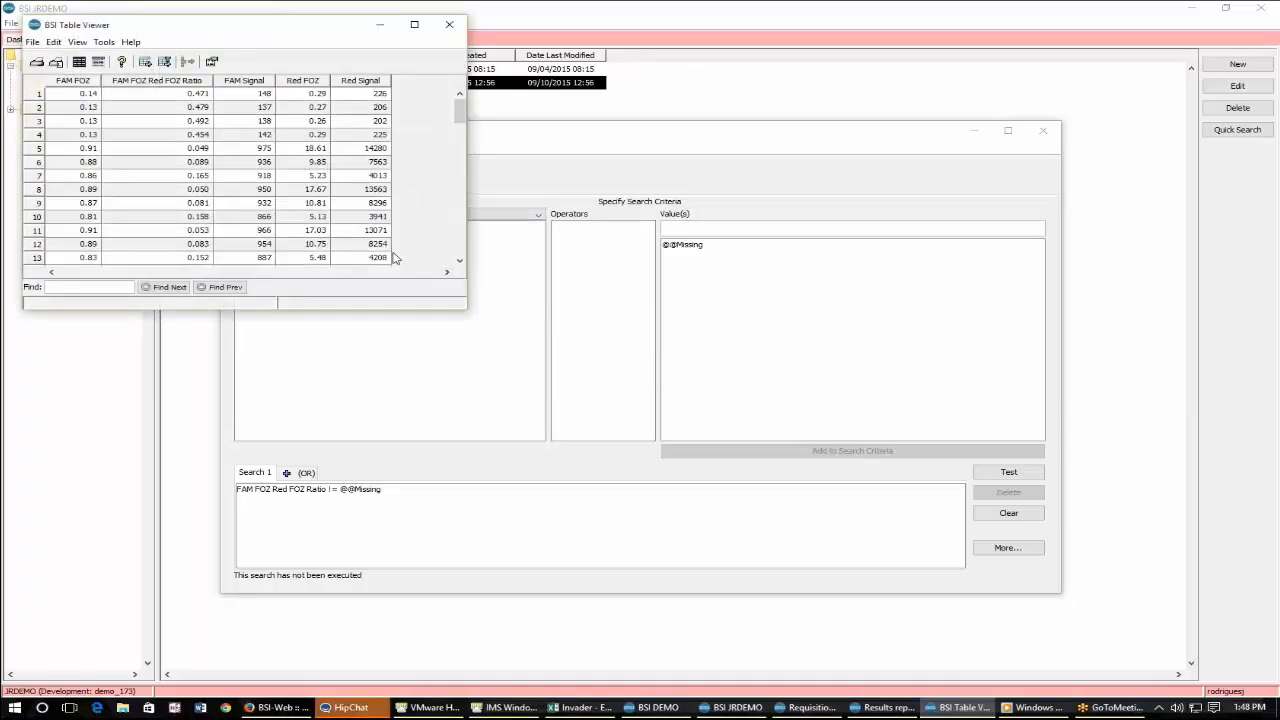
scroll(395, 258, down, 2)
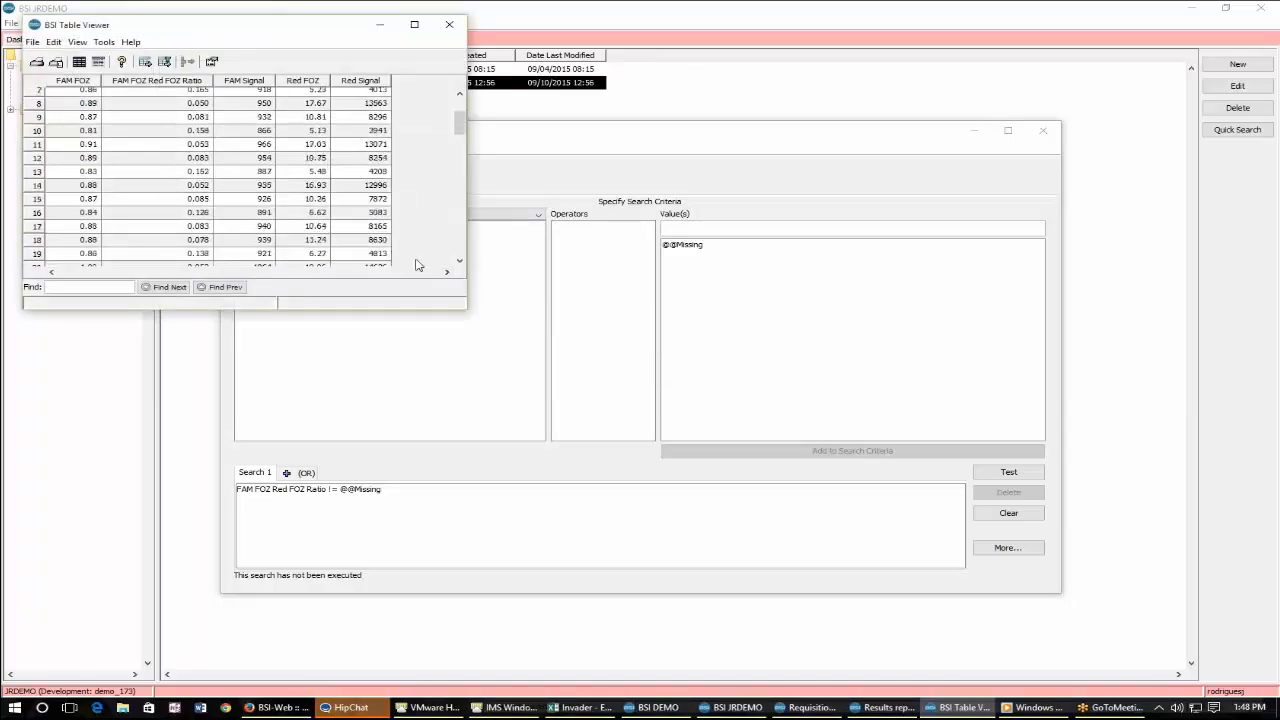